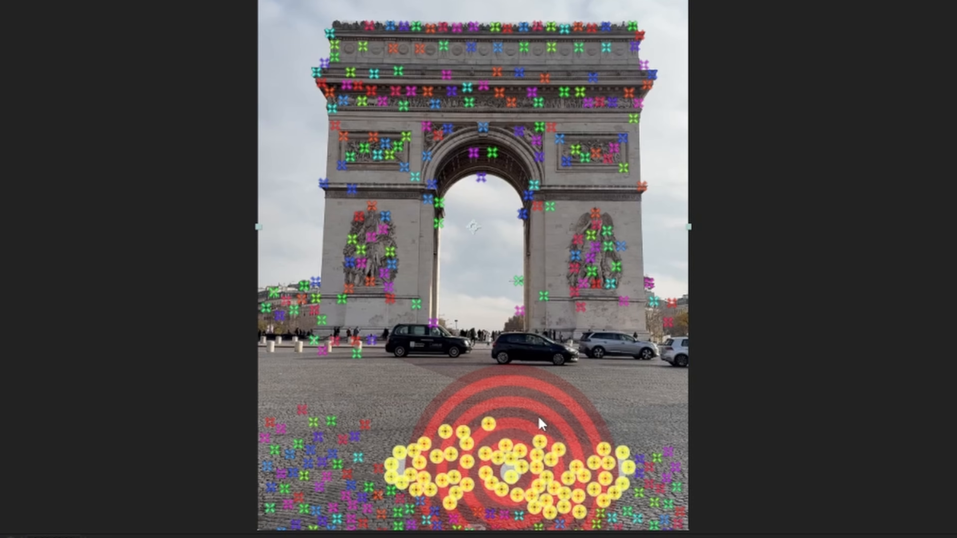
right_click(538, 418)
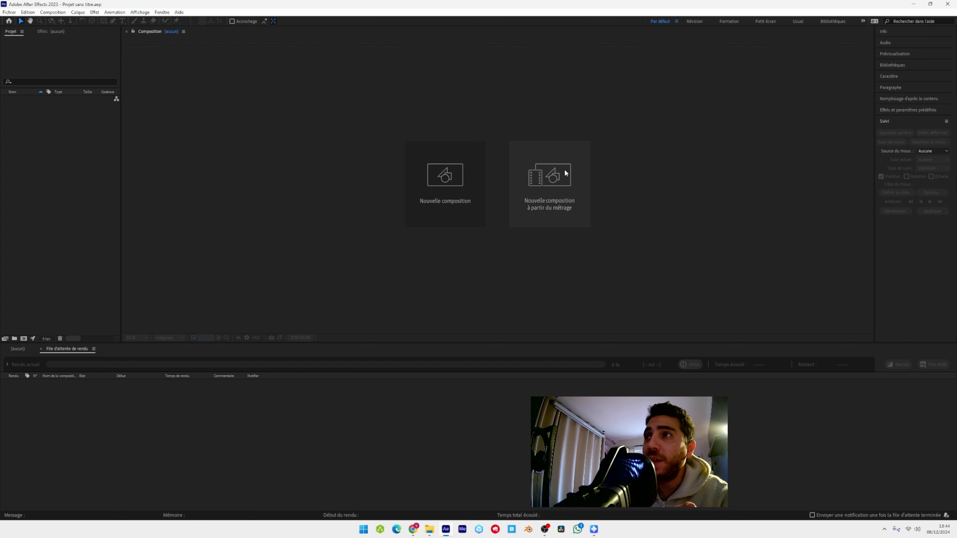
Create a new composition from the "a utiliser" video footage in the chocolat folder
click(565, 173)
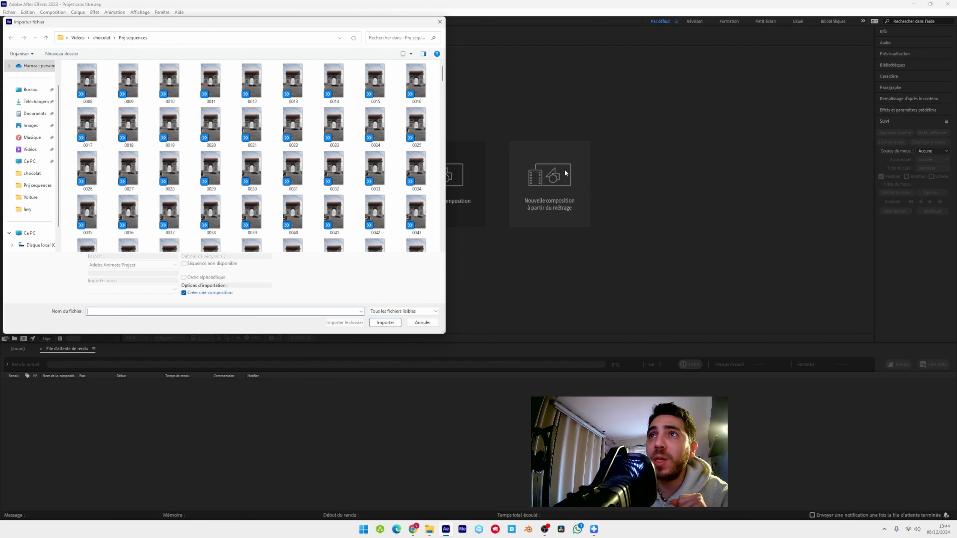
click(101, 37)
click(169, 75)
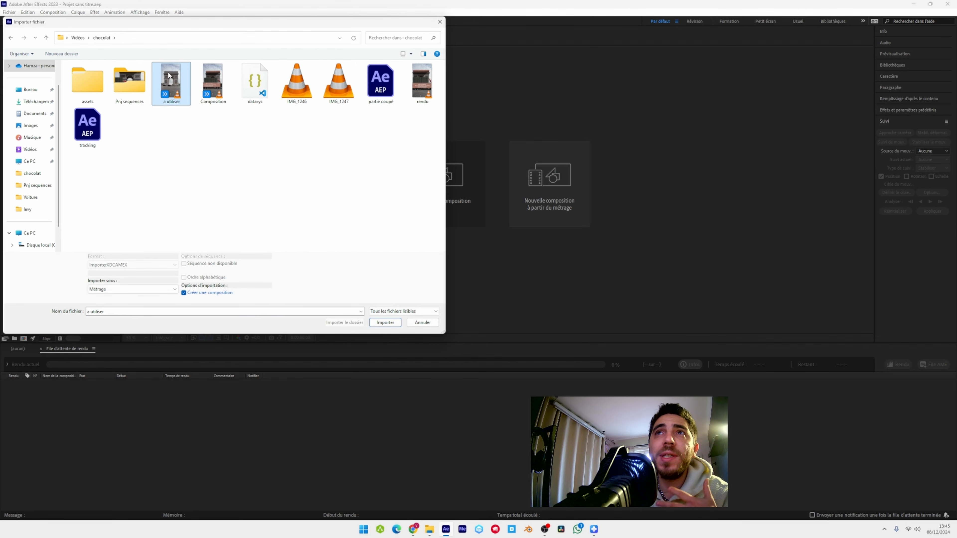
double_click(169, 75)
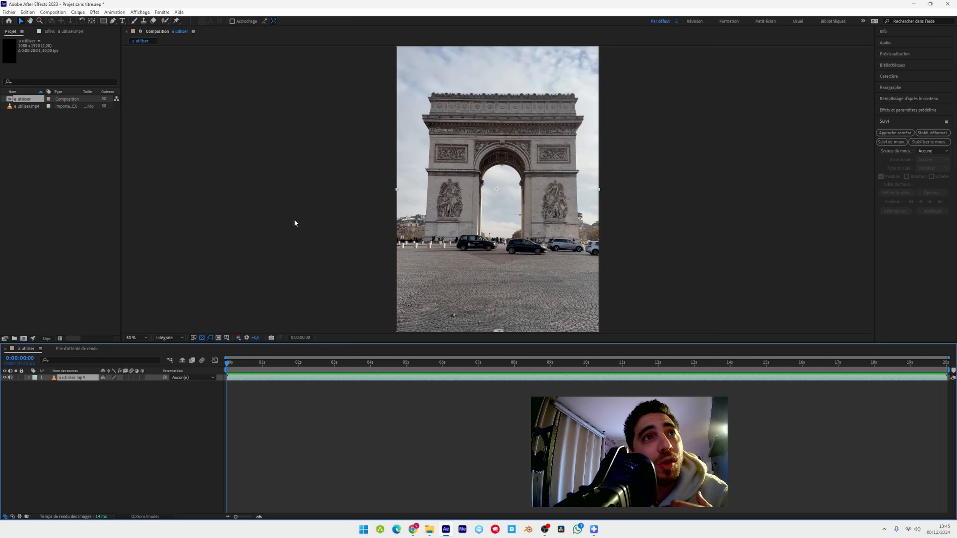
Run the 3D camera tracker on the a utiliser.mp4 layer and expand its advanced settings
click(161, 13)
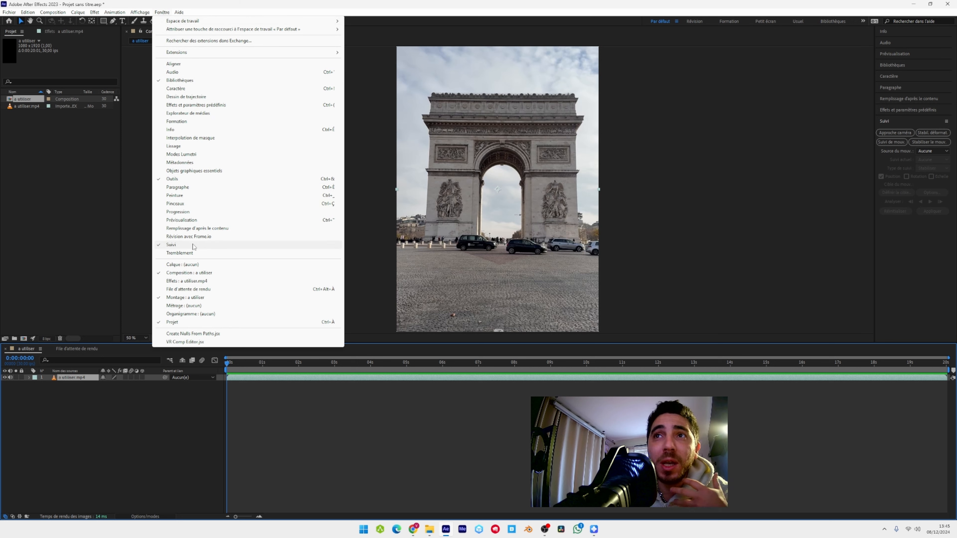
click(173, 10)
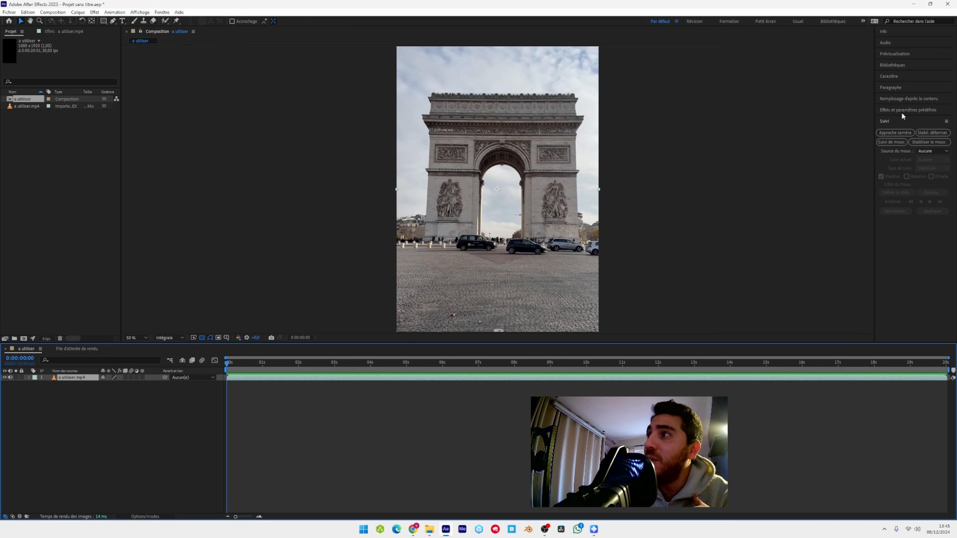
click(894, 132)
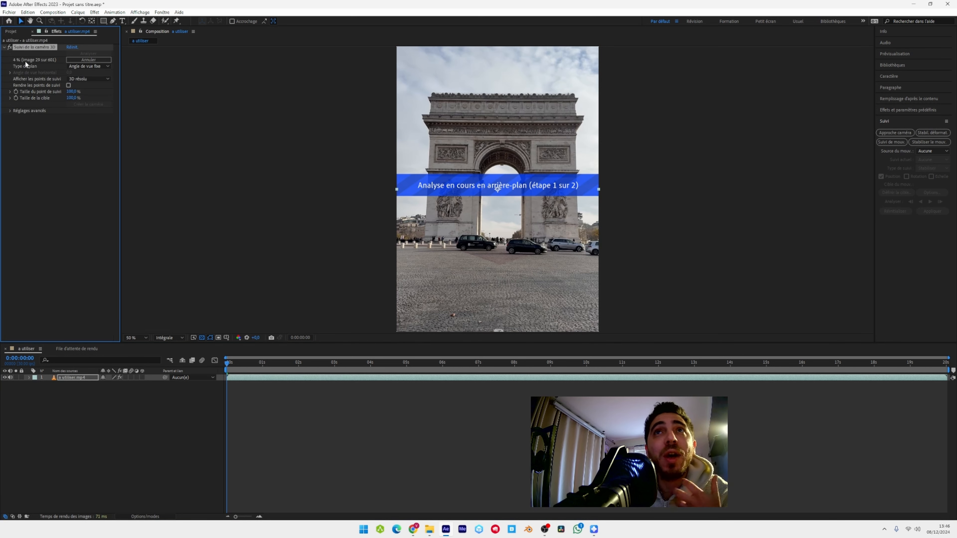
click(9, 110)
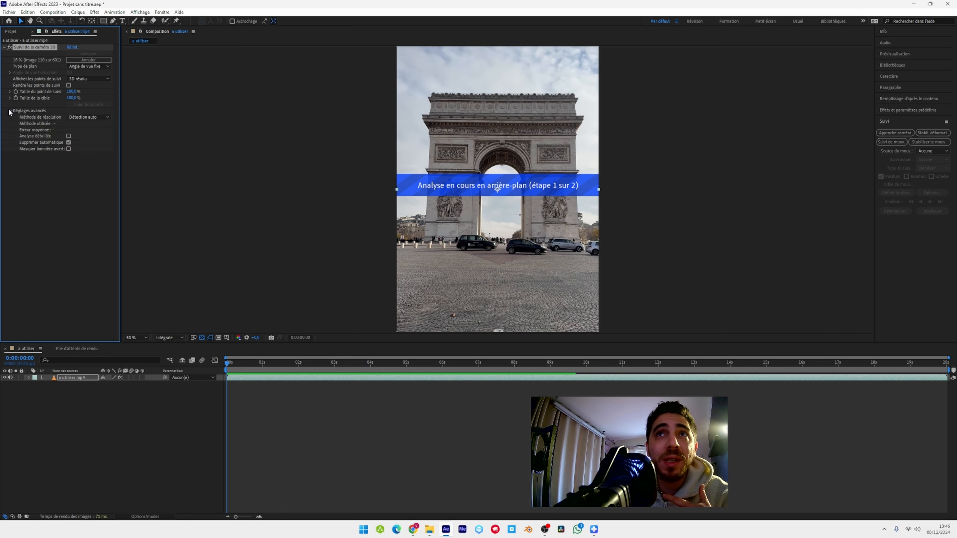
click(68, 142)
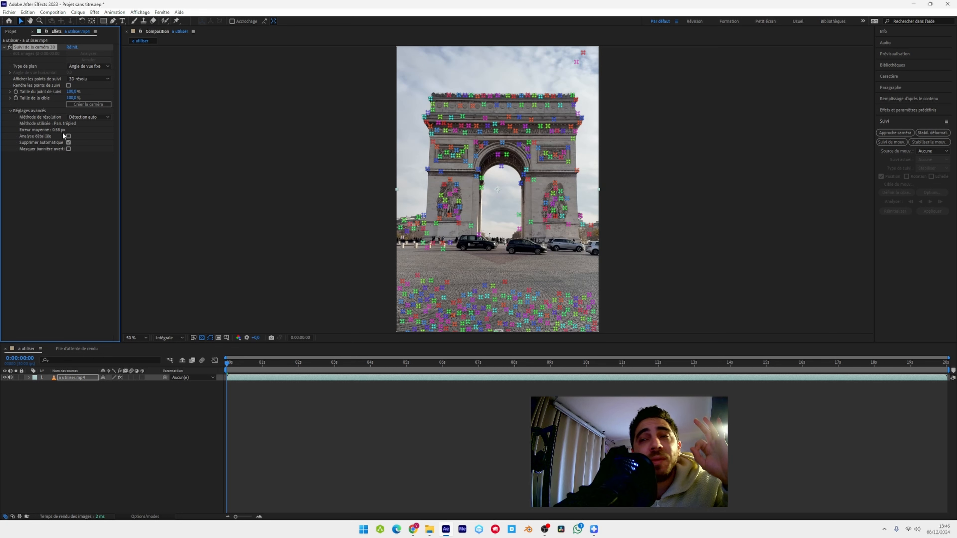
Define the ground plane and origin from the track points on the paving before the arch, and create a solid and camera there
mouse_move(521, 280)
mouse_down()
mouse_move(457, 301)
mouse_move(564, 320)
mouse_up()
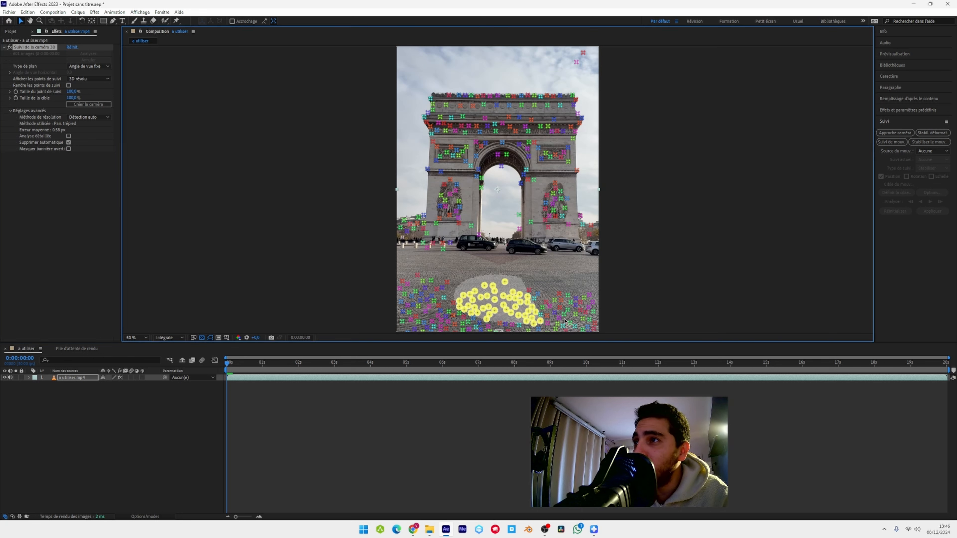
right_click(526, 280)
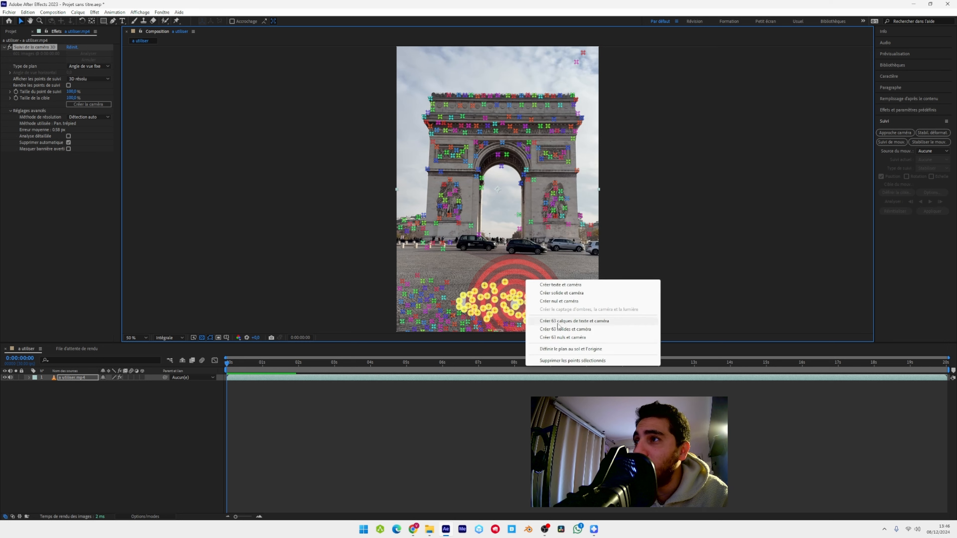
click(564, 349)
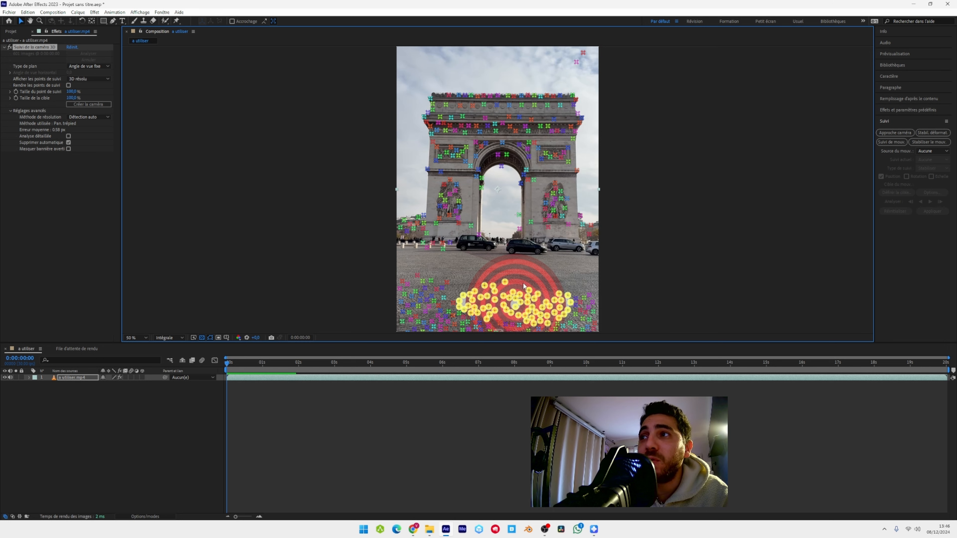
right_click(524, 286)
click(554, 297)
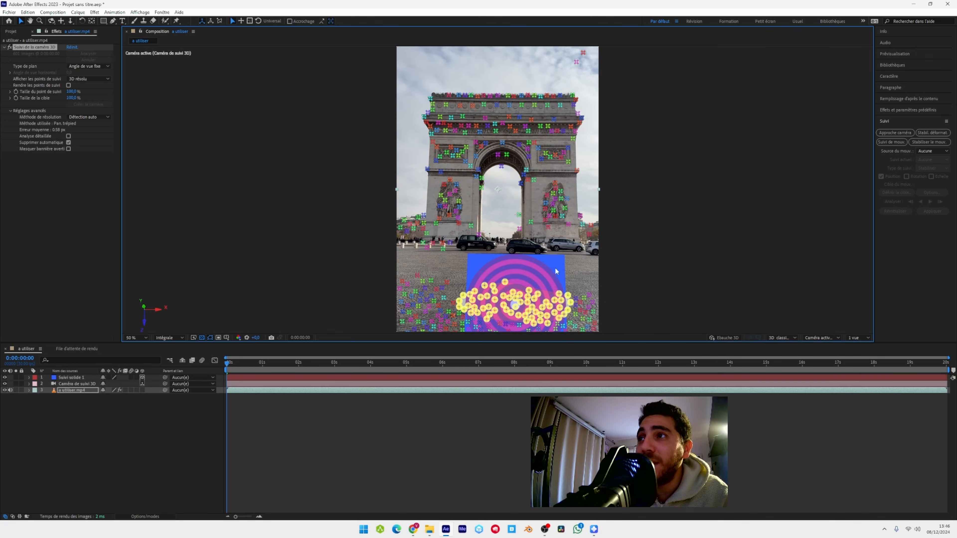
Rotate the blue tracked solid about its X axis so that it lies flat on the paving
click(70, 378)
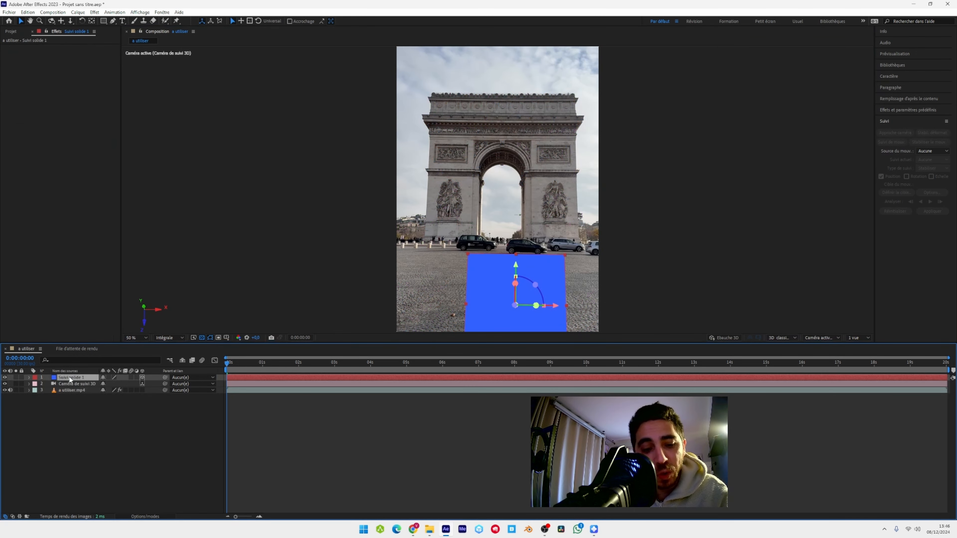
key(r)
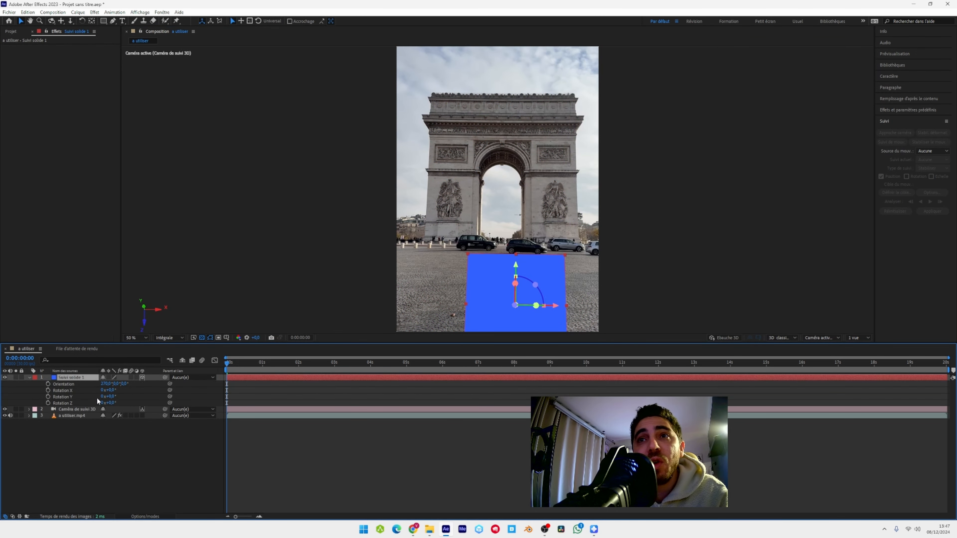
drag(112, 390, 87, 391)
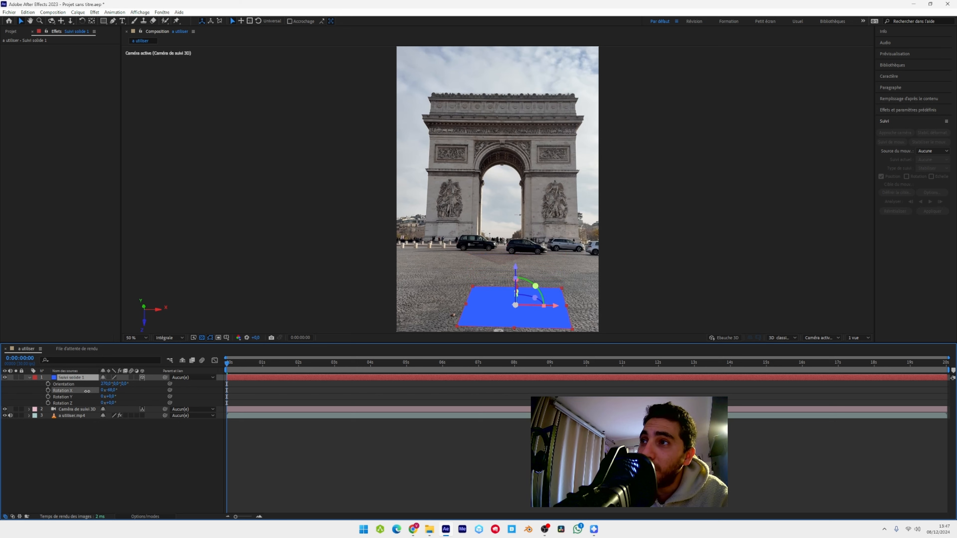
click(30, 377)
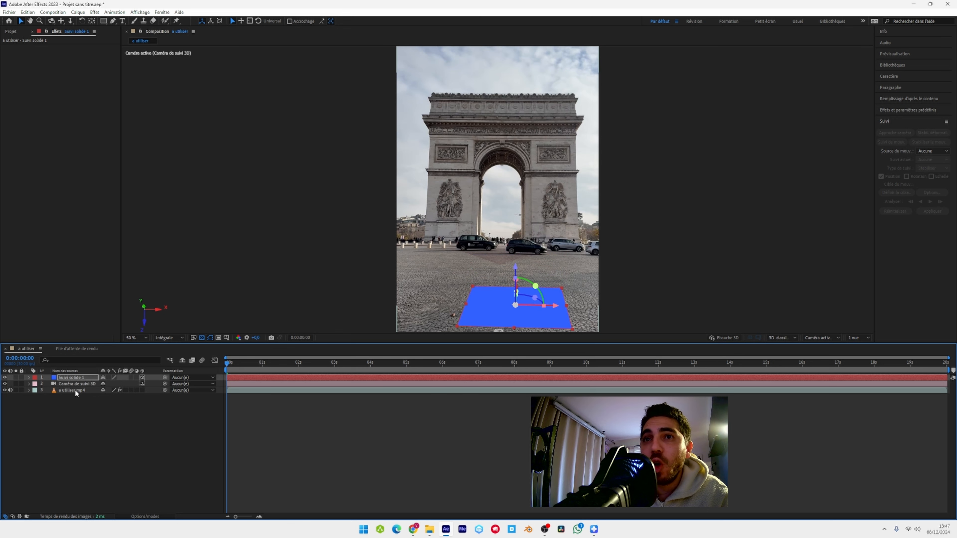
Create a second solid from the 3D camera tracker points across the upper facade of the arch
click(75, 390)
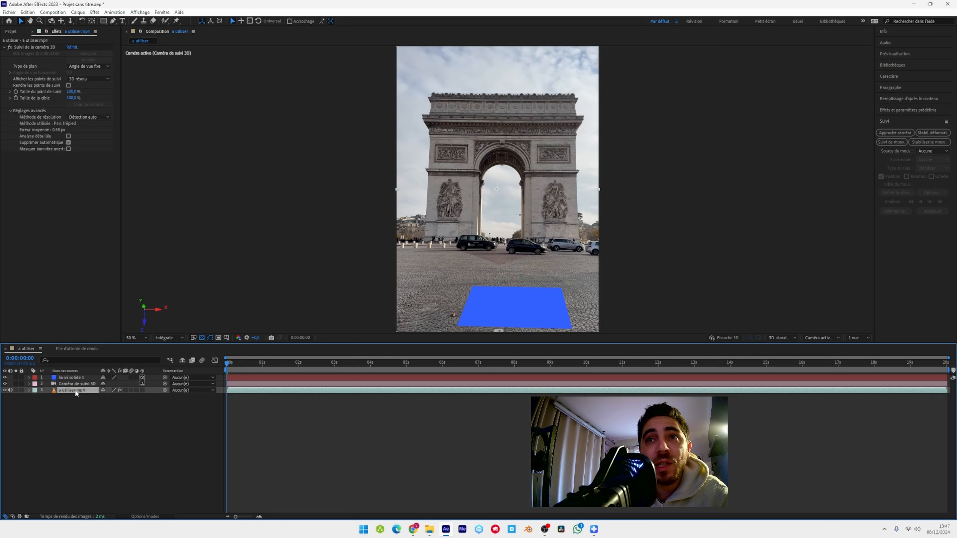
click(40, 47)
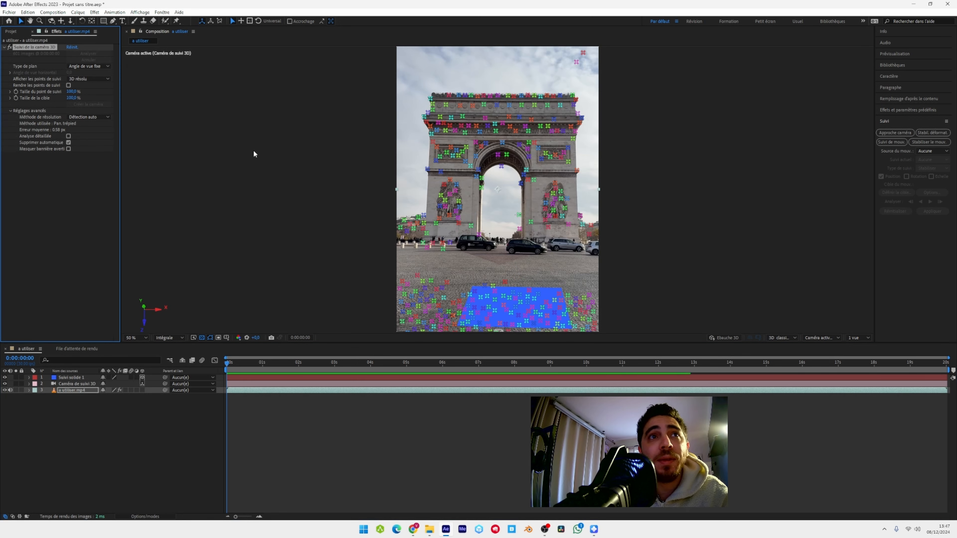
drag(451, 98, 545, 101)
right_click(501, 116)
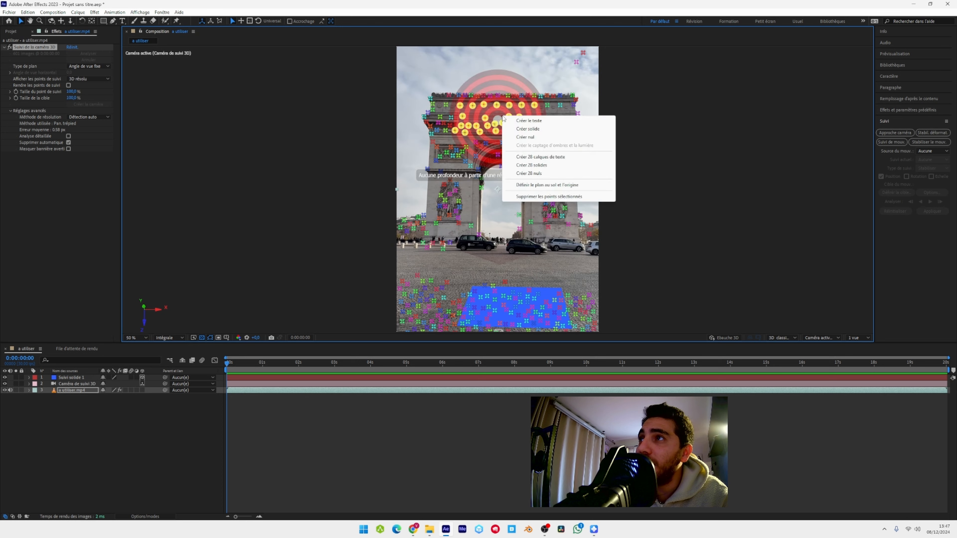
click(531, 130)
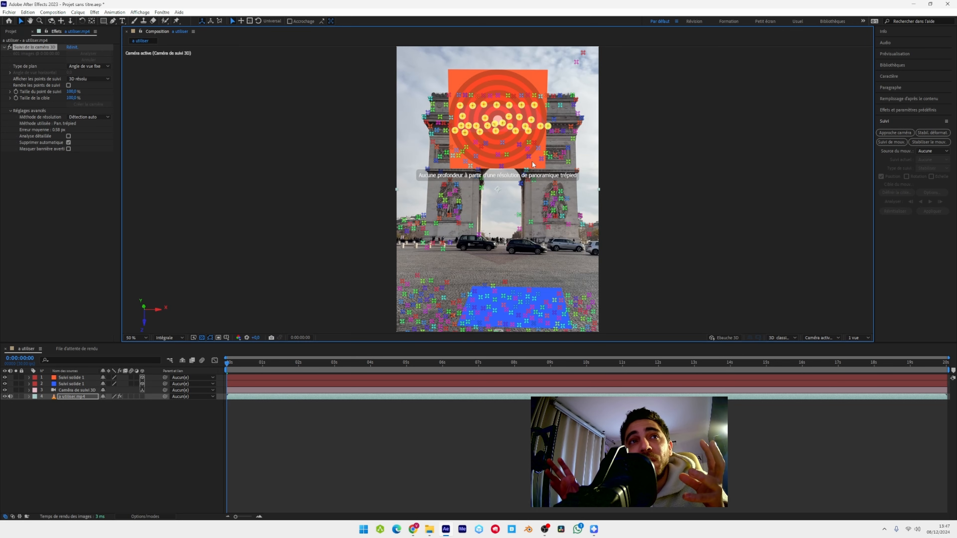
click(84, 417)
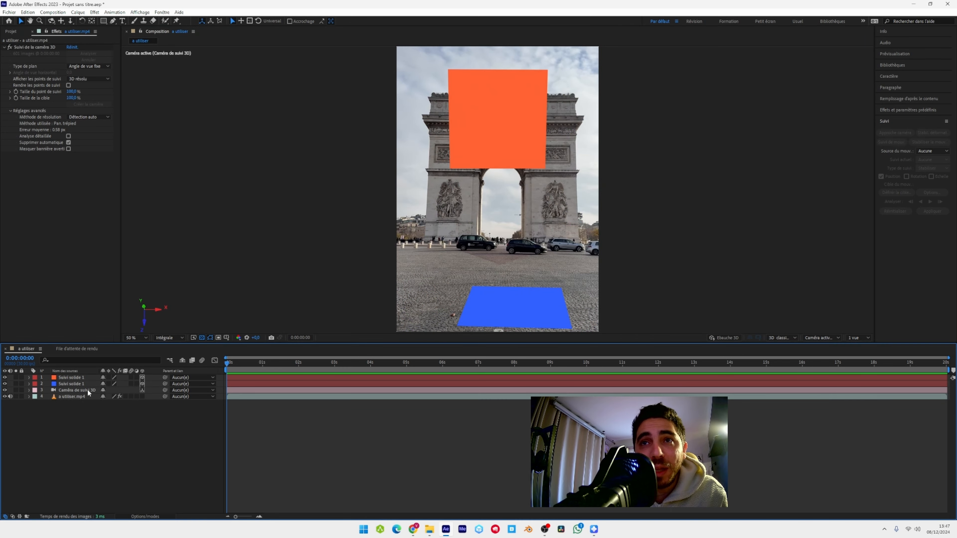
Select the tracking camera and both solids, and run the Export Composition Data to JSON script on them
click(88, 389)
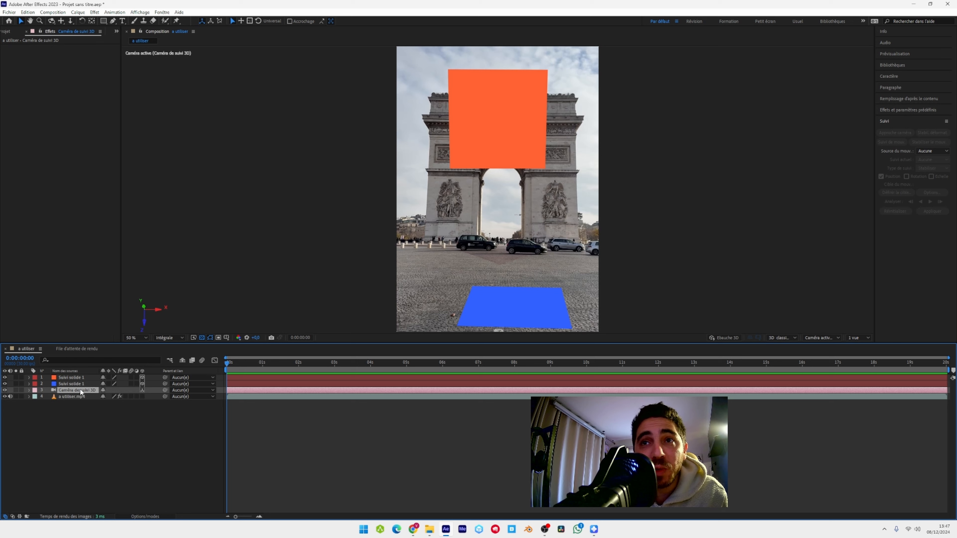
shift+click(72, 384)
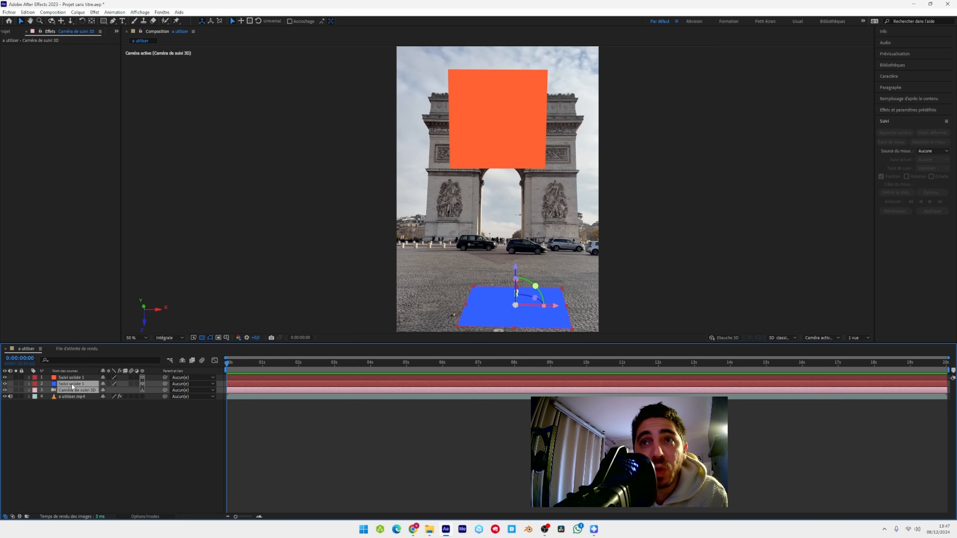
shift+click(84, 378)
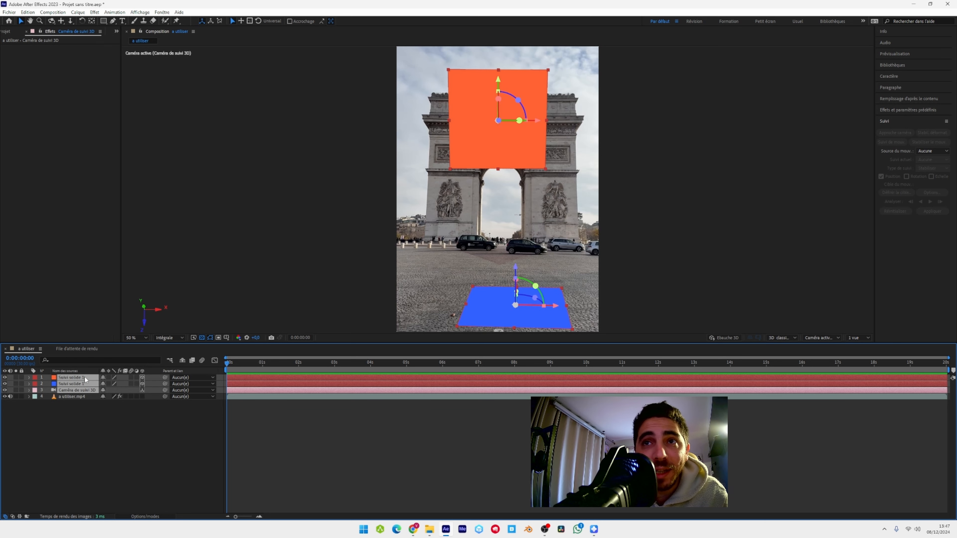
click(9, 13)
mouse_move(45, 221)
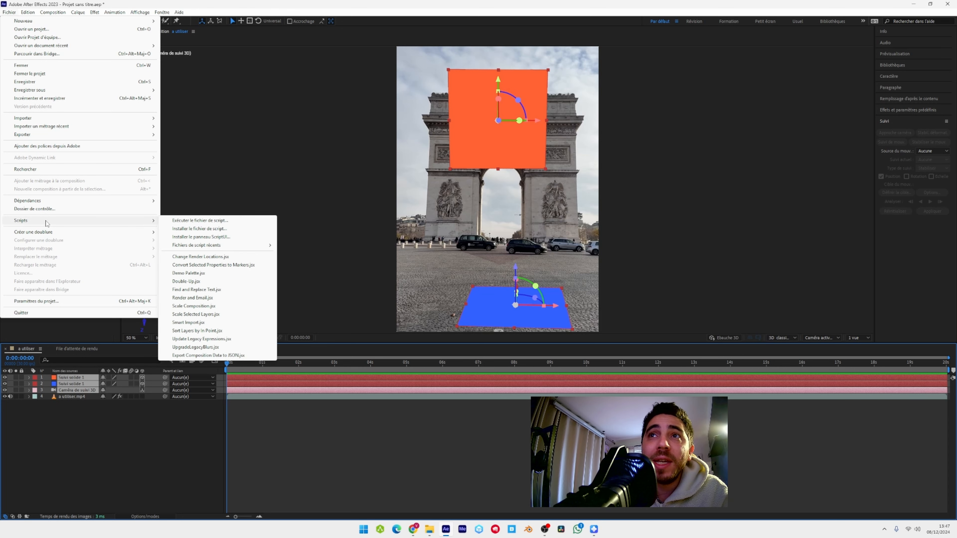
click(210, 355)
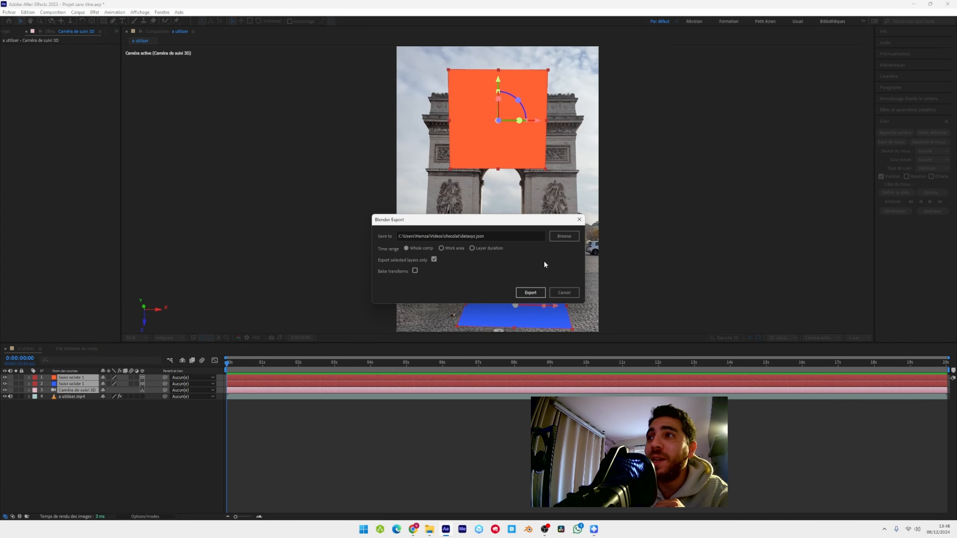
Export the selected layers' data for the whole comp as datay.json in the "^pour youtube" folder
click(569, 236)
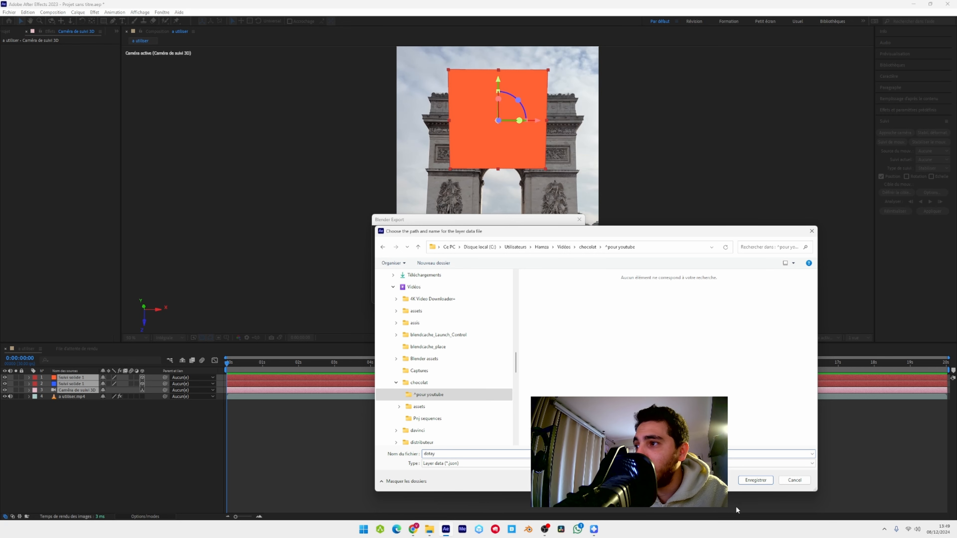
click(755, 480)
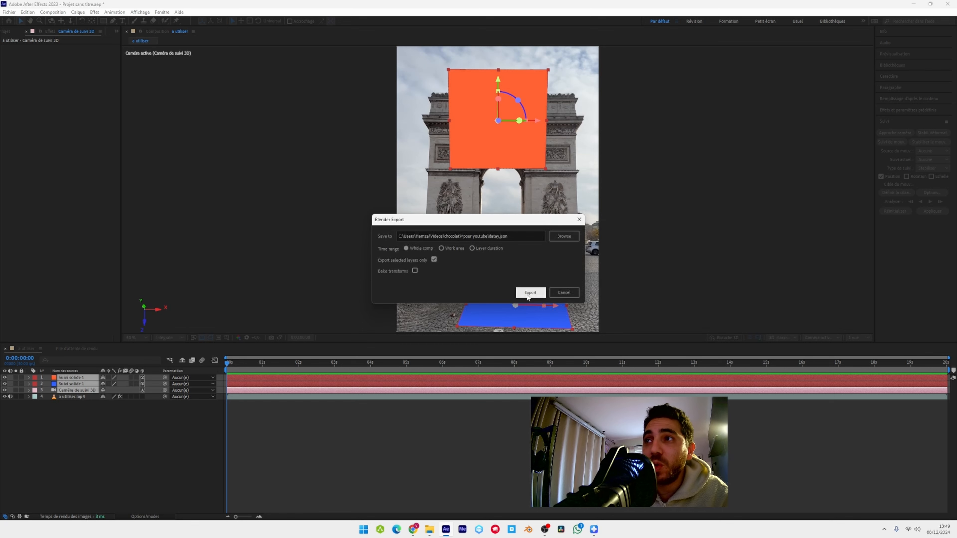
click(529, 293)
click(371, 439)
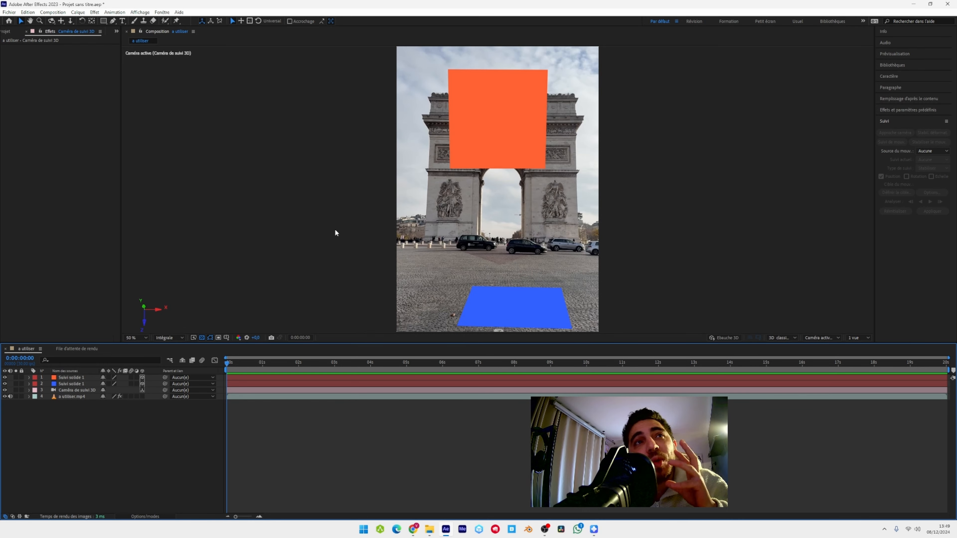
Close After Effects, saving the project as "tracking" in the "^pour youtube" folder
click(947, 3)
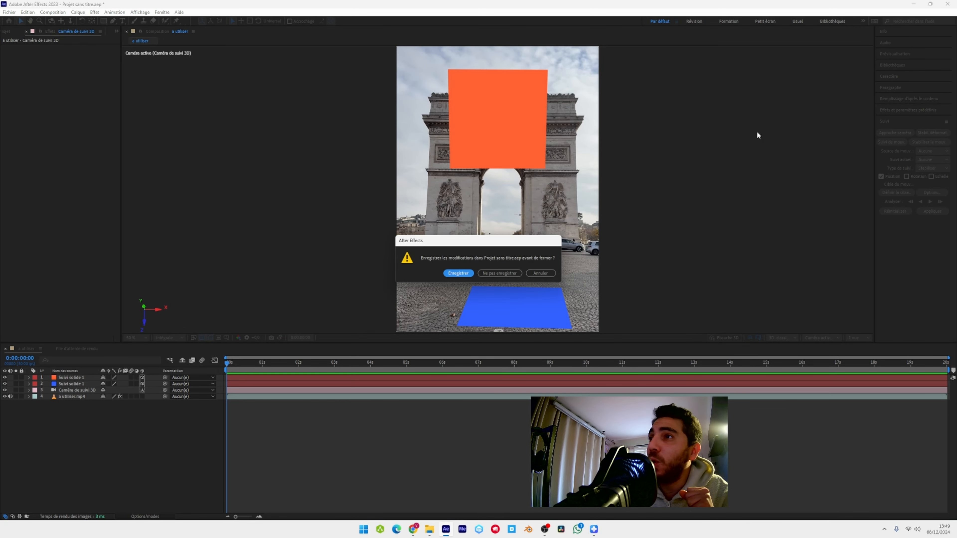
click(467, 272)
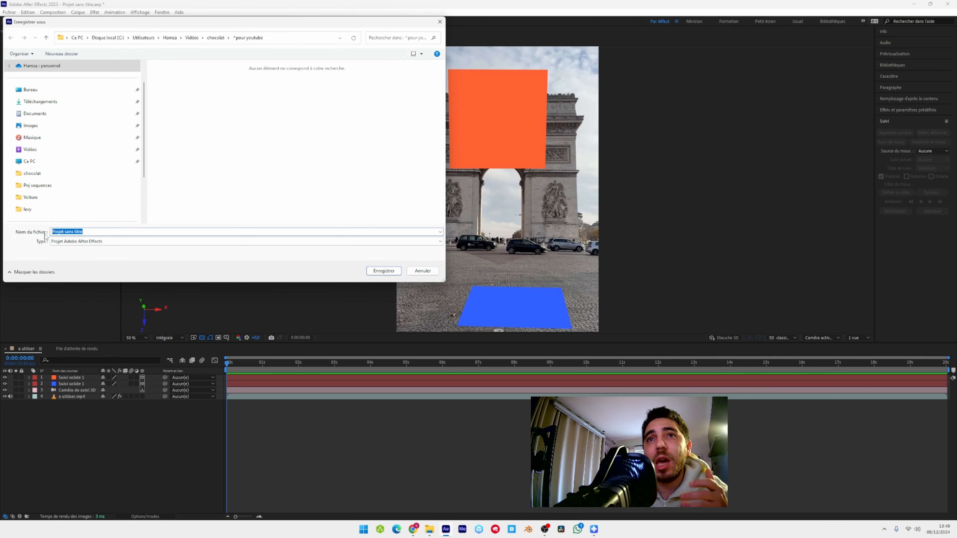
text(tracking)
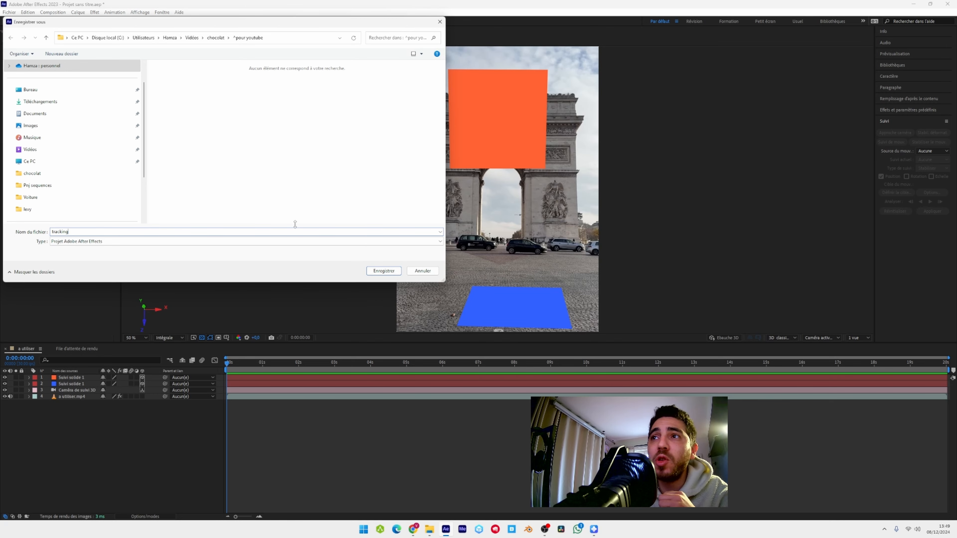
click(384, 271)
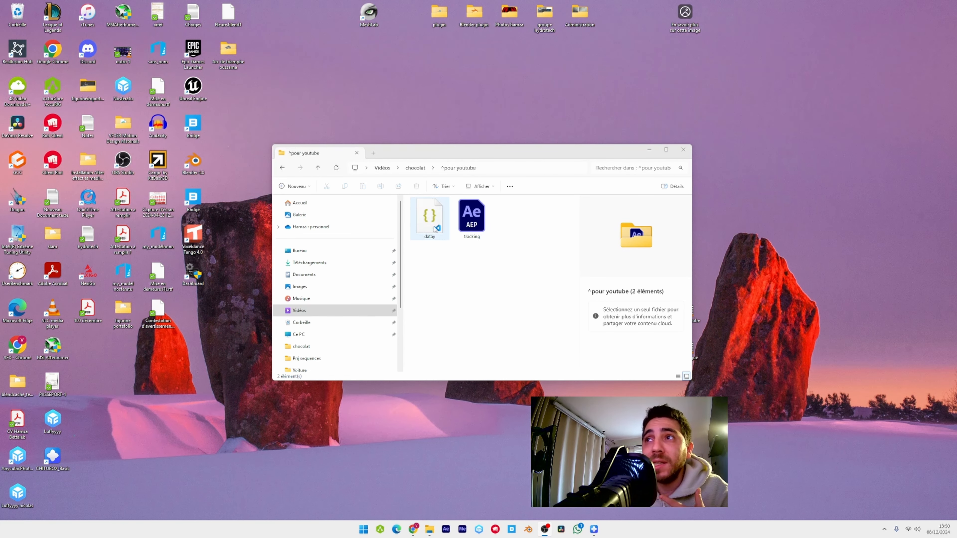
Create a new folder named "Pnj sequences" inside the "^pour youtube" folder
right_click(448, 285)
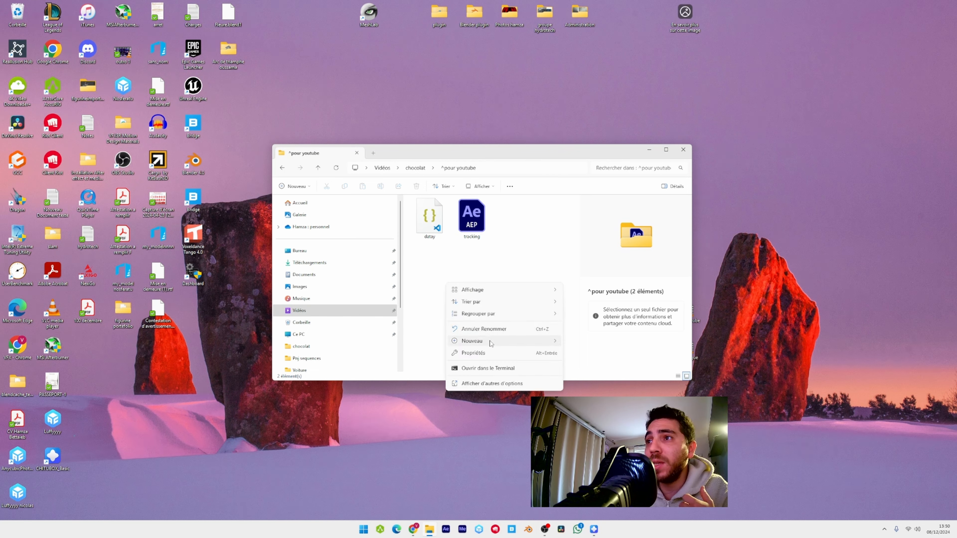
mouse_move(508, 346)
click(595, 342)
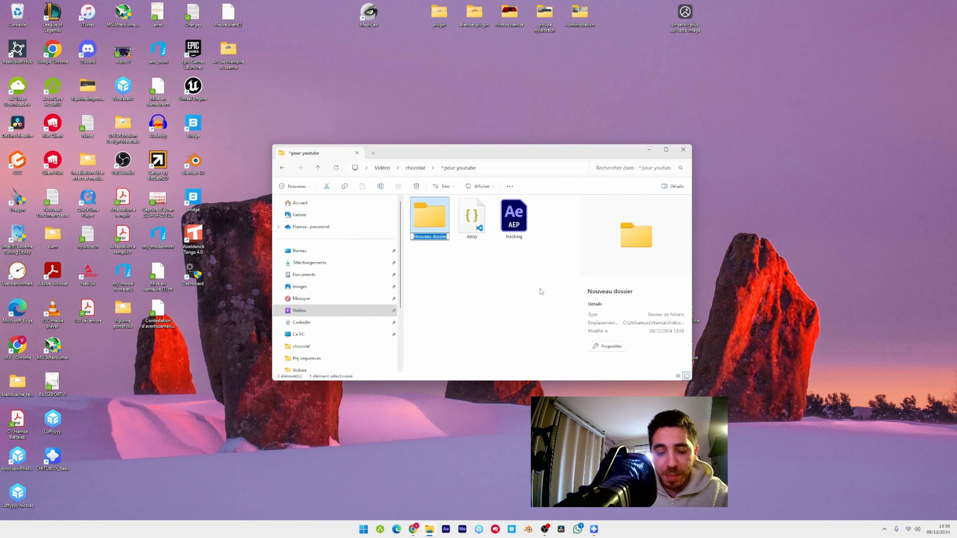
text(Pnj sequences)
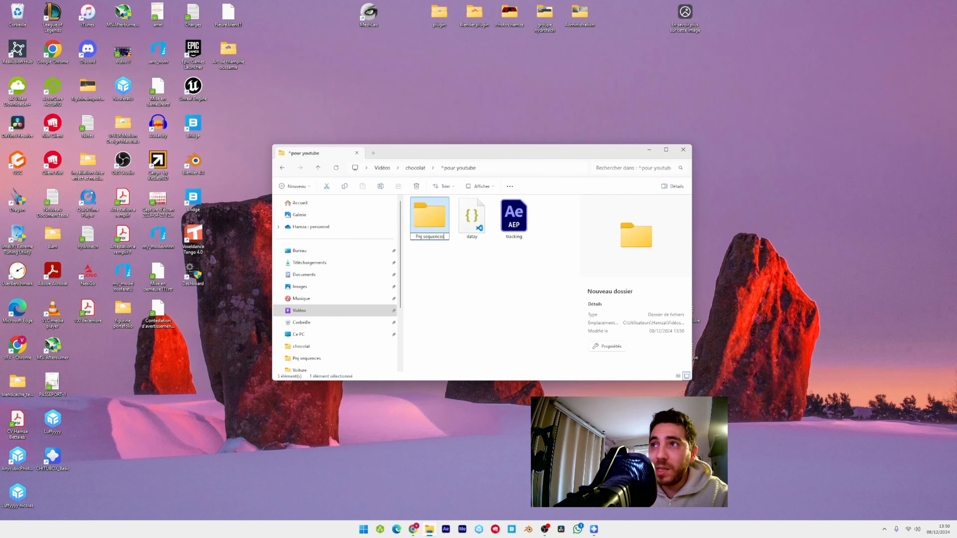
key(Return)
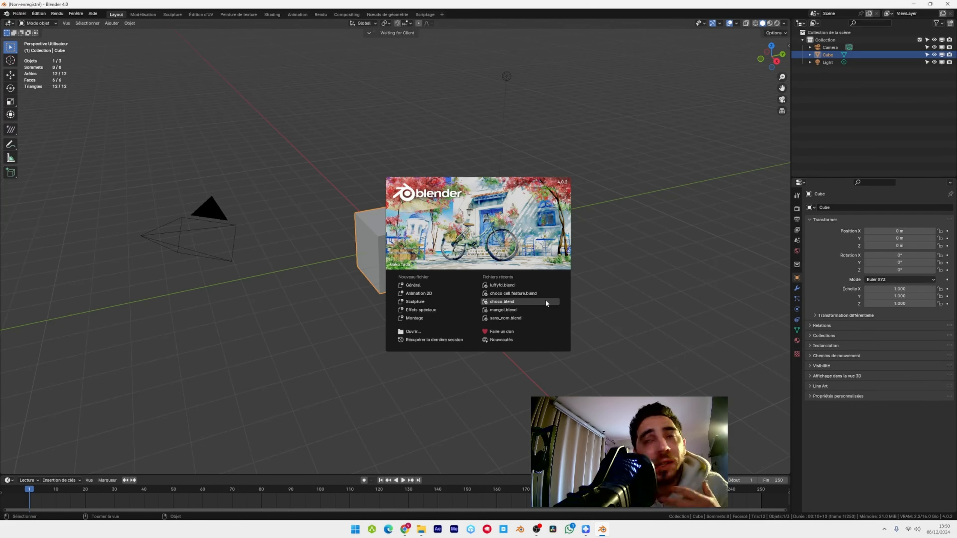
Switch to Blender, start a General file, and delete the default camera, cube and light
click(420, 285)
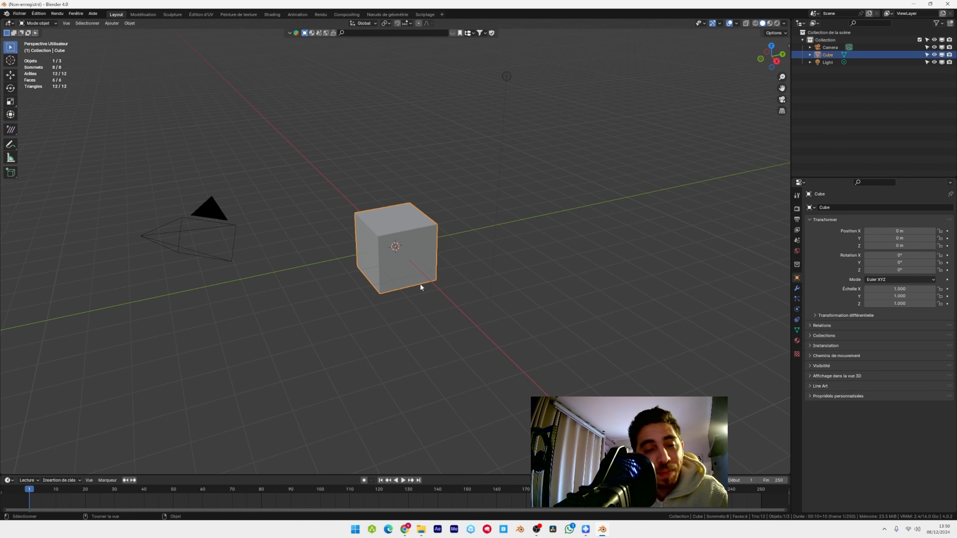
key(a)
key(x)
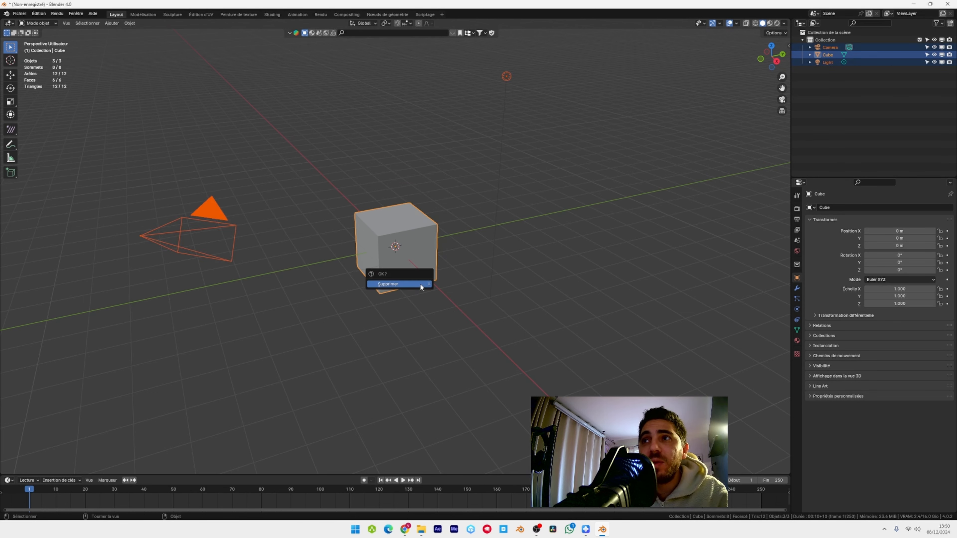
click(420, 283)
Import the After Effects composition data (.json) containing the tracking camera and the two solids
click(20, 13)
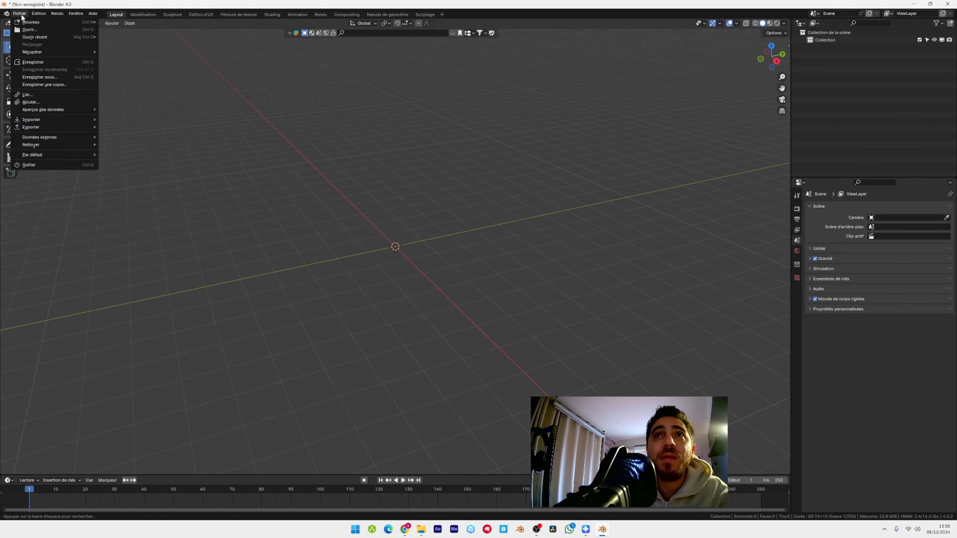
mouse_move(47, 120)
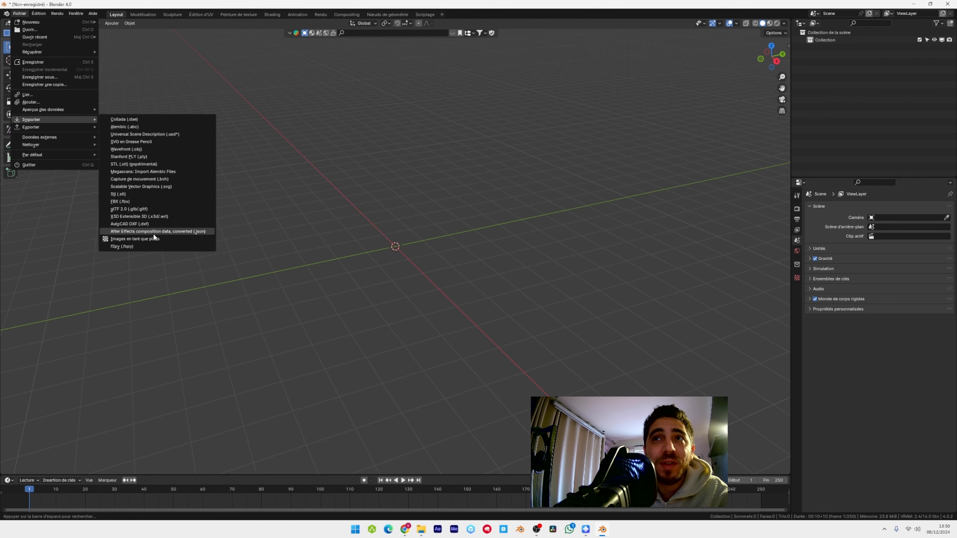
click(160, 233)
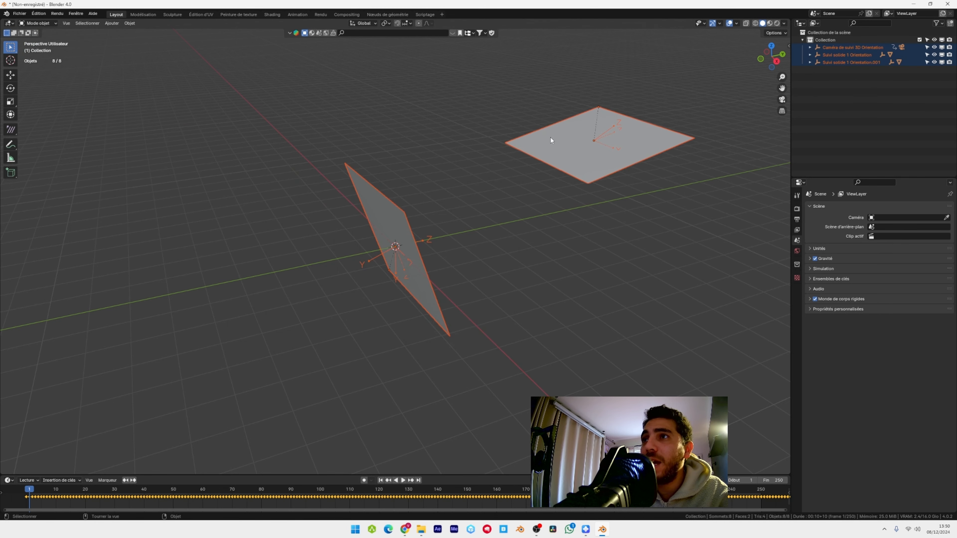
Shift all keyframes of the imported objects one frame later so that they start at frame 1
scroll(437, 234, down, 3)
middle_drag(407, 246, 286, 224)
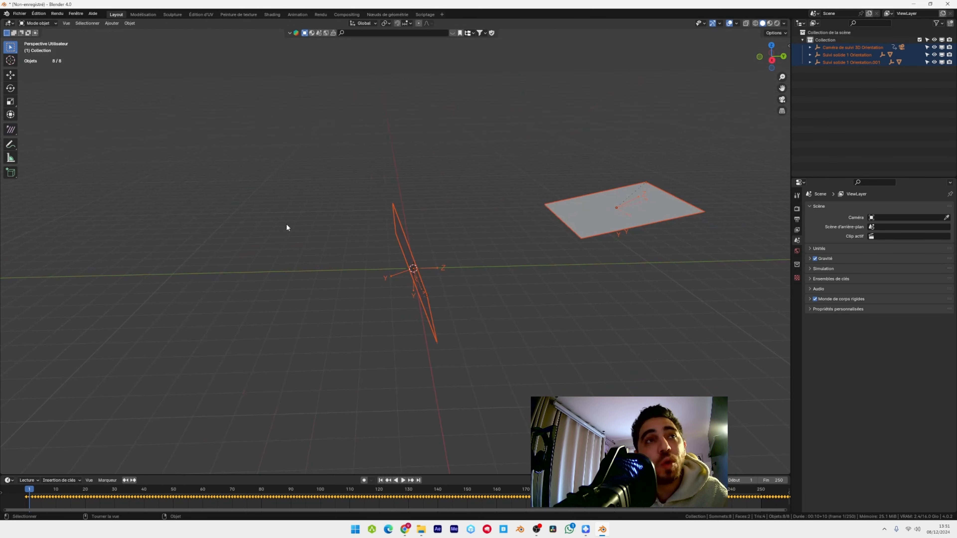
drag(226, 476, 189, 404)
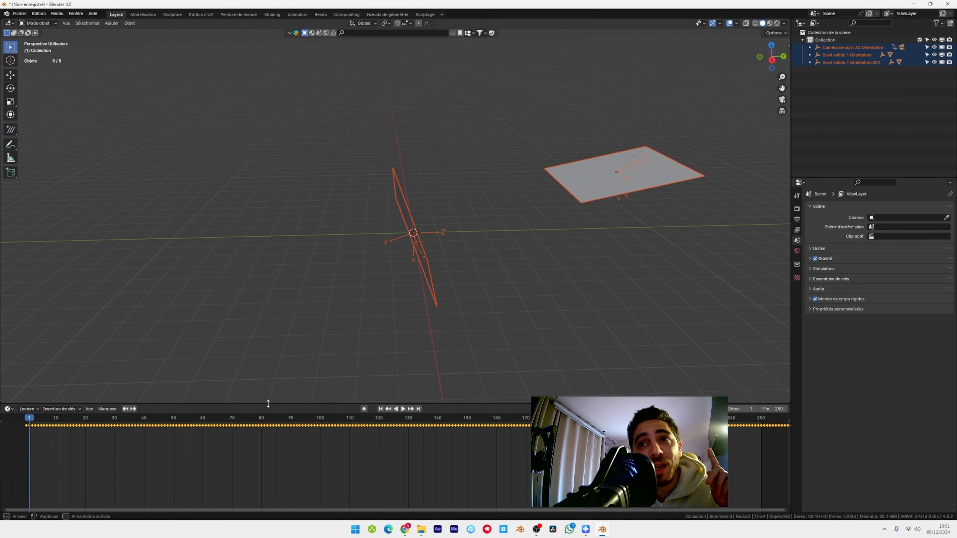
scroll(140, 469, up, 3)
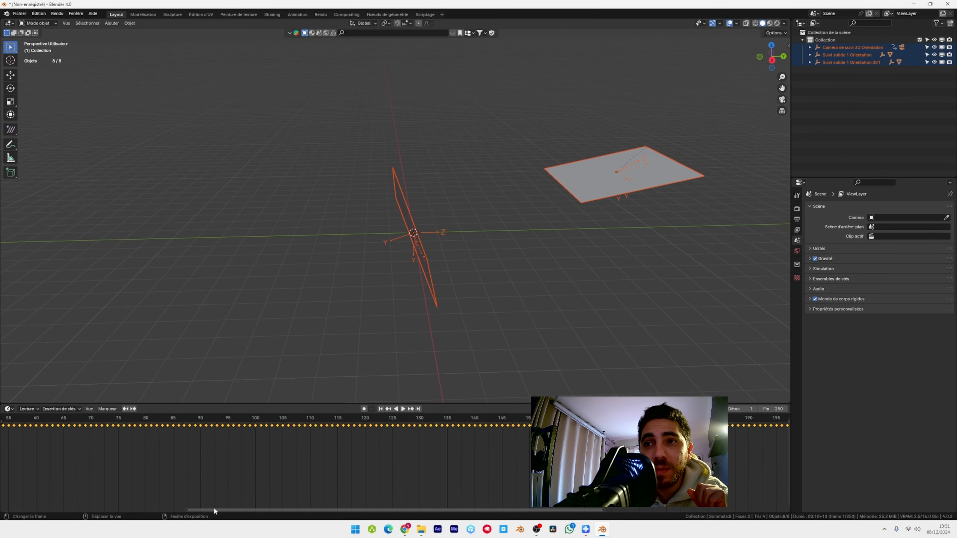
drag(214, 510, 19, 498)
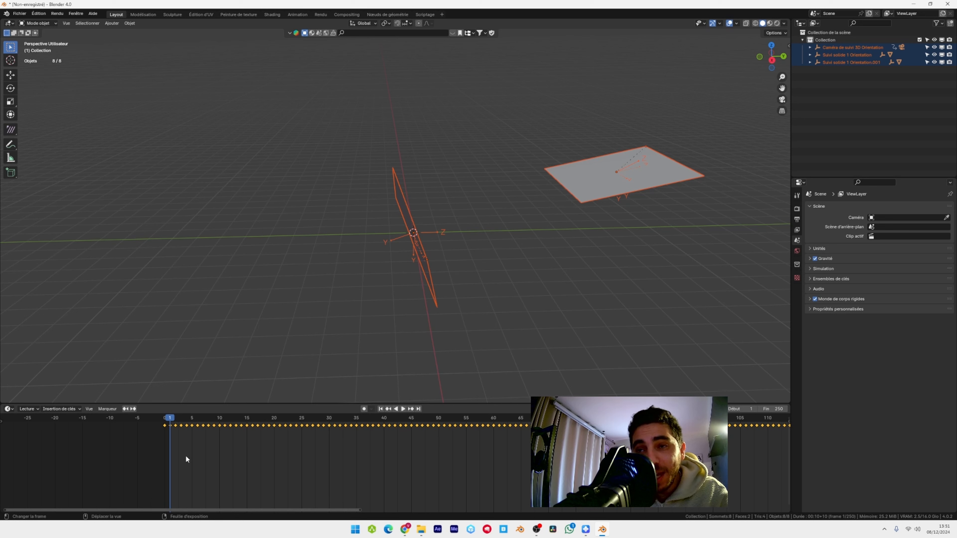
key(g)
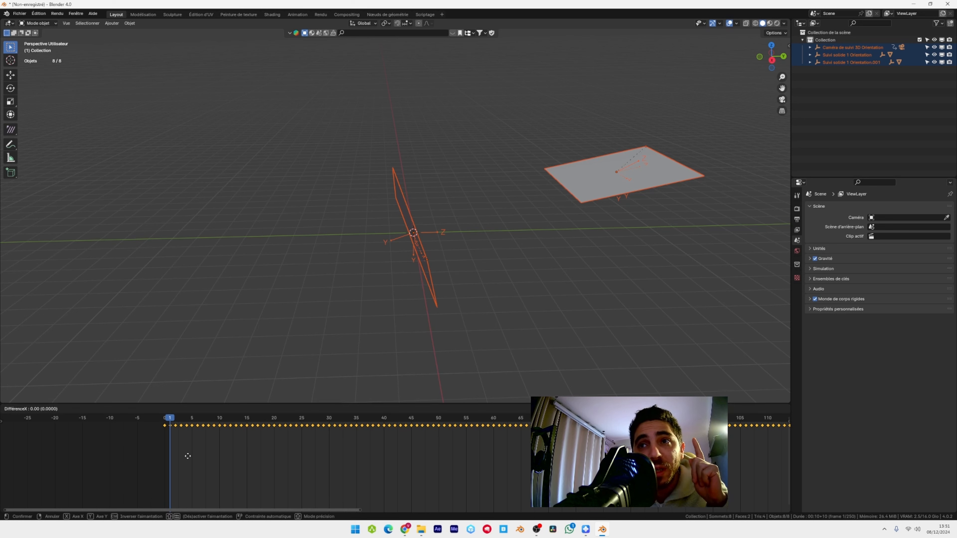
click(193, 456)
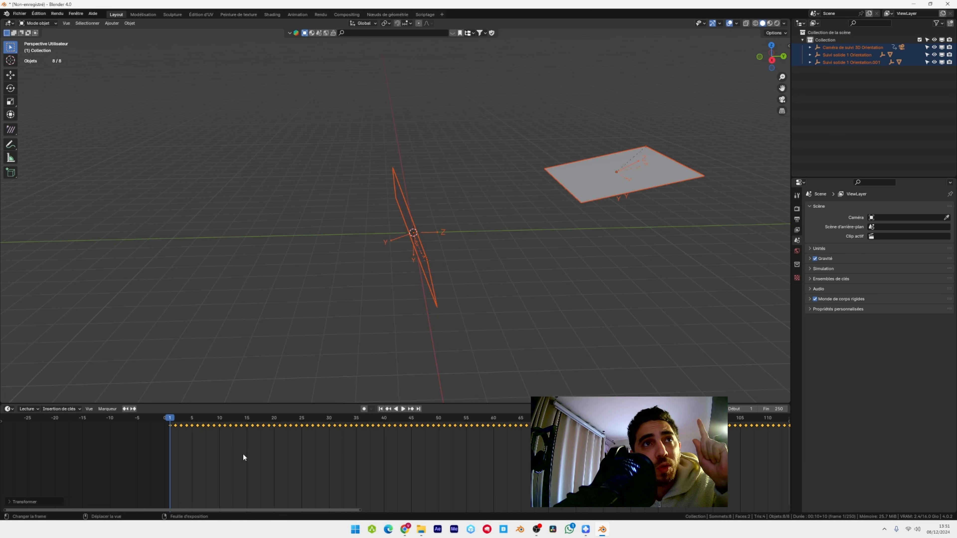
Snap the 3D cursor to the tracking camera's orientation empty
key(Home)
click(354, 143)
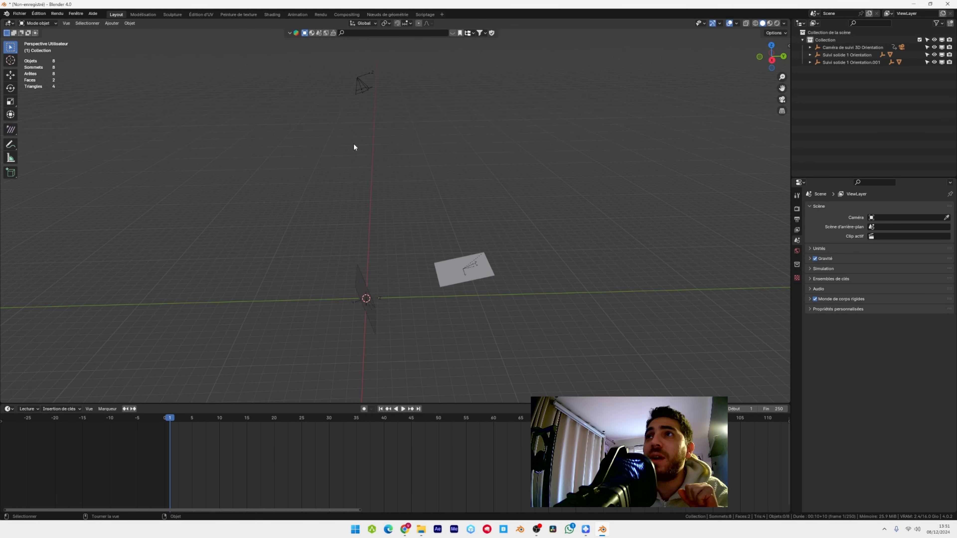
click(365, 75)
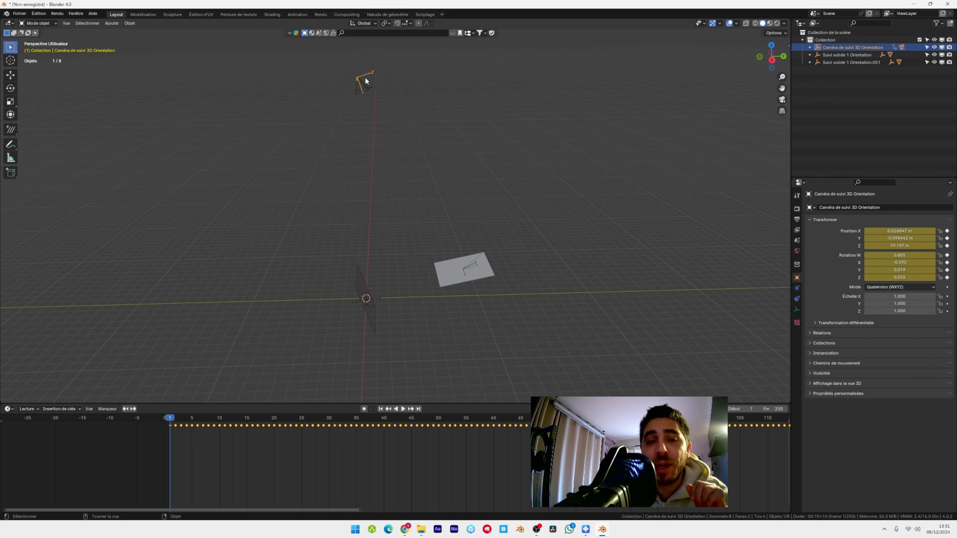
key(shift+s)
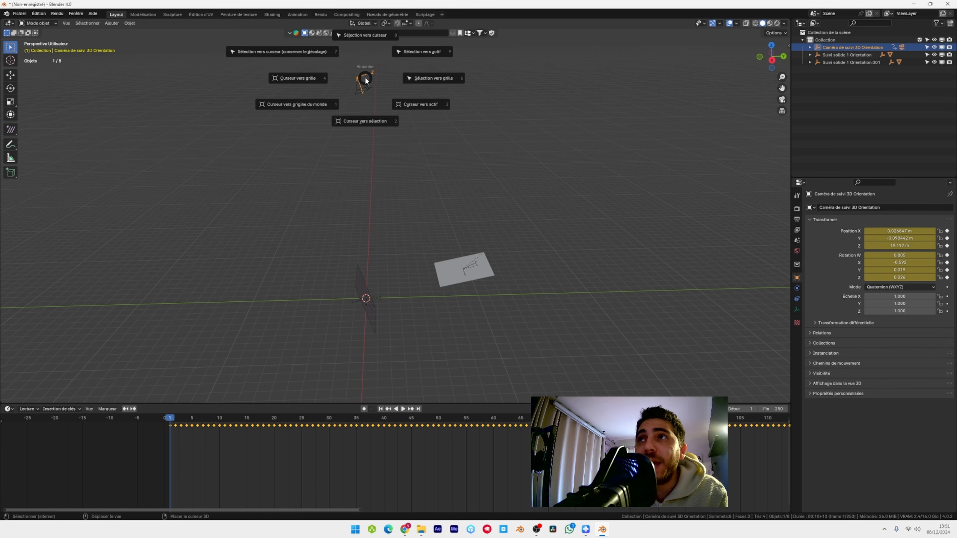
click(365, 121)
Add a plain axes empty at the 3D cursor and scale it up to about 1.64
shift+scroll(364, 134, up, 2)
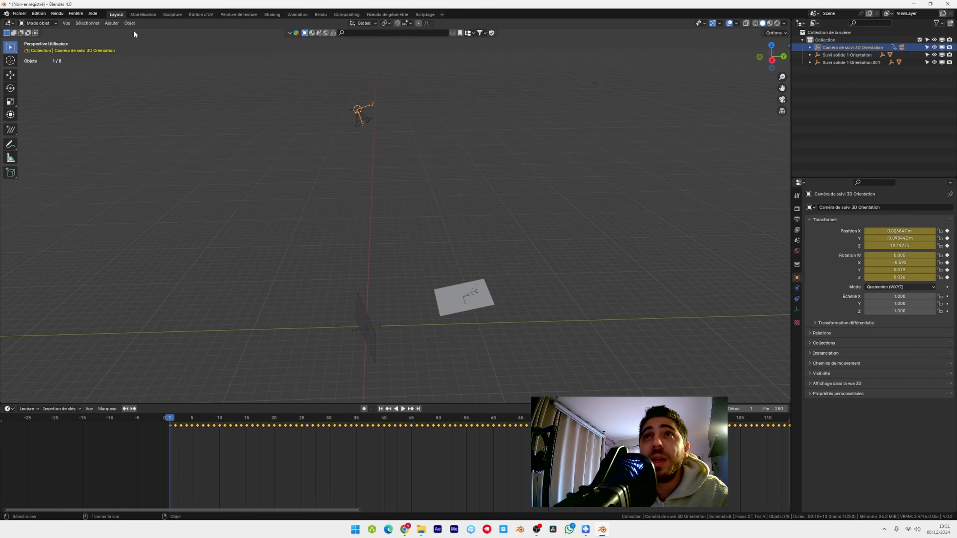
click(110, 23)
mouse_move(137, 103)
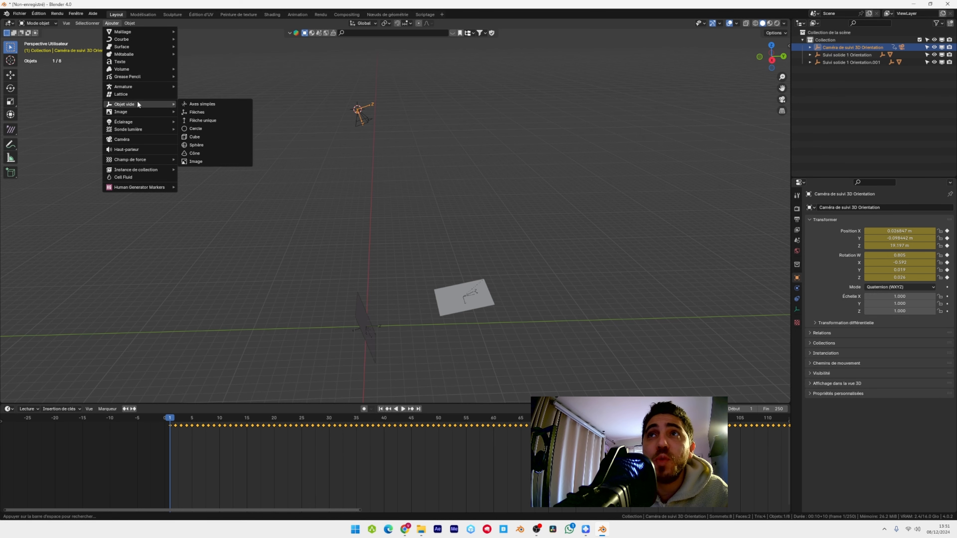
click(216, 105)
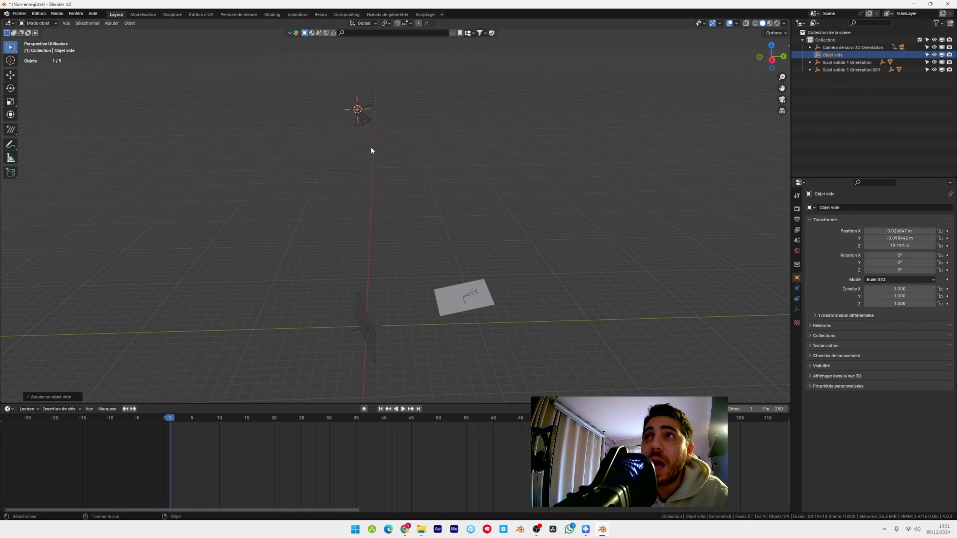
key(s)
click(398, 159)
scroll(356, 110, up, 3)
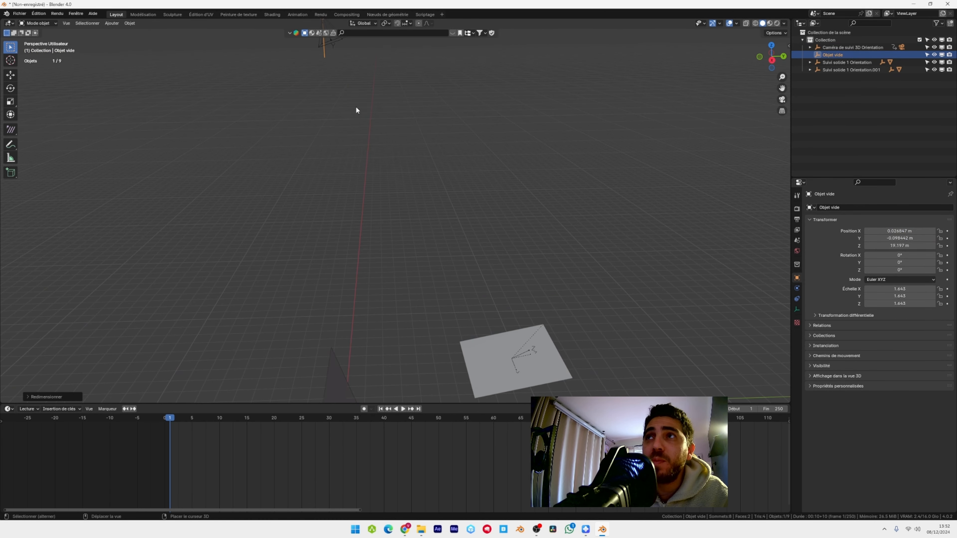
Parent the tracking camera's orientation empty to the new plain axes empty, keeping its transformation
key(KP_Decimal)
middle_drag(363, 202, 469, 137)
click(468, 138)
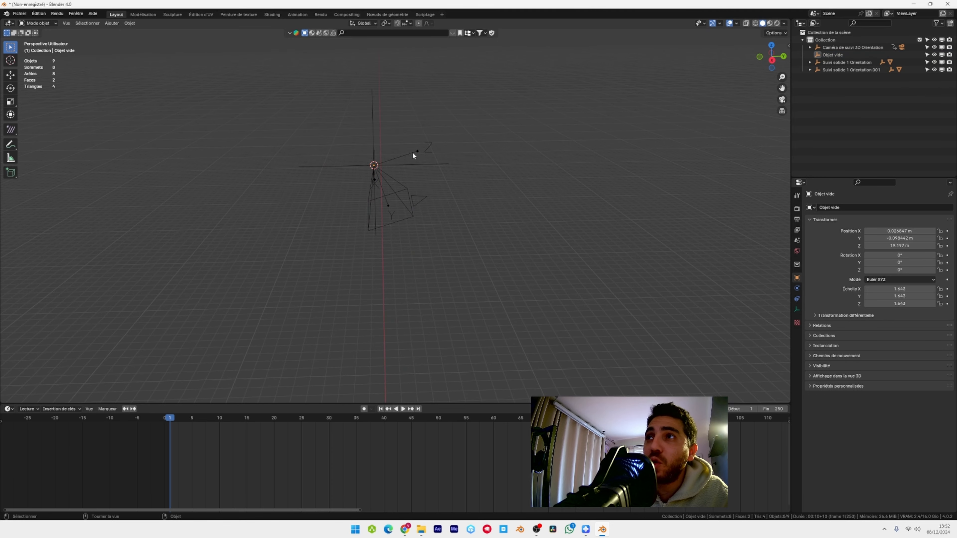
click(413, 153)
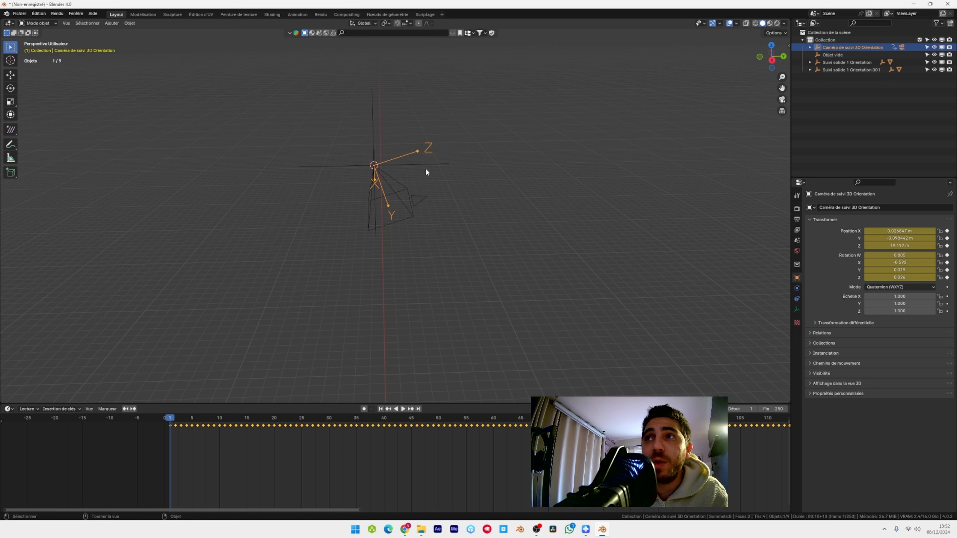
shift+click(373, 101)
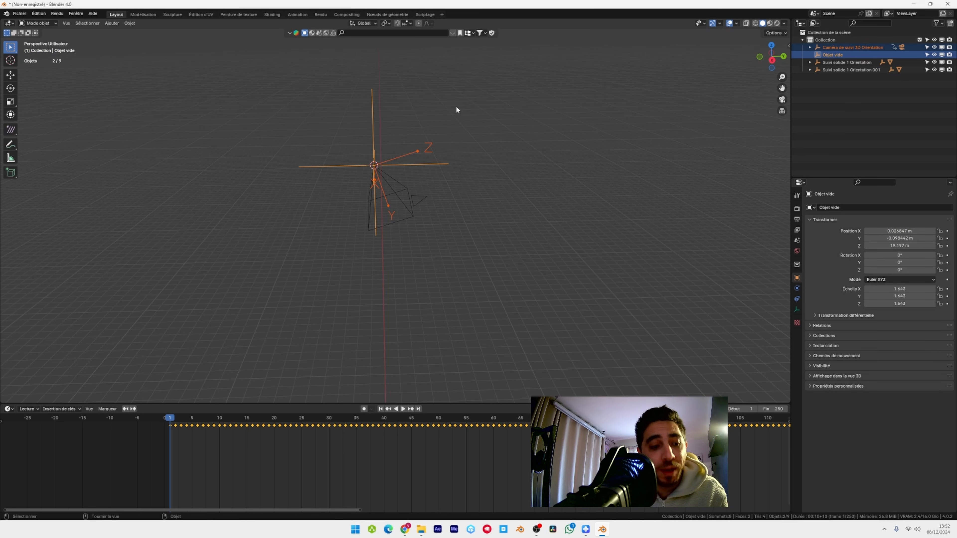
key(ctrl+p)
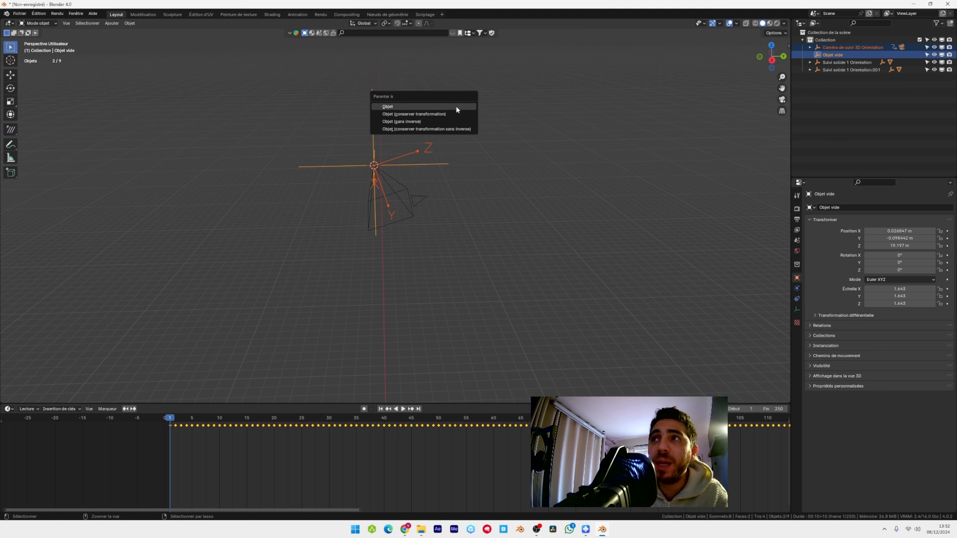
click(434, 114)
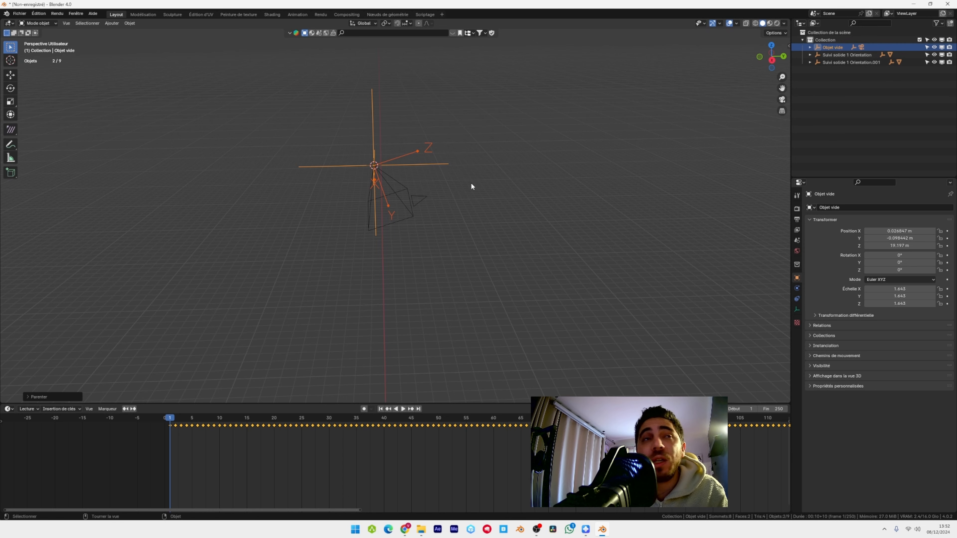
Parent both tracked solid planes to the plain axes empty as well, keeping their transformations
ctrl+middle_drag(471, 186, 520, 208)
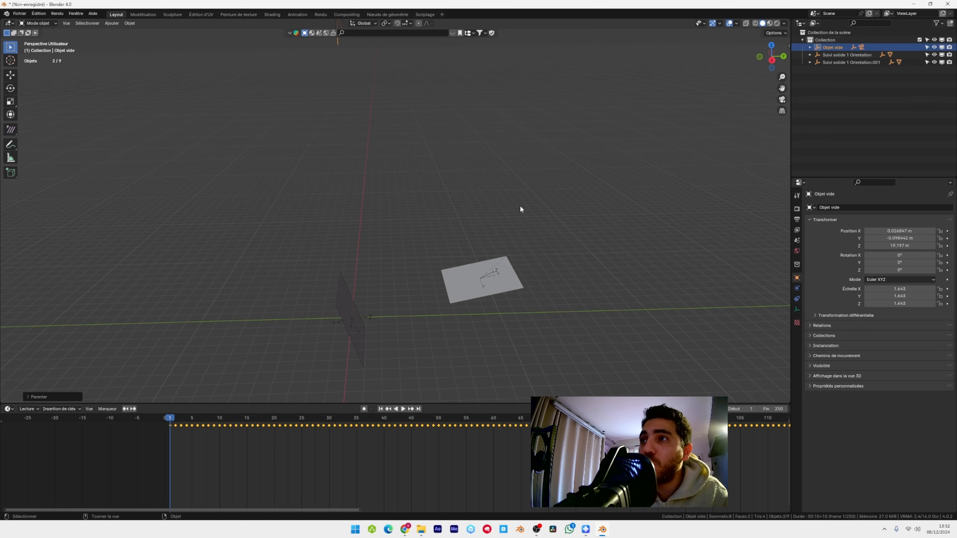
click(469, 278)
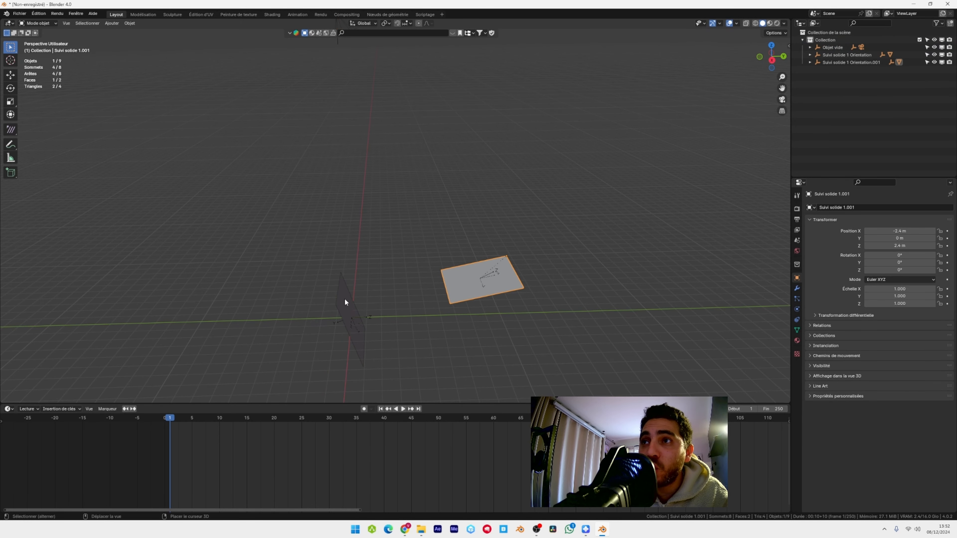
click(343, 307)
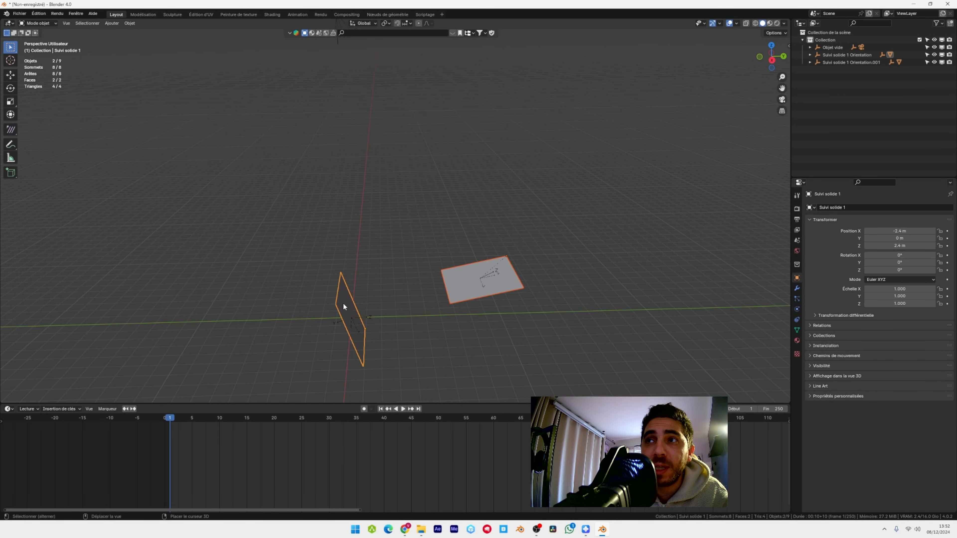
key(KP_Decimal)
shift+middle_drag(407, 256, 422, 197)
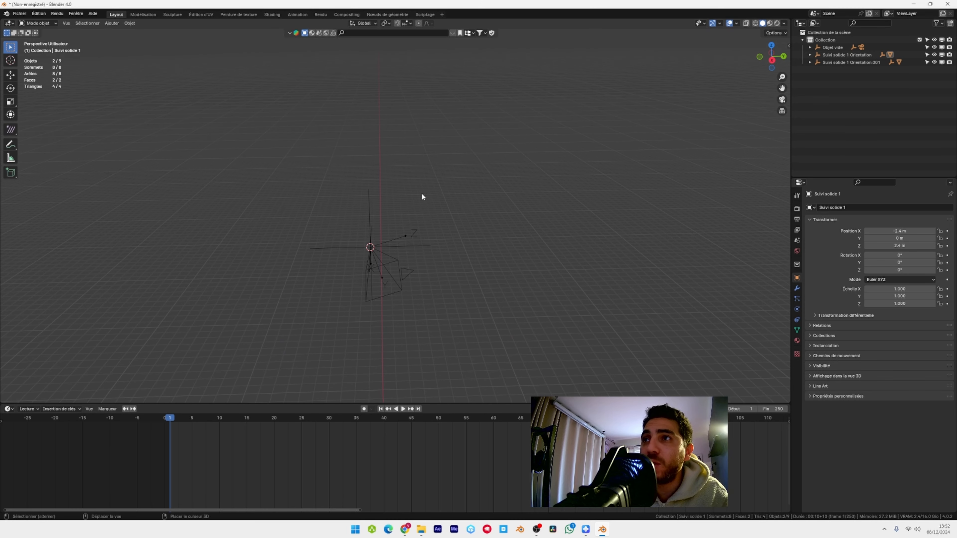
shift+click(369, 204)
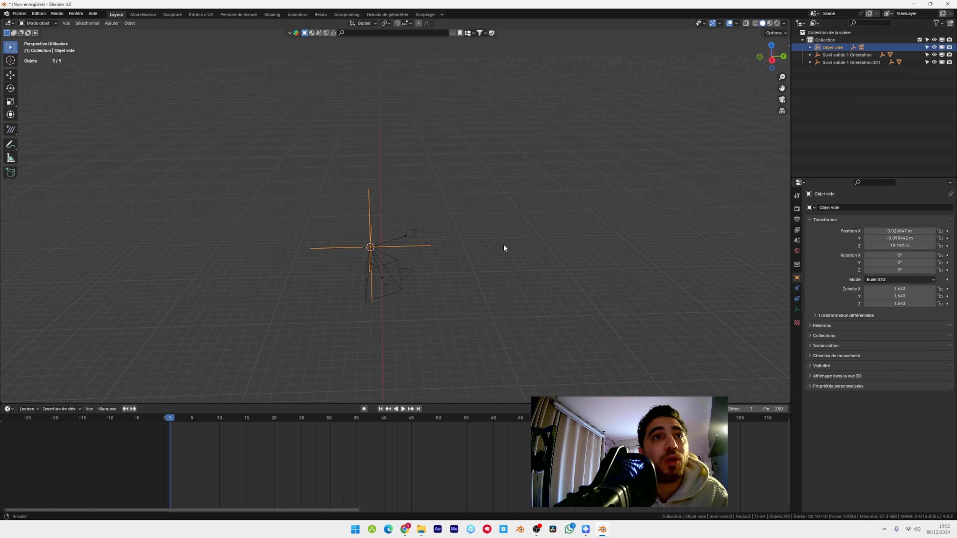
shift+middle_drag(502, 243, 503, 197)
key(ctrl+p)
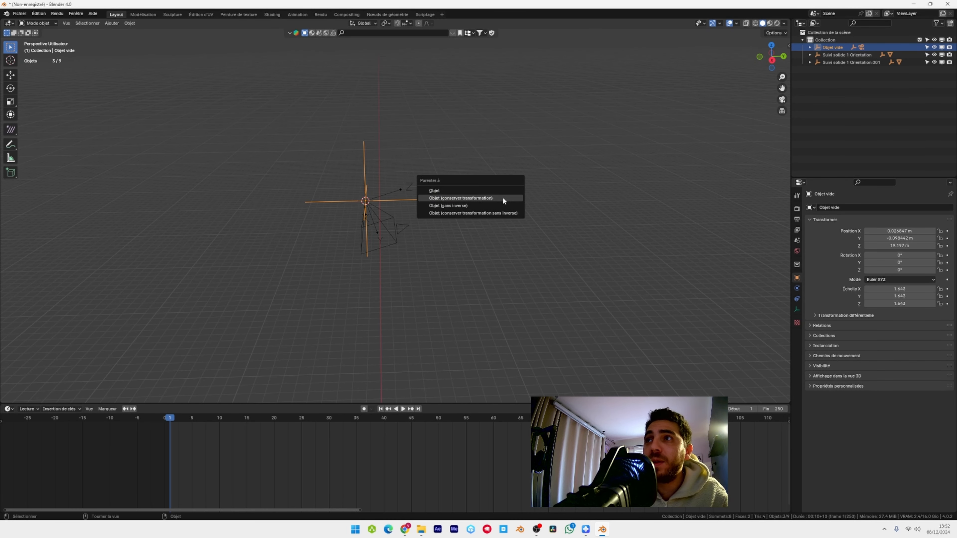
click(502, 197)
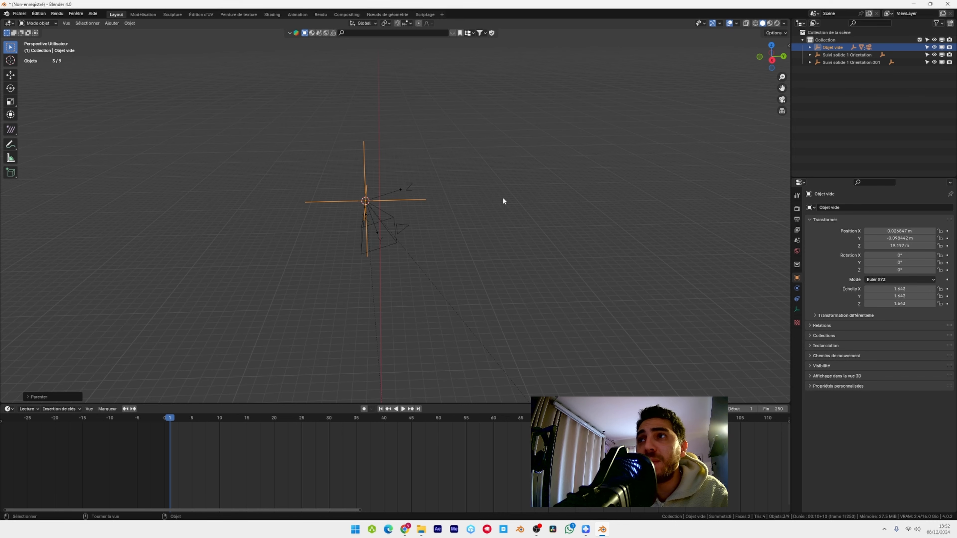
scroll(512, 261, up, 6)
shift+middle_drag(465, 117, 461, 109)
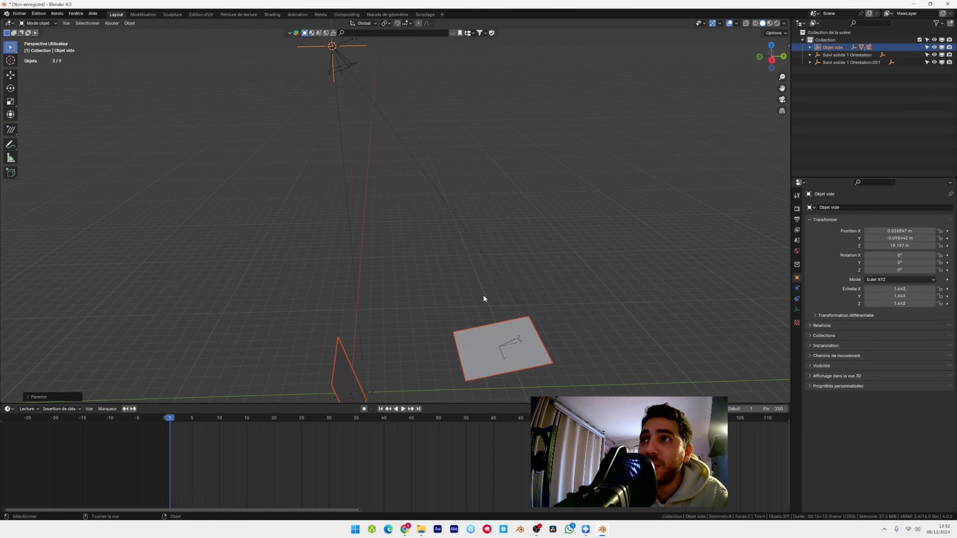
Rotate the plain axes empty about 70° around X so the tracked ground plane lies level
shift+middle_drag(379, 96, 406, 115)
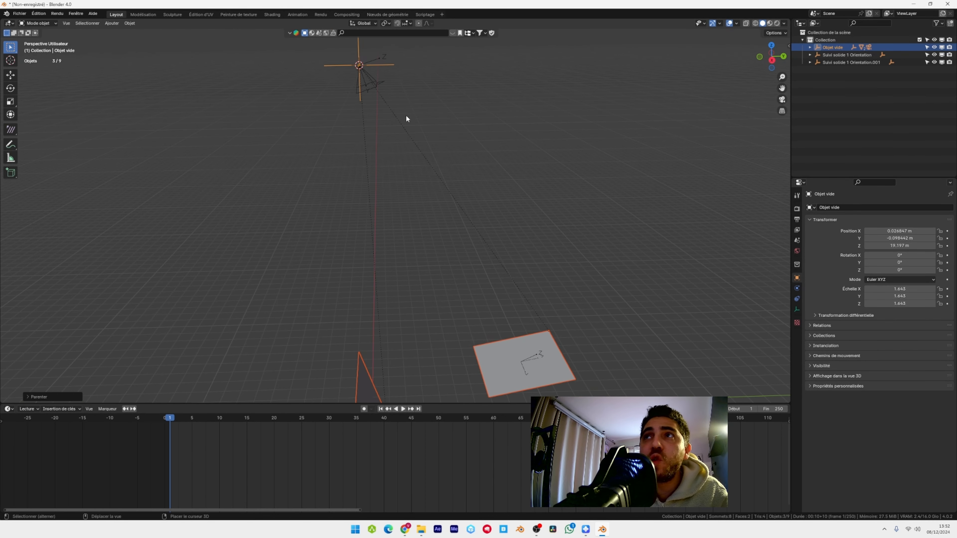
click(439, 187)
scroll(439, 188, down, 1)
click(364, 67)
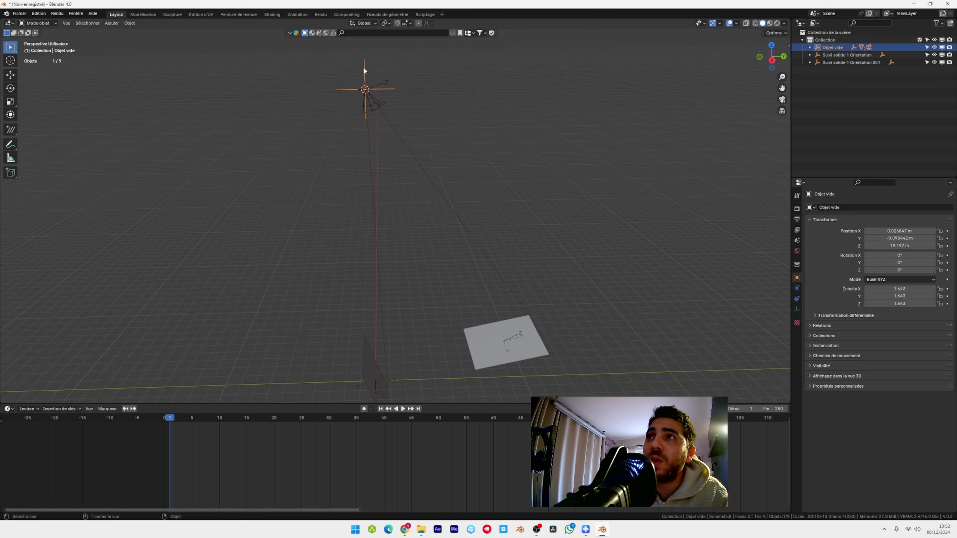
click(11, 88)
drag(382, 69, 532, 228)
middle_drag(533, 228, 435, 207)
Lower the plain axes empty to about 6.3 m on Z and fine-tune its rotation to about 70.8° on X and -0.17° on Z
click(11, 75)
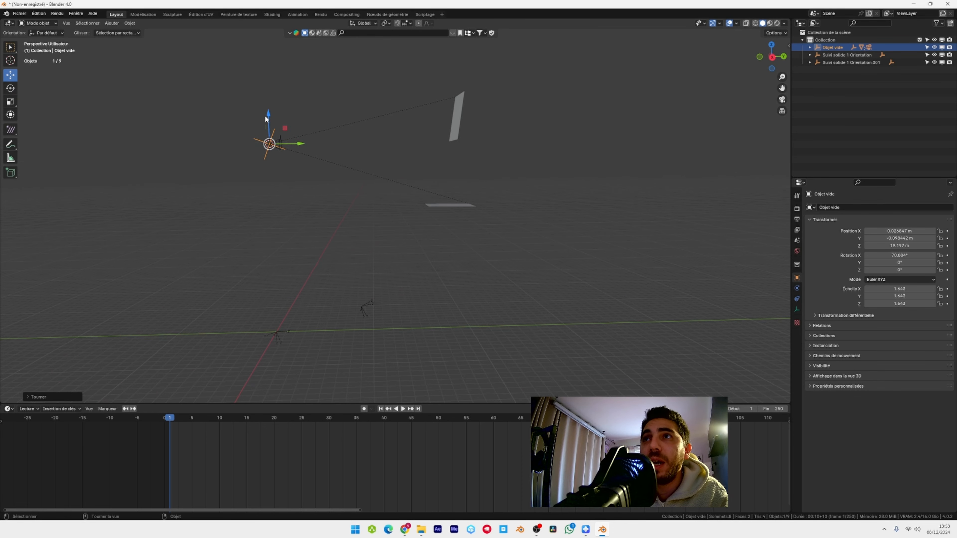
drag(266, 118, 269, 198)
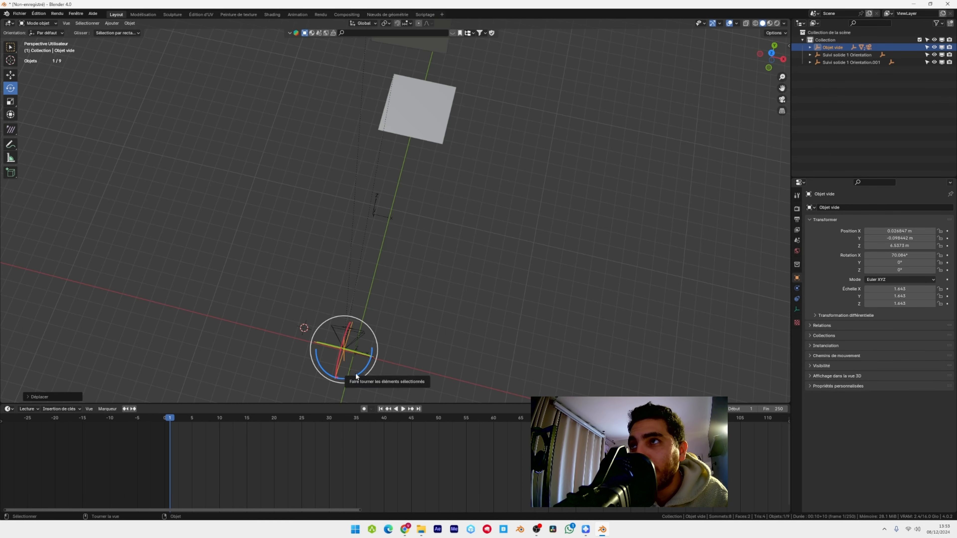
drag(357, 378, 357, 374)
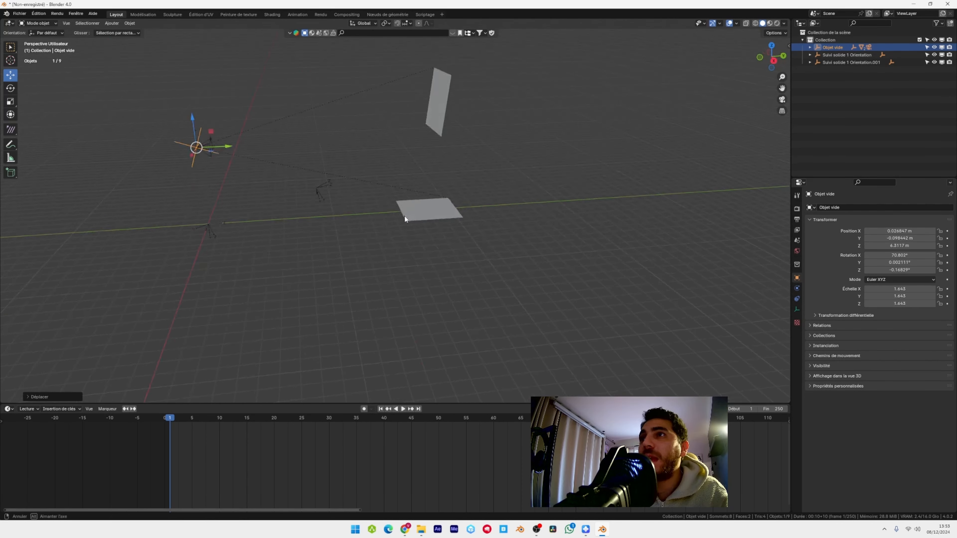
middle_drag(404, 215, 472, 214)
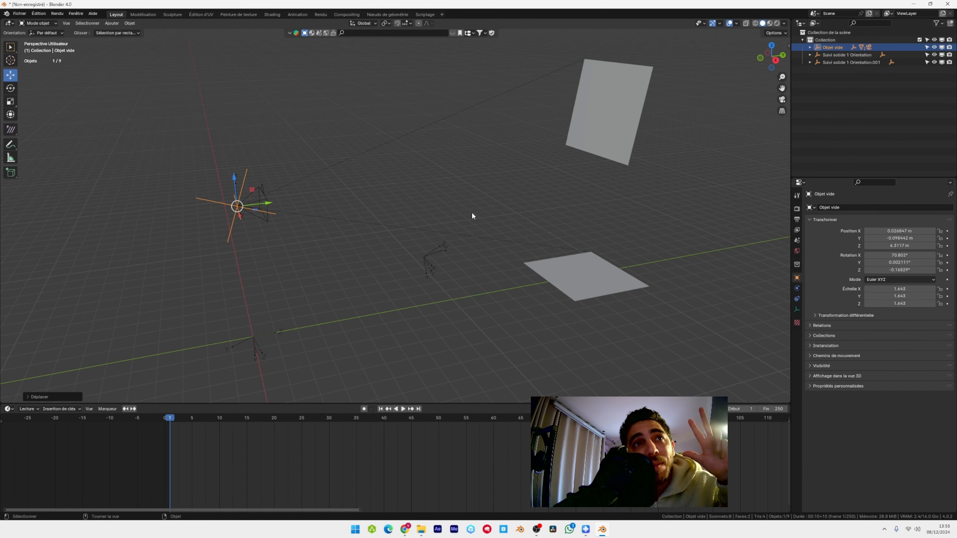
Look through the tracking camera, enable its background images, and add one with a movie clip as the source
key(KP_0)
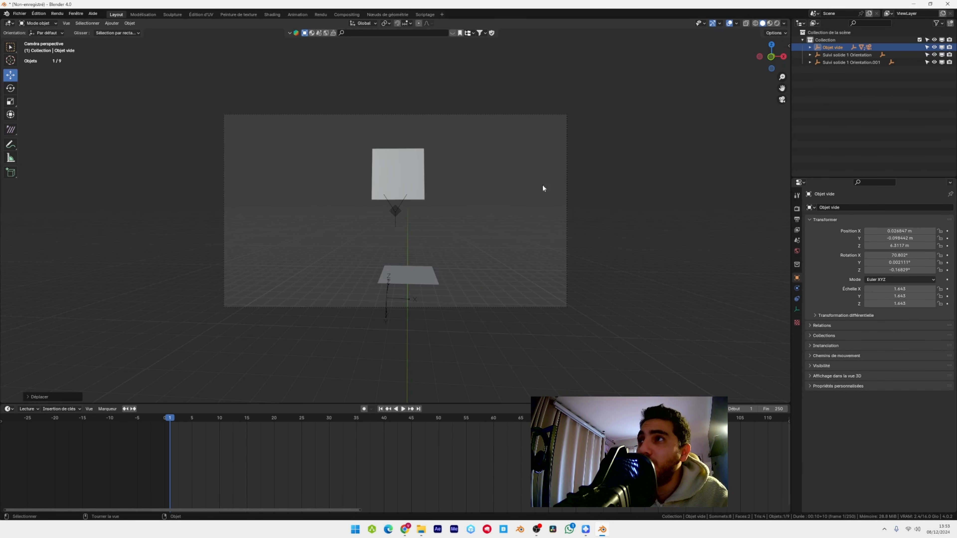
click(567, 174)
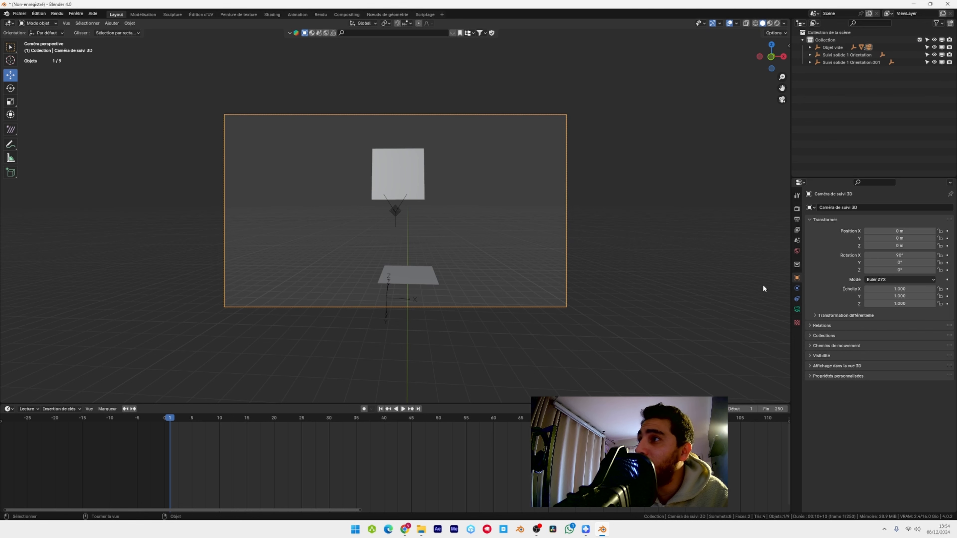
click(797, 309)
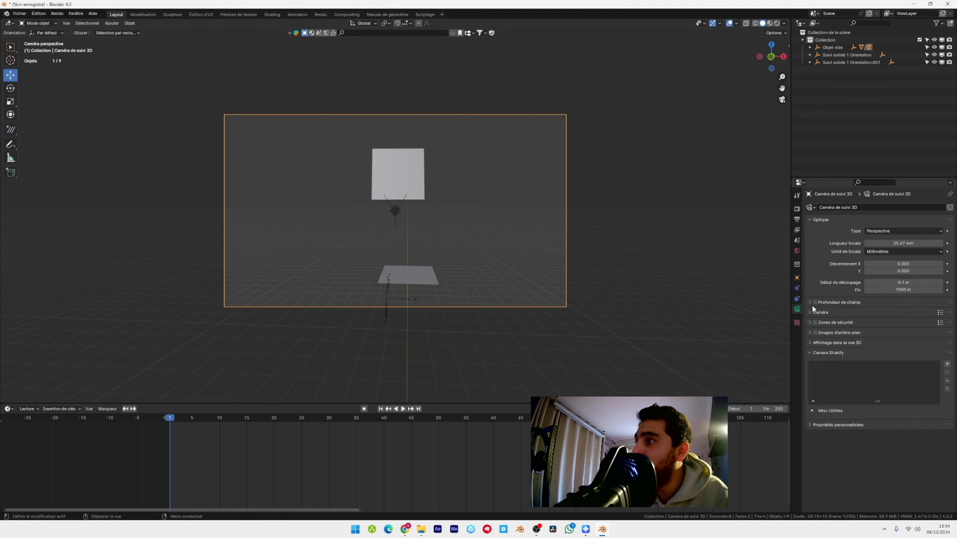
click(815, 332)
click(810, 332)
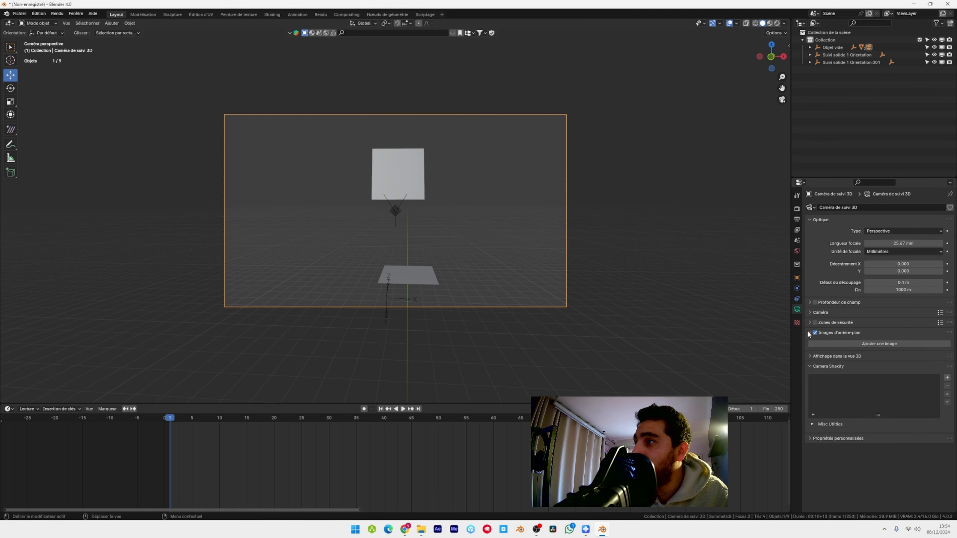
click(900, 342)
click(931, 368)
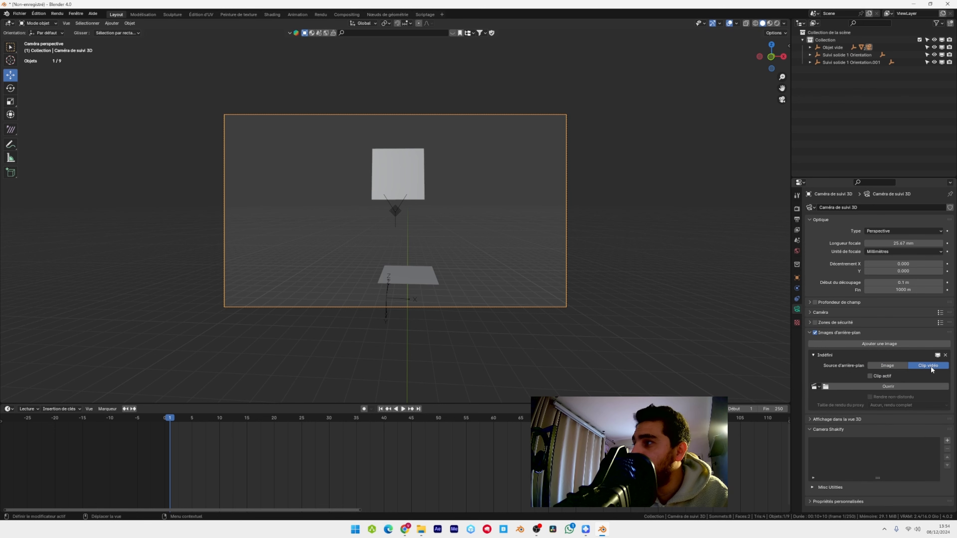
Load a utiliser.mp4 from the chocolat videos folder as the camera's background clip and set its opacity to 1.000
click(905, 386)
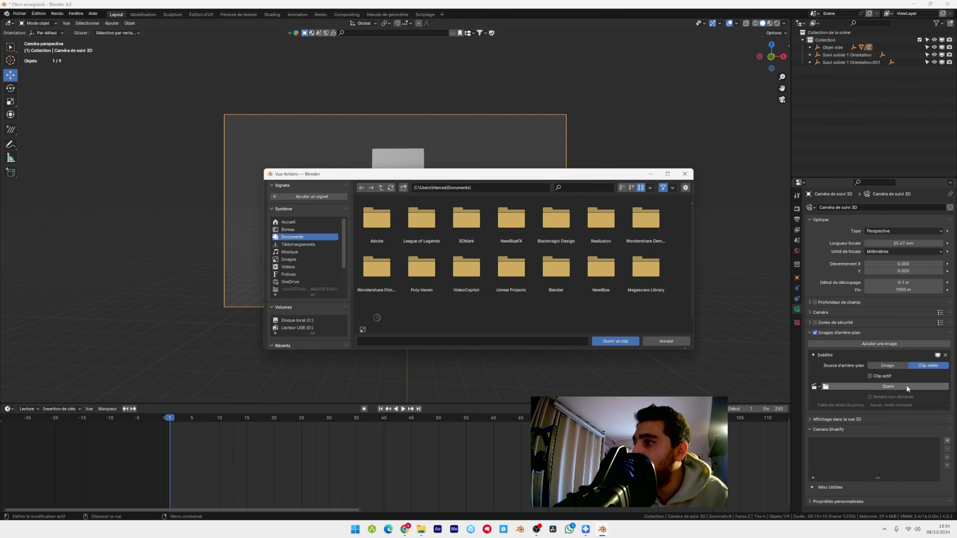
click(297, 267)
double_click(608, 225)
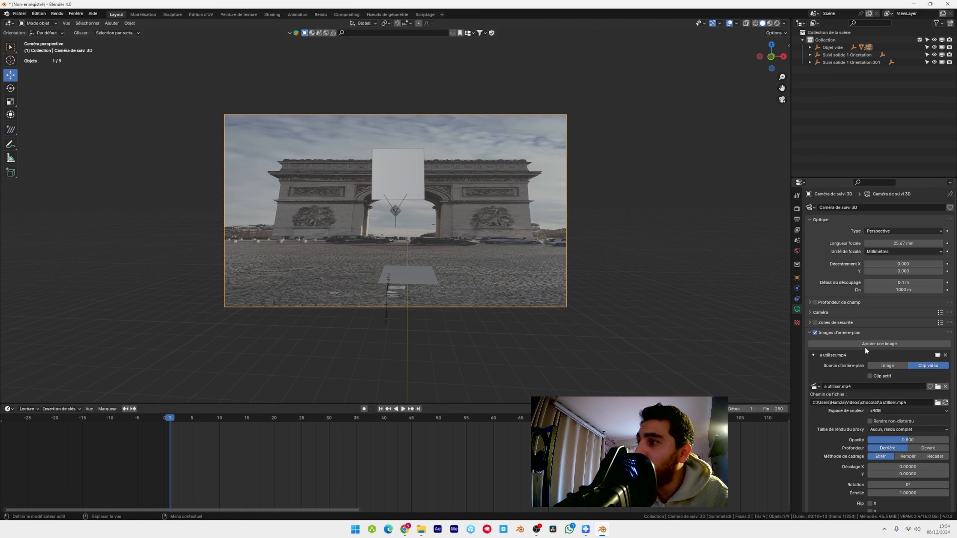
scroll(885, 380, down, 2)
drag(882, 408, 947, 409)
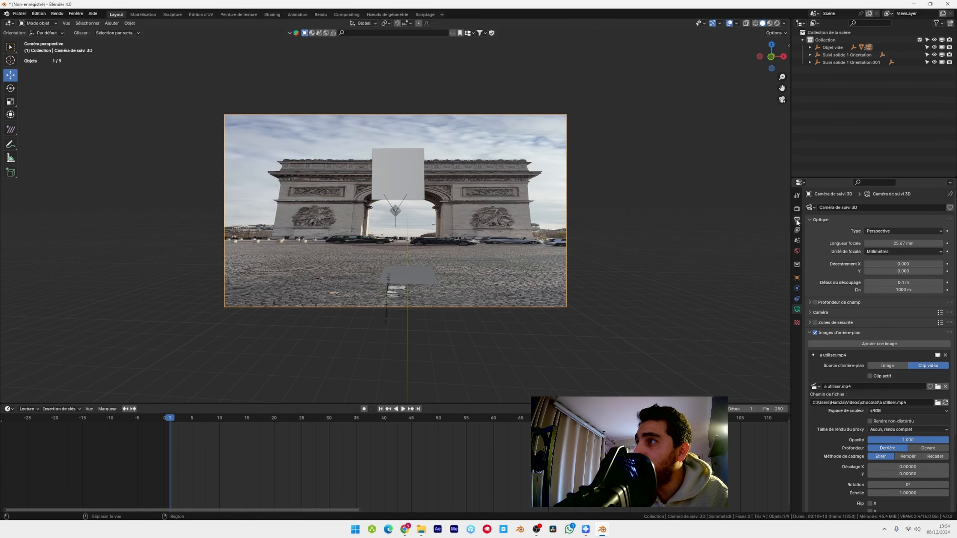
Check the frame width, height and frame rate in the file properties of the a utiliser video in File Explorer
click(796, 219)
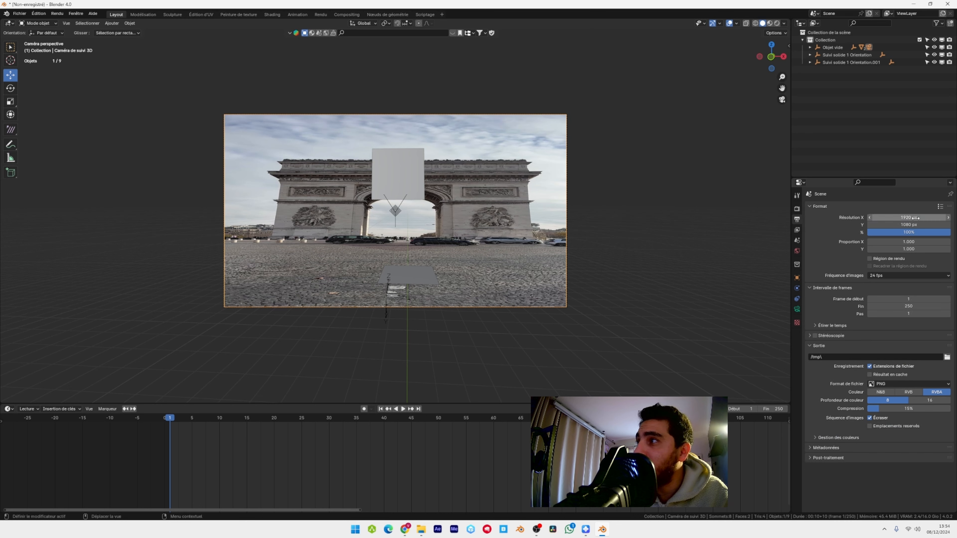
click(421, 529)
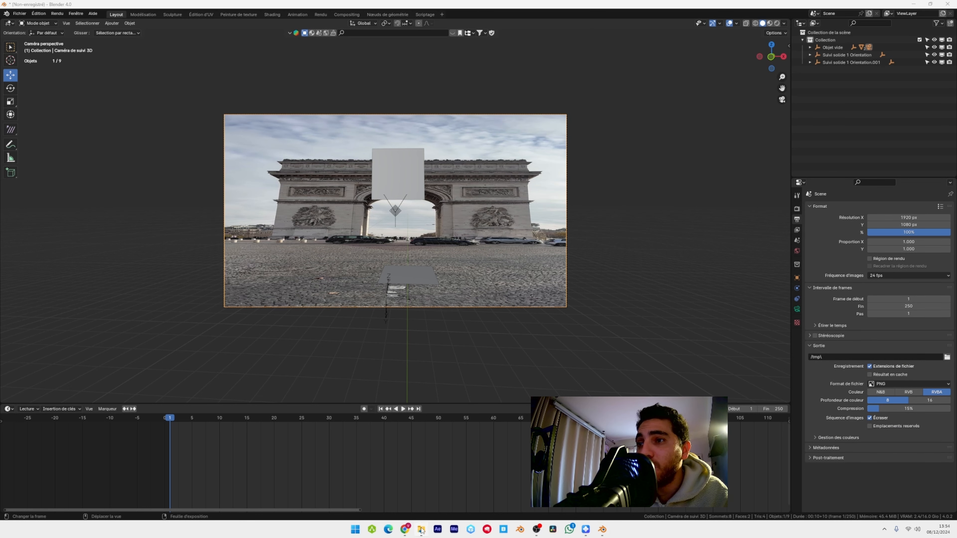
right_click(553, 227)
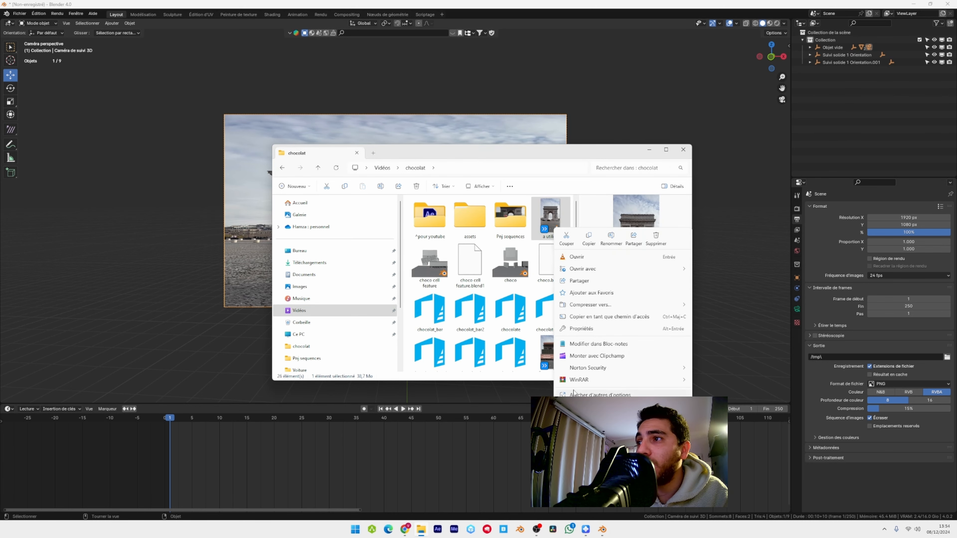
click(603, 394)
click(618, 401)
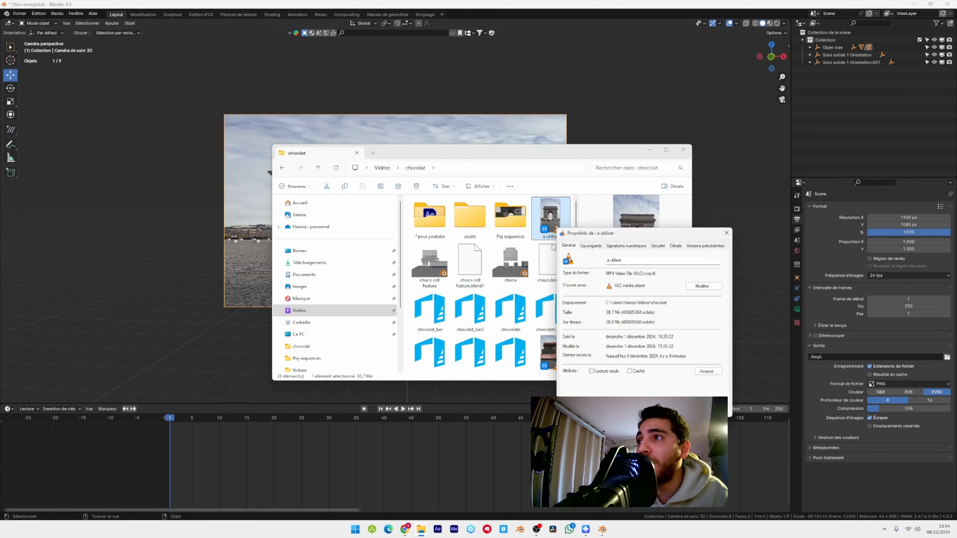
click(675, 245)
drag(658, 234, 419, 191)
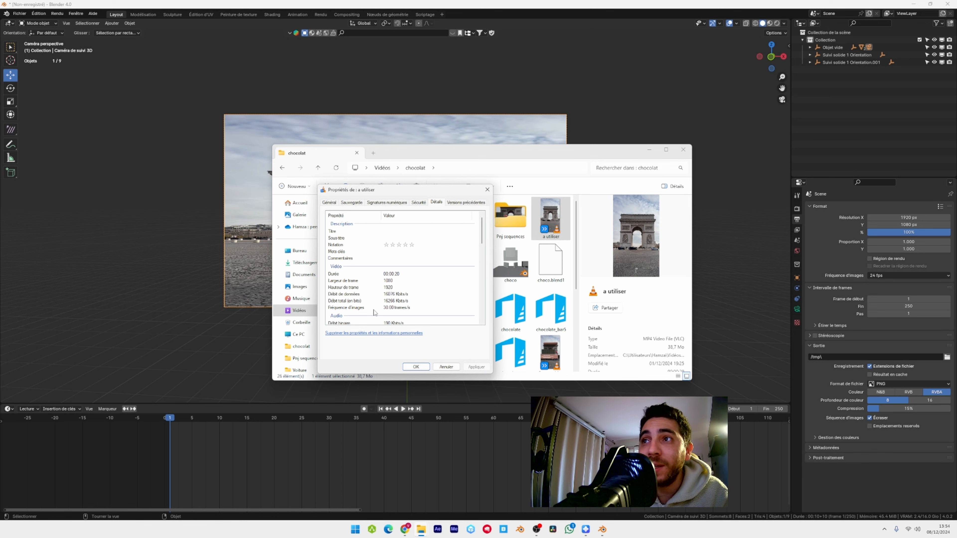
click(682, 150)
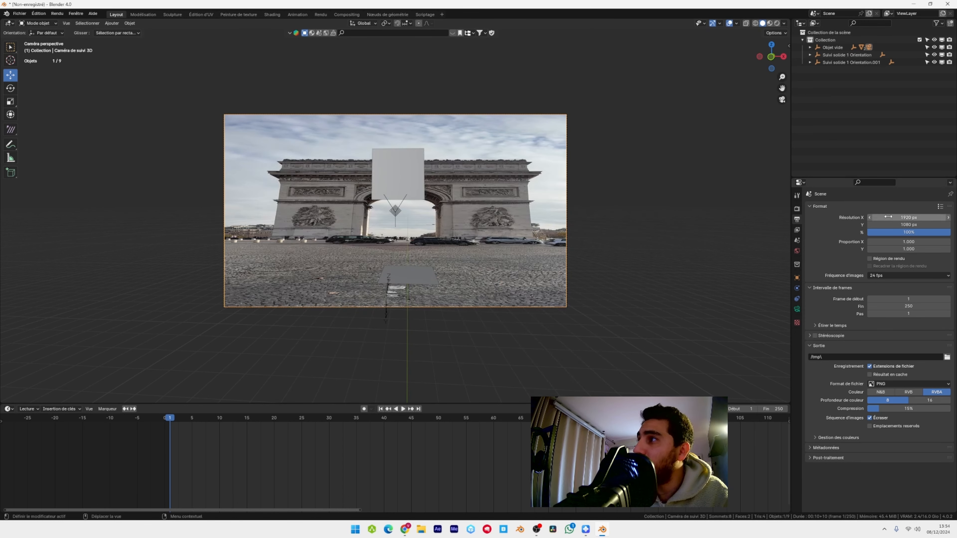
Set the render resolution to 1080 × 1920 px and the frame rate to 30 fps
click(894, 217)
text(1080)
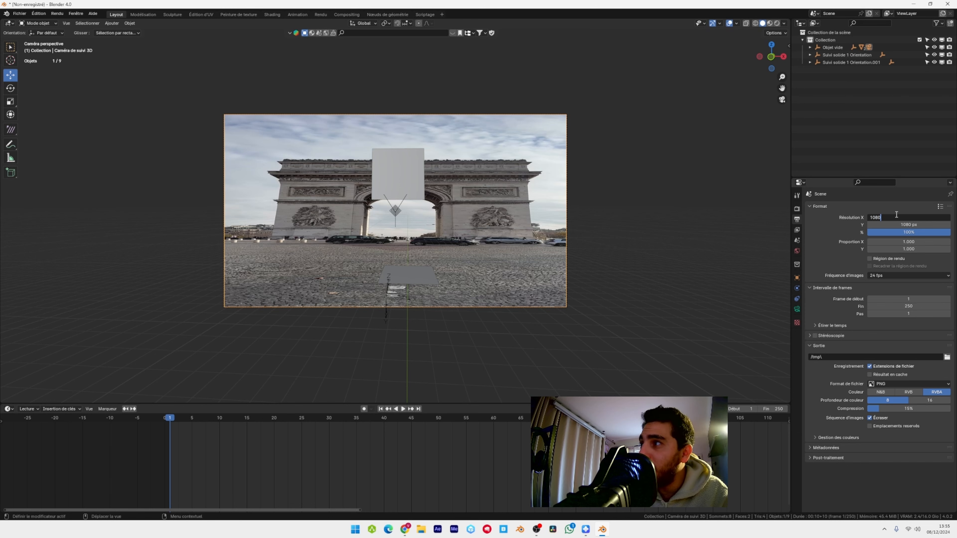
key(Return)
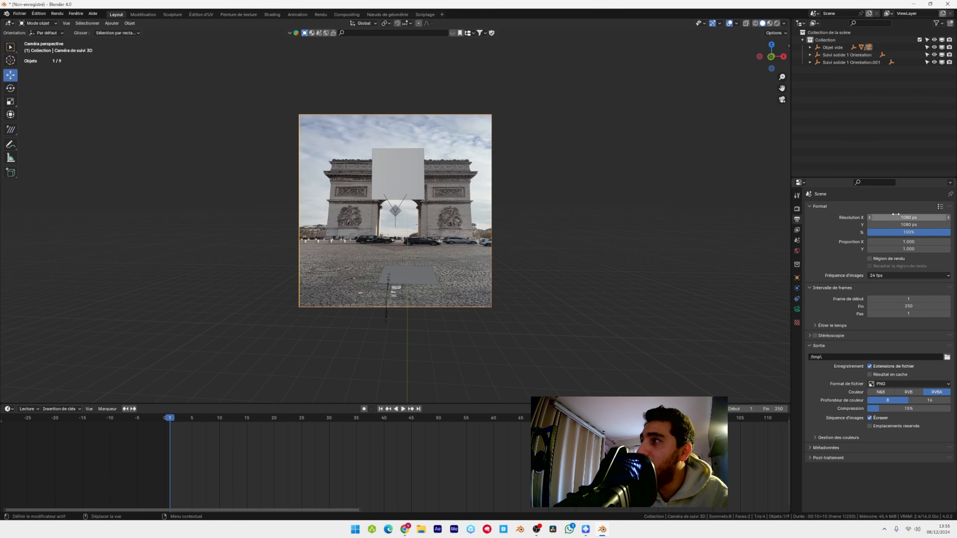
click(918, 223)
text(1920)
key(Return)
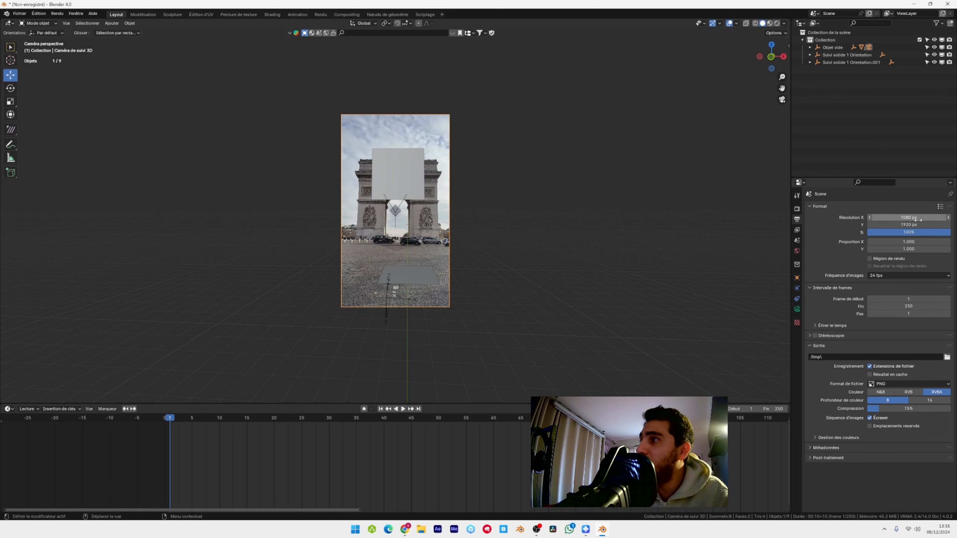
click(887, 275)
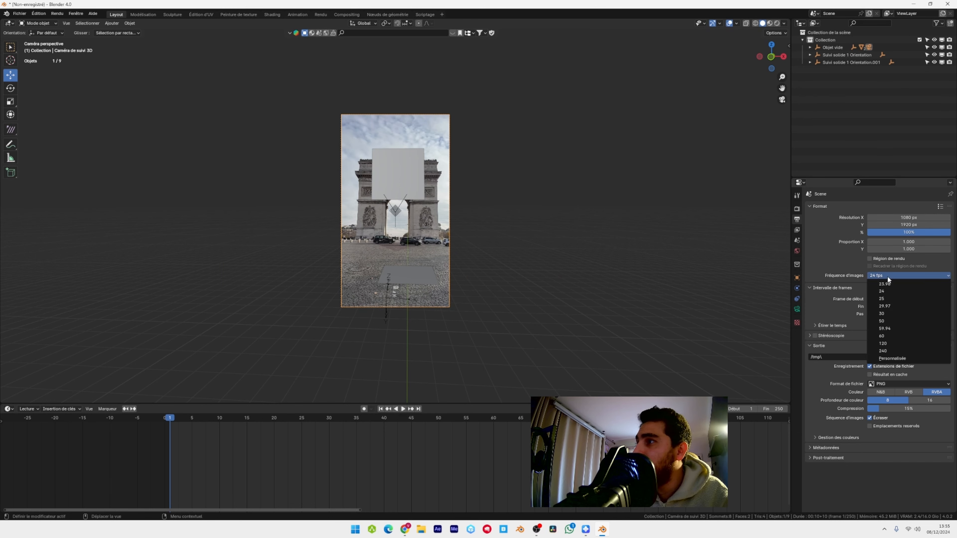
click(891, 313)
Scrub the timeline to find the end of the tracked footage, return to the first frame, and set the end frame to 582
scroll(255, 423, down, 6)
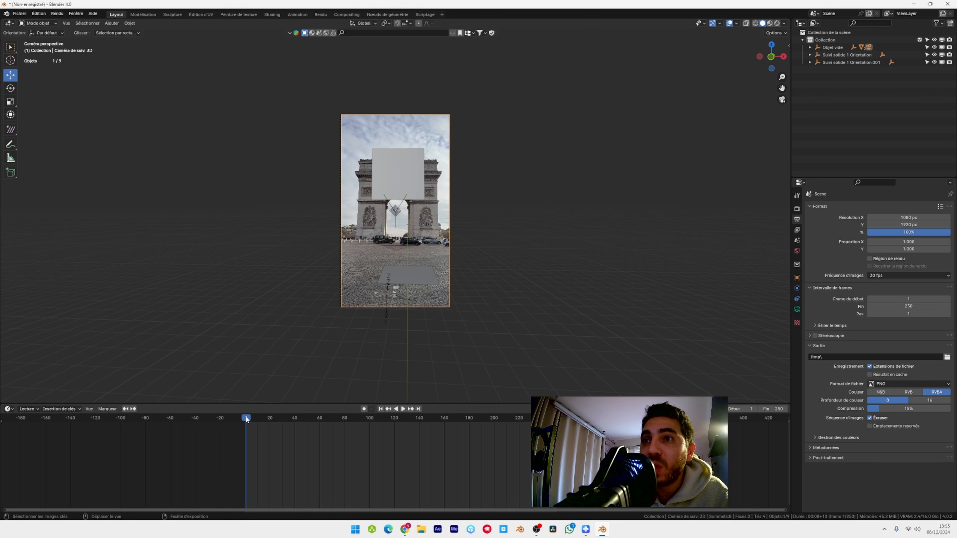
drag(246, 417, 727, 431)
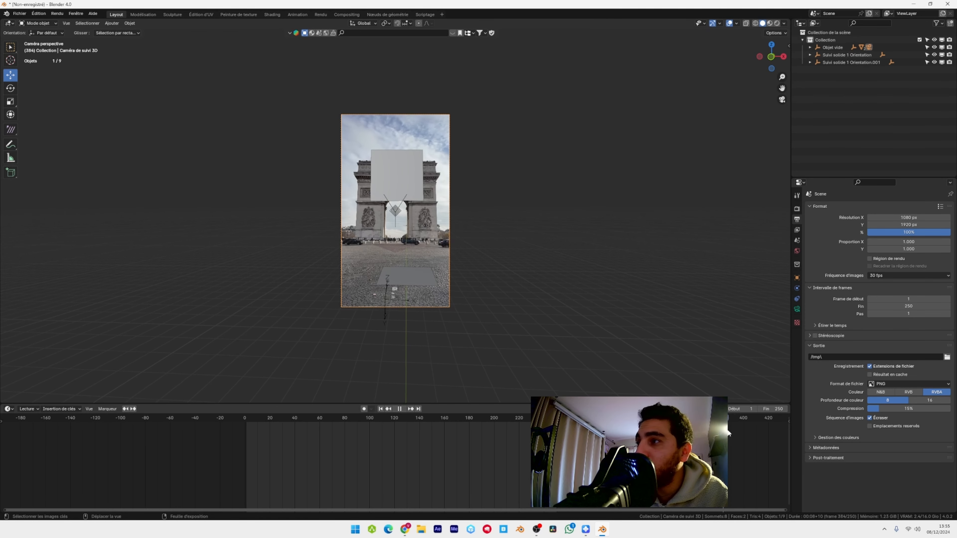
scroll(728, 432, down, 5)
drag(603, 431, 680, 432)
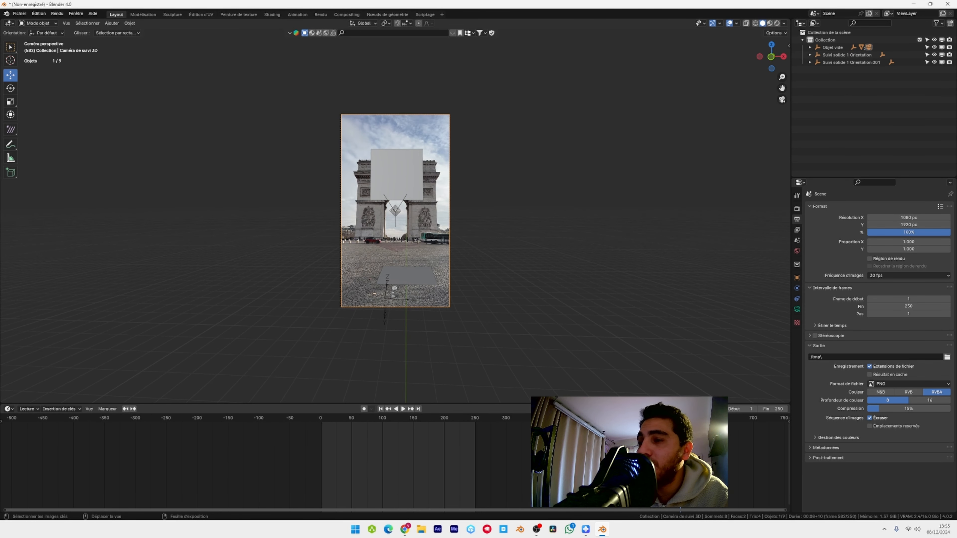
click(381, 408)
click(895, 307)
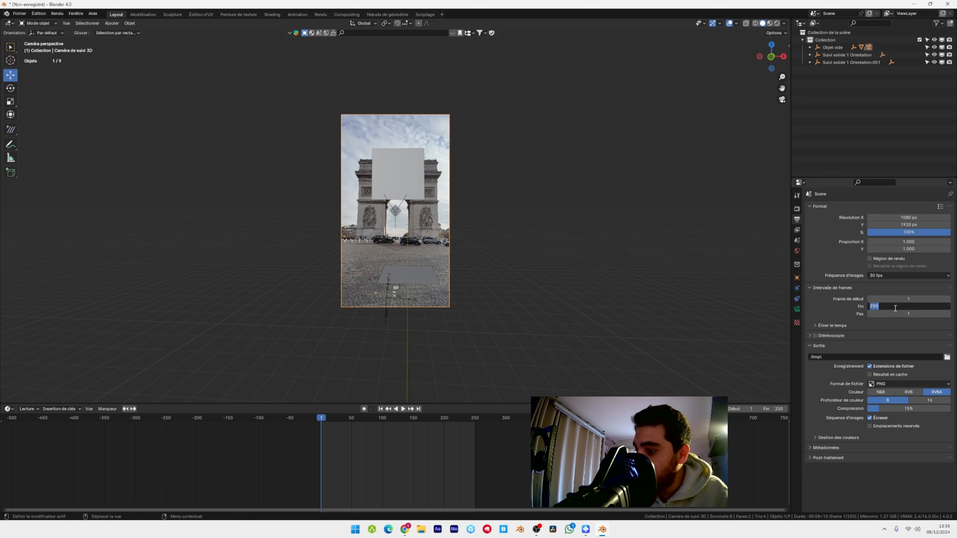
key(Return)
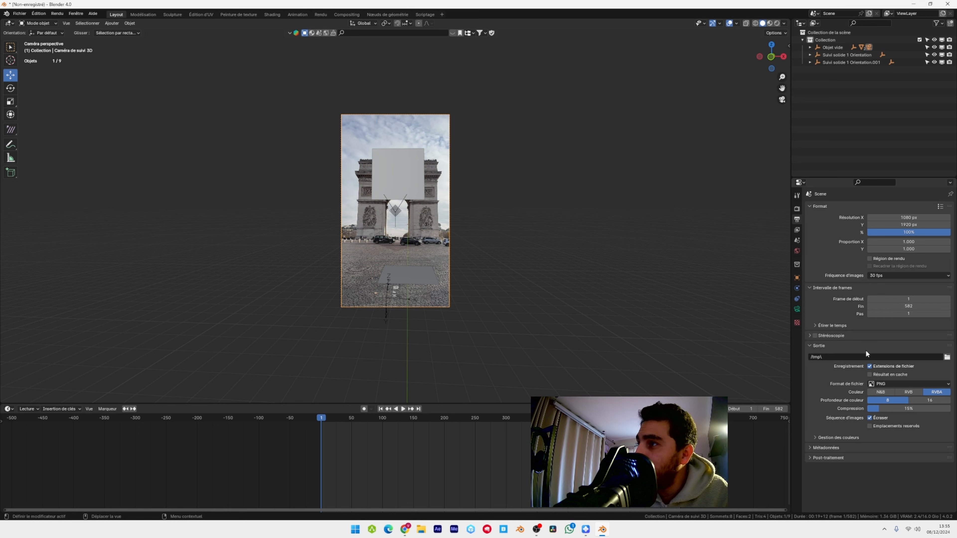
Set the render output path to the Pnj sequences folder inside *pour youtube
click(947, 358)
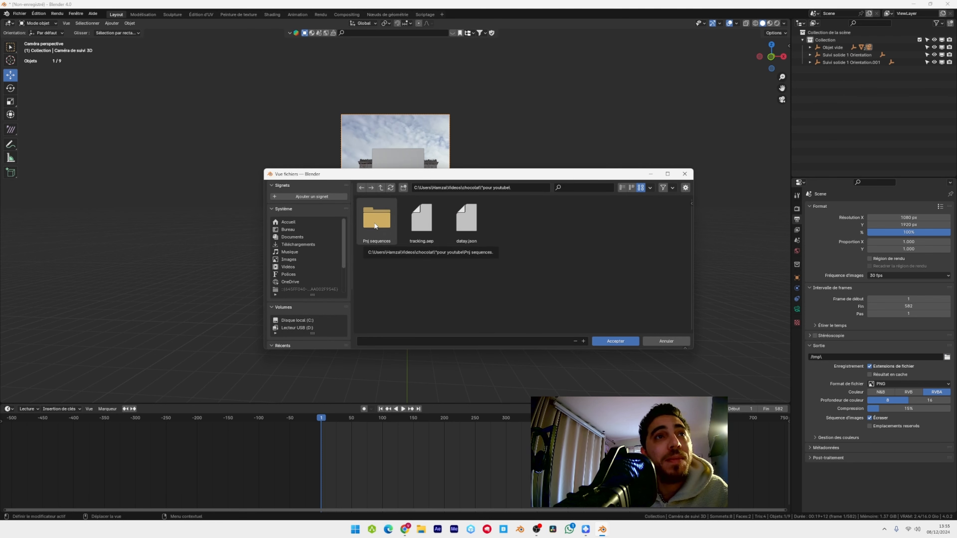
double_click(375, 226)
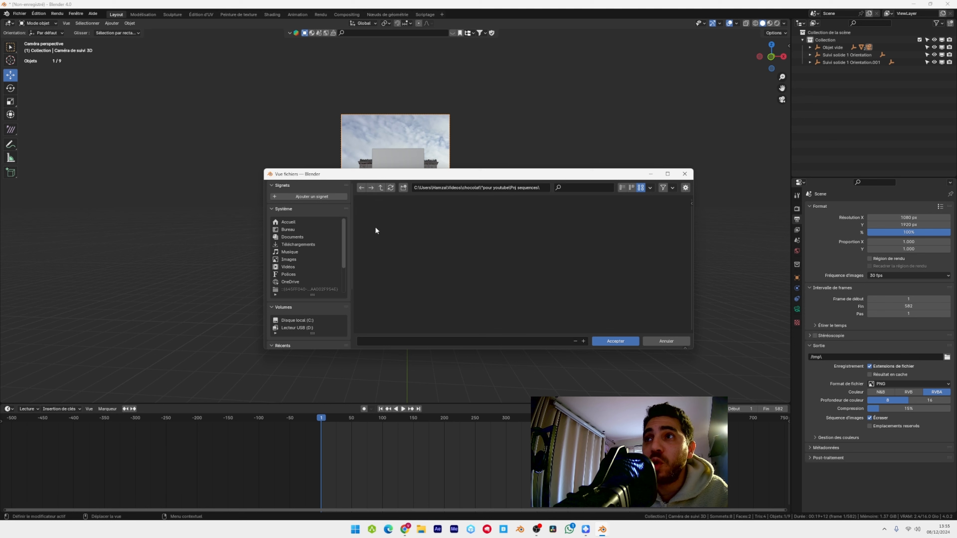
click(615, 341)
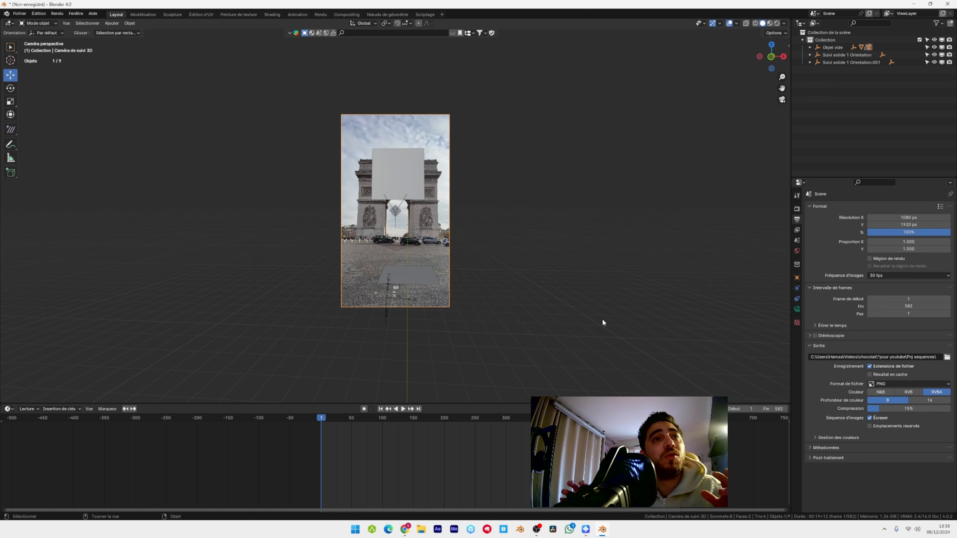
Switch the render engine to Cycles with GPU compute and enable viewport denoising
click(797, 208)
click(901, 207)
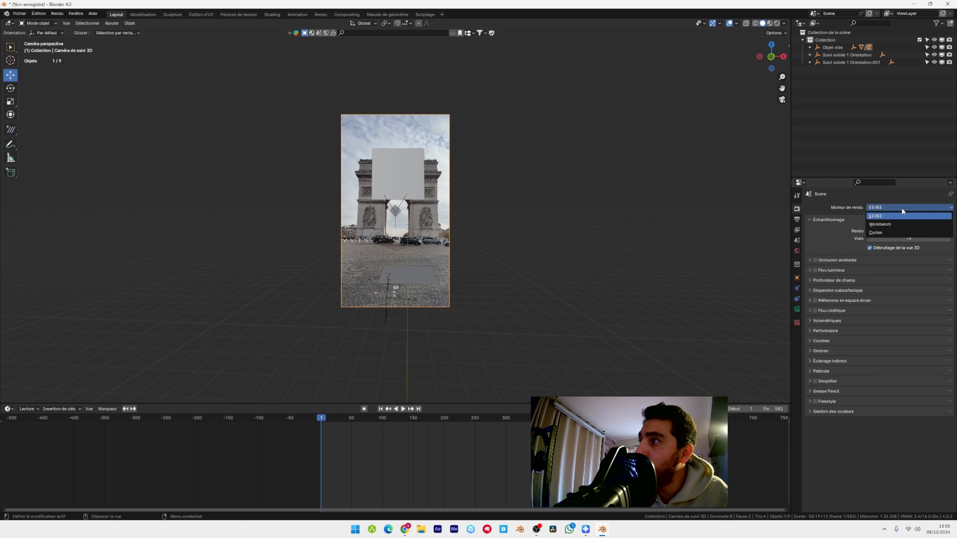
click(883, 228)
click(885, 227)
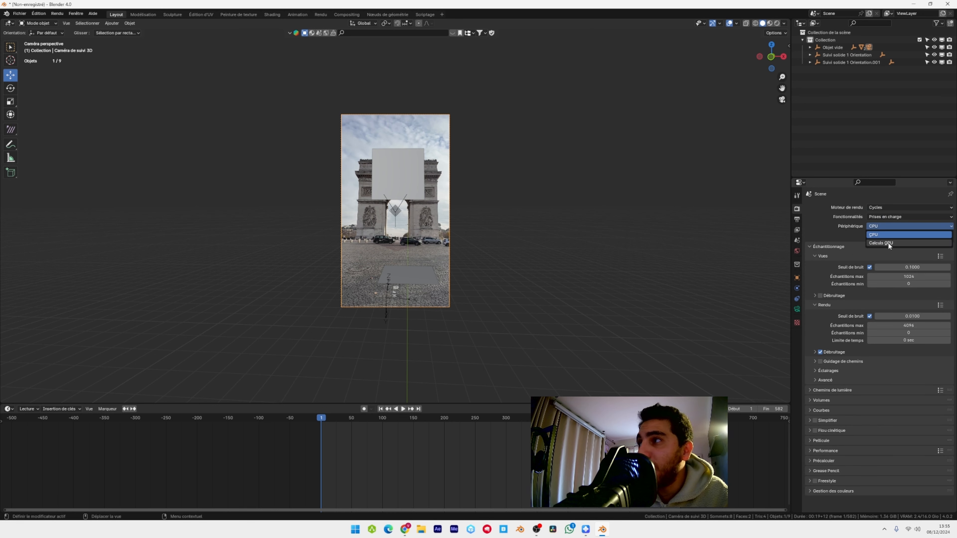
click(888, 242)
click(820, 296)
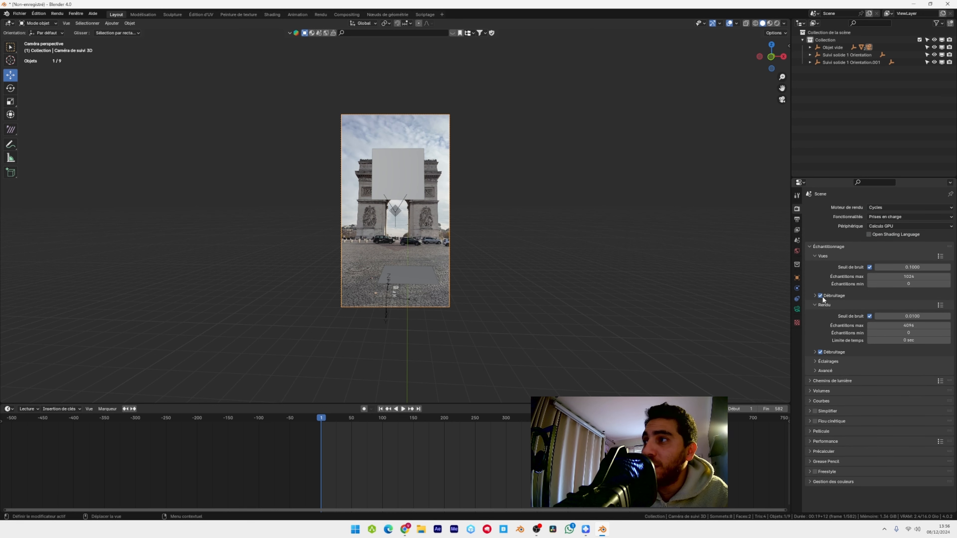
Set the denoiser to OptiX for both the viewport and the final render
click(814, 296)
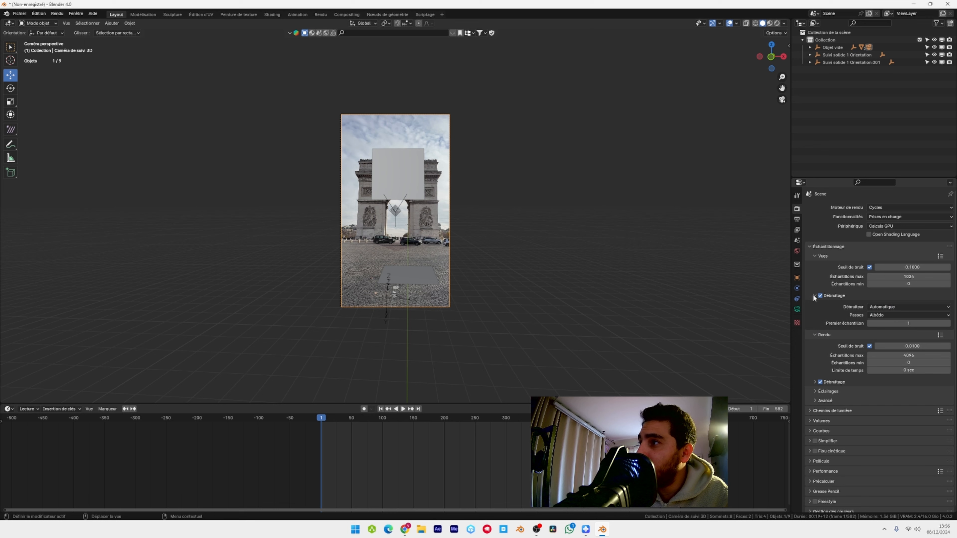
click(931, 307)
click(878, 325)
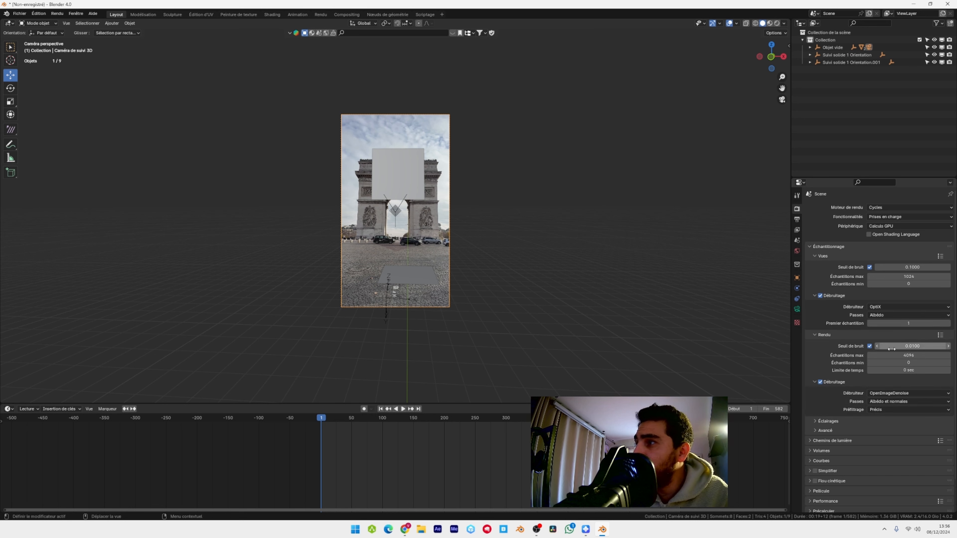
click(896, 393)
click(887, 401)
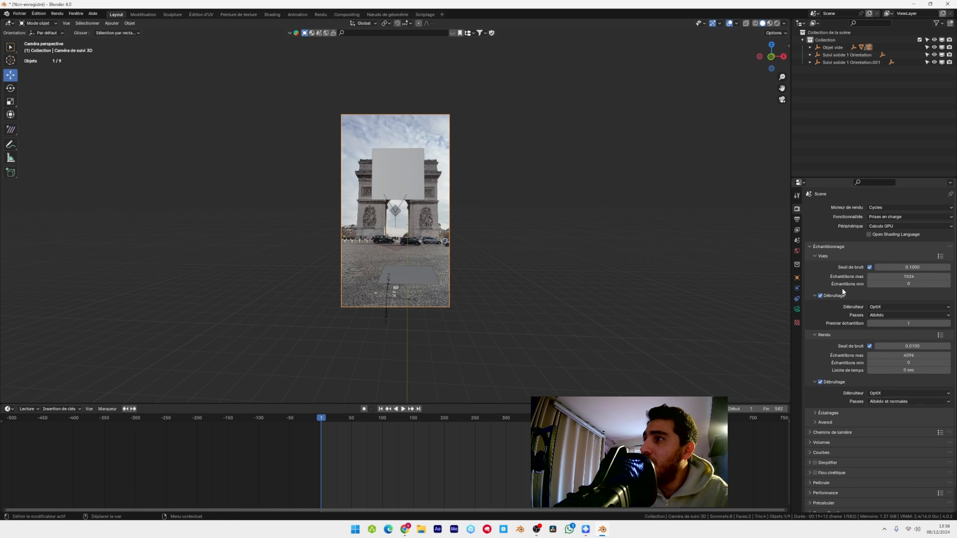
Set the maximum samples to 150 for both the viewport and the final render
click(915, 276)
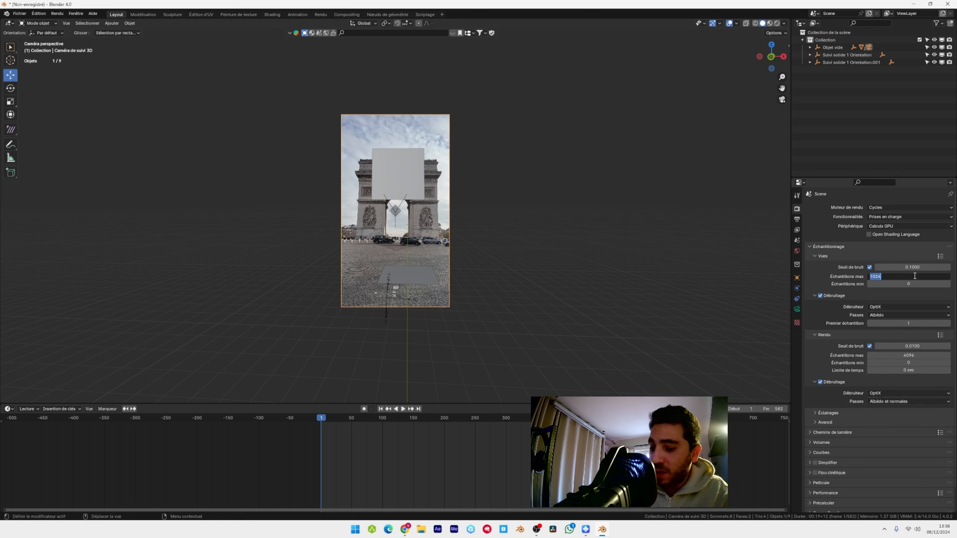
text(15)
key(Return)
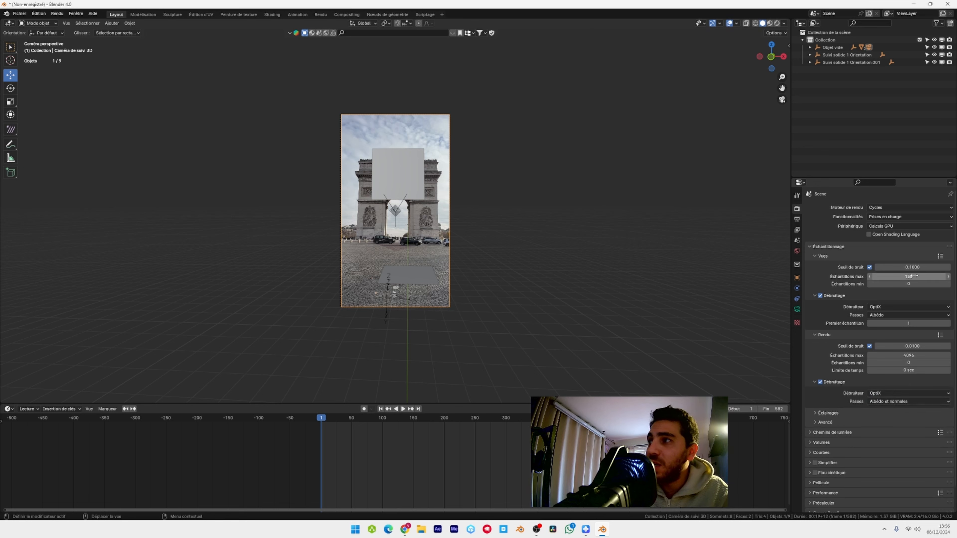
click(903, 354)
text(150)
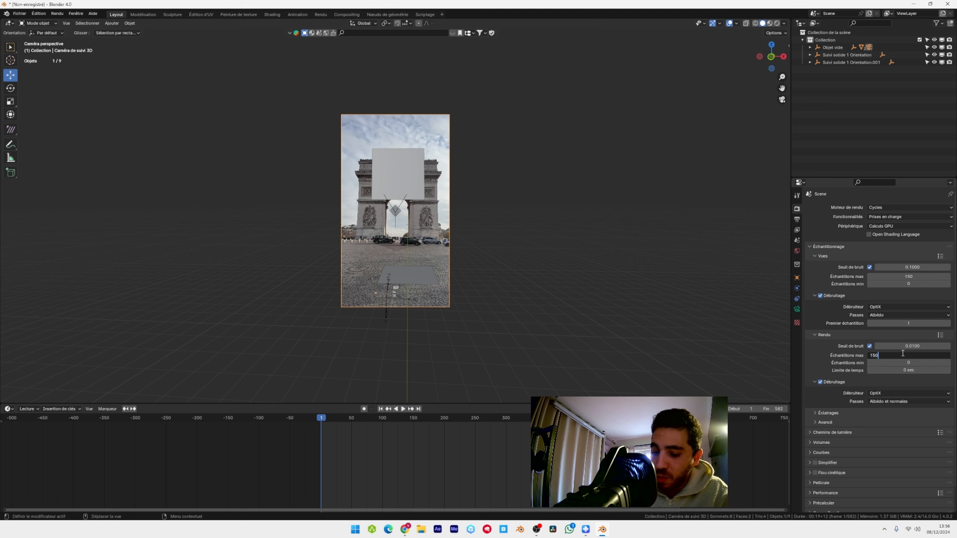
key(Return)
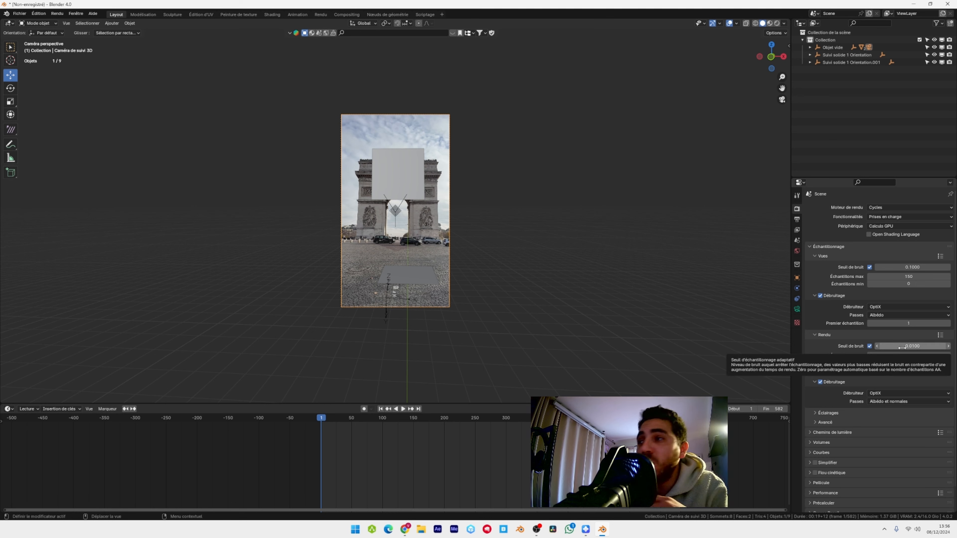
Enable the transparent film background in the render settings
scroll(876, 308, down, 2)
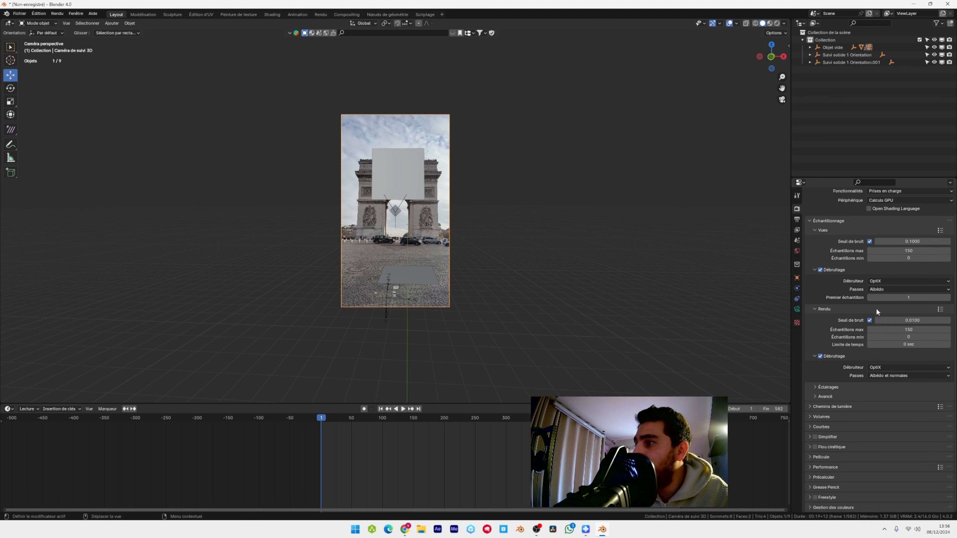
click(808, 457)
scroll(810, 453, down, 5)
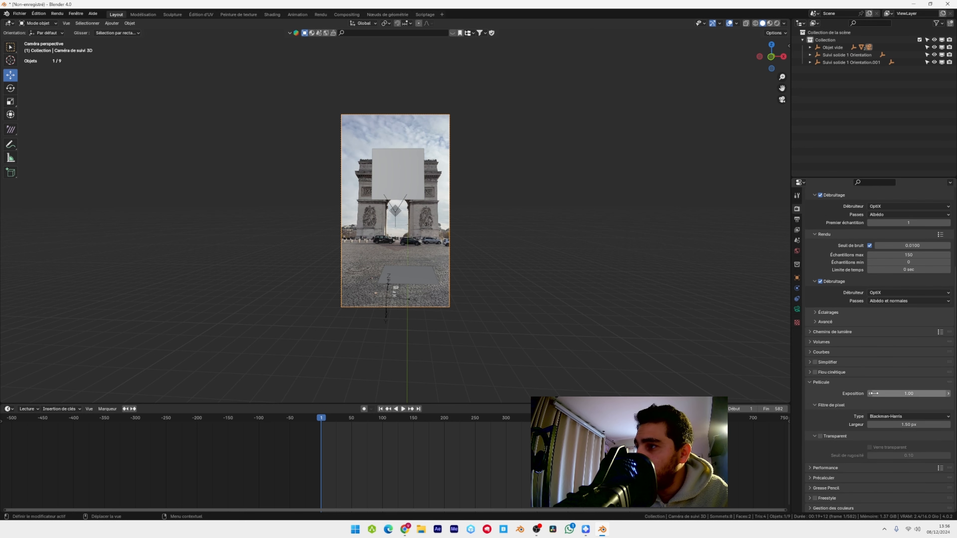
click(819, 436)
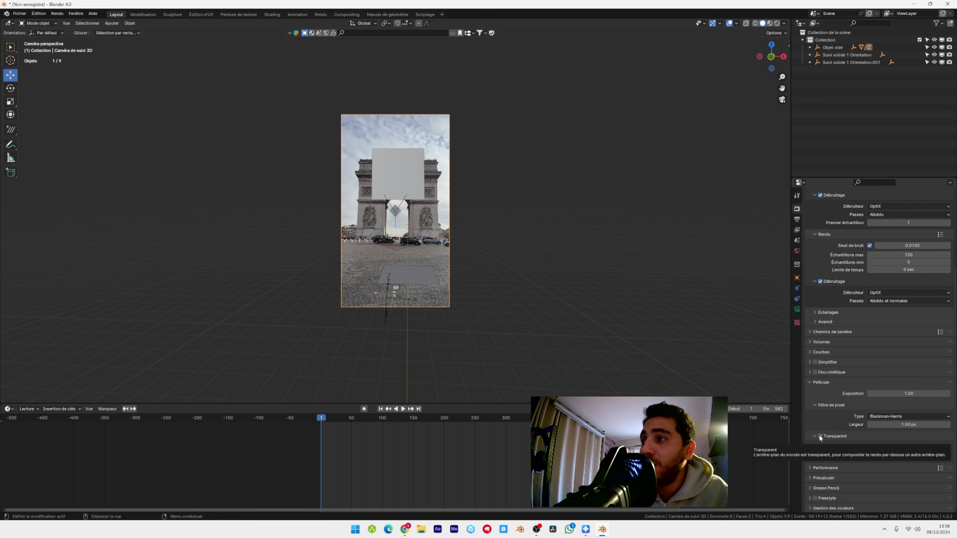
Set the render tile size to 256 in the performance memory settings
click(809, 468)
scroll(860, 395, down, 5)
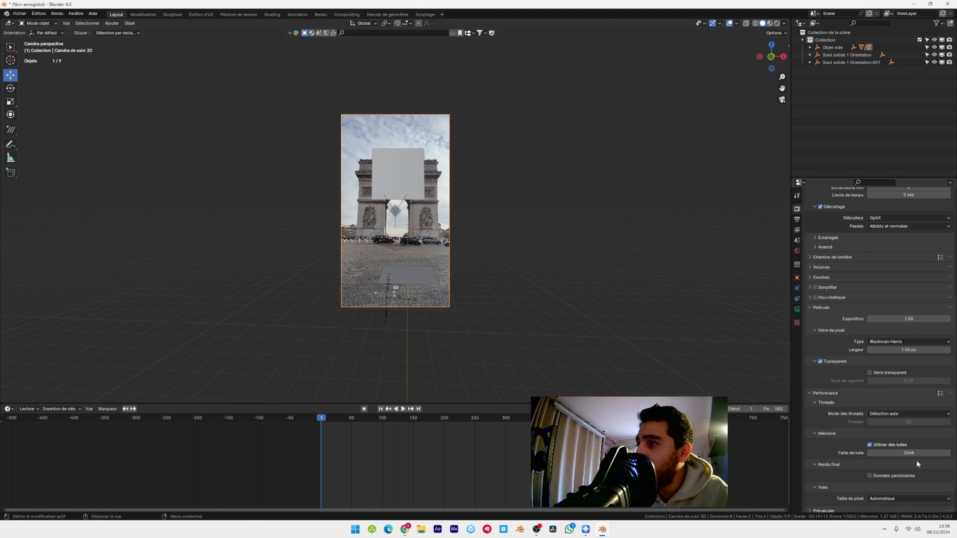
click(919, 454)
text(2)
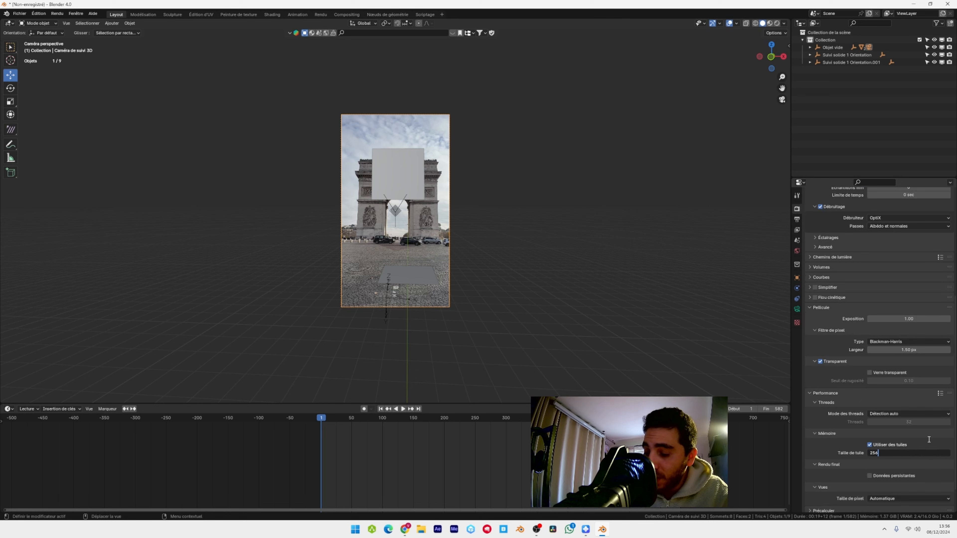
text(56)
key(Return)
Set the color management view transform to Standard
scroll(928, 438, down, 2)
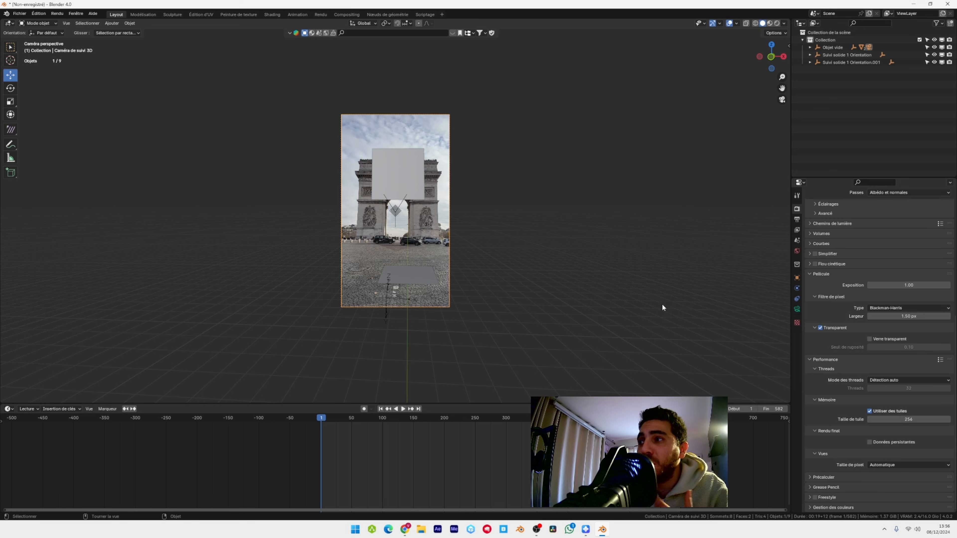
click(809, 507)
scroll(866, 439, down, 4)
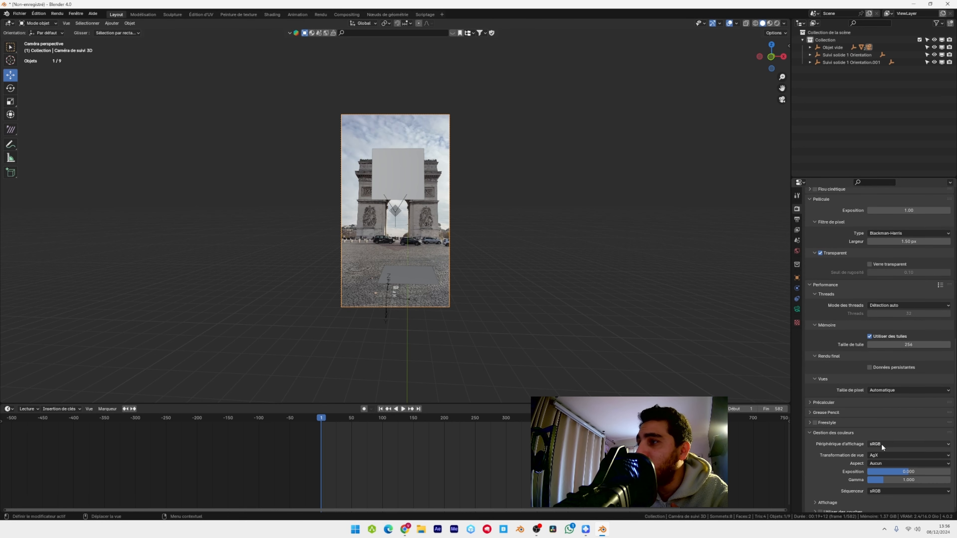
click(888, 456)
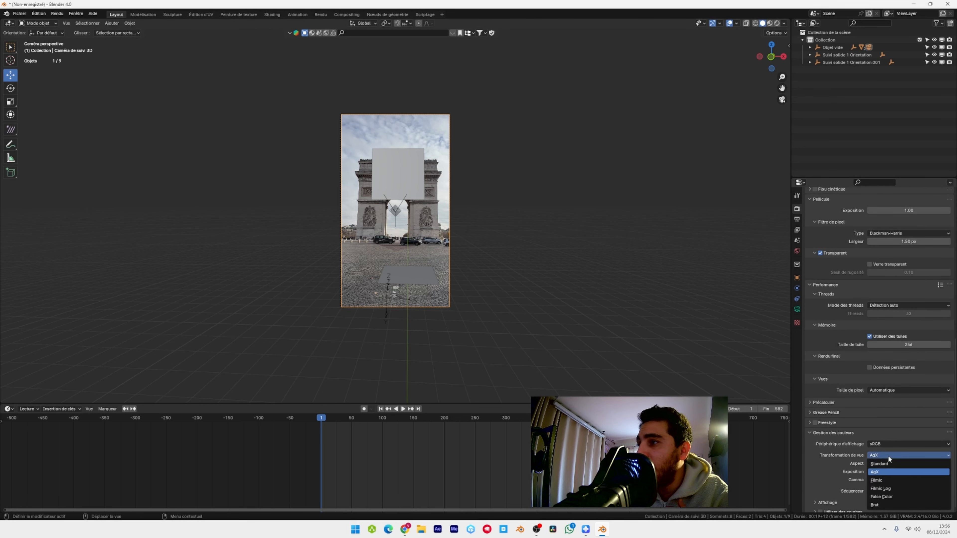
click(881, 463)
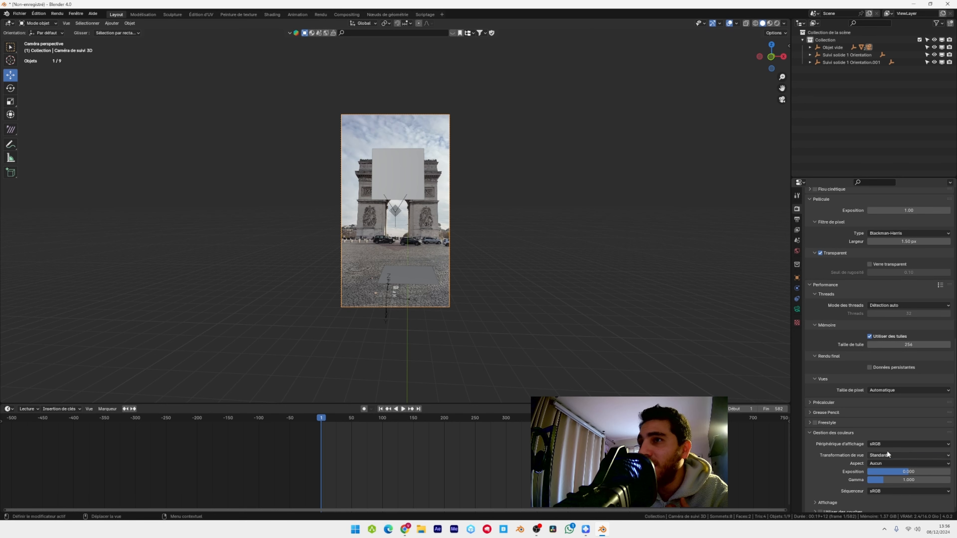
Save the project as arcdetri.blend in the *pour youtube folder
click(20, 14)
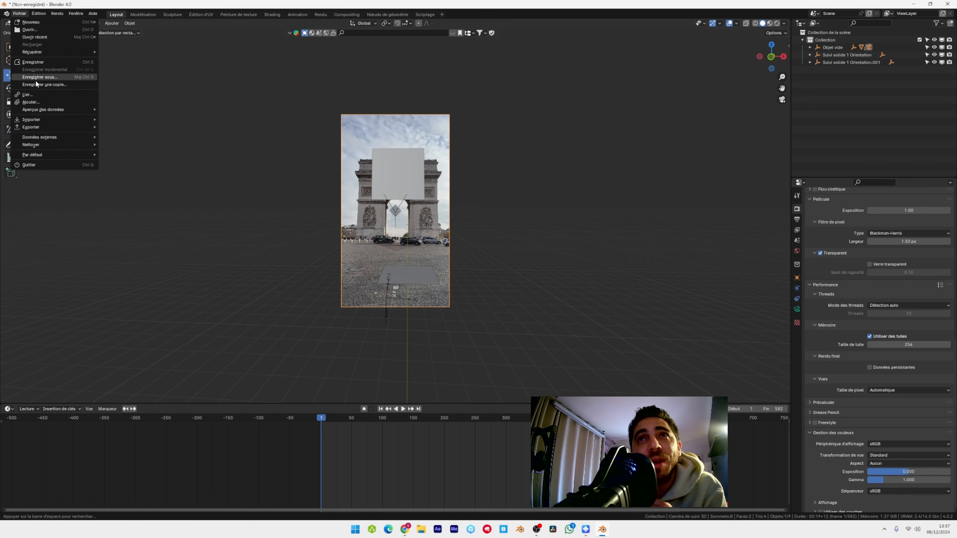
click(56, 63)
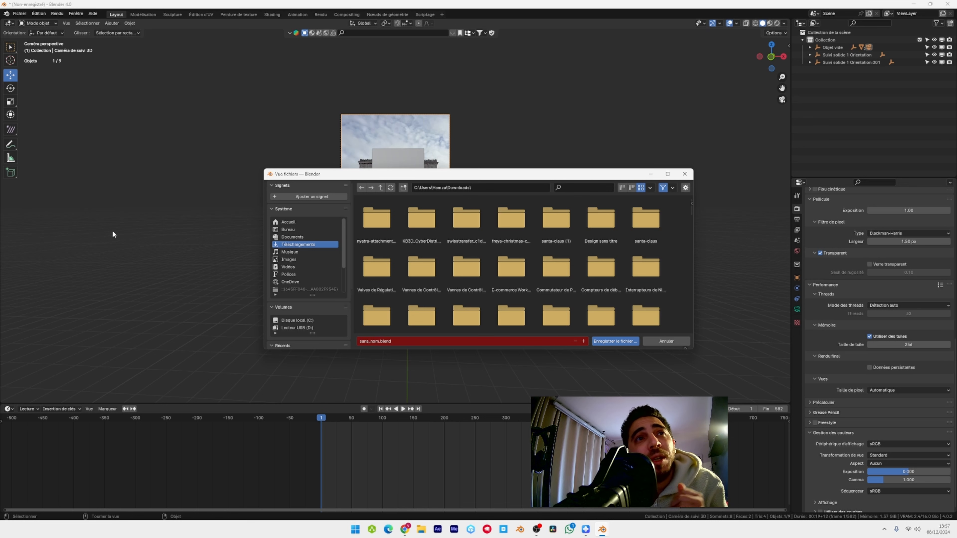
click(363, 341)
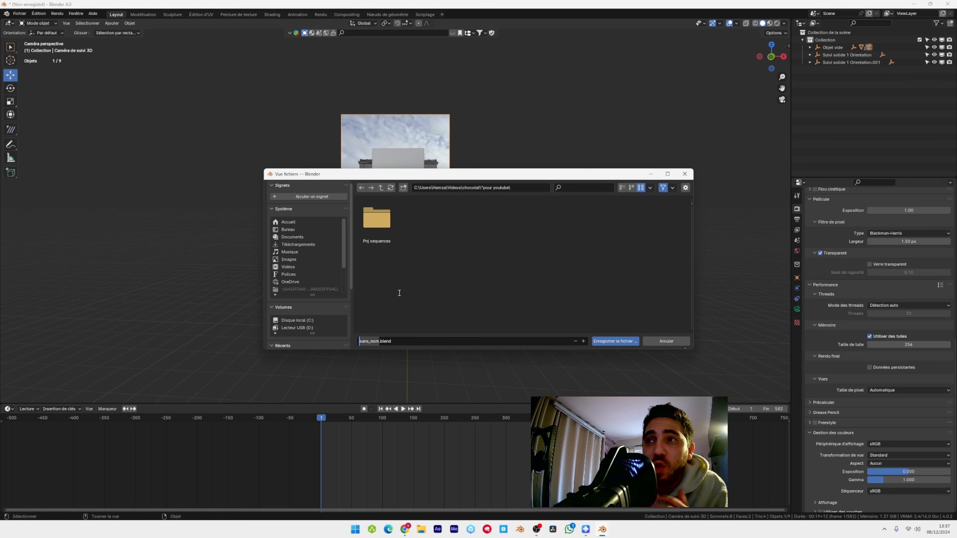
text(arcdetri)
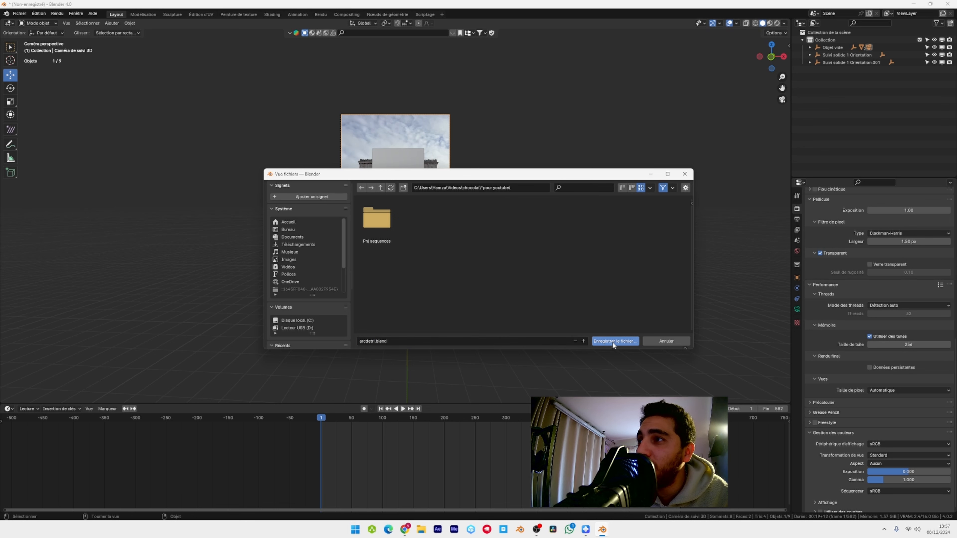
click(615, 341)
Hide the upright tracked solid, Suivi solide 1.001, in the viewport and return to the camera view
scroll(507, 231, up, 2)
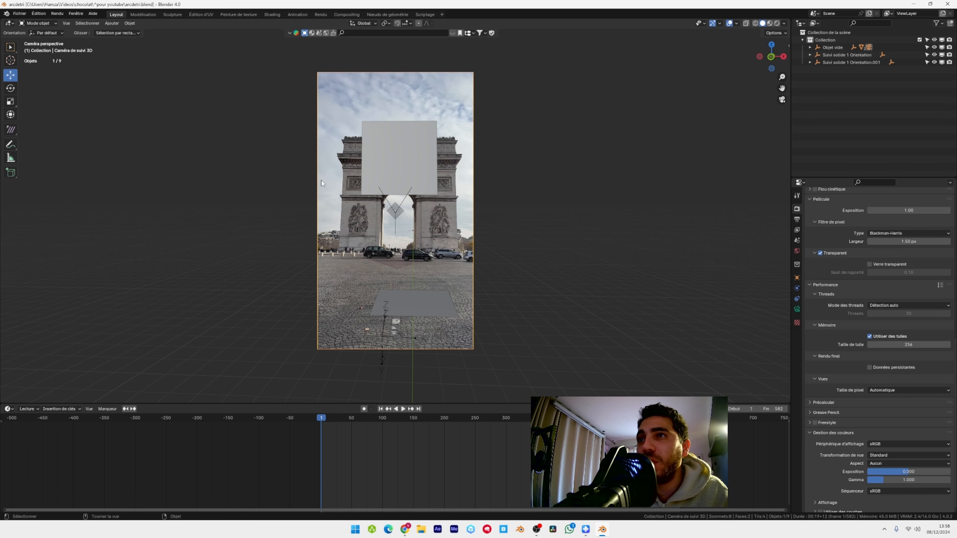
middle_drag(421, 161, 343, 199)
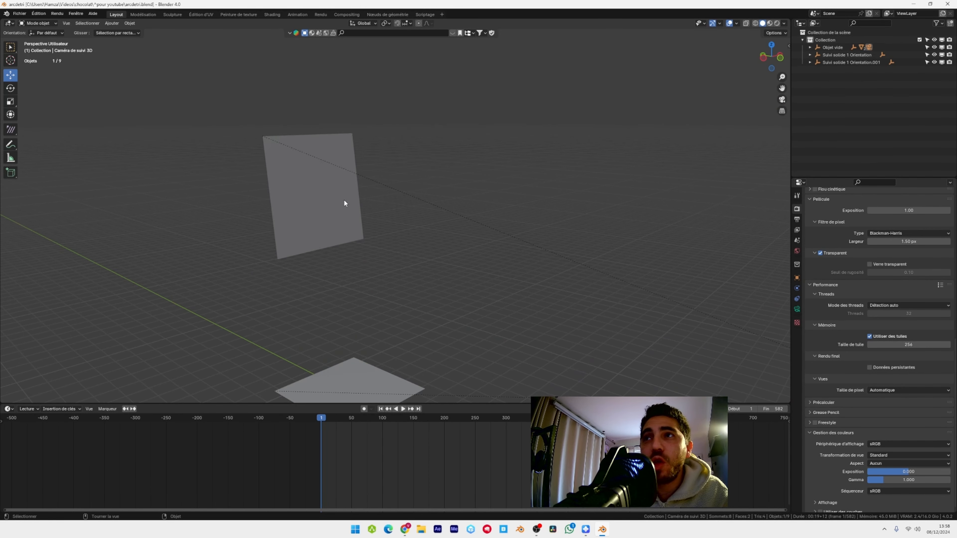
click(343, 199)
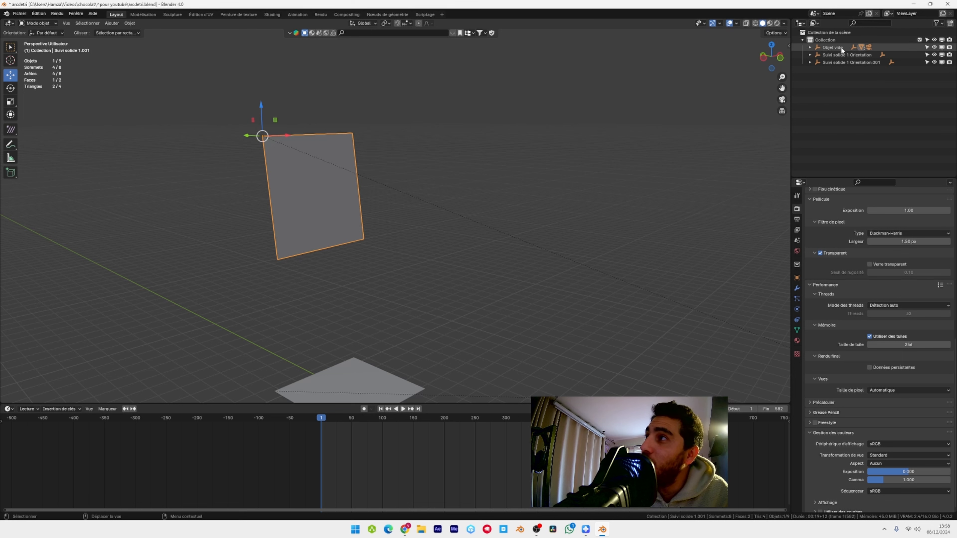
click(809, 47)
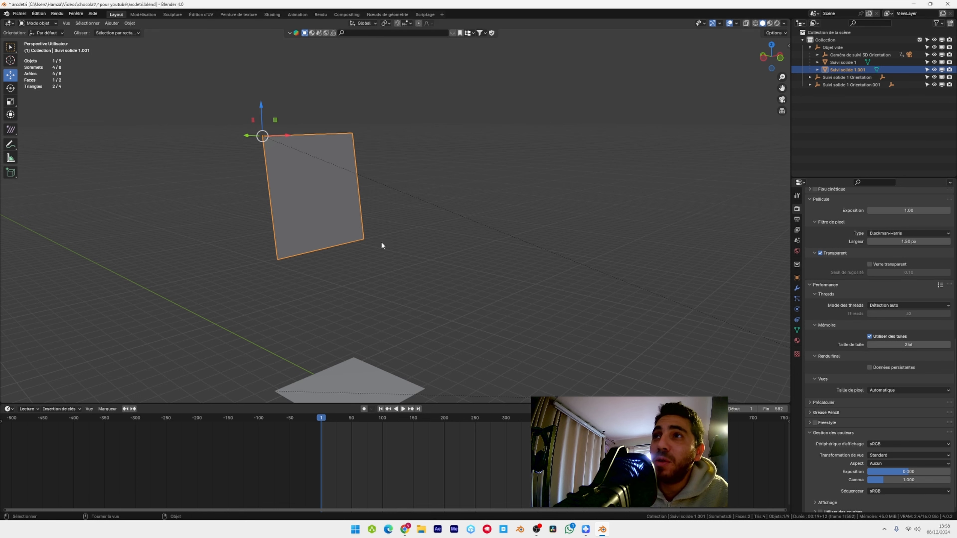
click(934, 70)
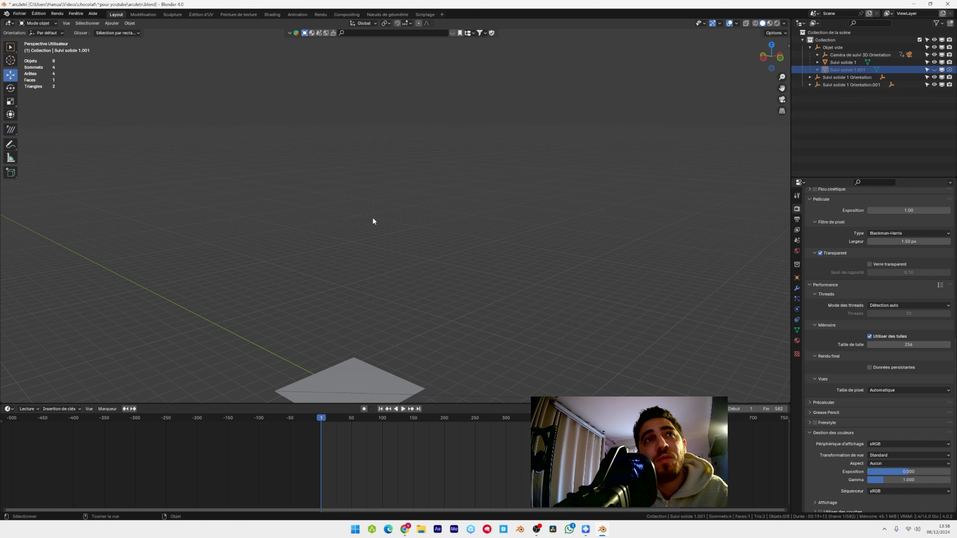
key(KP_0)
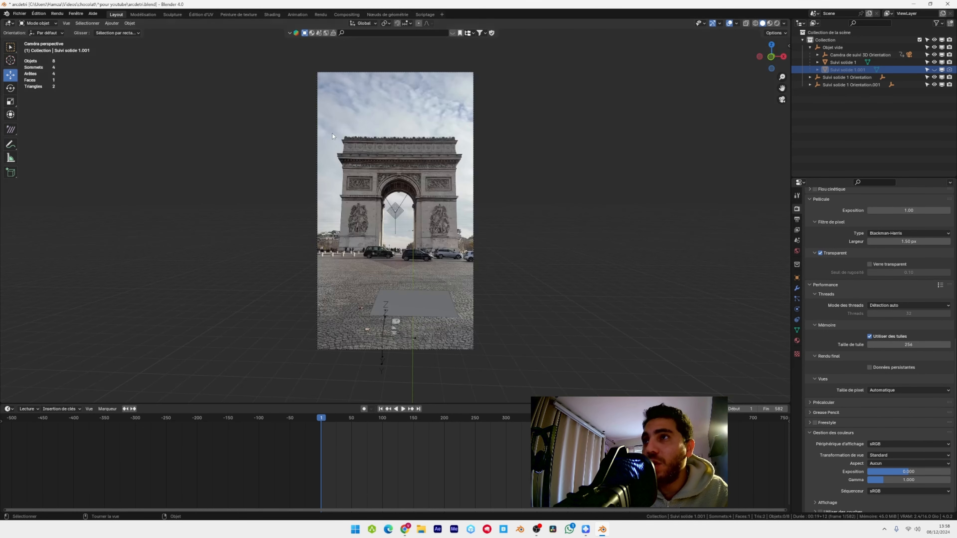
Add a plane mesh and move it down to ground level, beyond the flat tracked solid as seen from the camera
click(110, 23)
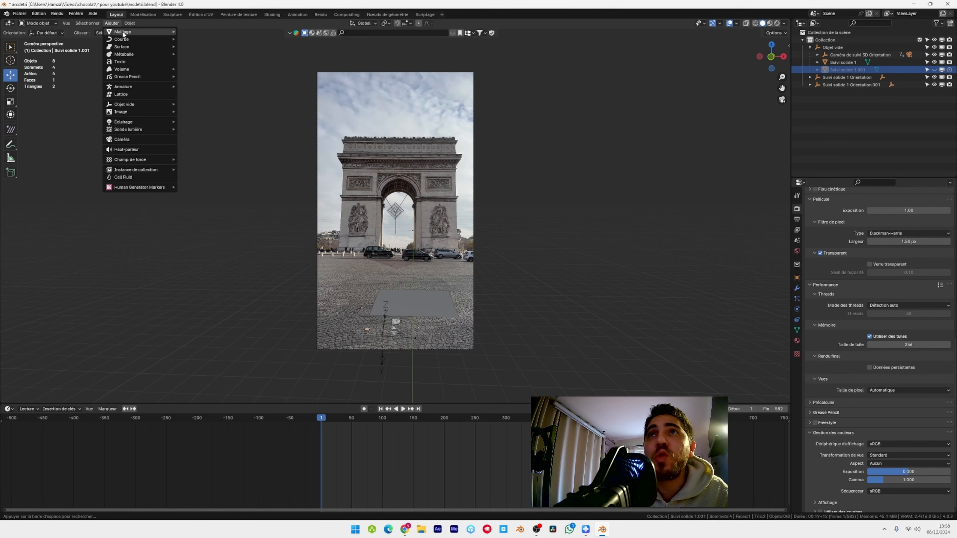
mouse_move(122, 30)
click(205, 30)
middle_drag(374, 212, 490, 230)
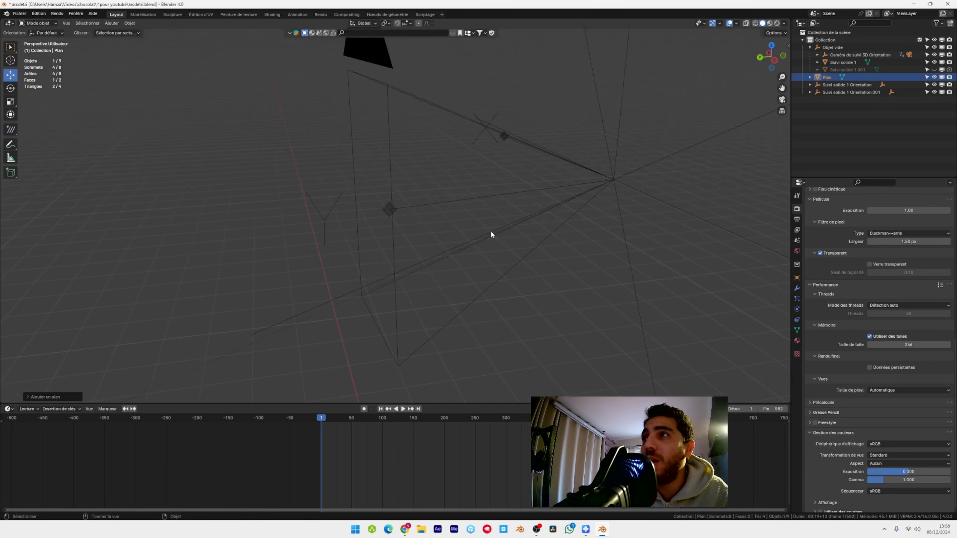
scroll(490, 230, down, 18)
drag(552, 128, 256, 176)
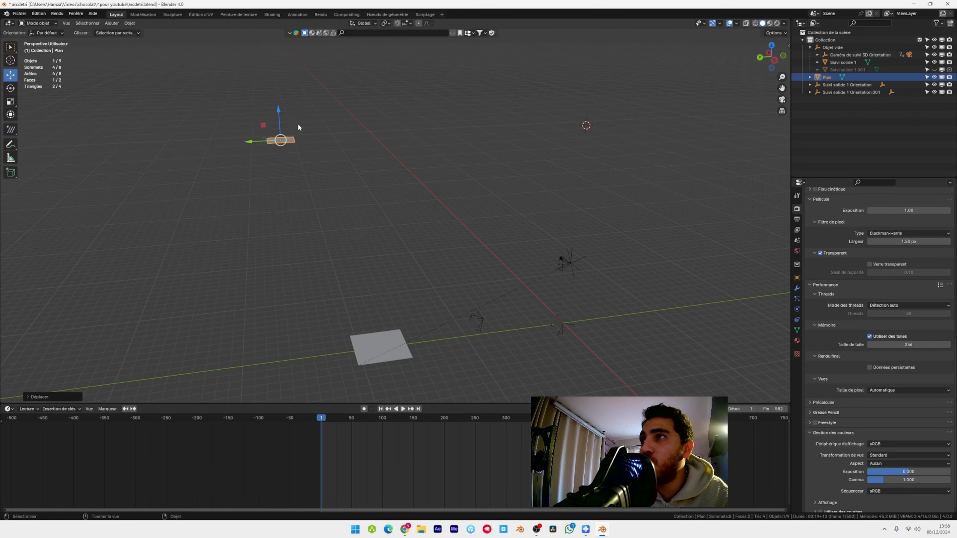
drag(279, 115, 292, 306)
drag(264, 334, 147, 350)
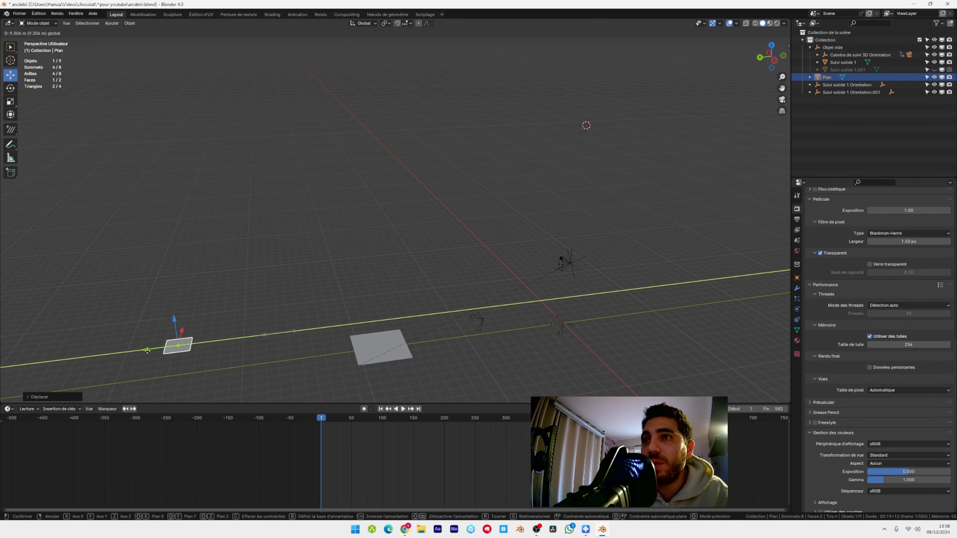
Rotate the new plane upright to face the camera and scale it up to cover the middle of the arch
key(KP_0)
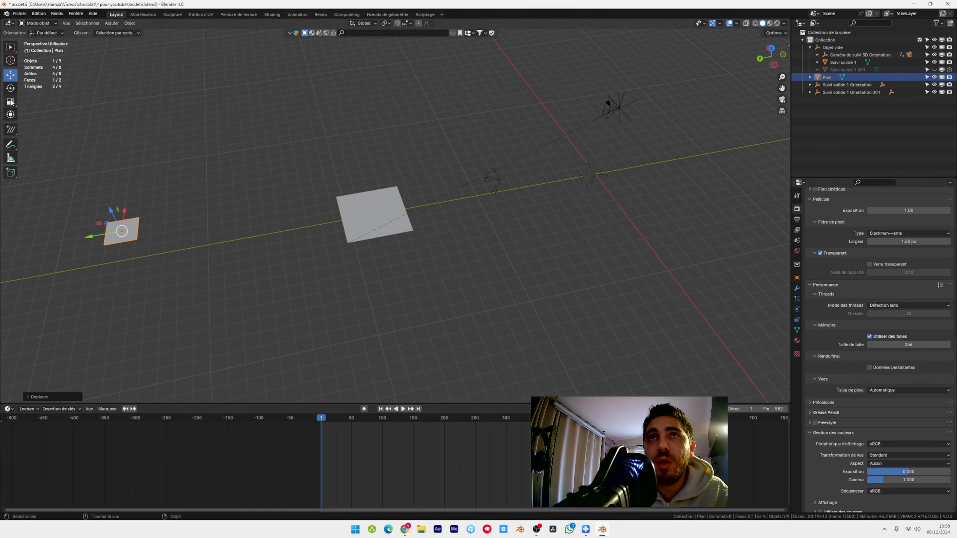
click(11, 88)
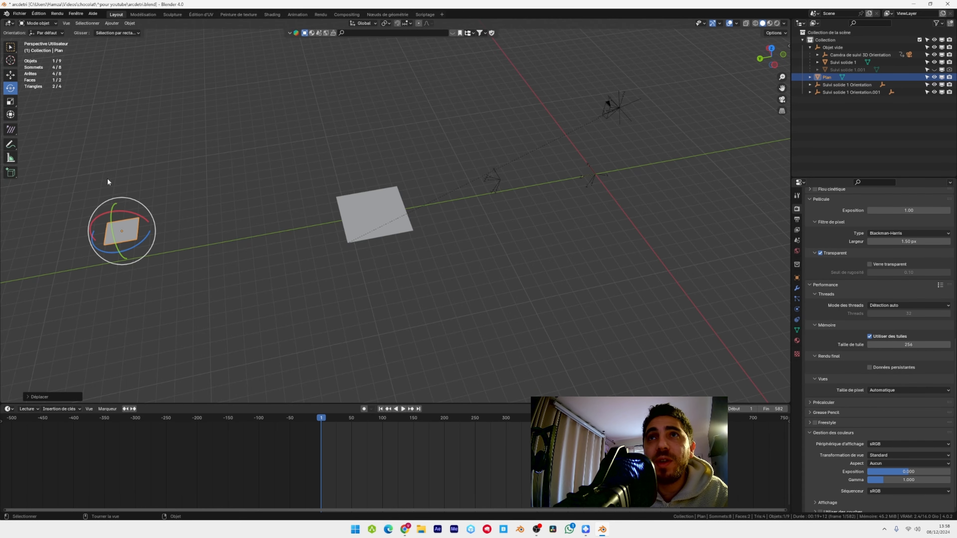
drag(129, 214, 182, 216)
key(KP_0)
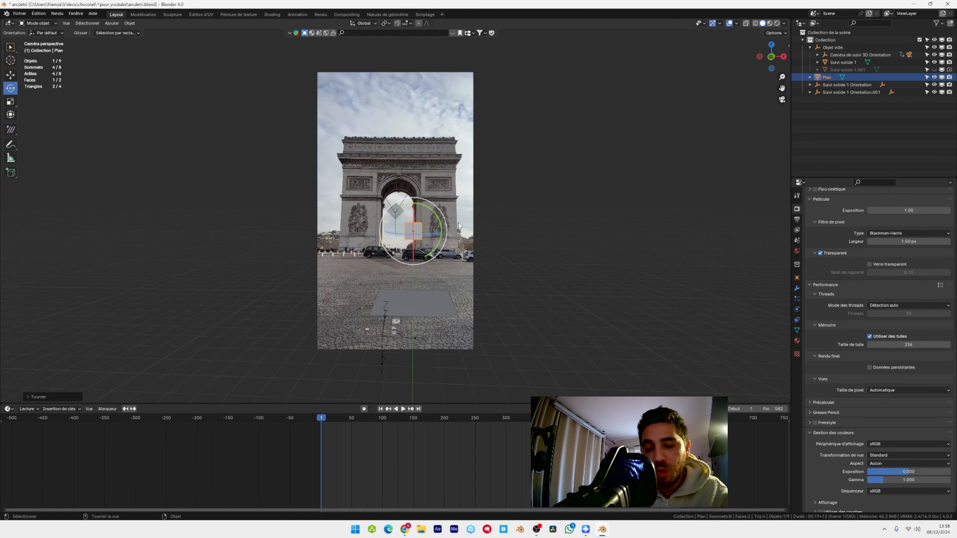
key(s)
click(618, 292)
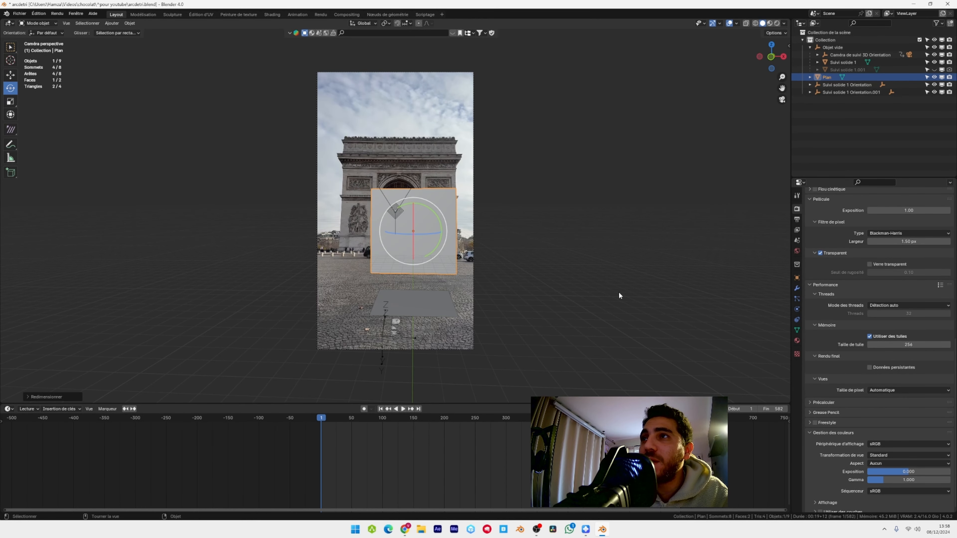
Move the plane up and sideways so that it sits over the facade of the Arc de Triomphe
scroll(618, 292, up, 3)
click(11, 76)
drag(435, 218, 436, 121)
drag(466, 155, 440, 157)
Widen the plane along the X axis to cover most of the arch's width and nudge it sideways along X
key(s)
key(x)
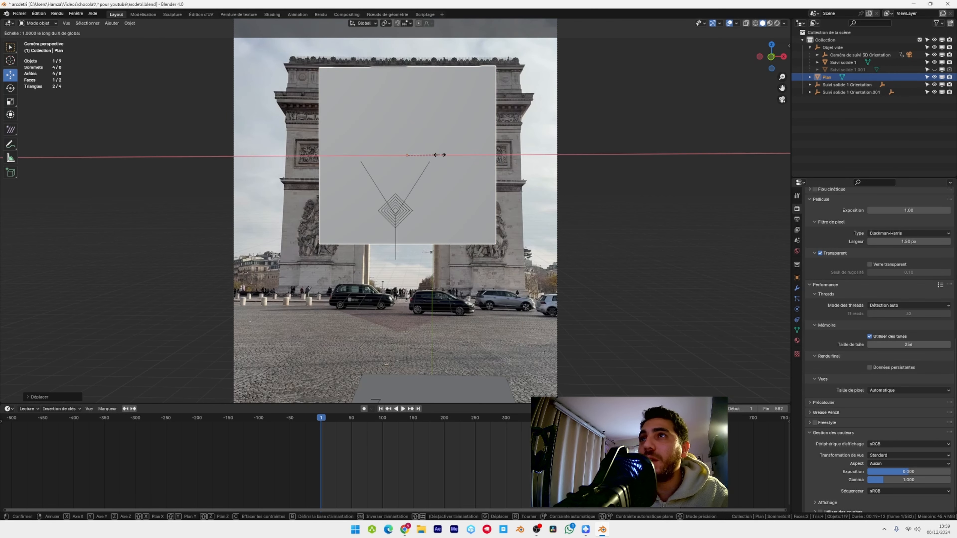
click(448, 159)
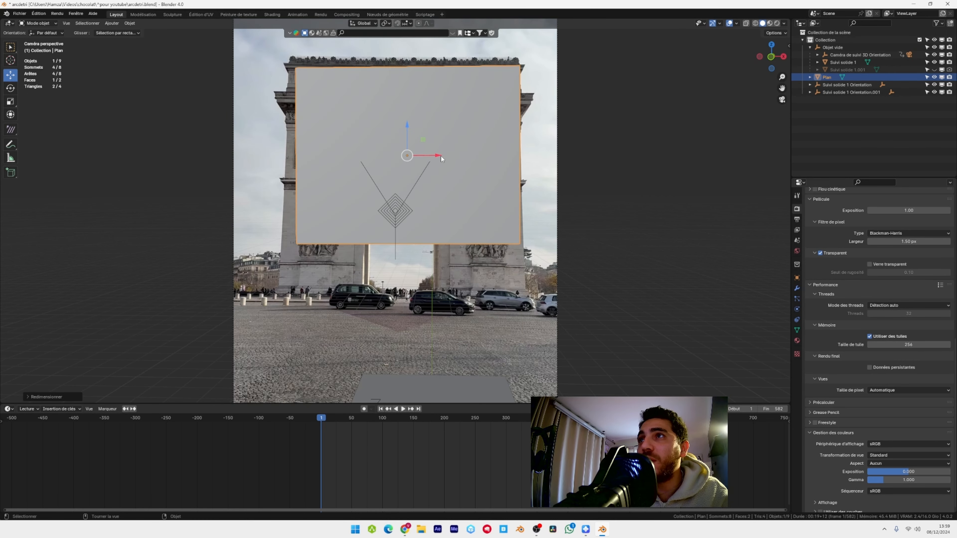
drag(441, 156, 438, 156)
shift+middle_drag(450, 159, 475, 202)
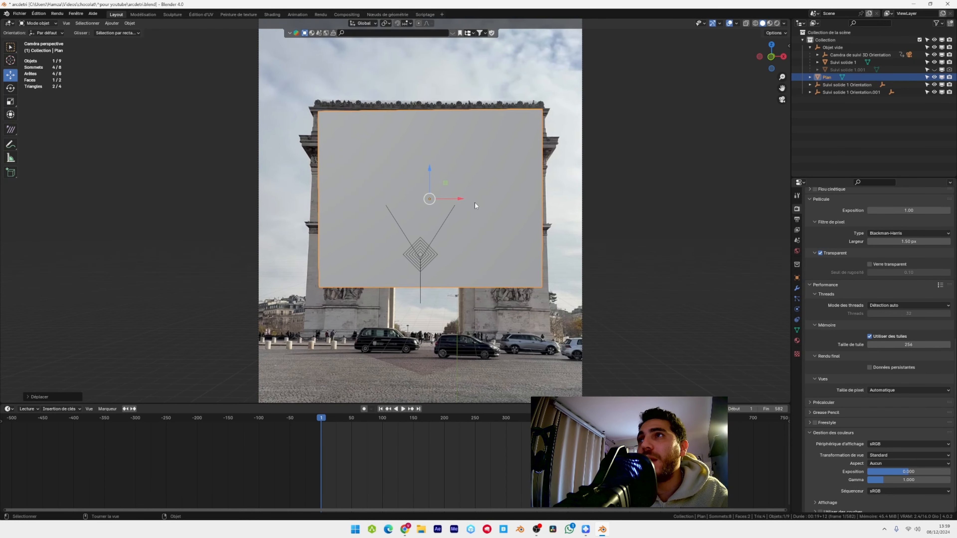
scroll(474, 202, up, 2)
Rename the upright plane as Banner
middle_drag(405, 181, 467, 192)
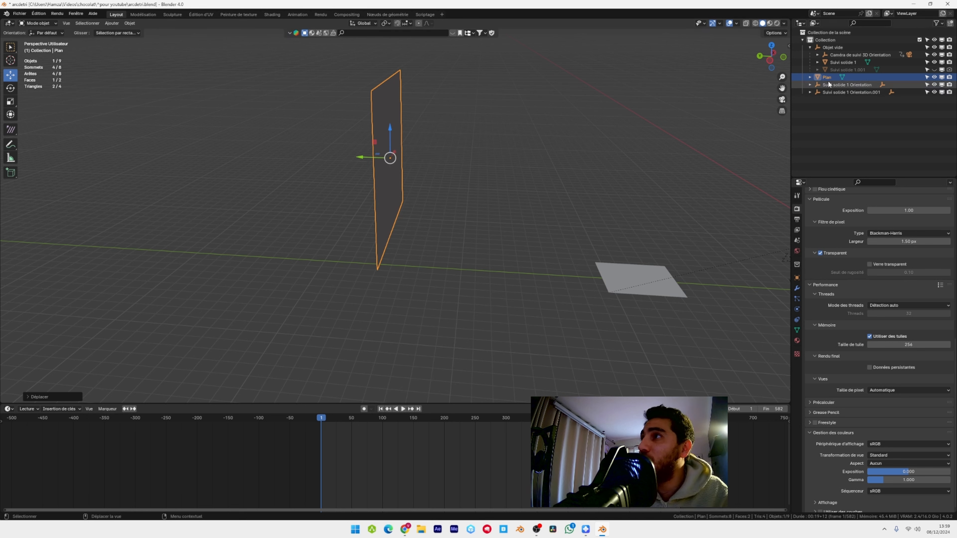
double_click(838, 77)
text(Ban)
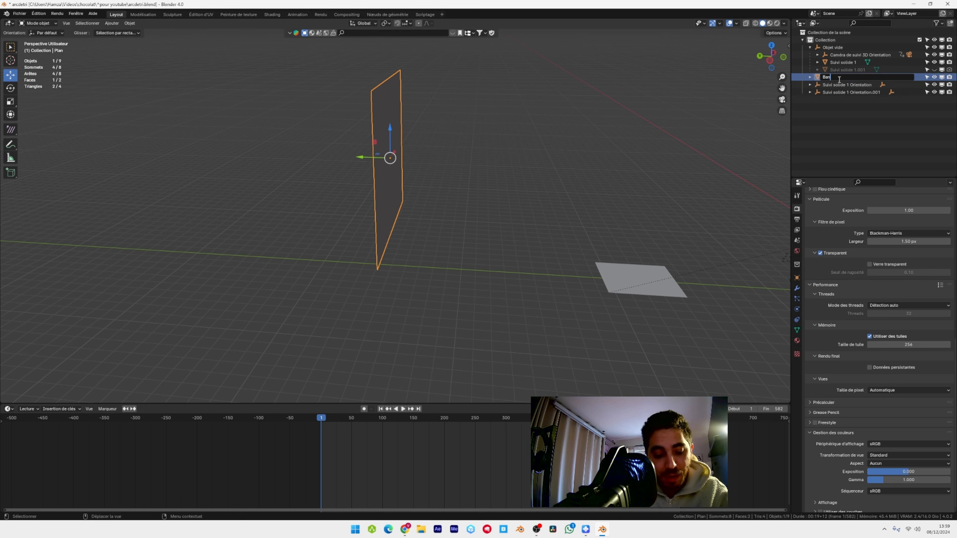
text(der)
key(Return)
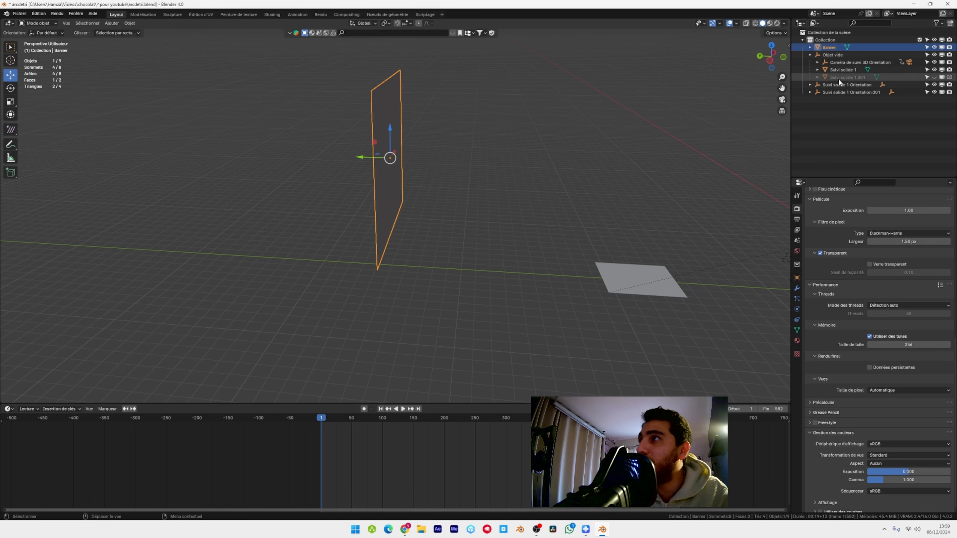
Duplicate the Banner plane in place by copying and pasting it
scroll(383, 142, up, 1)
key(ctrl+c)
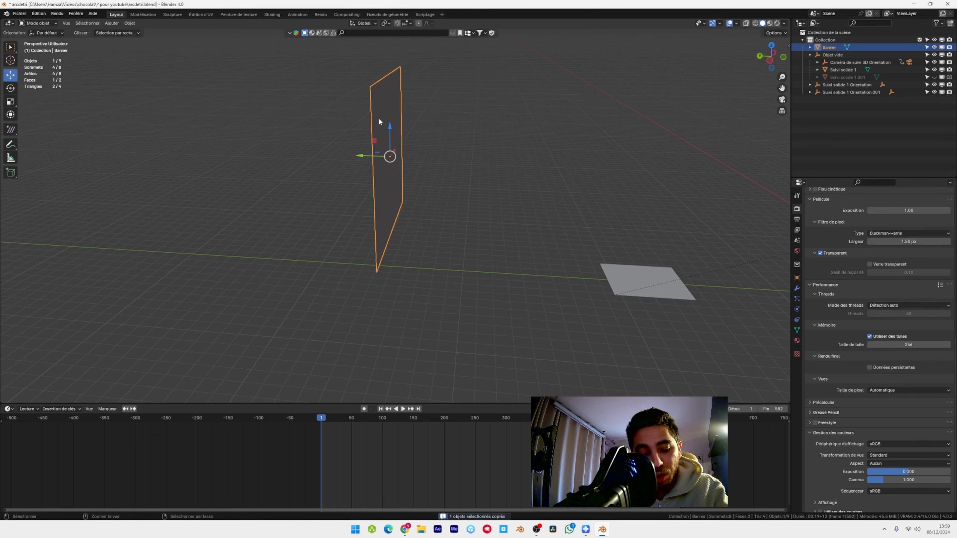
key(ctrl+v)
click(690, 99)
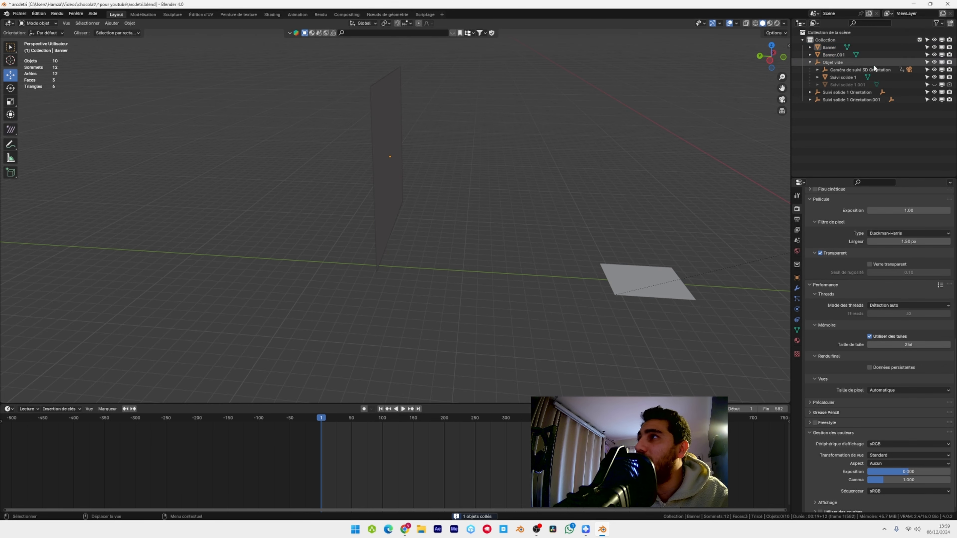
Offset the copy, Banner.001, slightly along the Y axis so that it sits just behind the original Banner plane
click(849, 55)
mouse_move(363, 154)
mouse_down()
mouse_move(336, 150)
mouse_move(360, 146)
mouse_up()
scroll(359, 146, up, 3)
middle_drag(359, 171, 444, 222)
drag(413, 164, 407, 166)
middle_drag(407, 167, 449, 252)
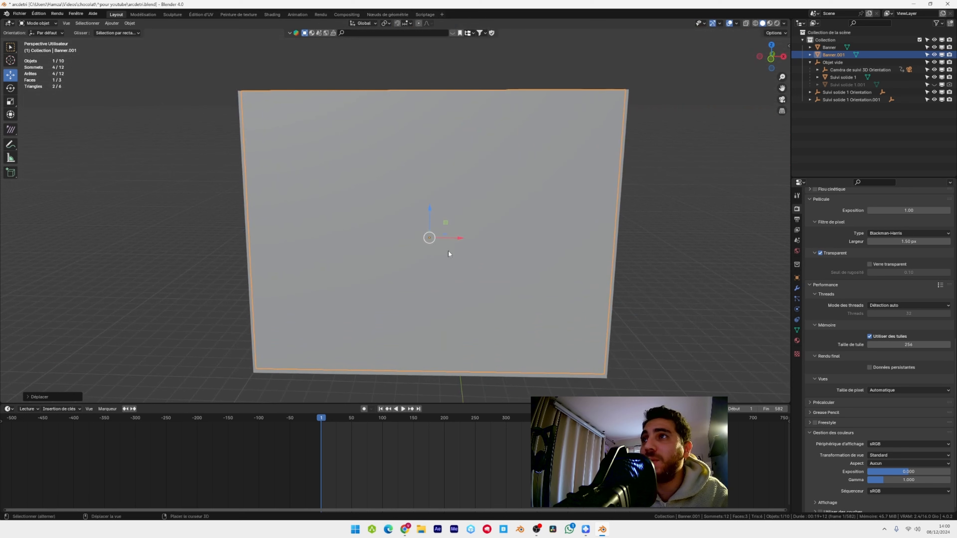
Hide the original Banner plane in the viewport and select the copy, then return to the camera view
click(541, 183)
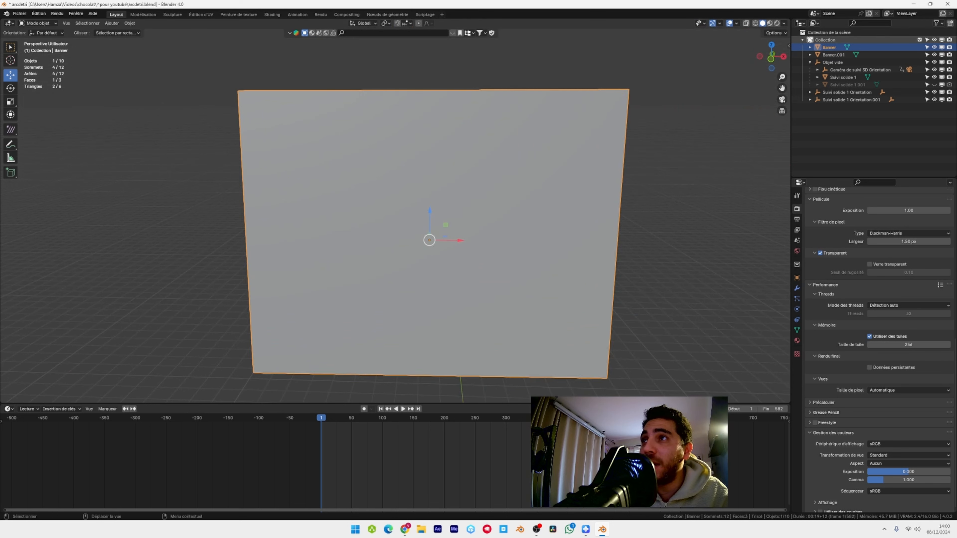
click(934, 47)
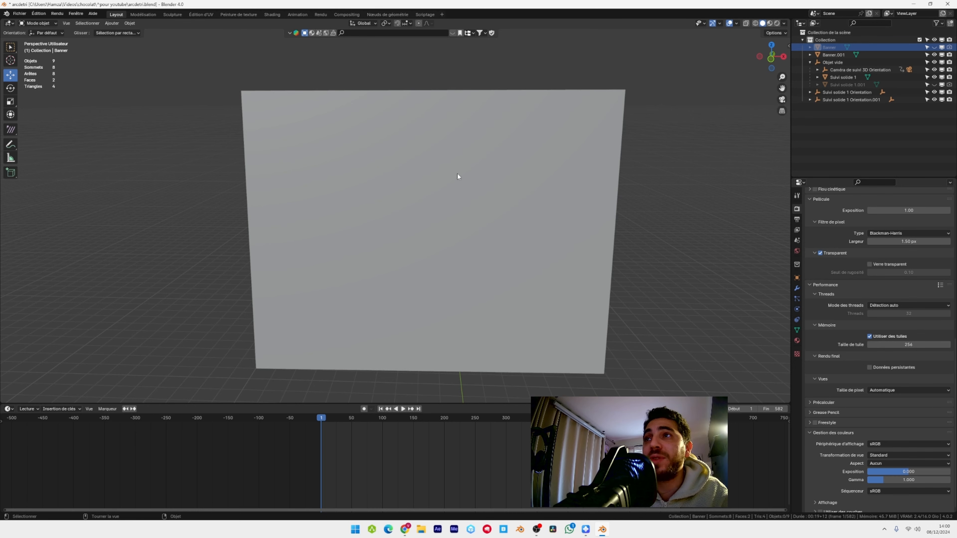
click(388, 191)
middle_drag(318, 209, 427, 173)
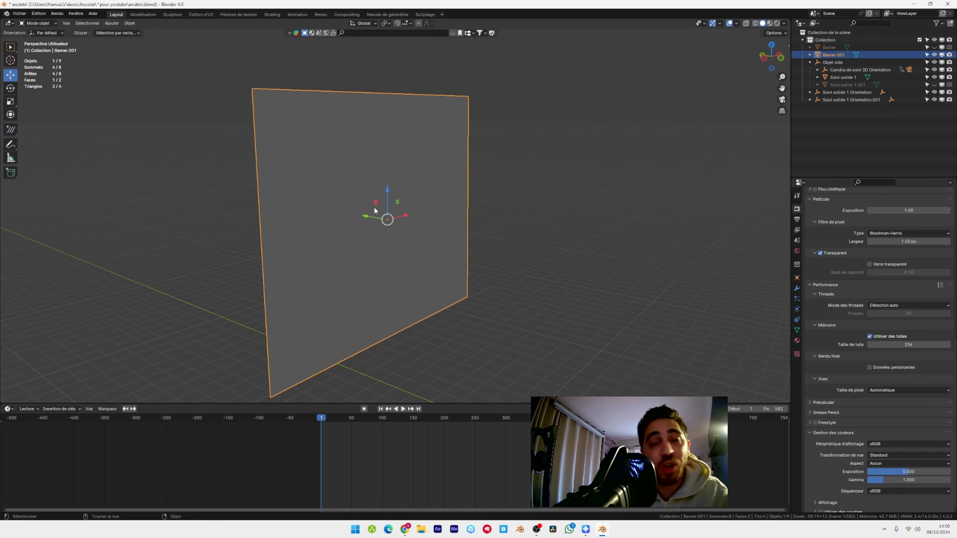
key(KP_0)
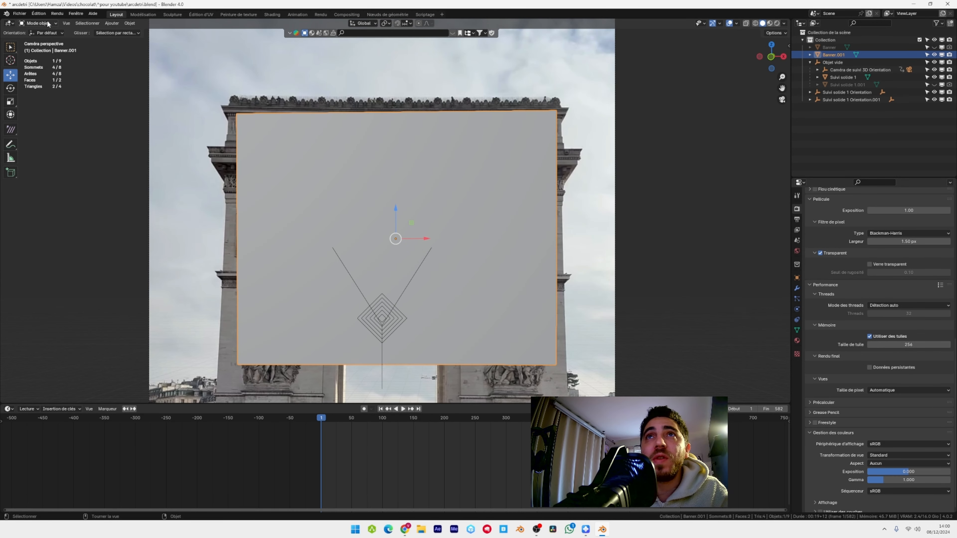
In edit mode, move the two right corner vertices of Banner.001 outward along X to meet the arch's right edge
click(47, 23)
click(61, 39)
scroll(464, 160, up, 4)
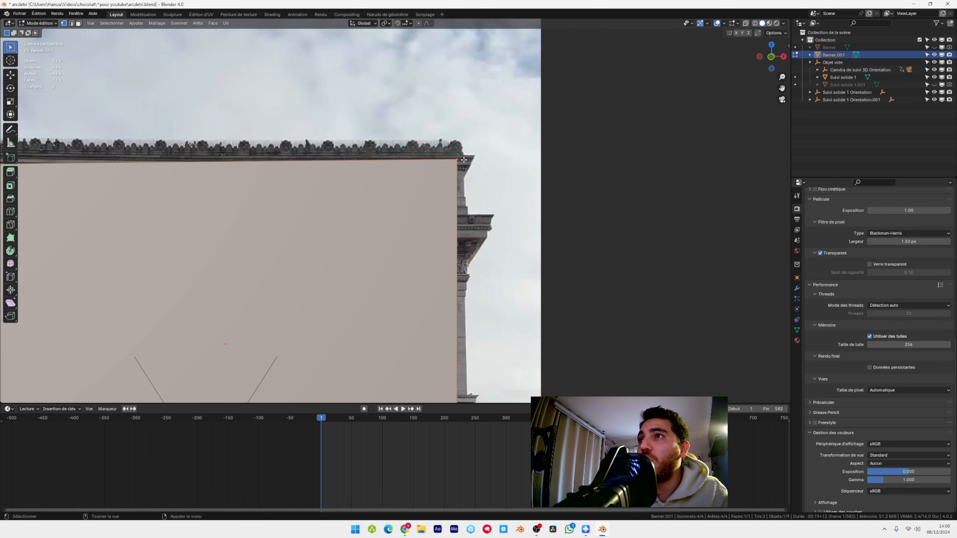
click(463, 159)
scroll(463, 160, up, 2)
key(shift+space)
key(g)
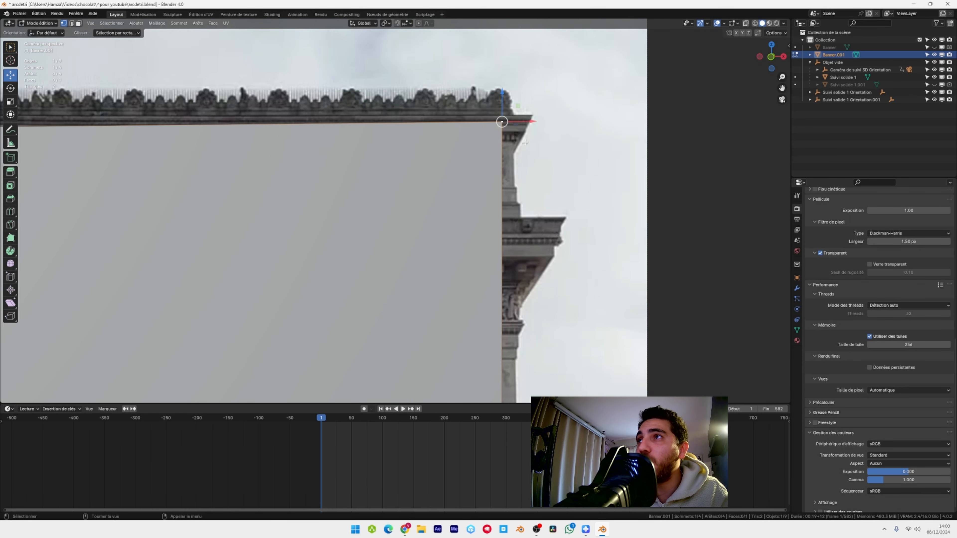
drag(529, 121, 536, 121)
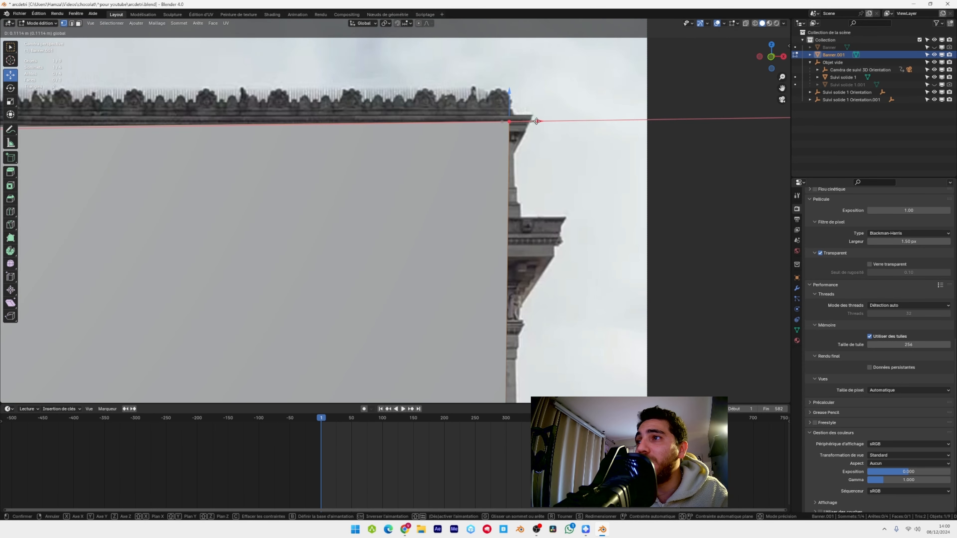
drag(536, 121, 537, 121)
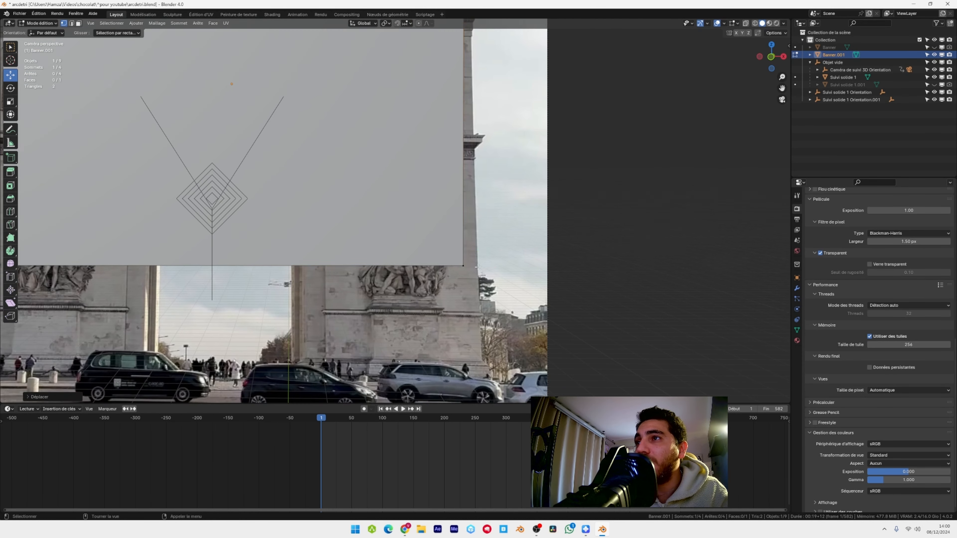
click(464, 266)
drag(496, 263, 502, 263)
scroll(342, 245, down, 4)
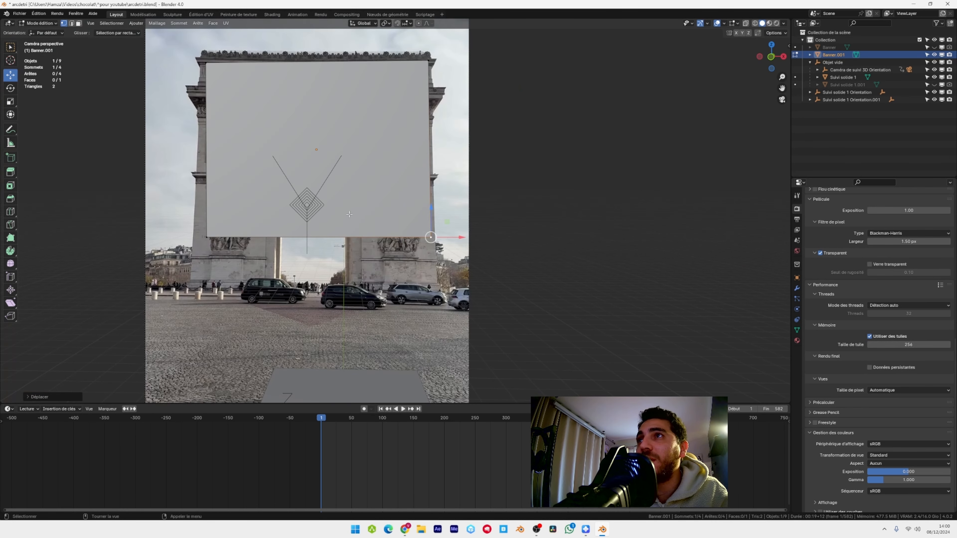
Move the two left corner vertices of Banner.001 outward along X to meet the arch's left edge
scroll(351, 214, up, 2)
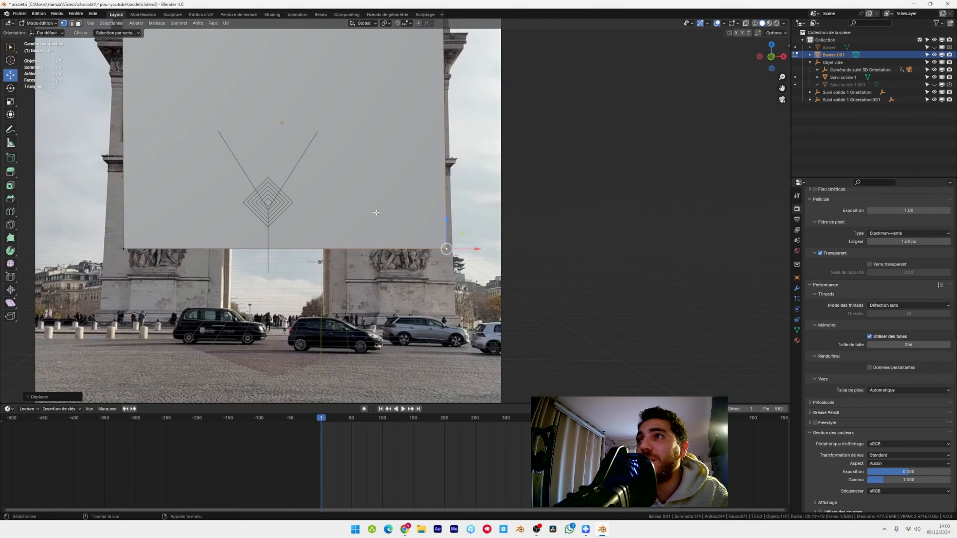
click(330, 96)
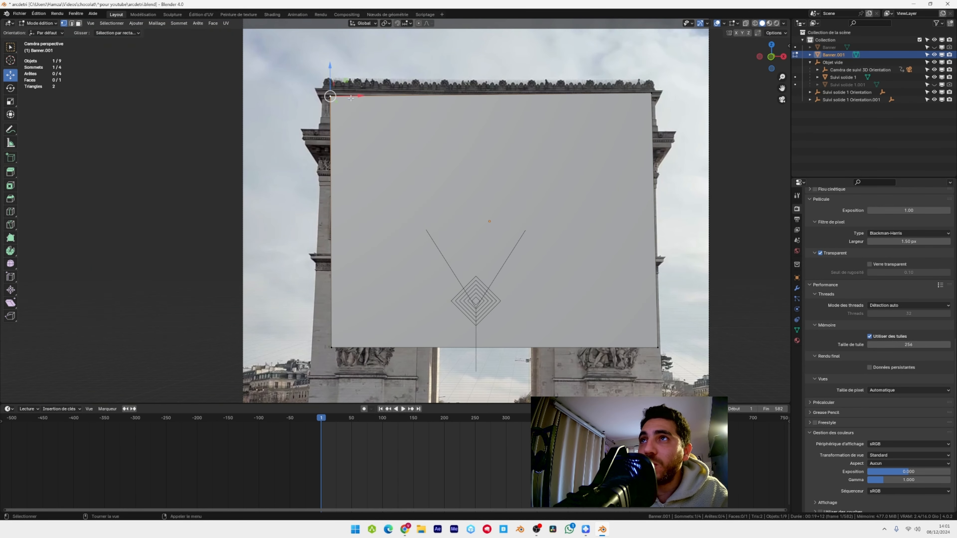
drag(352, 96, 345, 97)
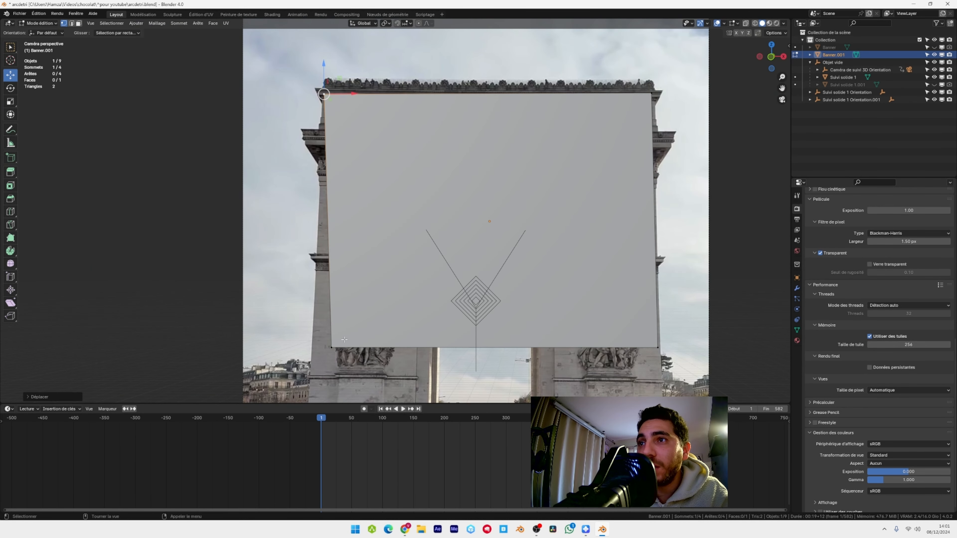
click(331, 347)
drag(357, 349, 340, 350)
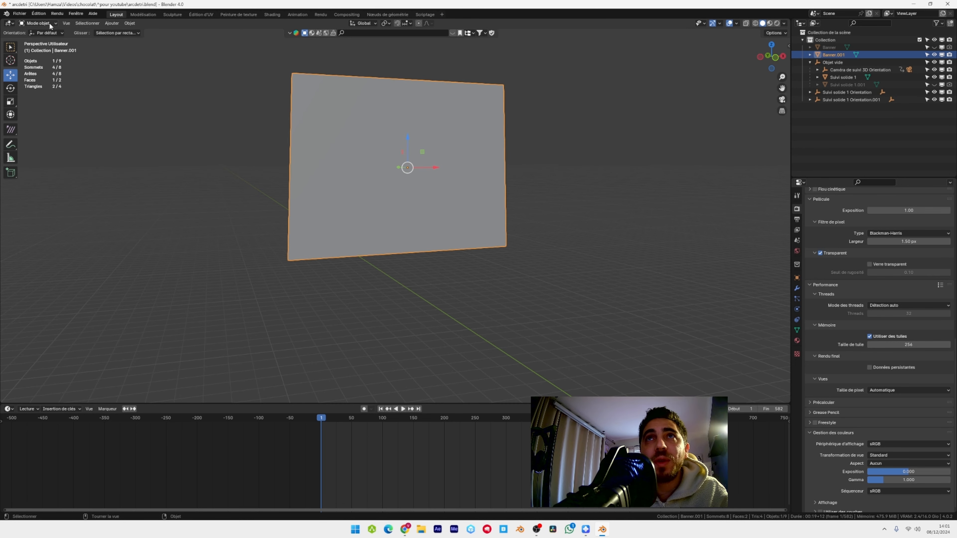
Rename the Banner.001 plane as arc de traimphe in object mode
click(49, 23)
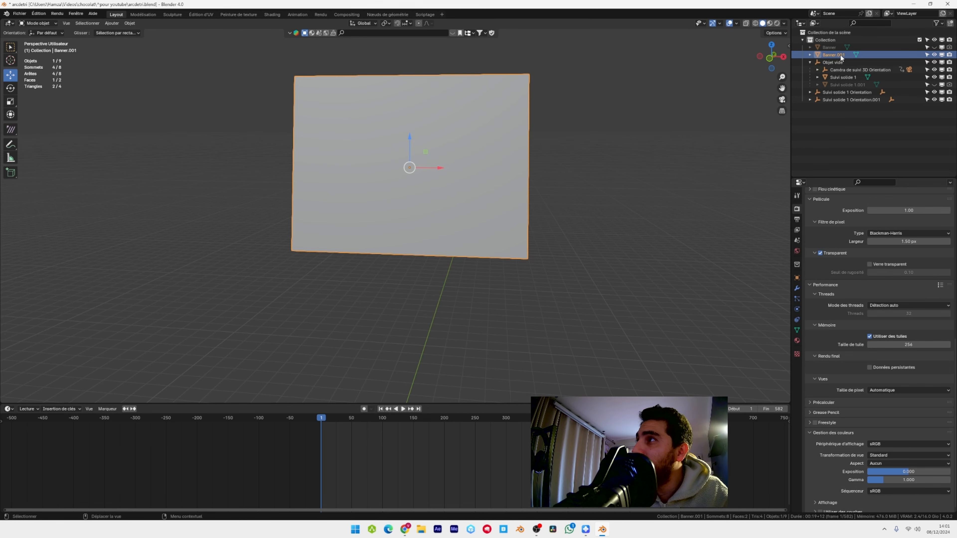
double_click(840, 53)
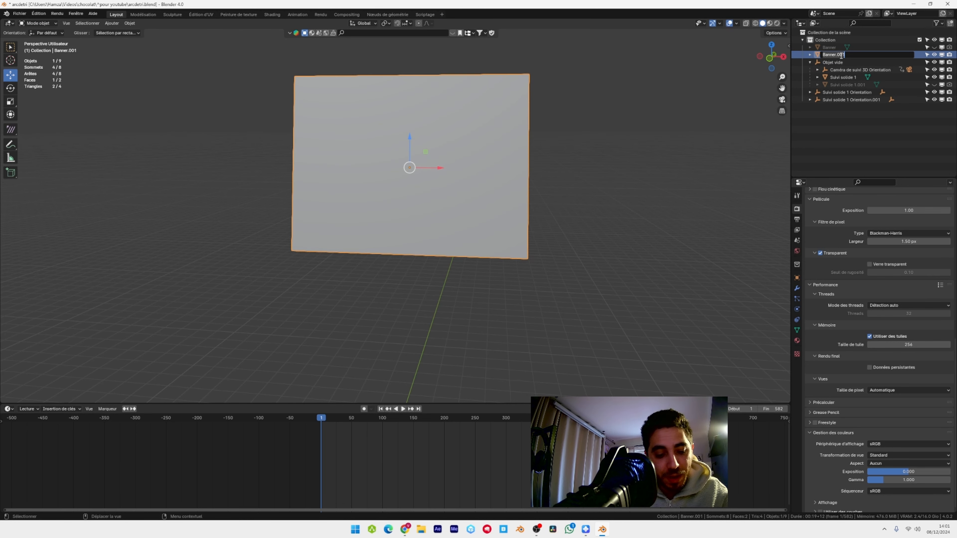
text(arc de tra)
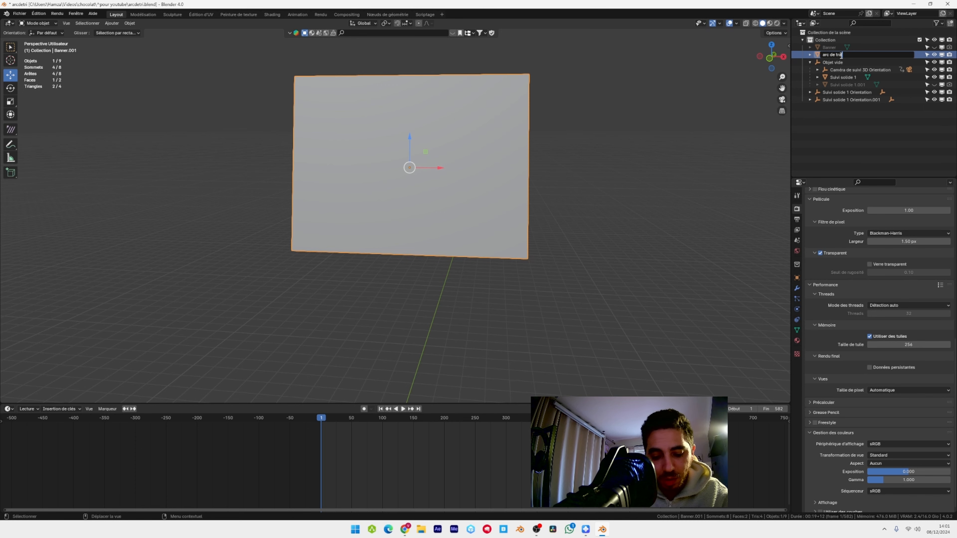
text(imphe)
key(Return)
Prepare the arc de traimphe plane for Knife cutting in edit mode, with X-ray showing the arch opening through it
scroll(444, 118, down, 4)
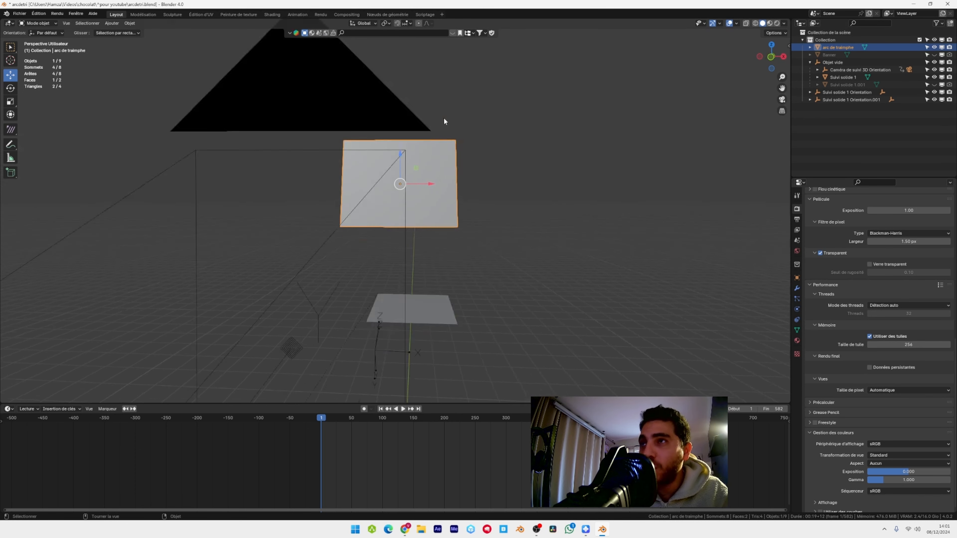
key(KP_0)
key(Home)
click(37, 23)
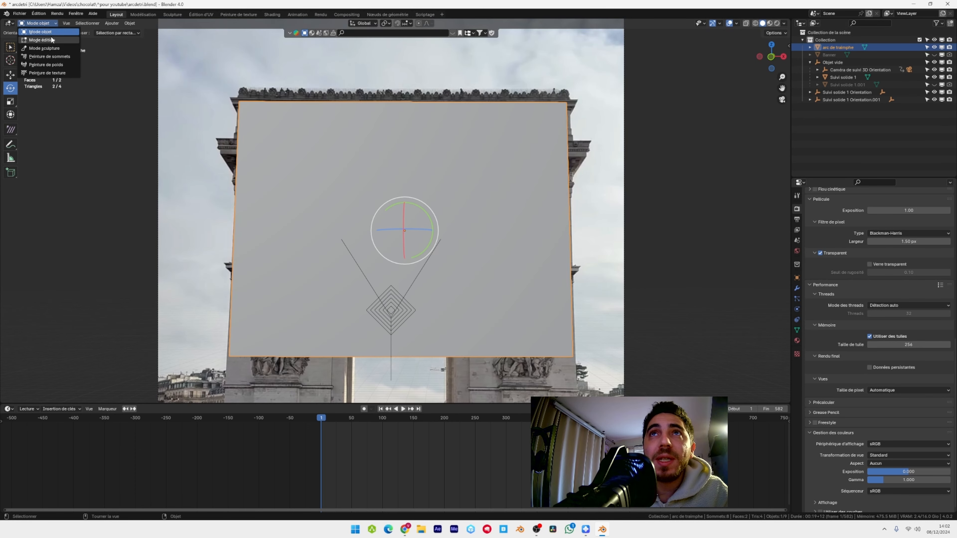
click(52, 40)
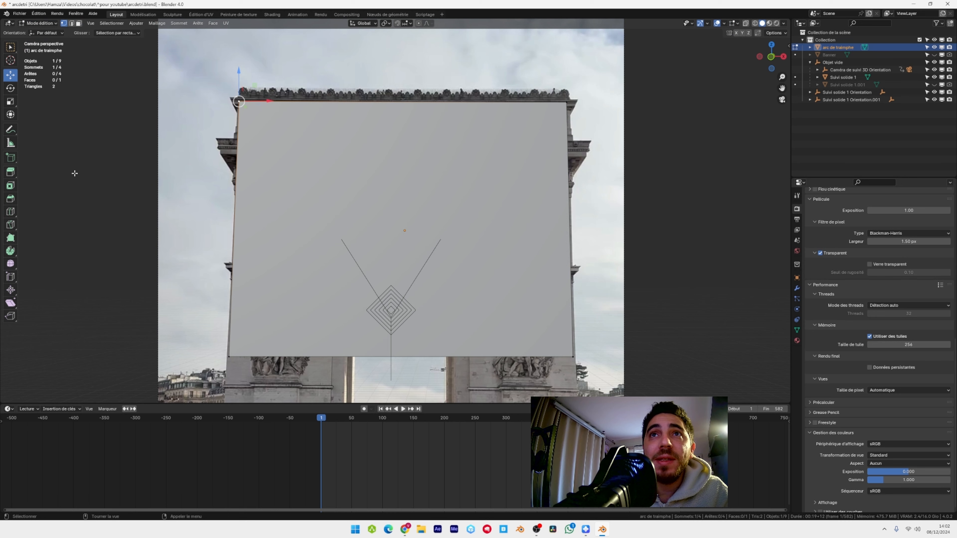
click(13, 224)
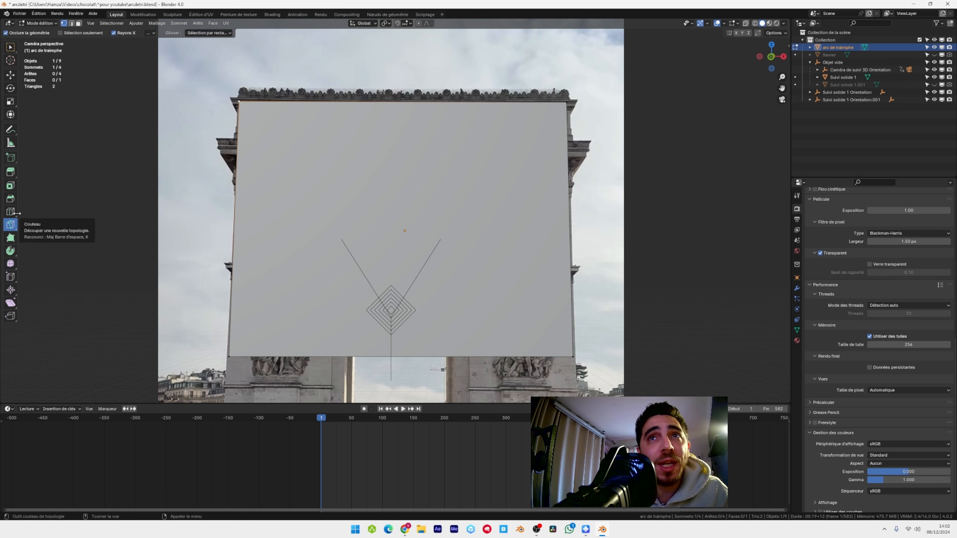
click(745, 24)
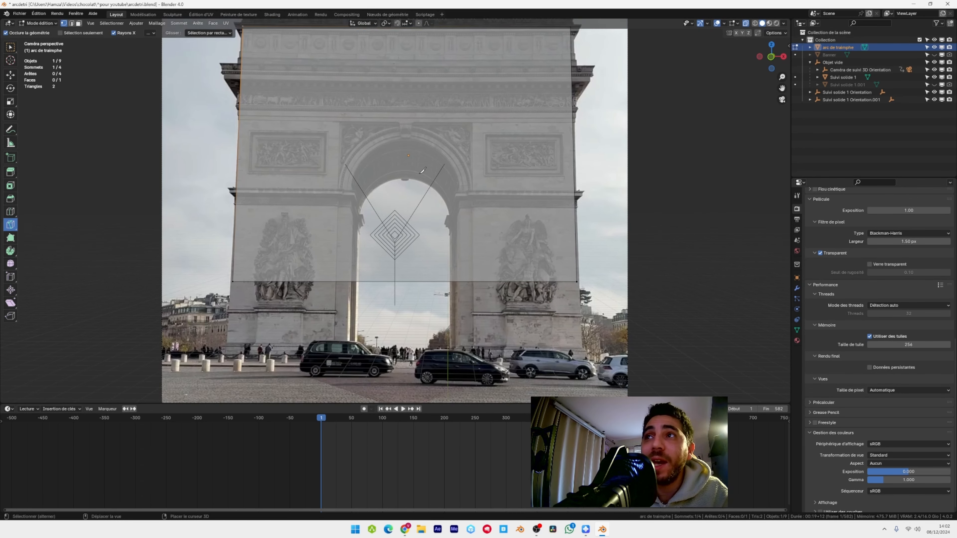
scroll(411, 234, up, 2)
scroll(414, 223, down, 3)
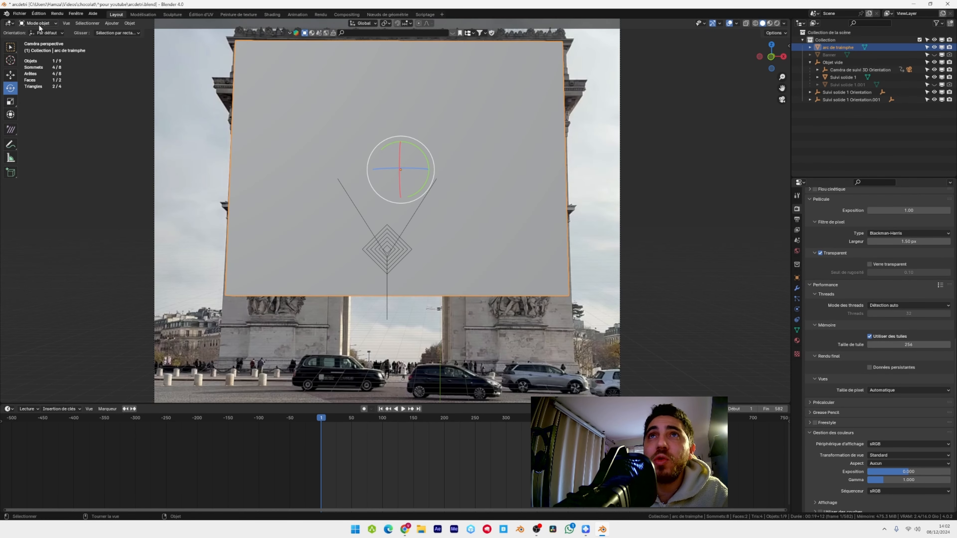
Lower the bottom edge of the arc de traimphe plane along Z to the base of the arch's sculptures
click(39, 25)
click(46, 42)
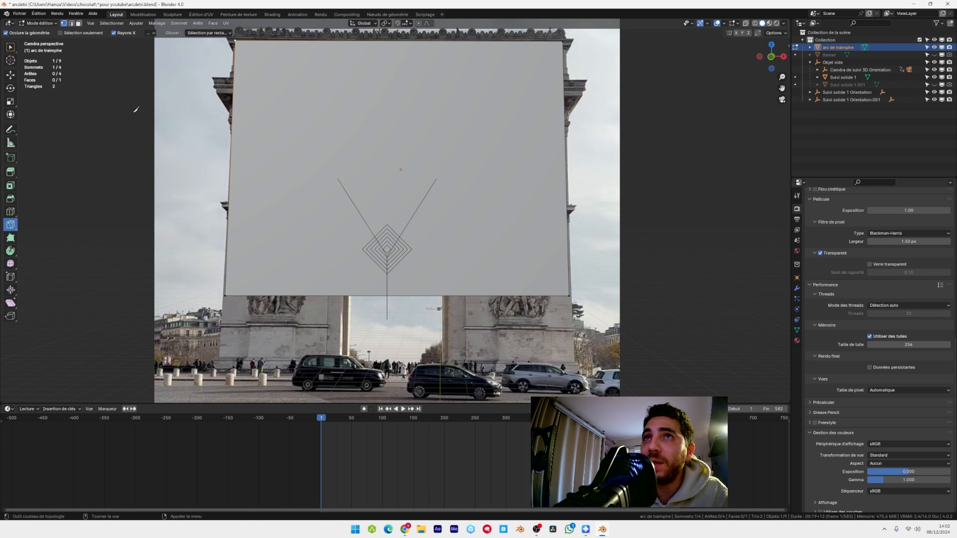
key(w)
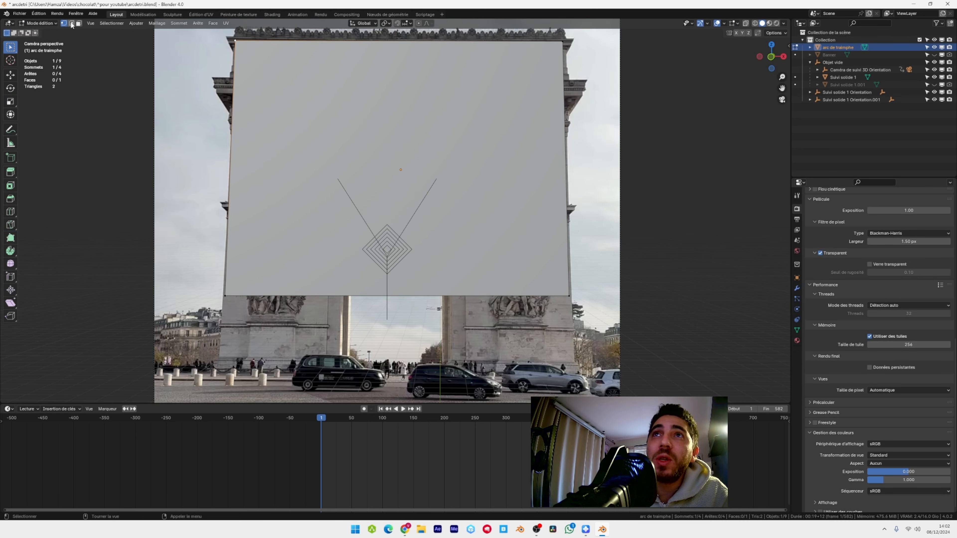
click(71, 23)
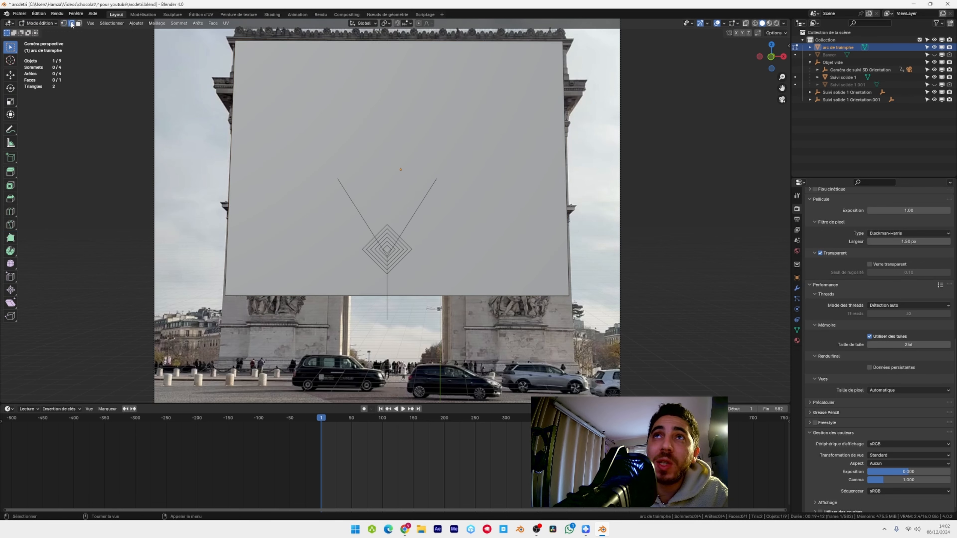
click(366, 294)
click(11, 76)
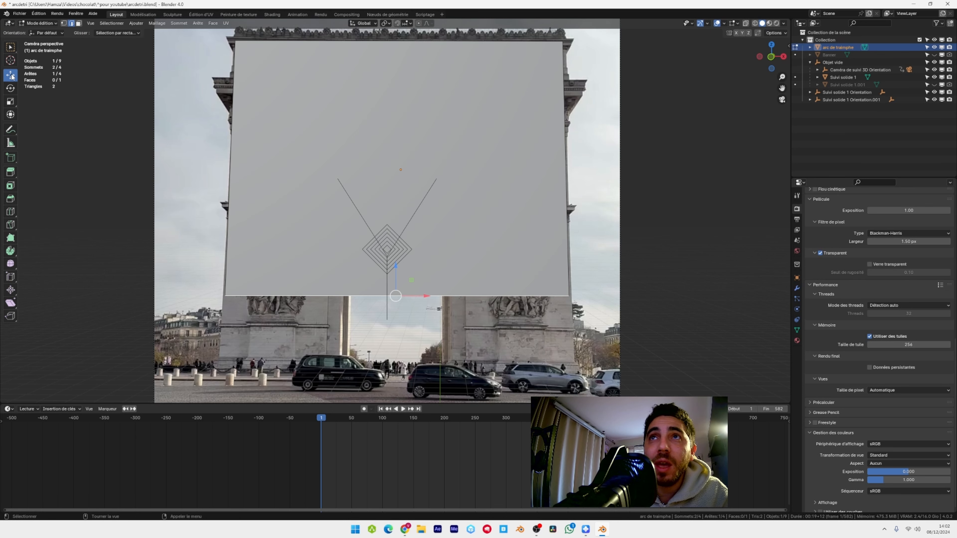
drag(396, 266, 396, 294)
click(411, 201)
key(Tab)
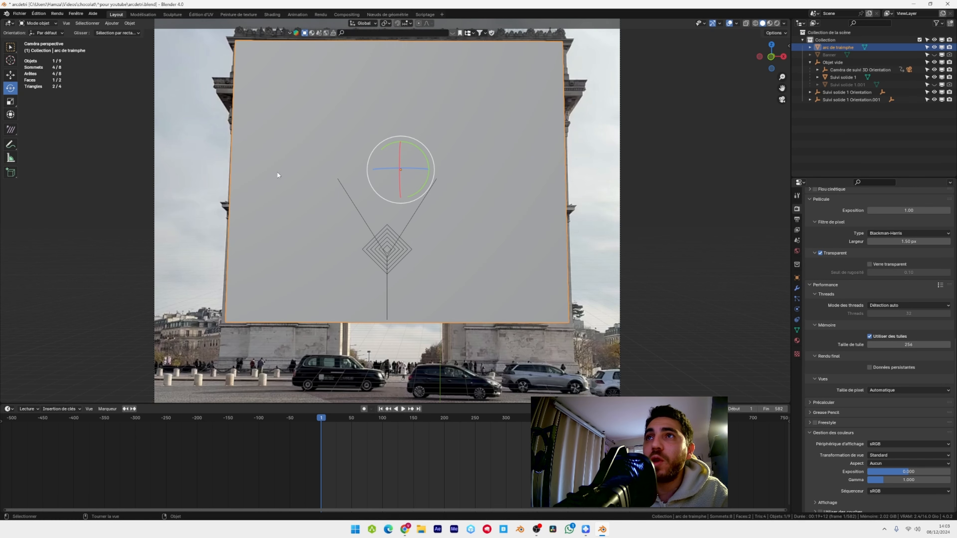
Turn on X-ray in the camera view and put the arc de traimphe plane in edit mode
scroll(410, 128, down, 2)
middle_drag(396, 137, 559, 141)
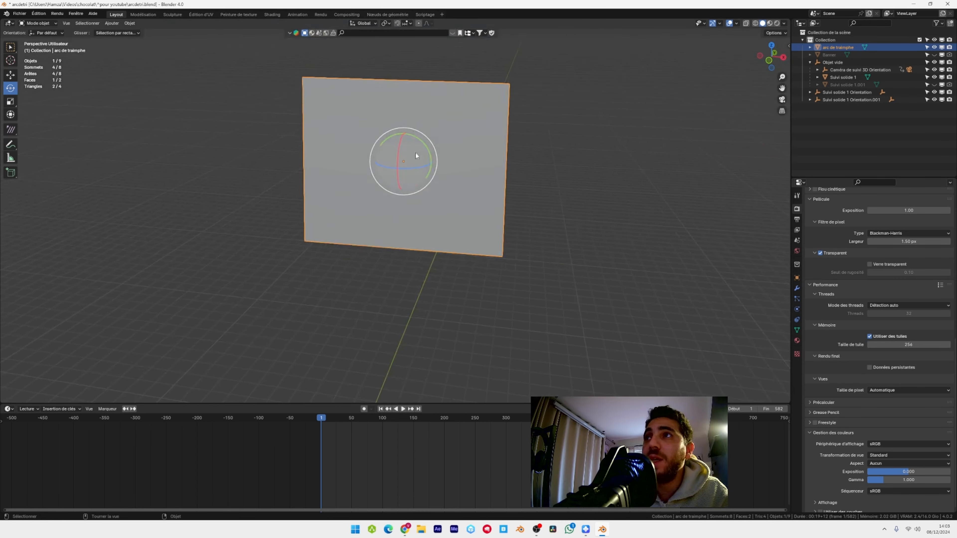
key(KP_0)
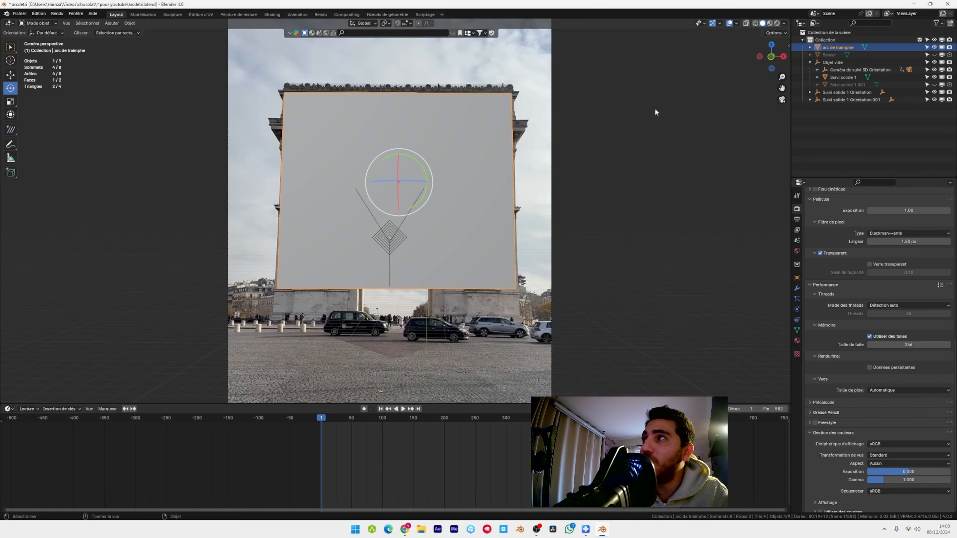
click(745, 24)
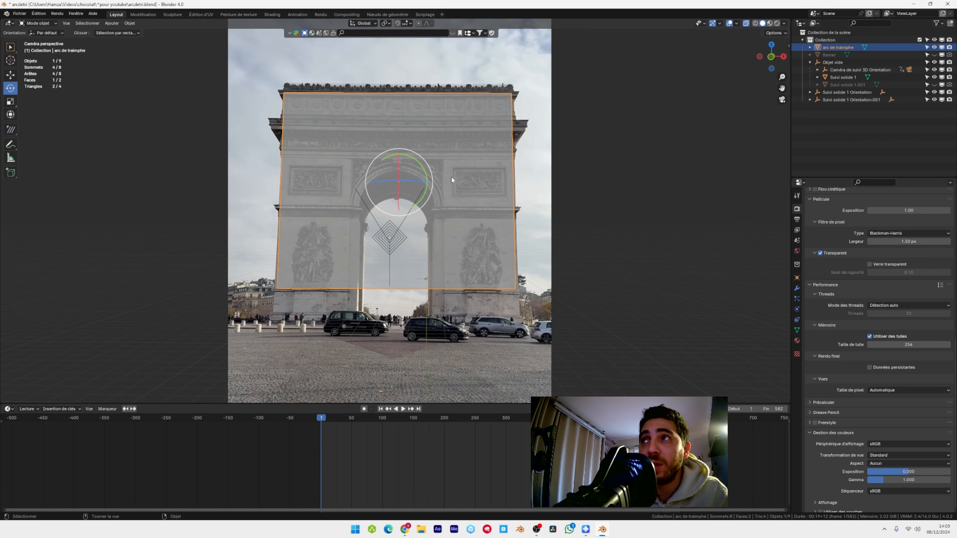
scroll(451, 176, up, 3)
click(37, 23)
click(39, 39)
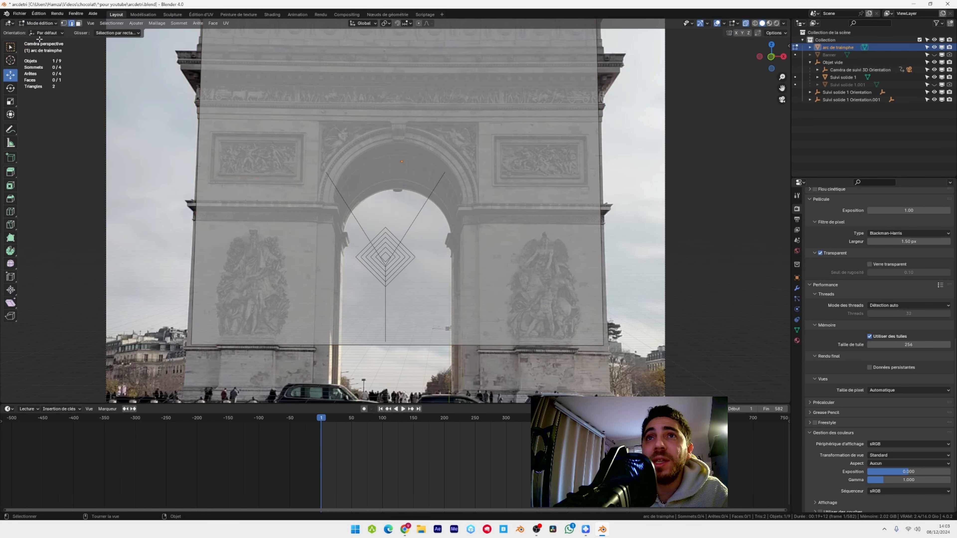
Start a Knife cut at the plane's bottom edge, following the opening's left side up and around its cornice to the arch's start
click(10, 225)
scroll(326, 300, up, 4)
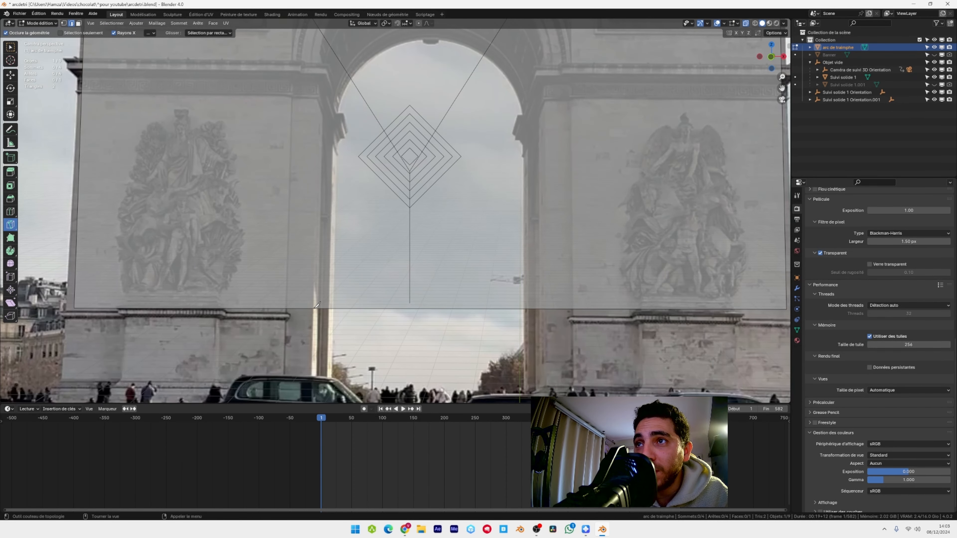
click(317, 305)
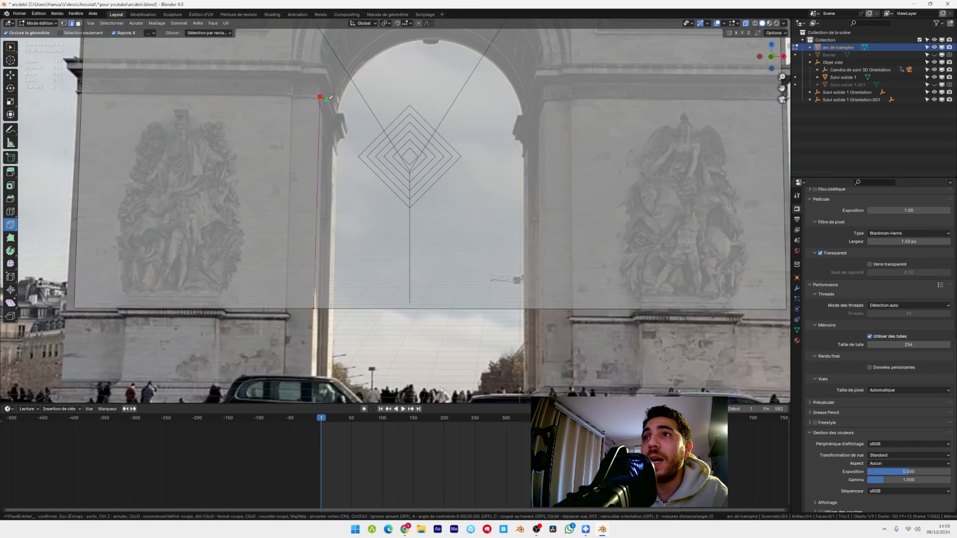
scroll(320, 95, up, 3)
click(305, 169)
click(316, 164)
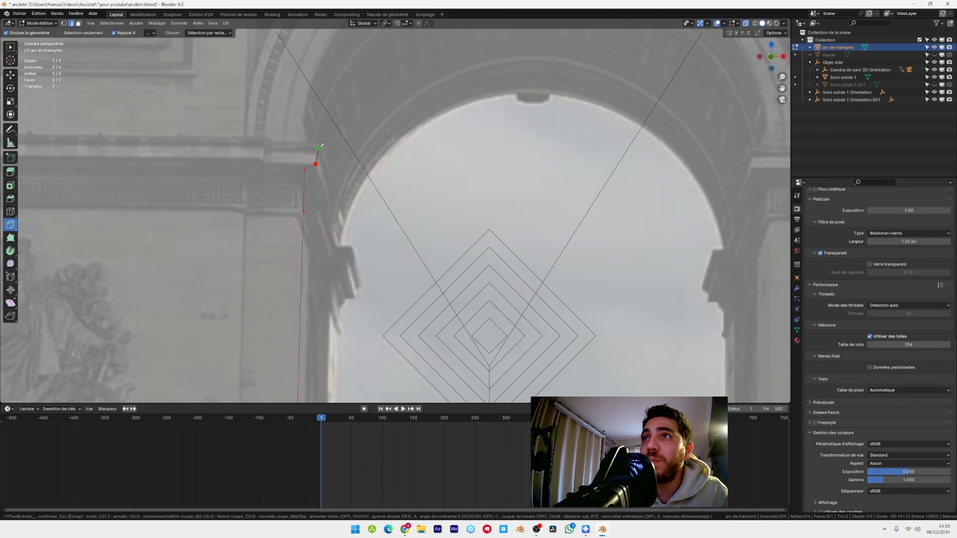
click(322, 144)
click(309, 141)
click(336, 85)
Continue the Knife cut over the curved top of the arch opening with five points
shift+middle_drag(420, 100, 281, 292)
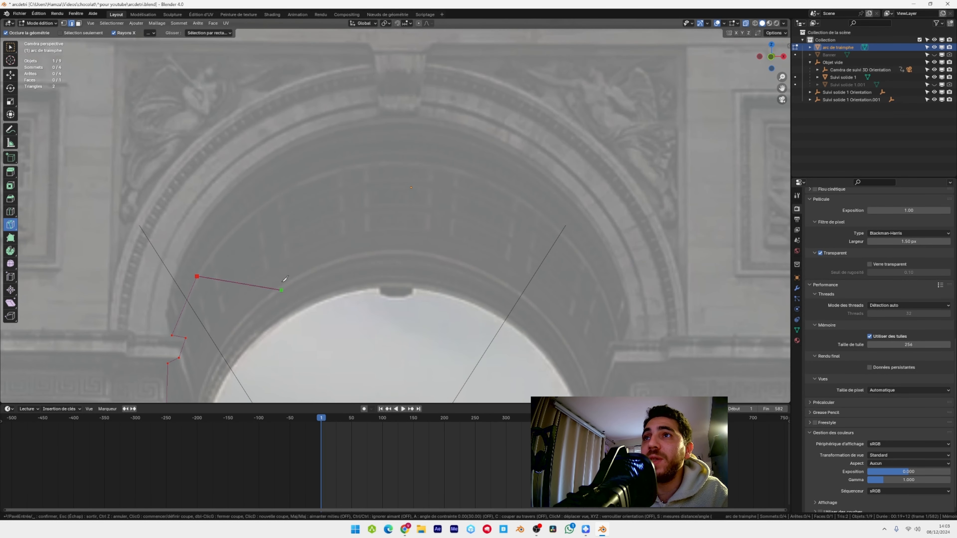
click(274, 193)
click(368, 160)
click(458, 166)
click(511, 189)
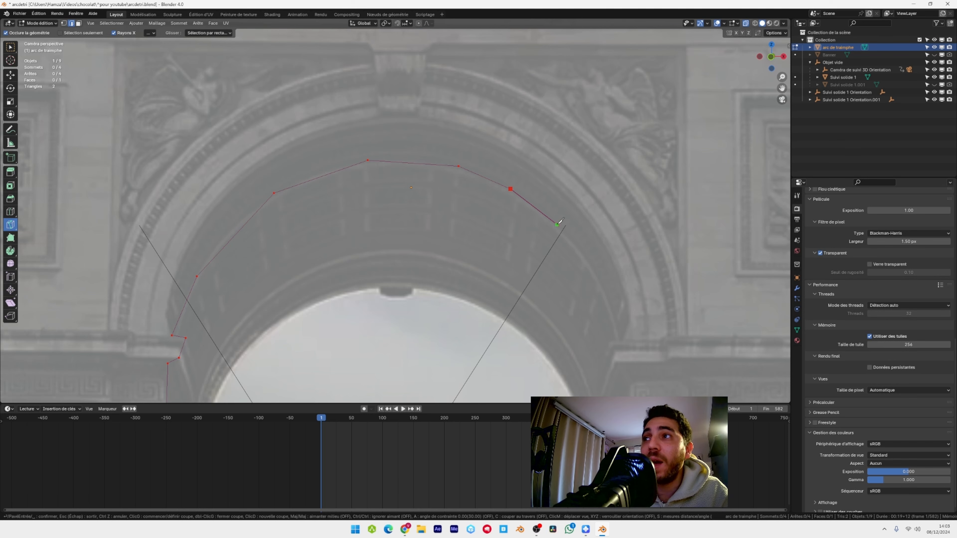
click(557, 225)
Continue the Knife cut down the end of the curve and around the right cornice of the opening
shift+middle_drag(558, 223, 461, 99)
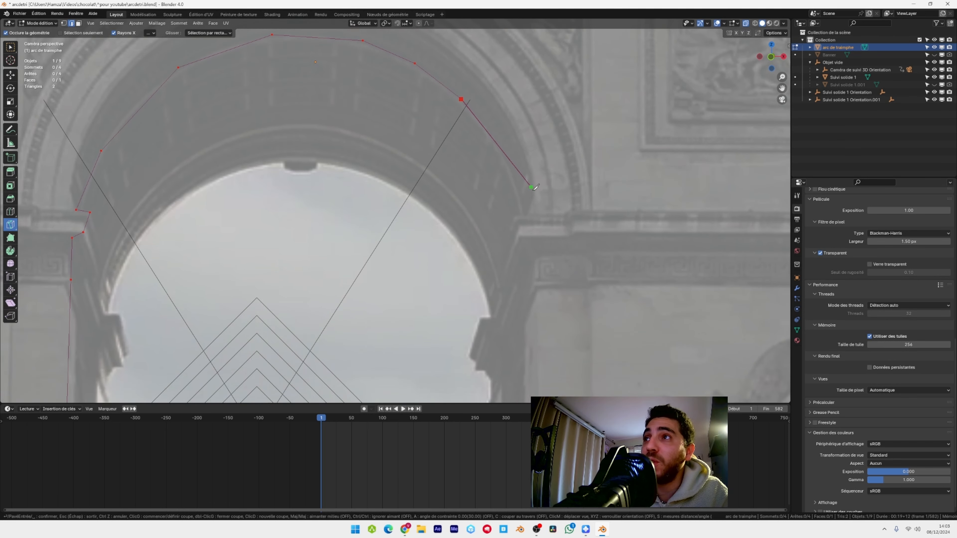
click(521, 201)
click(521, 216)
click(513, 220)
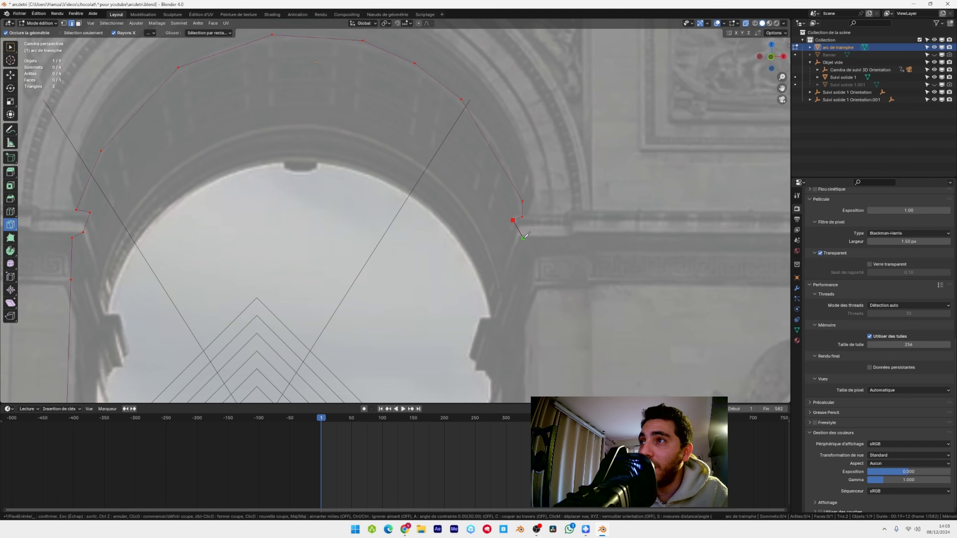
click(523, 239)
click(535, 263)
Finish the Knife cut down the opening's right side to the plane's bottom edge and apply it
shift+middle_drag(562, 359, 531, 142)
click(504, 227)
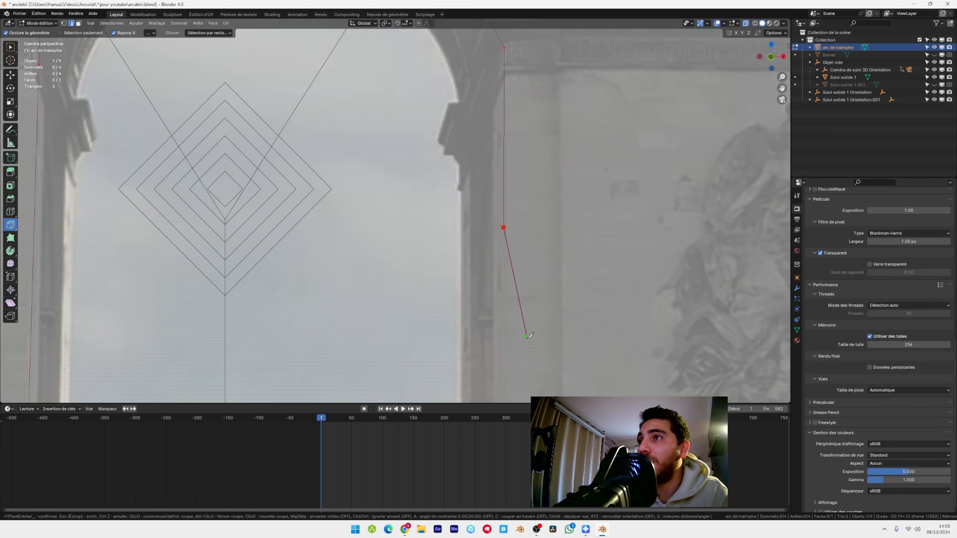
shift+middle_drag(533, 351, 503, 123)
click(467, 279)
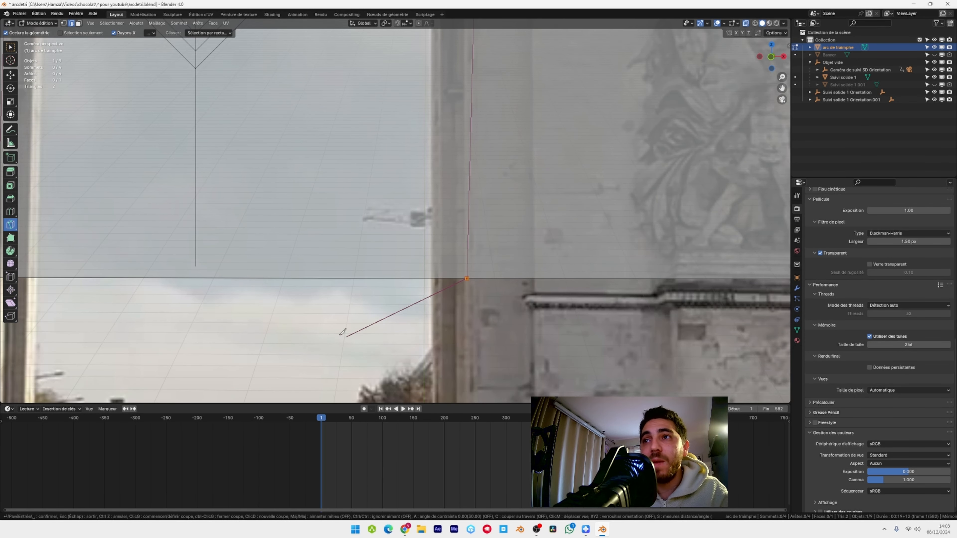
right_click(316, 343)
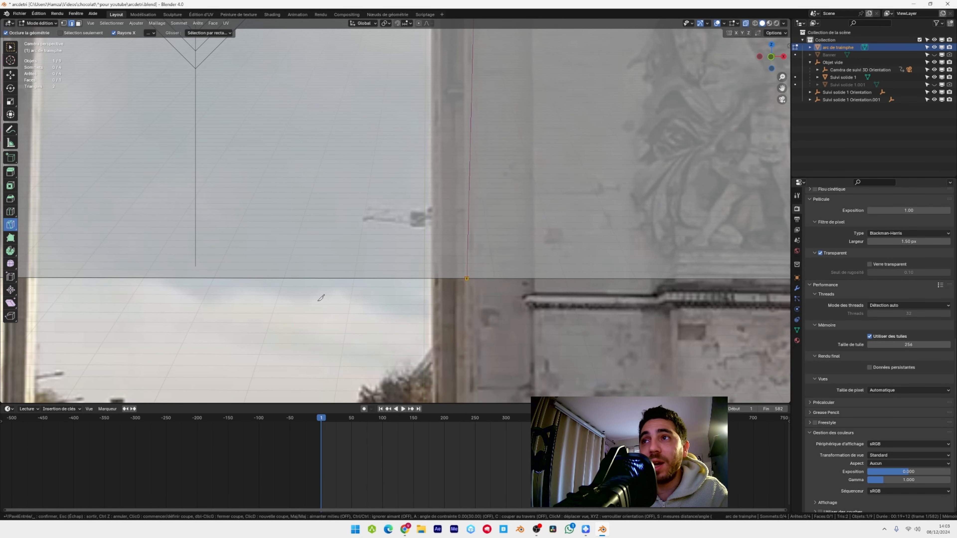
key(Home)
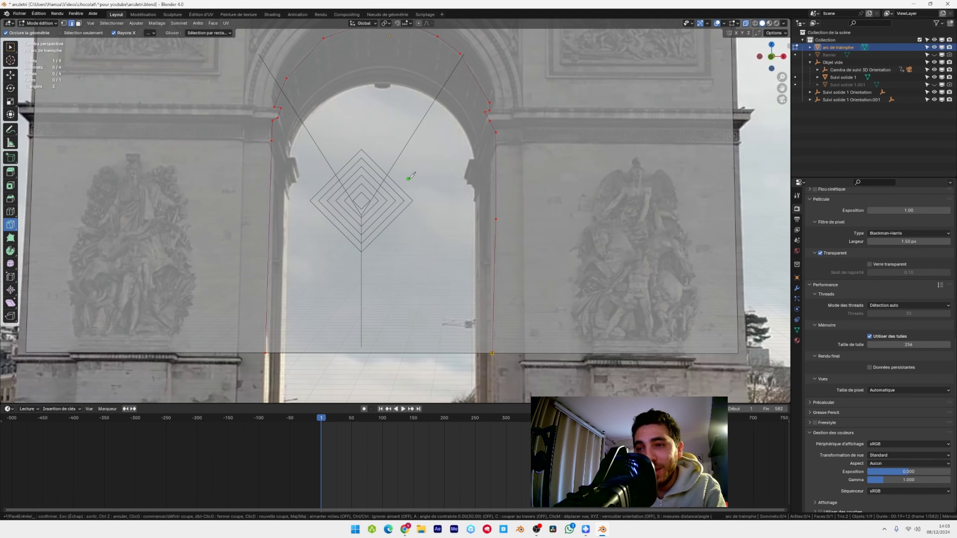
key(Return)
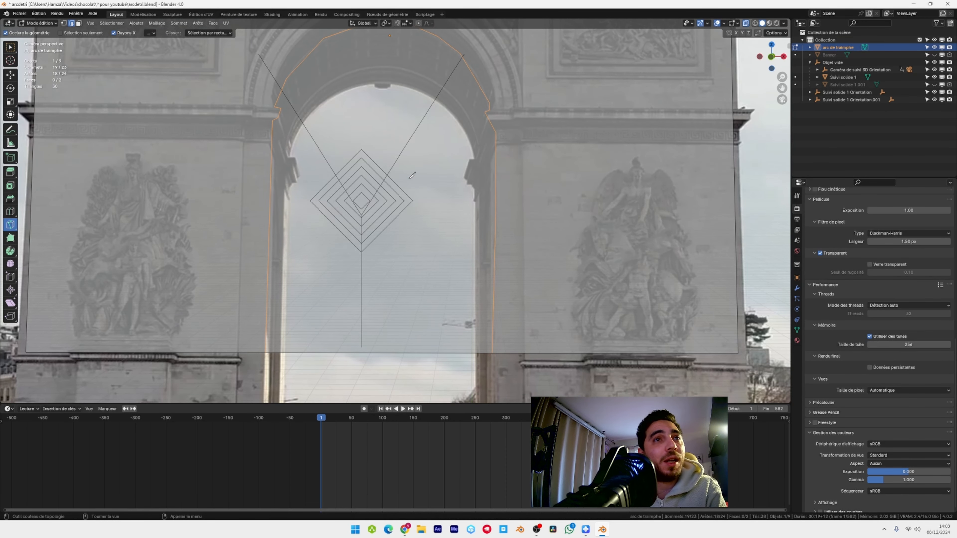
Delete the face inside the arch opening, using face selection, so the facade plane is pierced
click(11, 73)
scroll(419, 154, down, 3)
click(419, 154)
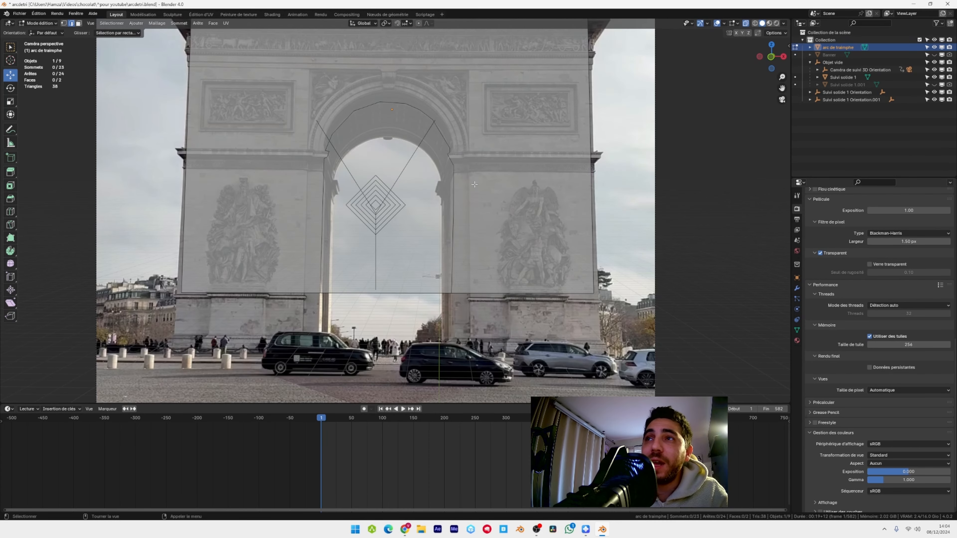
shift+scroll(474, 184, up, 3)
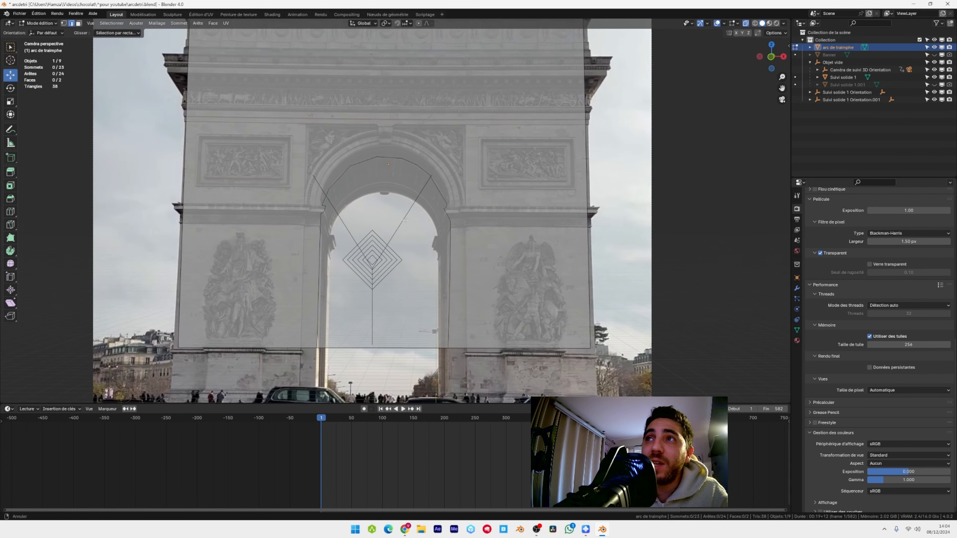
click(393, 166)
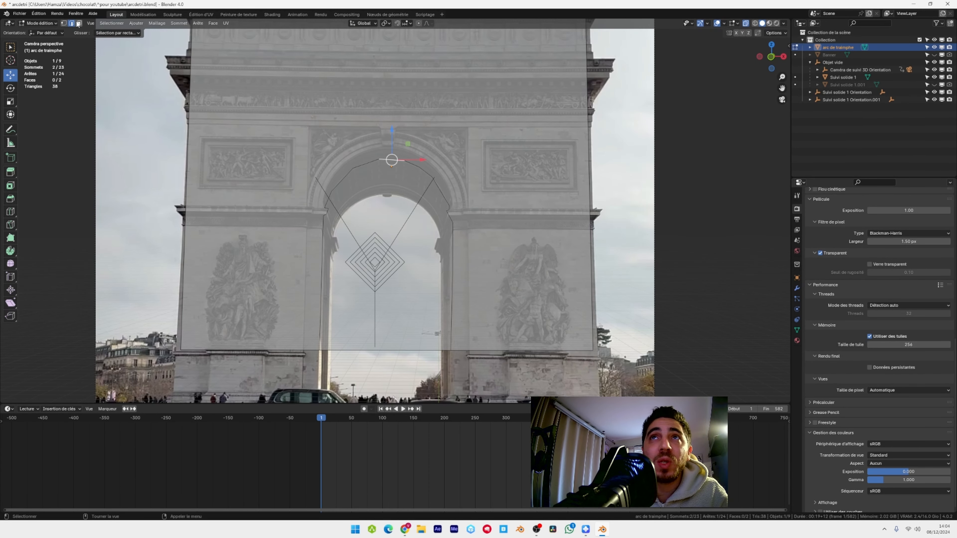
click(79, 23)
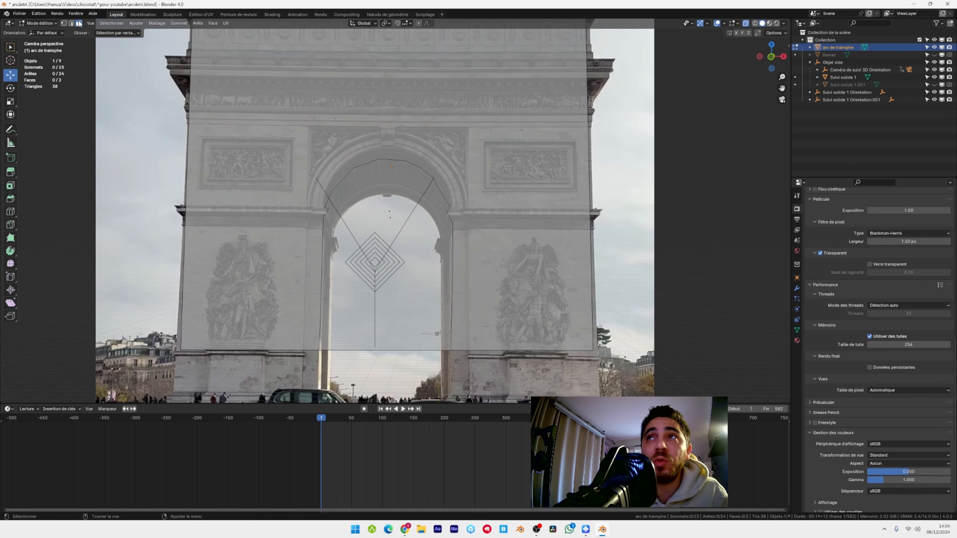
click(390, 218)
middle_drag(402, 197, 404, 218)
scroll(404, 218, up, 2)
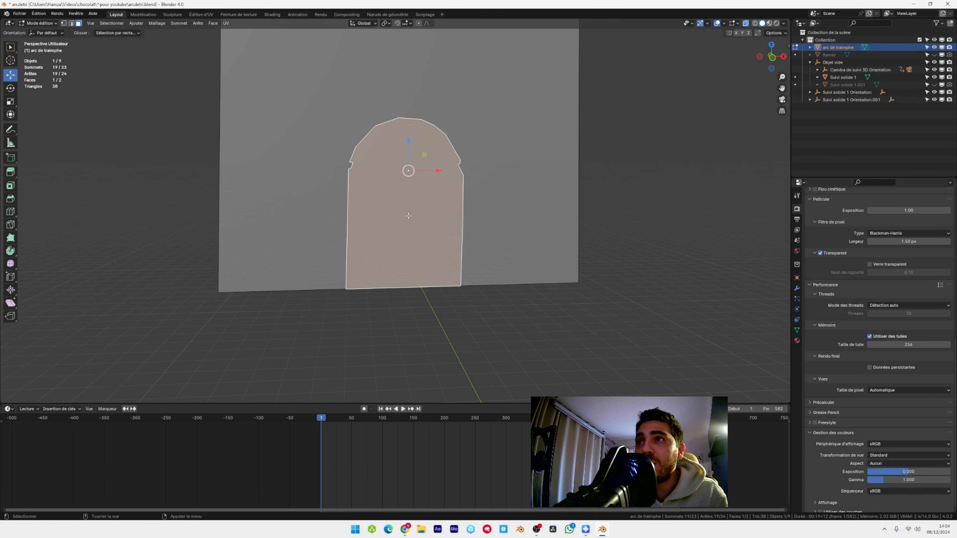
key(x)
click(382, 229)
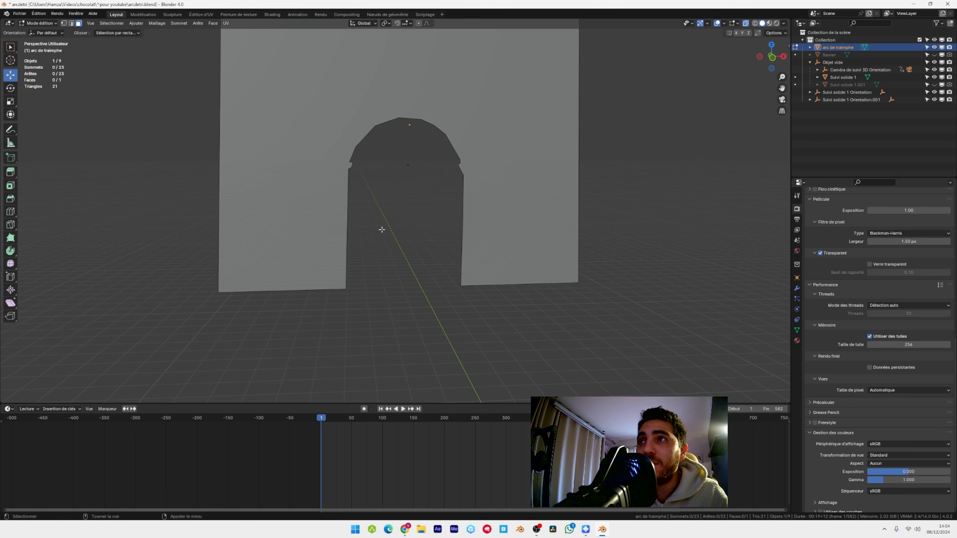
key(KP_0)
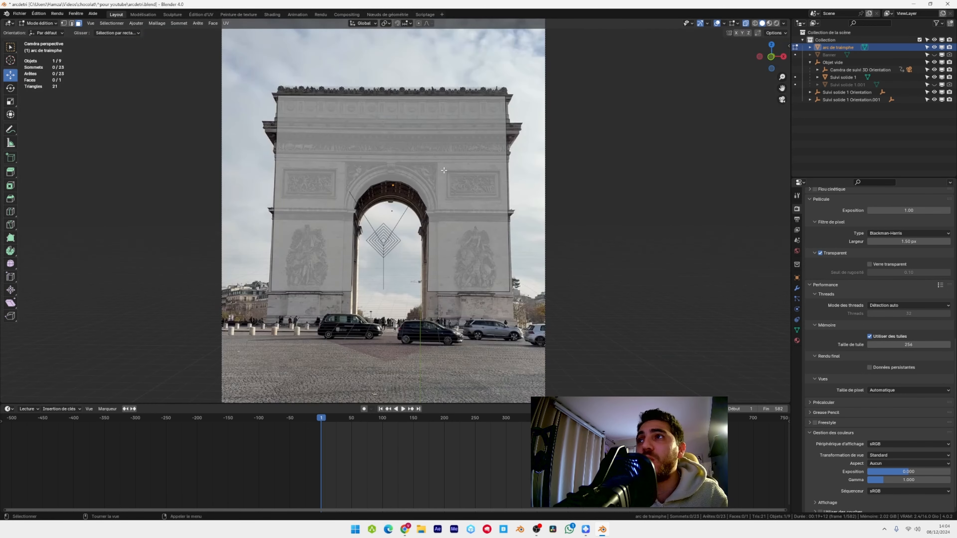
scroll(379, 181, up, 3)
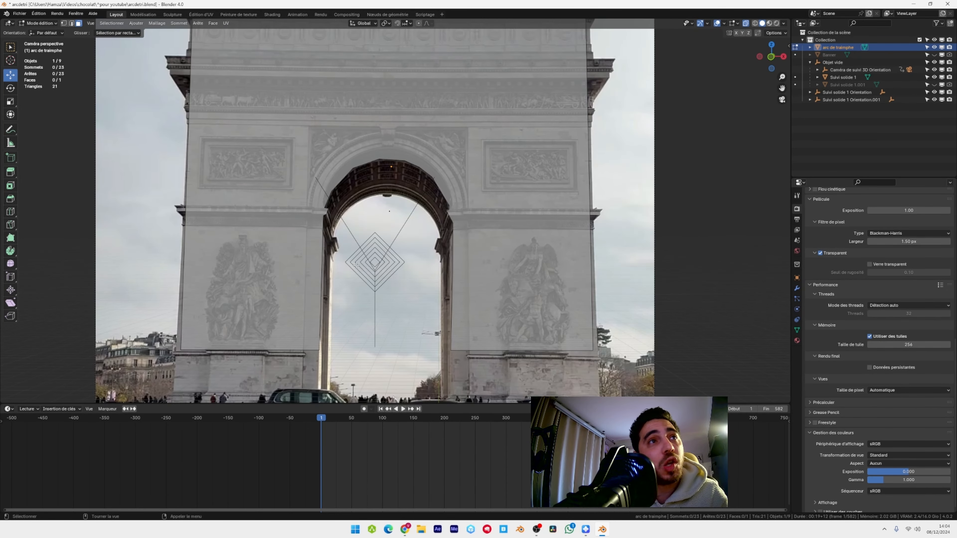
Turn off X-ray and extrude the whole facade face backward along its normal to give the arch deep inner walls
middle_drag(406, 238, 361, 241)
scroll(449, 175, down, 2)
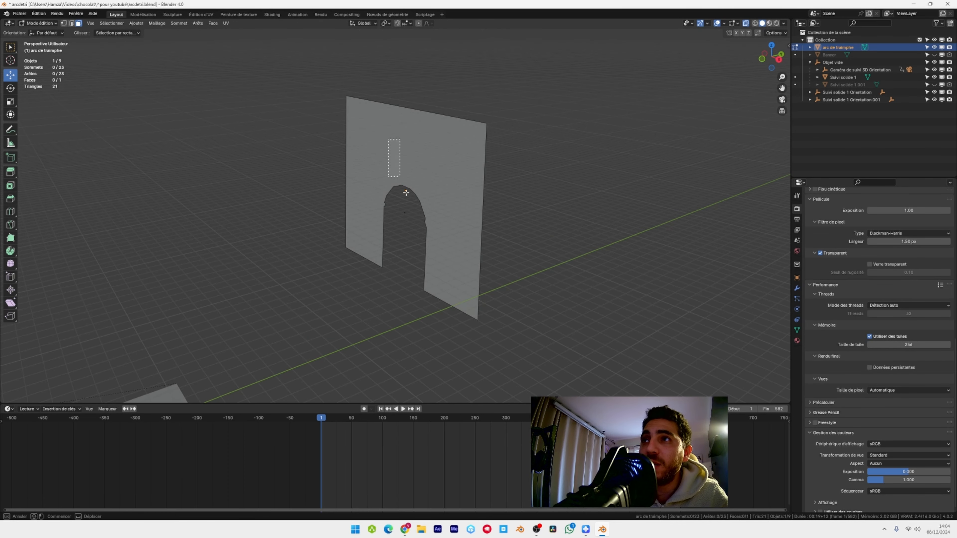
key(a)
scroll(433, 156, up, 2)
middle_drag(448, 163, 476, 151)
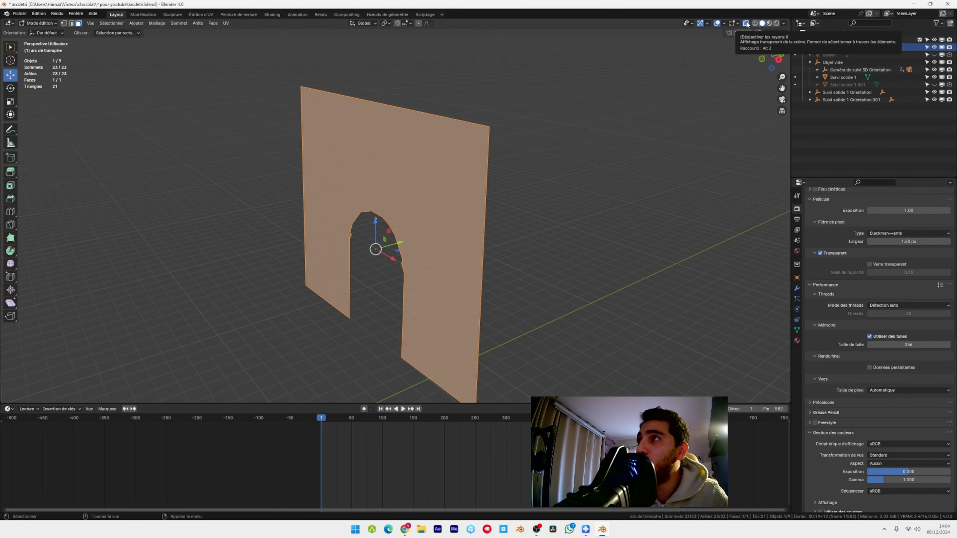
click(746, 23)
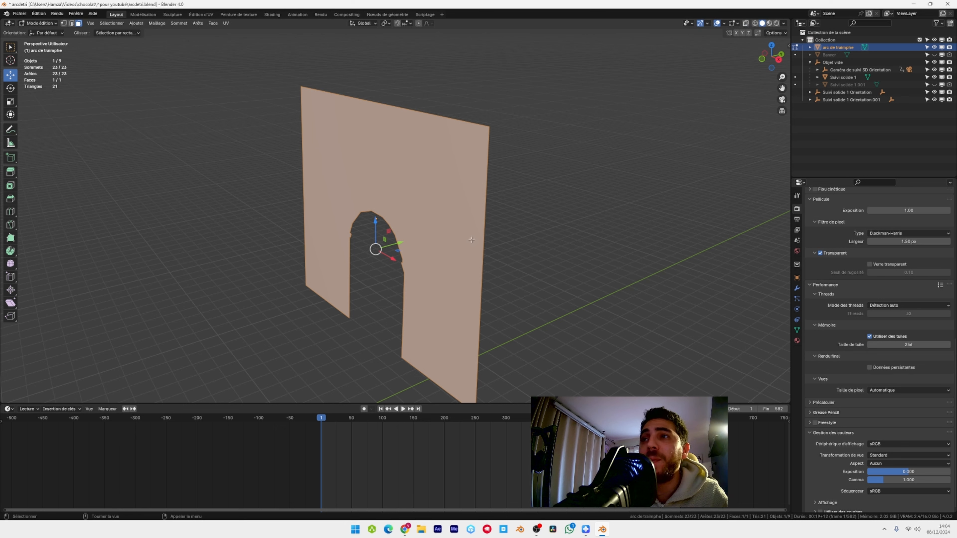
key(e)
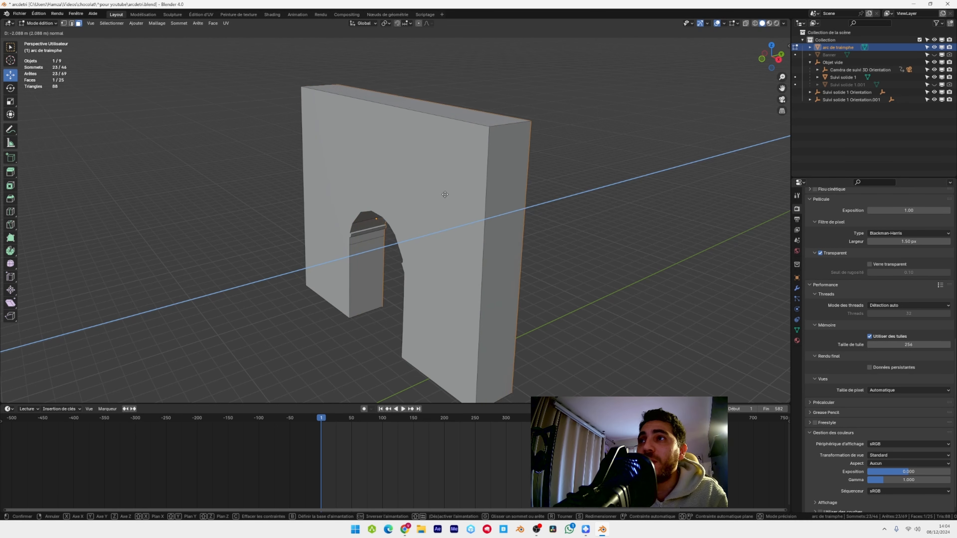
click(506, 184)
middle_drag(506, 183, 493, 209)
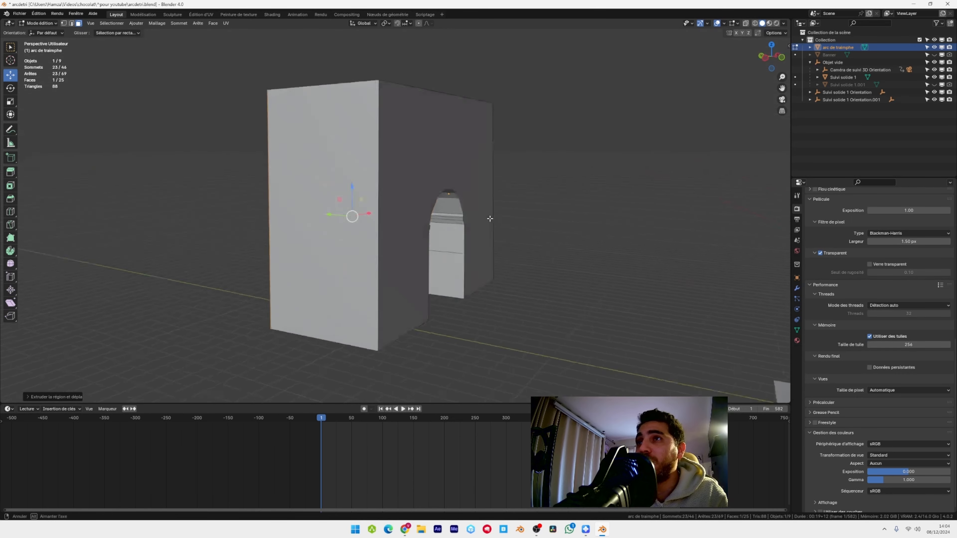
key(KP_0)
scroll(497, 210, down, 2)
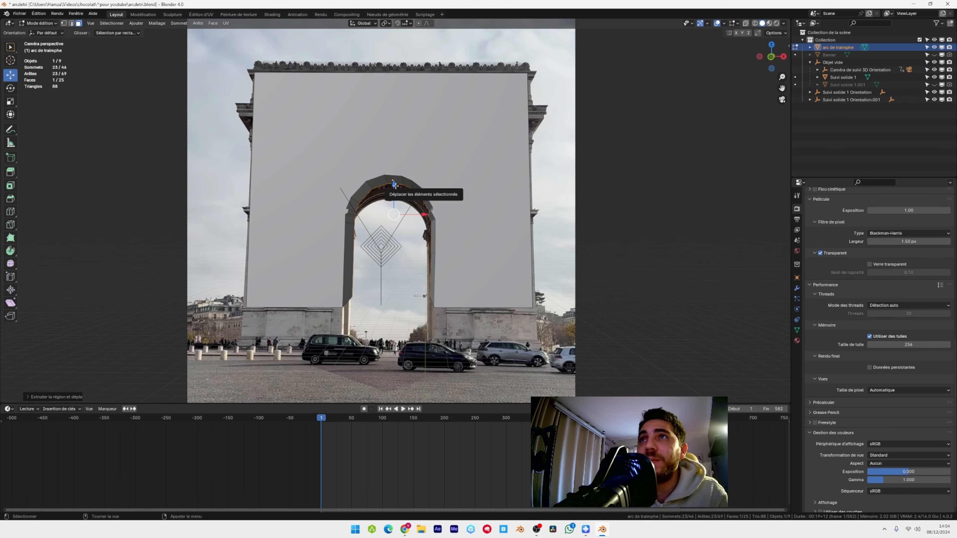
Move the selected extruded faces of the arch to fit the footage, and save the file in Object Mode
drag(393, 184, 444, 224)
key(KP_0)
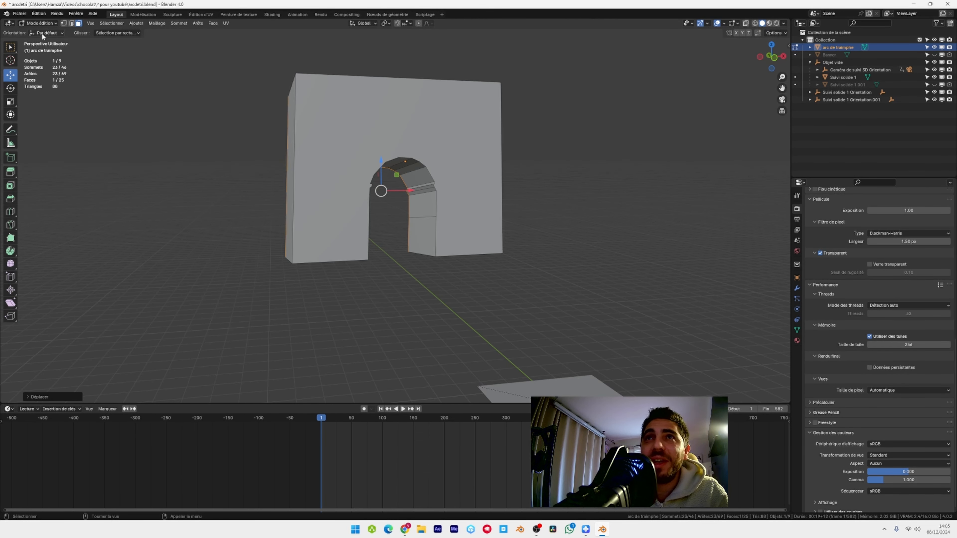
click(44, 24)
click(44, 33)
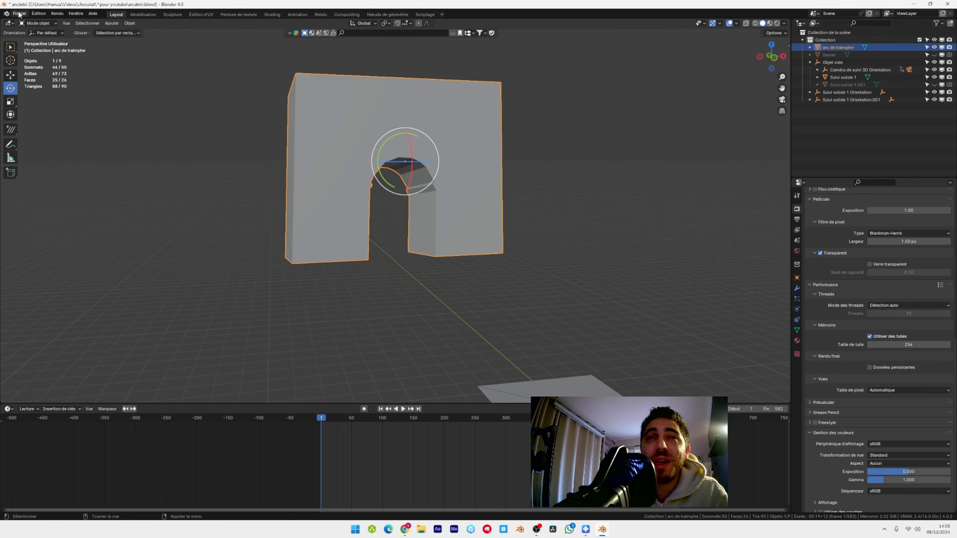
click(19, 14)
click(50, 60)
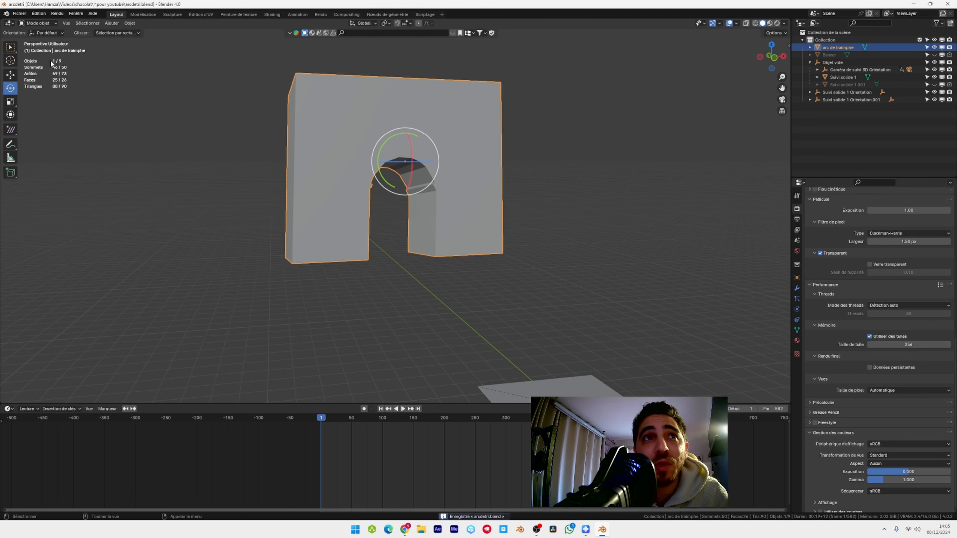
Make the Banner plane visible again in the viewport and renders, and select it in the camera view
middle_drag(433, 166, 409, 159)
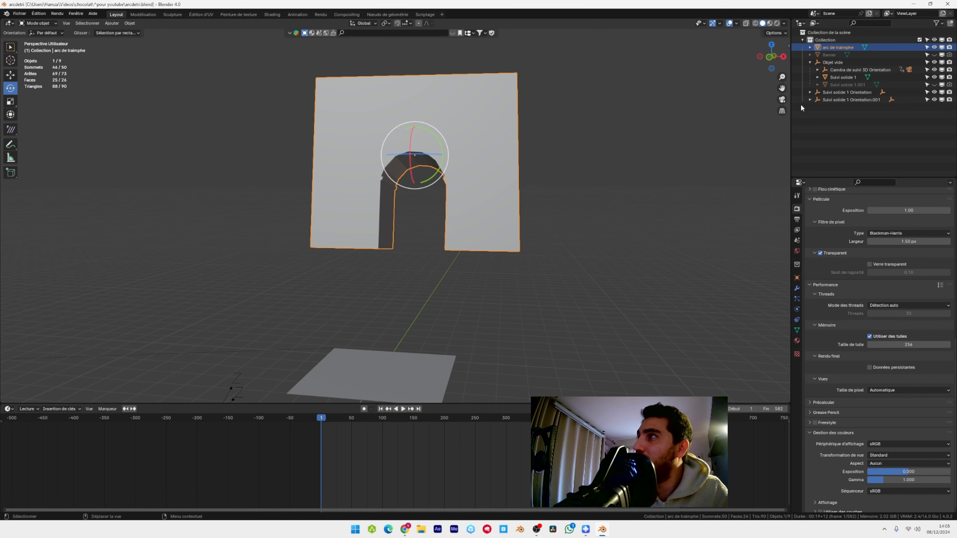
click(834, 56)
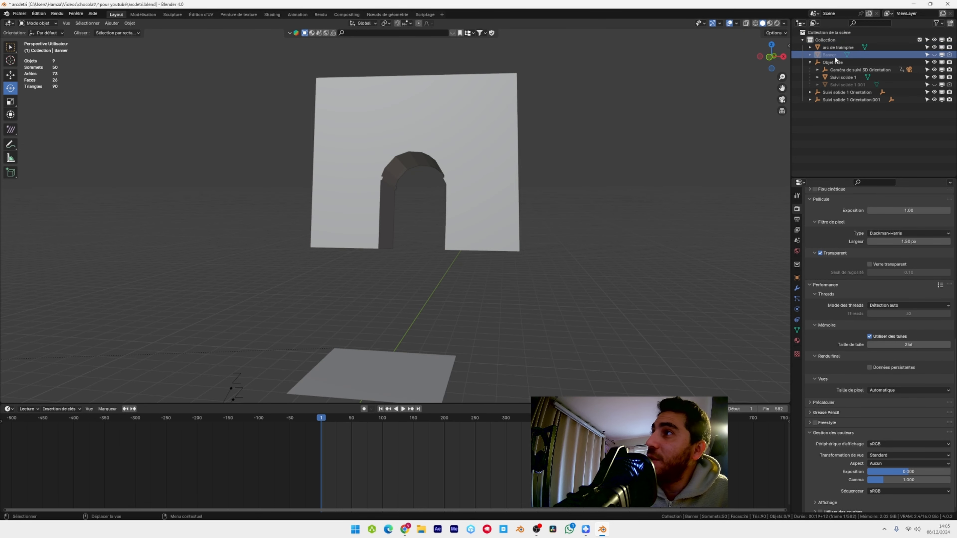
click(934, 55)
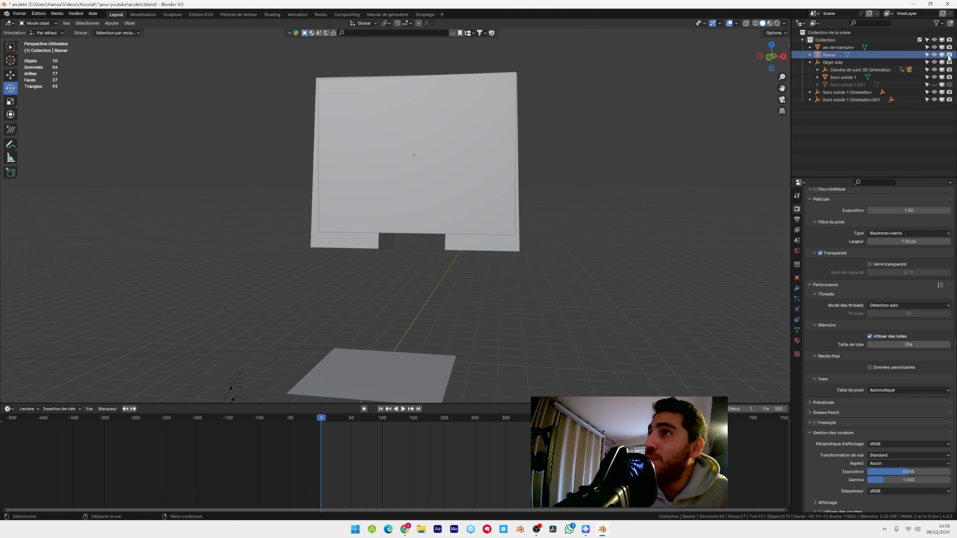
middle_drag(439, 122, 571, 113)
scroll(459, 169, up, 3)
click(425, 171)
key(KP_0)
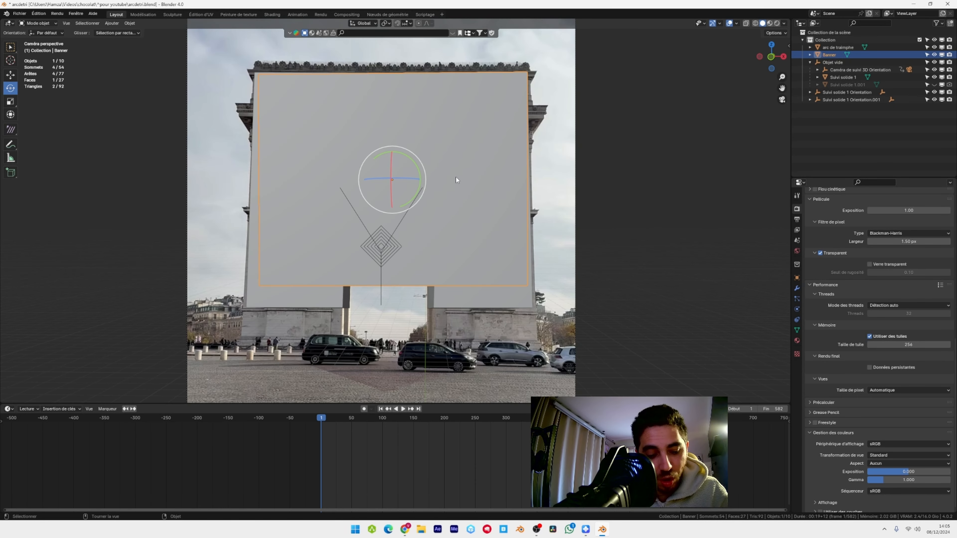
Stretch the Banner slightly taller along global Z and lower it a little to fit the arch's facade
key(s)
key(z)
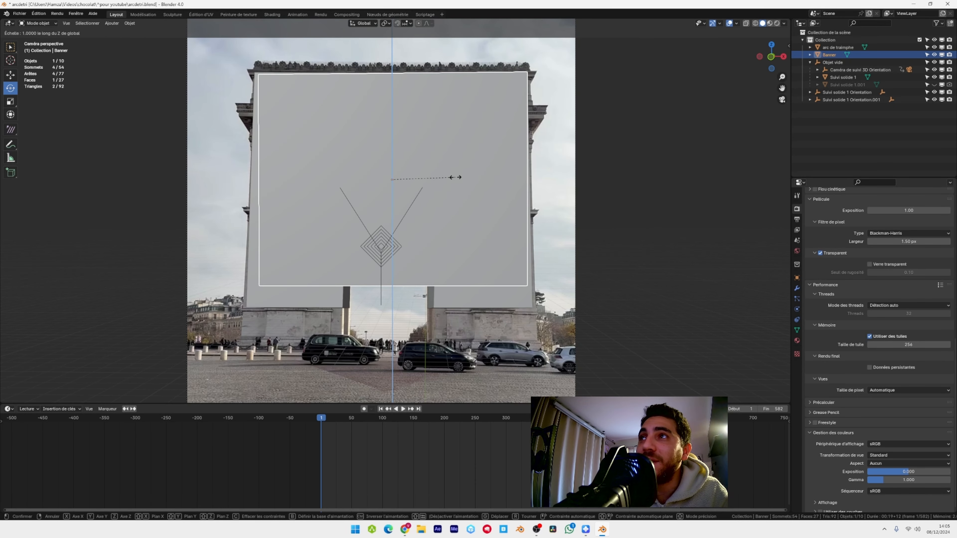
click(418, 178)
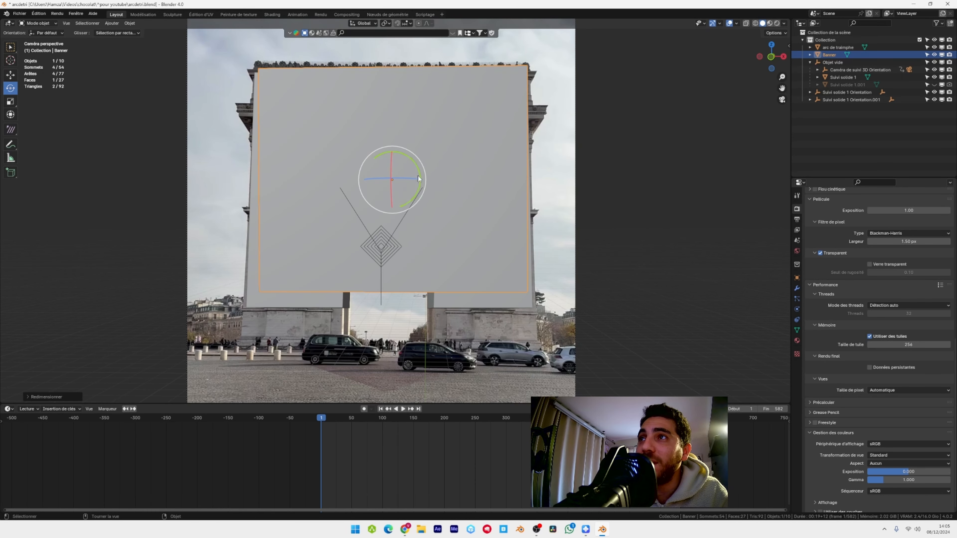
click(6, 75)
drag(392, 151, 392, 157)
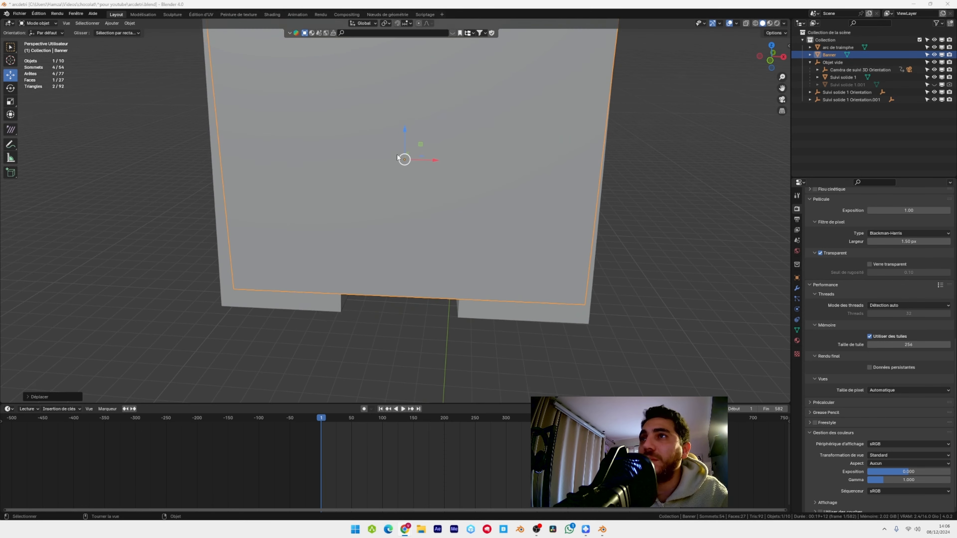
Apply rotation and scale to the Banner plane
middle_drag(397, 158, 317, 126)
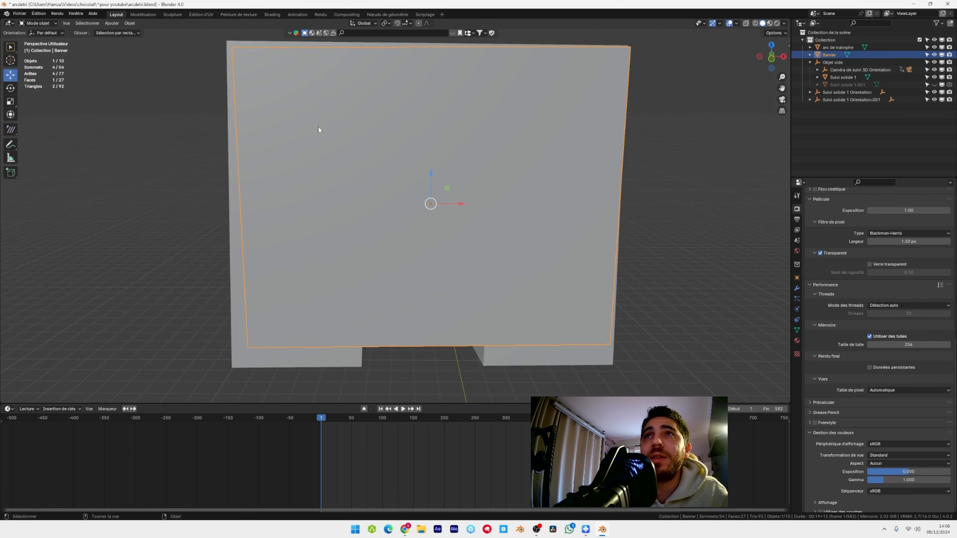
click(130, 24)
mouse_move(157, 62)
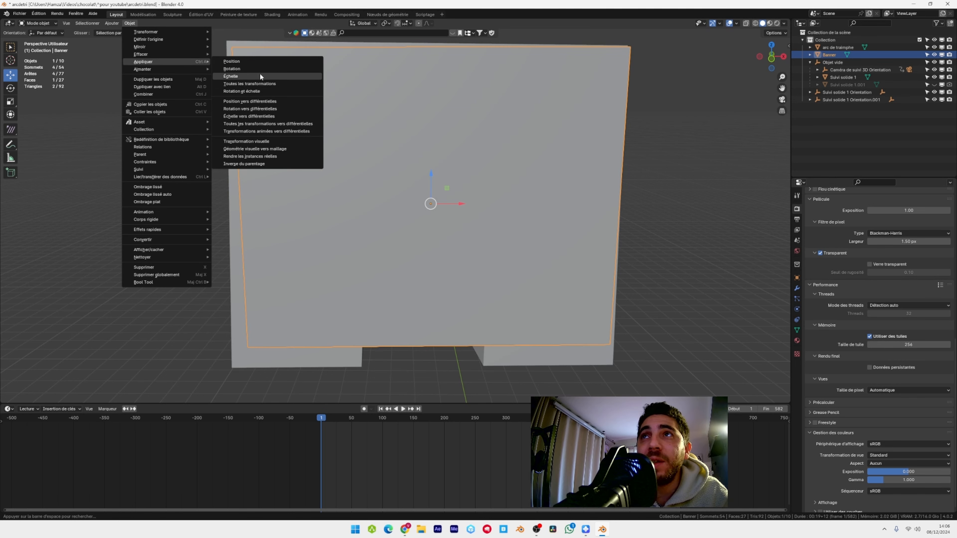
click(256, 91)
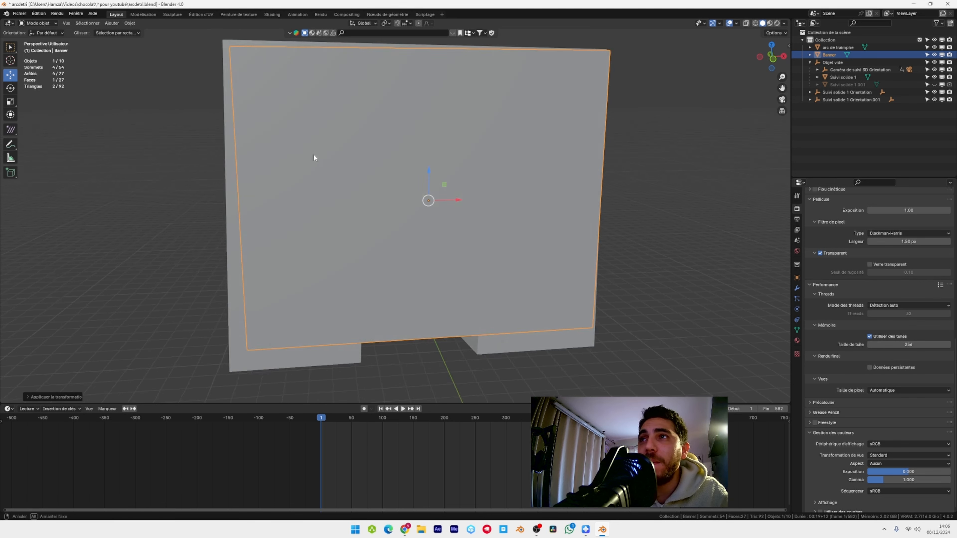
middle_drag(313, 154, 286, 140)
Check in the preferences that the Curve Tools and Extra Objects curve add-ons are enabled, and save the preferences
click(110, 23)
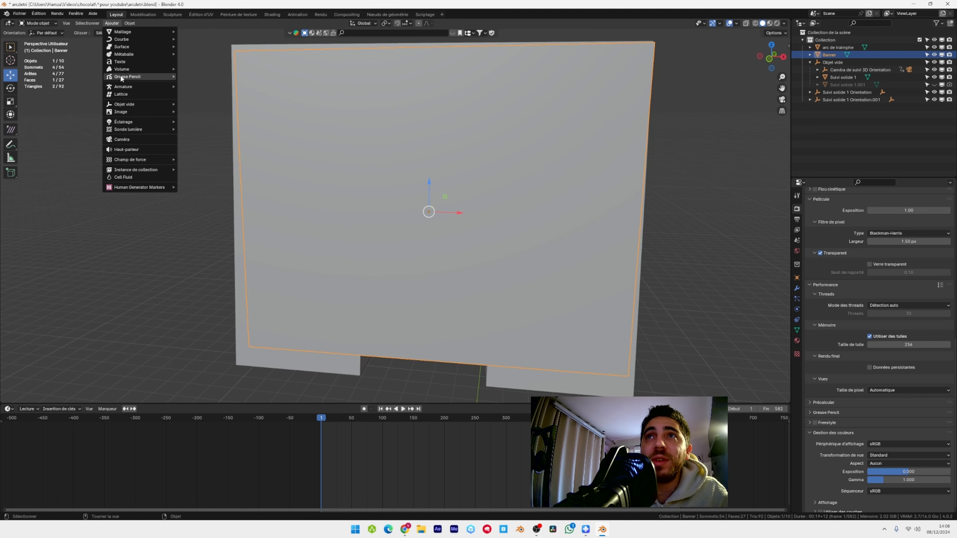
mouse_move(135, 38)
mouse_move(214, 210)
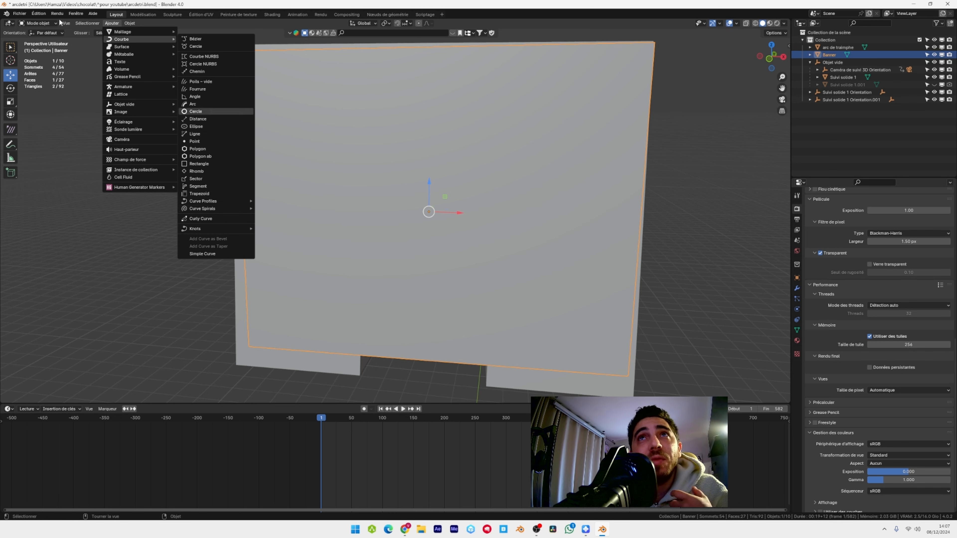
click(38, 13)
click(52, 102)
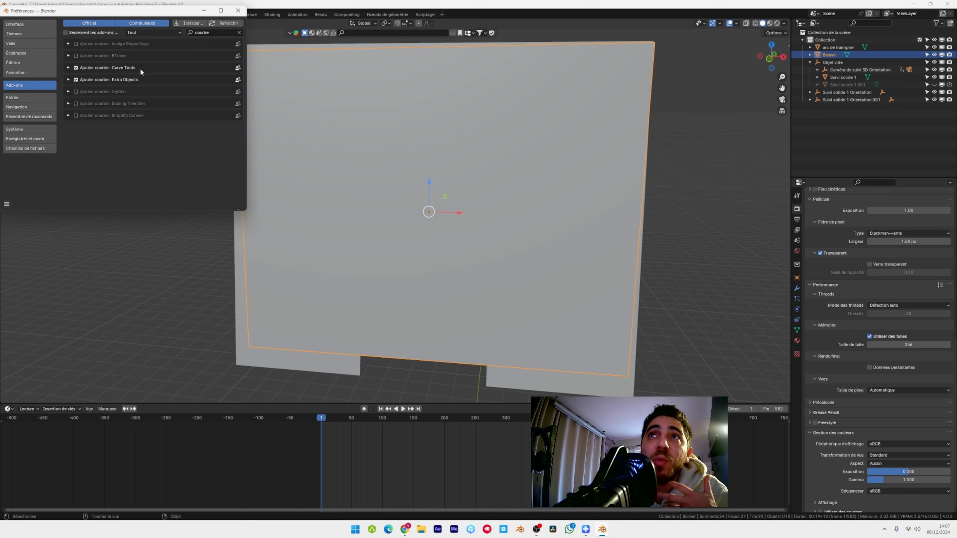
click(68, 67)
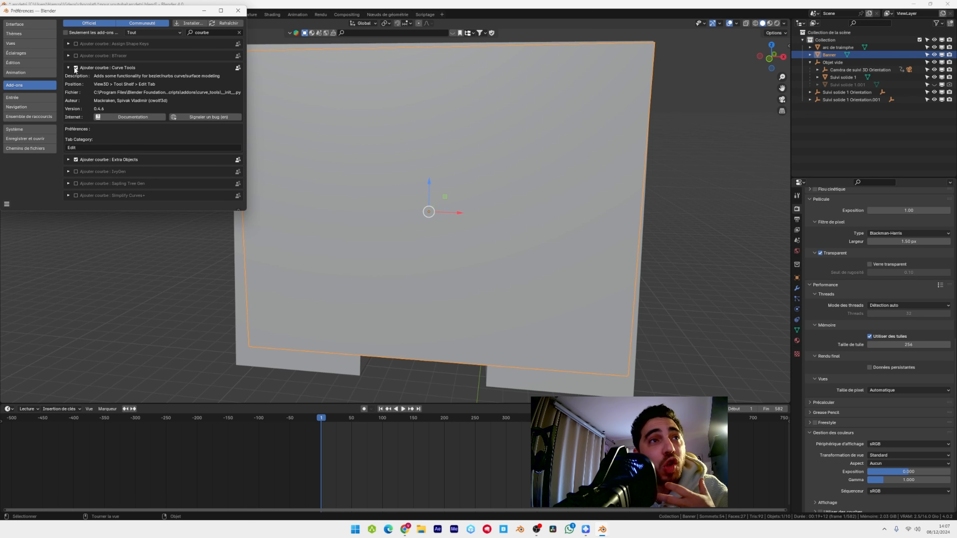
click(6, 205)
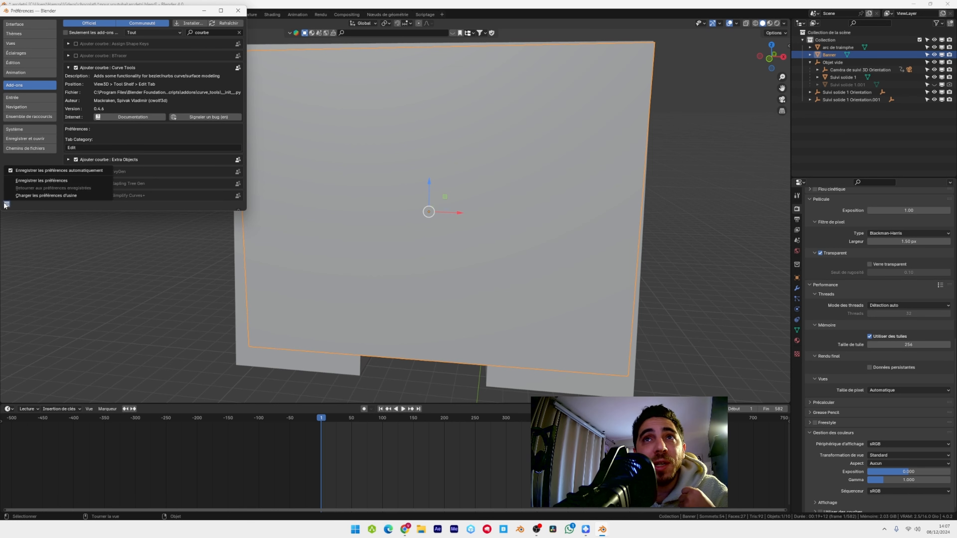
click(45, 180)
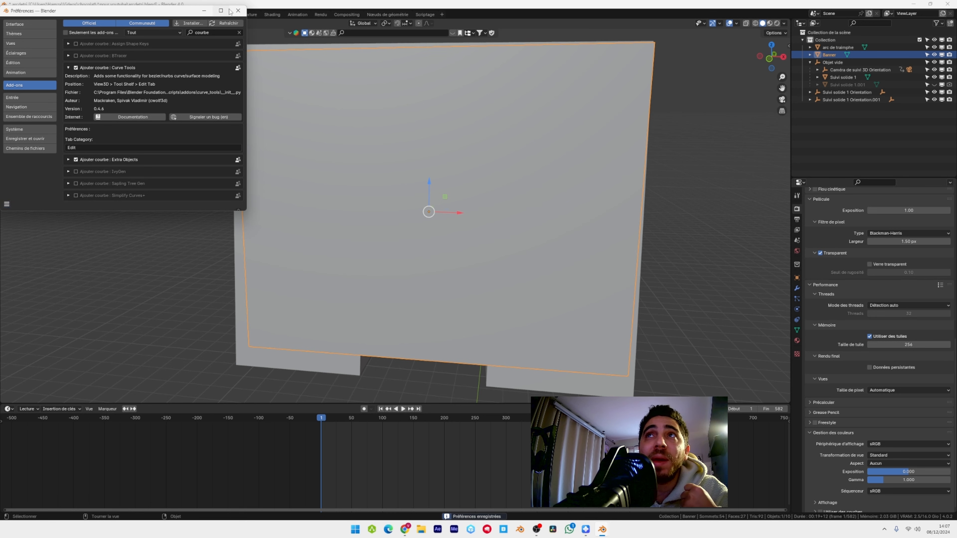
click(238, 10)
Add an Archimedean spiral curve to the scene
click(111, 24)
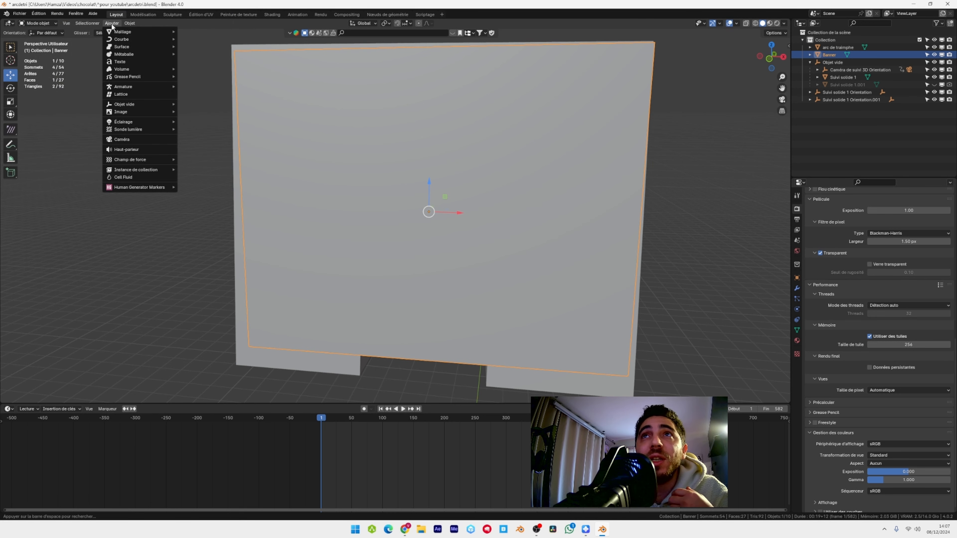
mouse_move(112, 54)
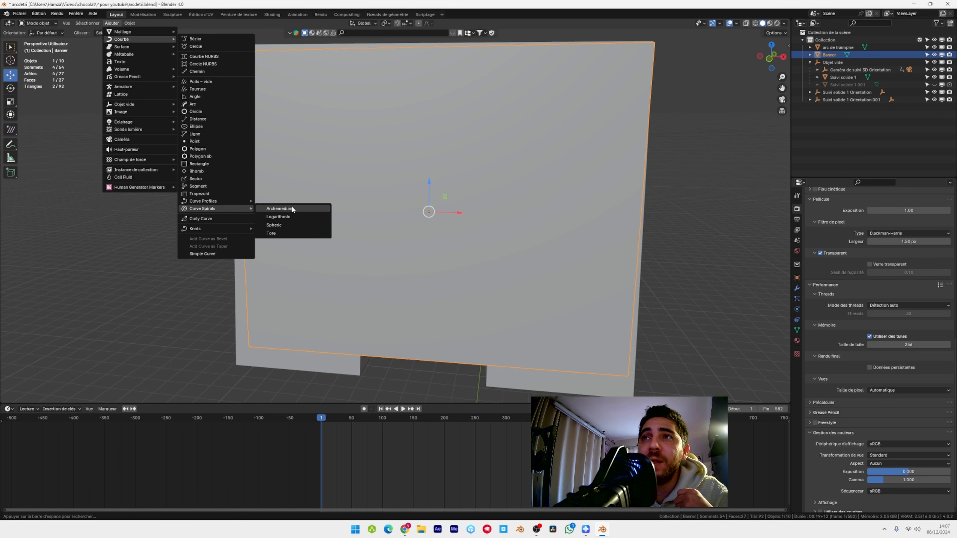
click(294, 211)
scroll(415, 309, down, 5)
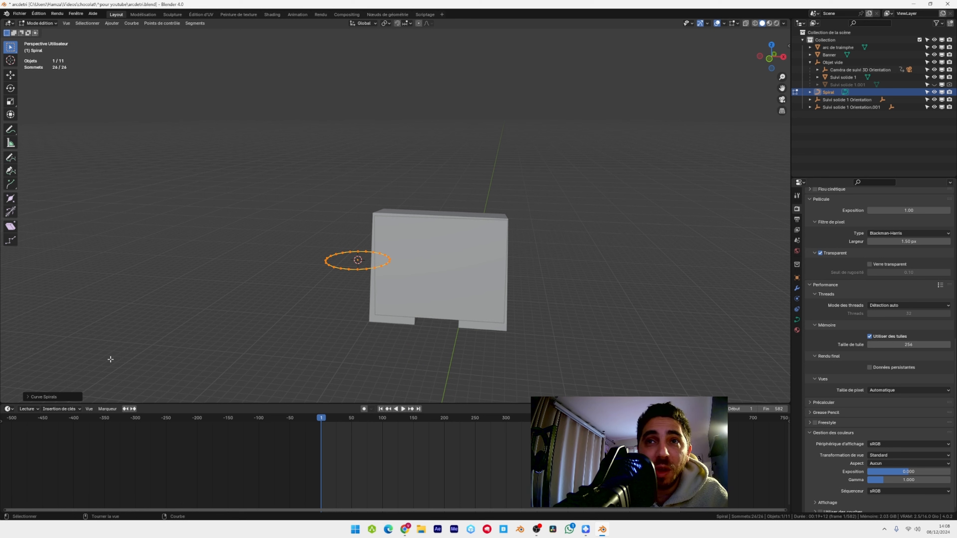
Set the spiral to 5 turns and 40 steps in its creation settings
click(28, 397)
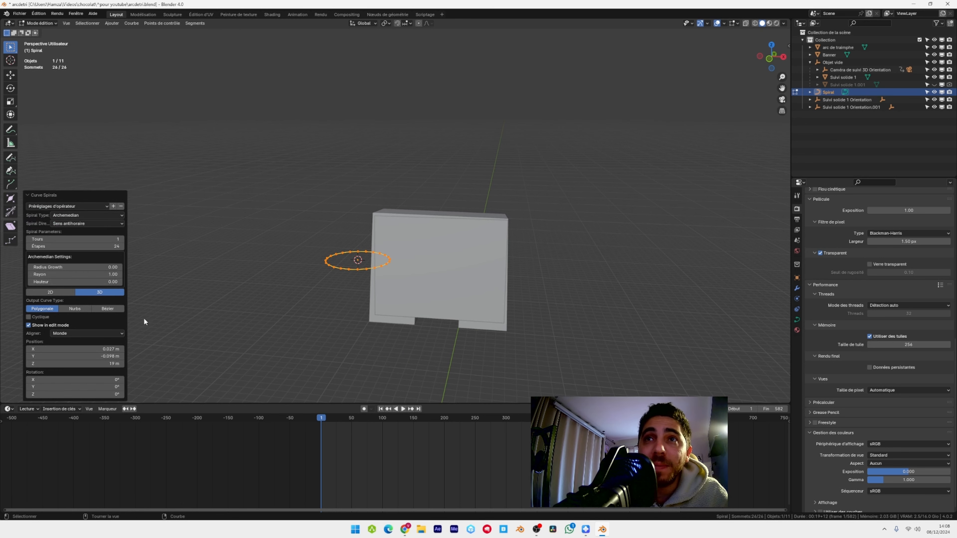
click(80, 239)
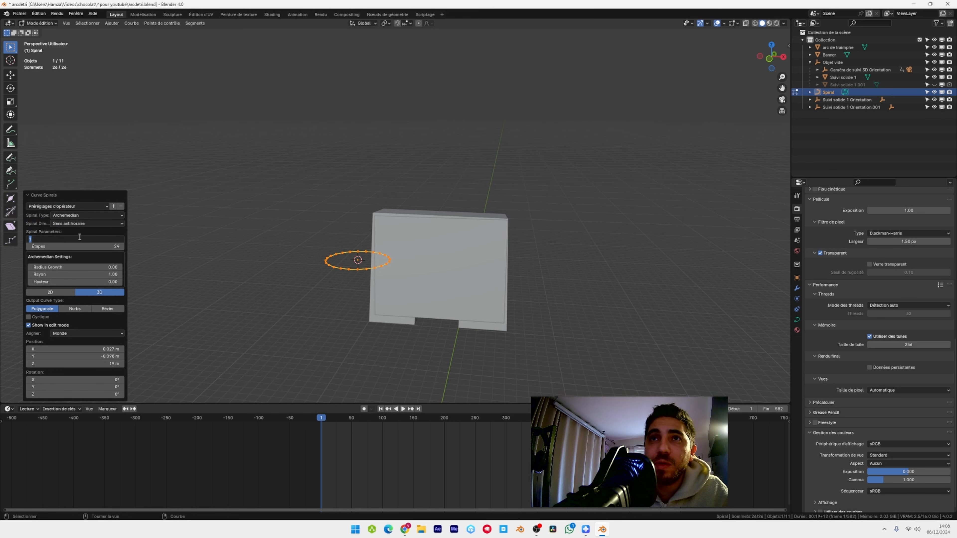
text(5)
key(Return)
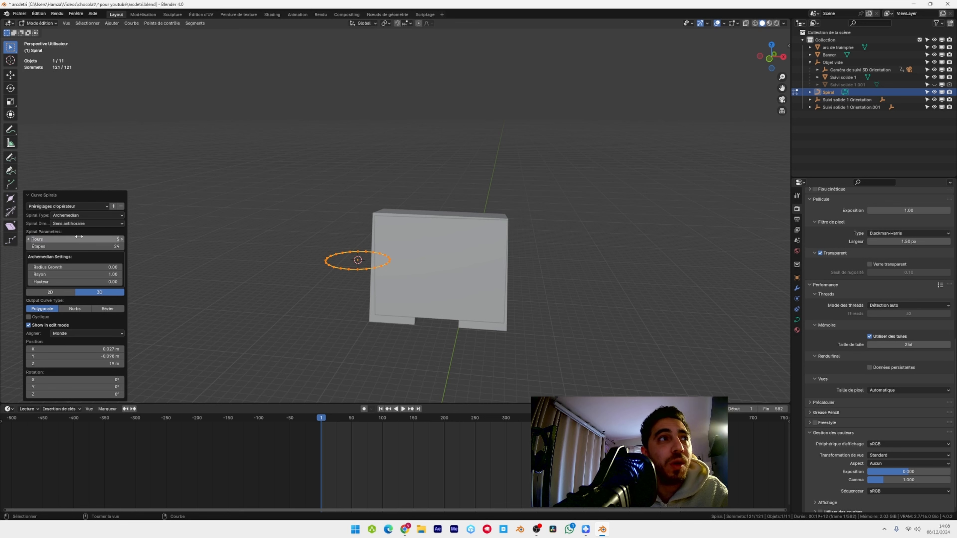
click(79, 246)
text(40)
key(Return)
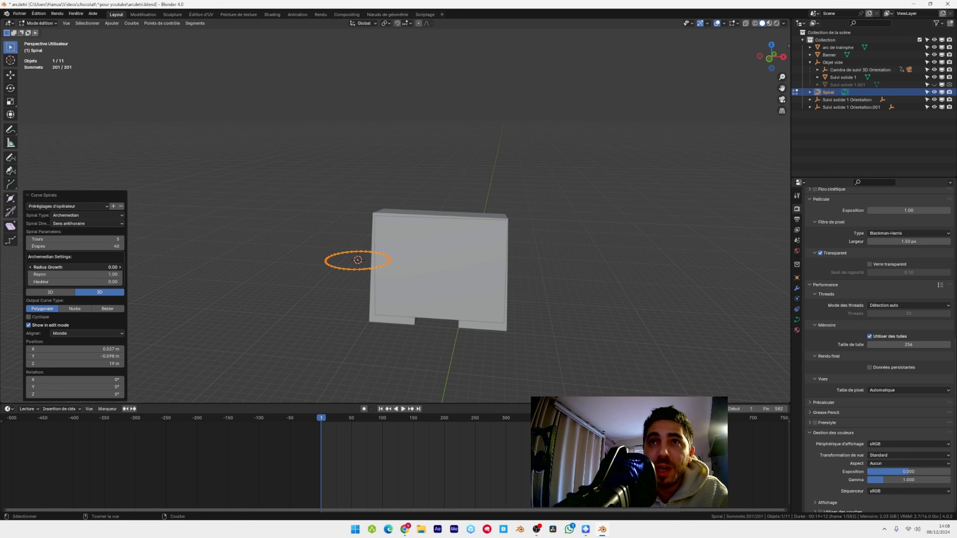
Set the spiral's radius growth to 0.60 and its radius to 0.70
click(103, 266)
text(0)
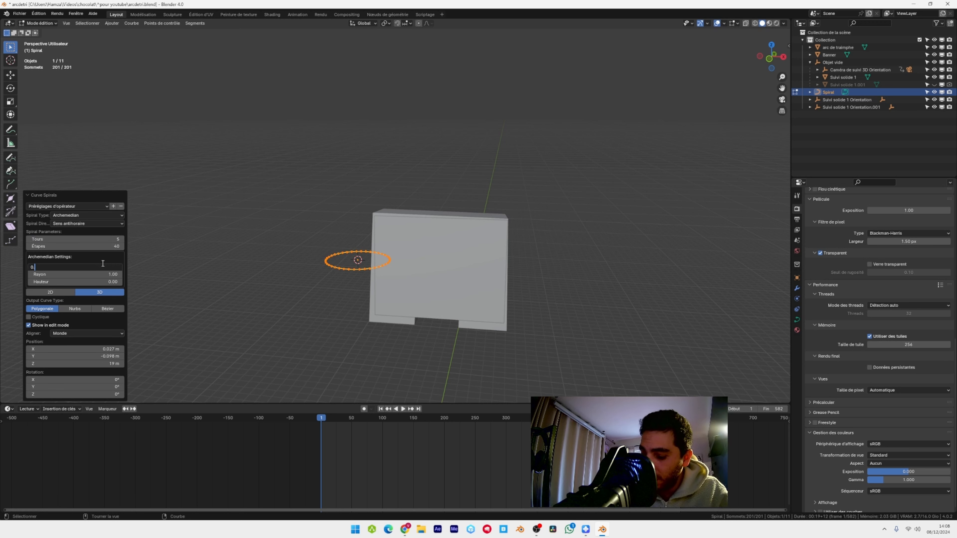
text(.6)
key(Return)
click(97, 274)
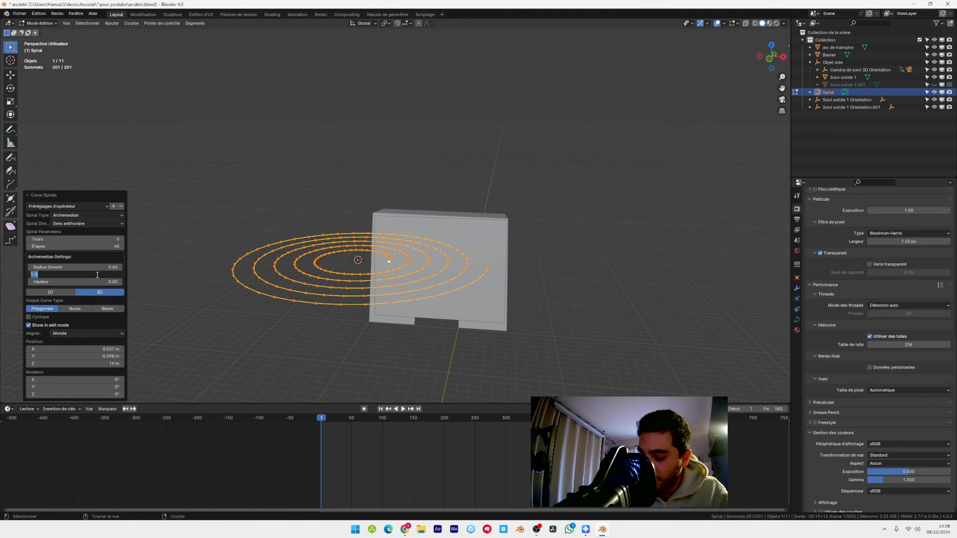
key(Return)
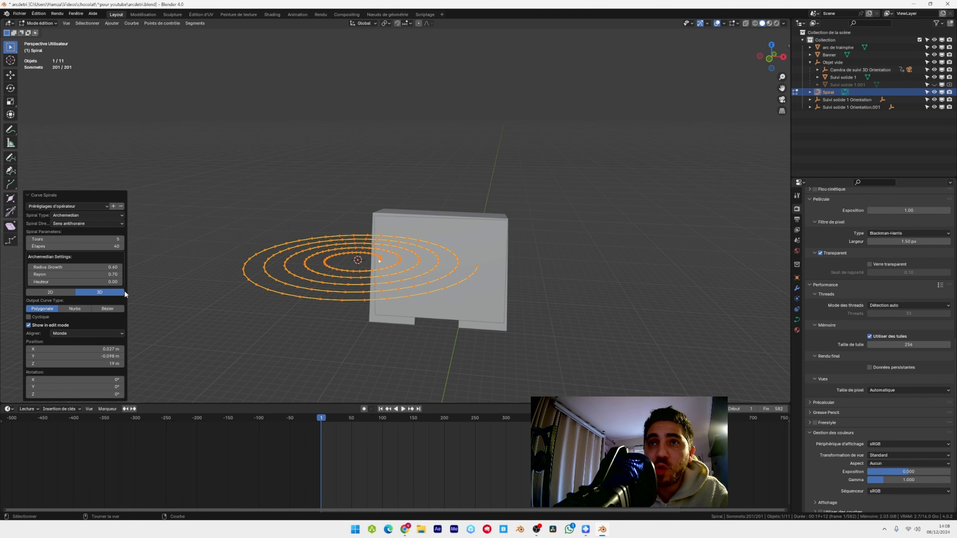
In Object Mode, move the spiral along Y to about 36.3 m and lower it to the top of the arch
middle_drag(339, 290, 354, 297)
key(Tab)
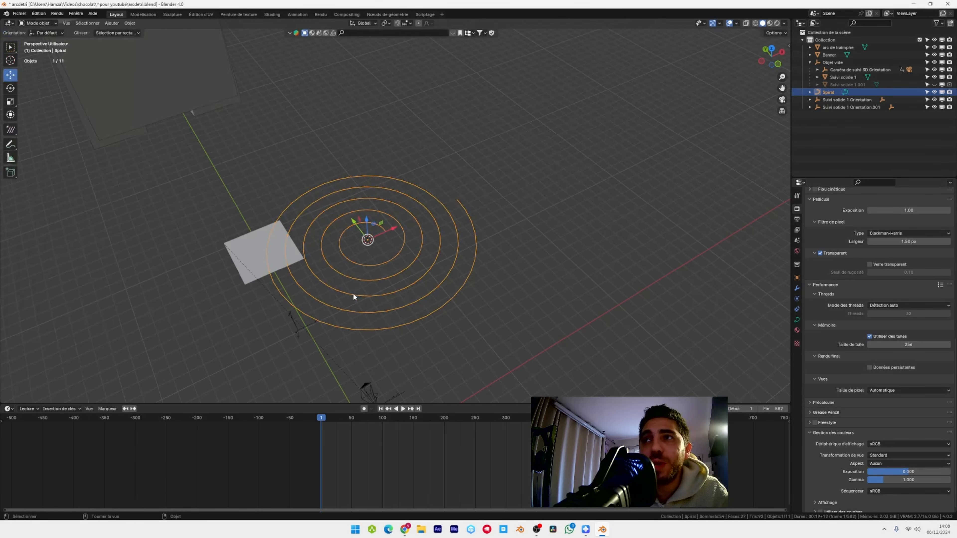
shift+middle_drag(289, 240, 321, 249)
drag(379, 230, 162, 115)
shift+middle_drag(269, 162, 448, 263)
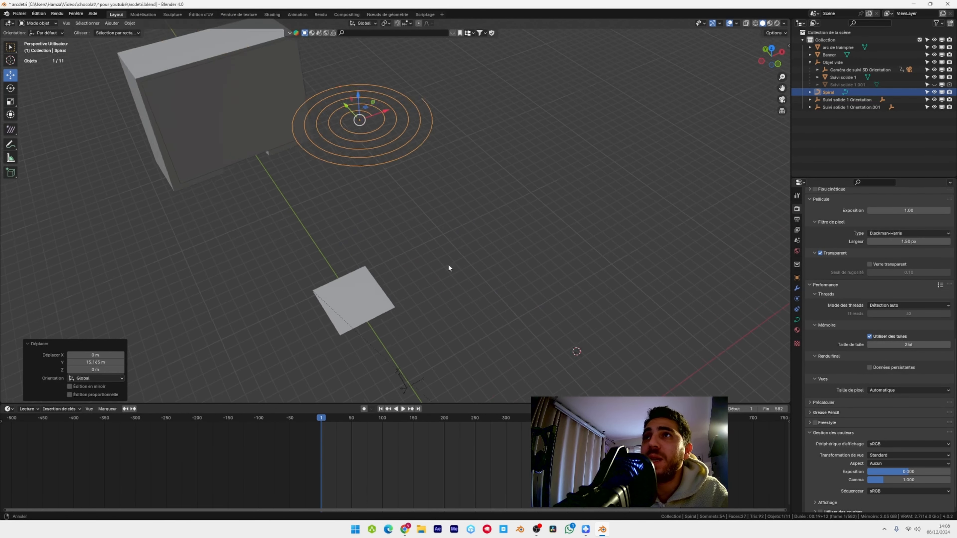
scroll(448, 260, down, 3)
drag(331, 200, 99, 192)
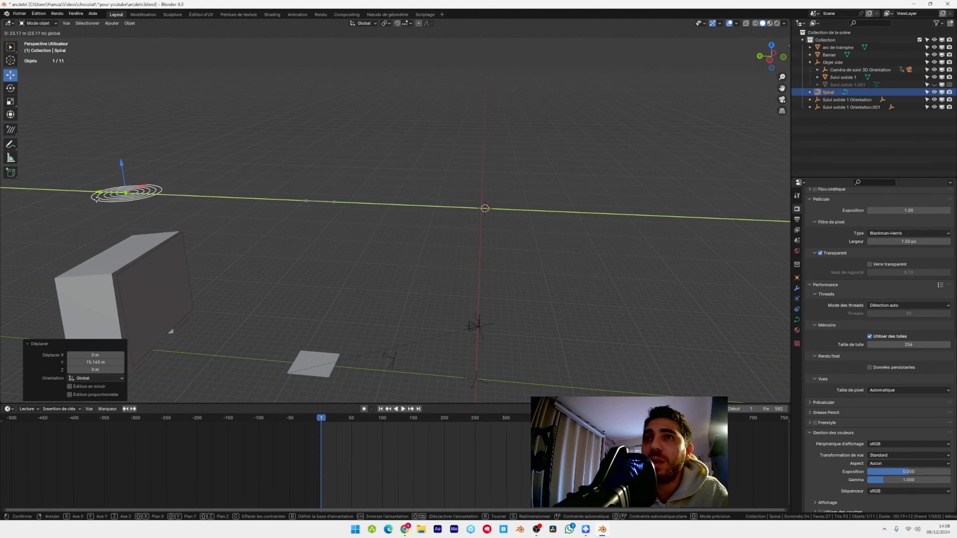
drag(121, 165, 114, 223)
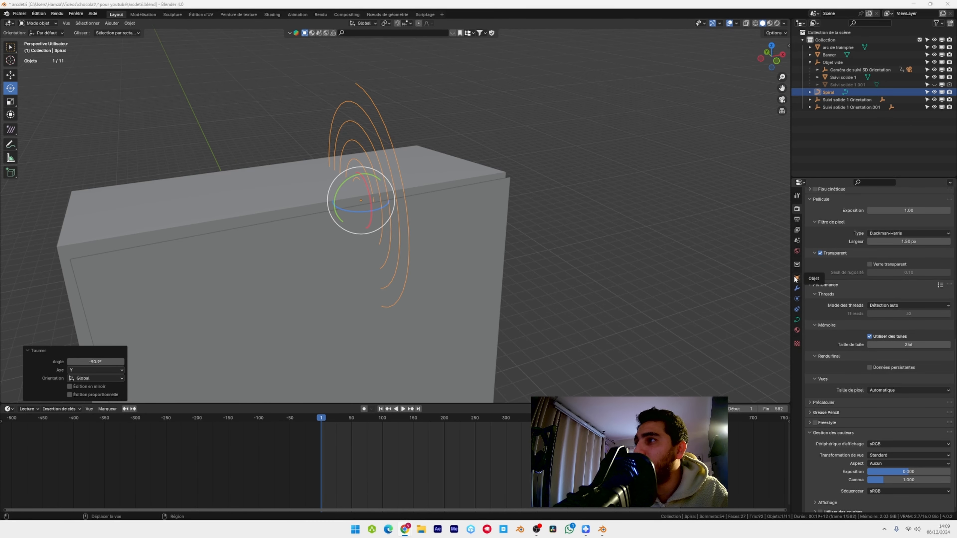
Set the spiral's rotation to 90° on X, 0° on Y and 90° on Z in its object properties
click(795, 279)
click(899, 262)
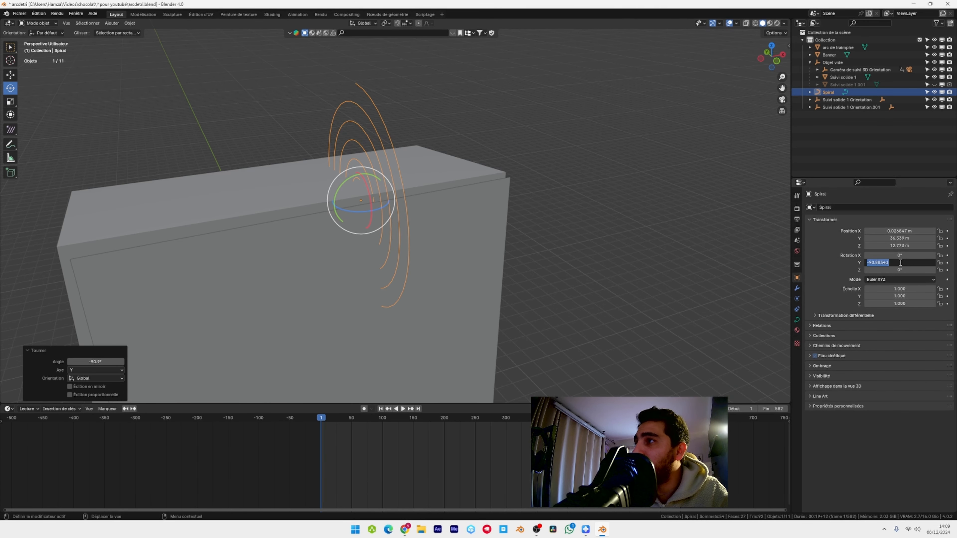
text(0)
key(Return)
click(907, 255)
text(9)
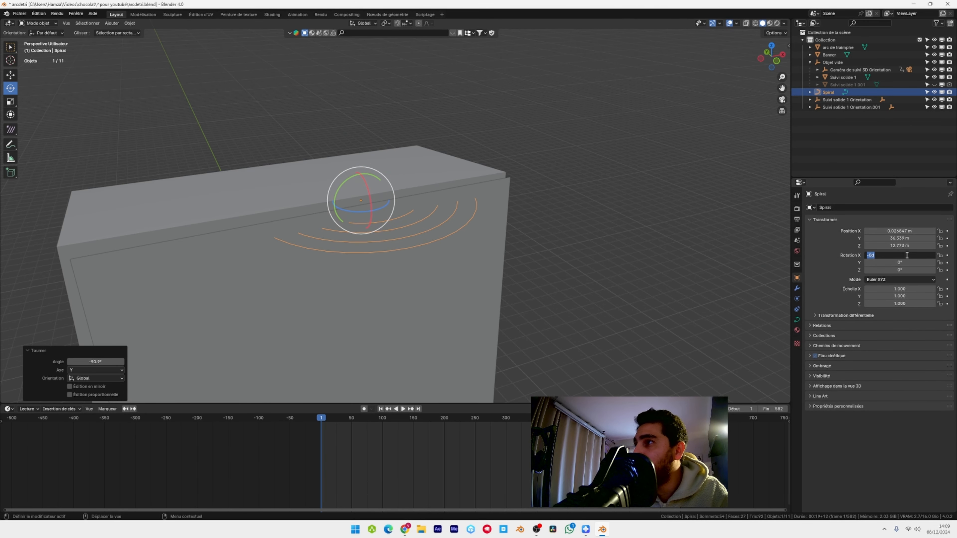
text(0)
key(Return)
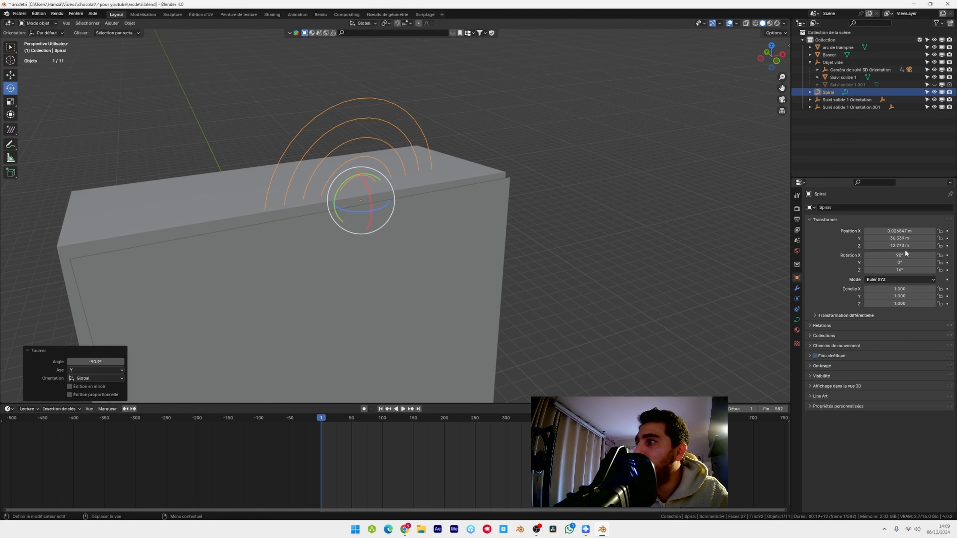
drag(900, 269, 938, 269)
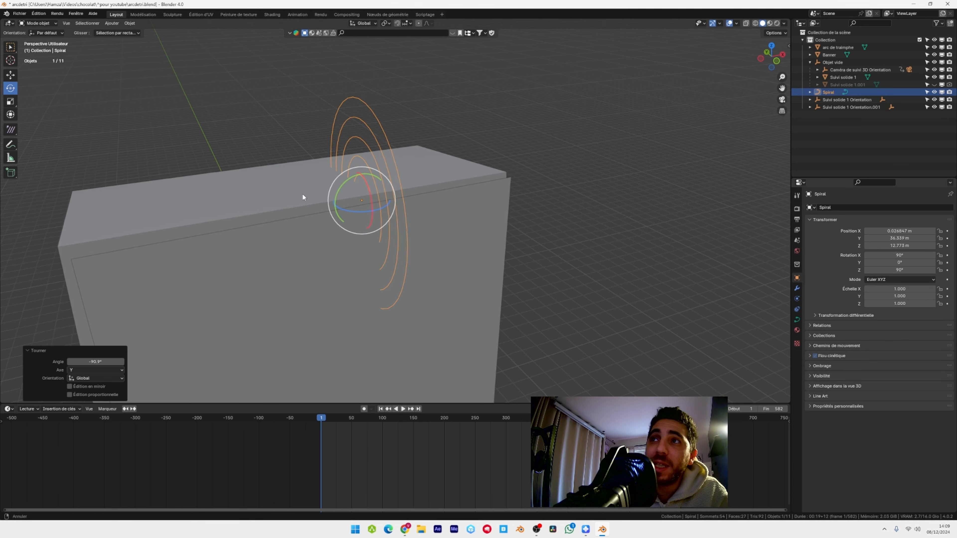
Hide the arc de triomphe object in the viewport so the banner and spiral stand alone
shift+middle_drag(303, 194, 336, 203)
click(319, 188)
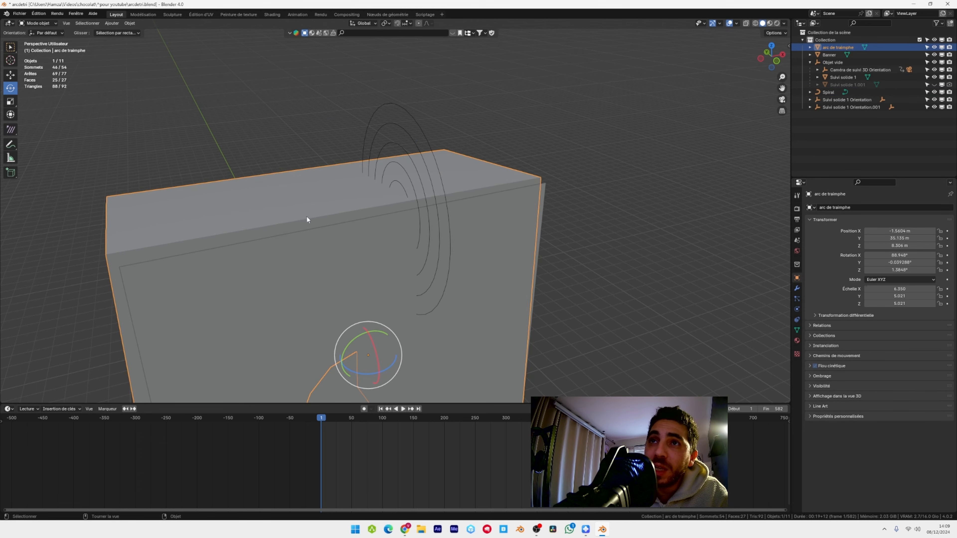
click(933, 48)
middle_drag(433, 231, 322, 193)
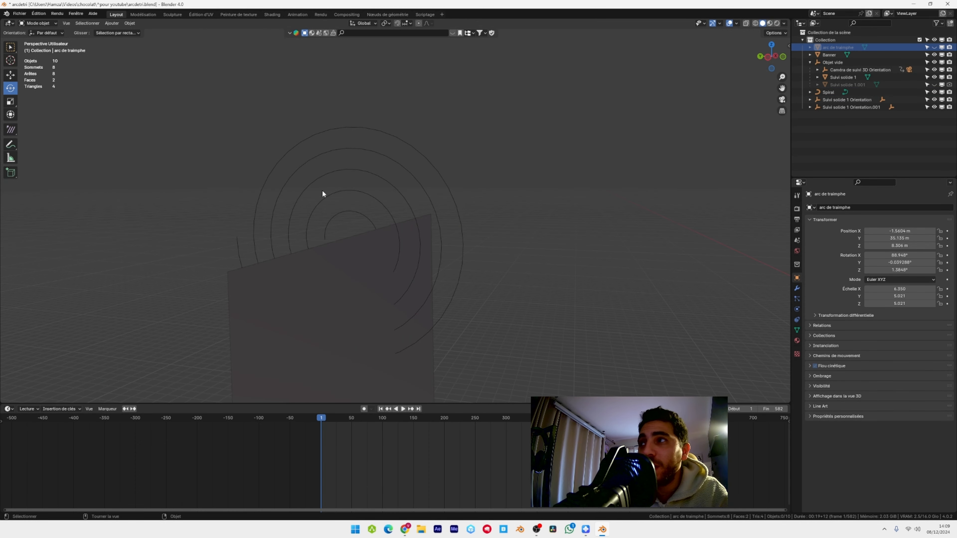
Select the spiral and move it along Y to about 34.89 m, in line with the banner plane
click(323, 193)
click(10, 74)
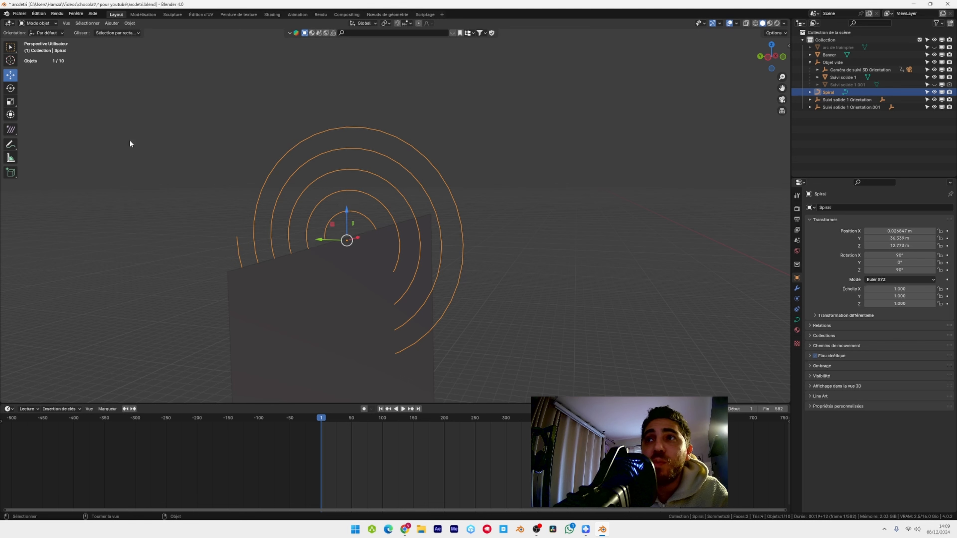
drag(314, 236, 326, 234)
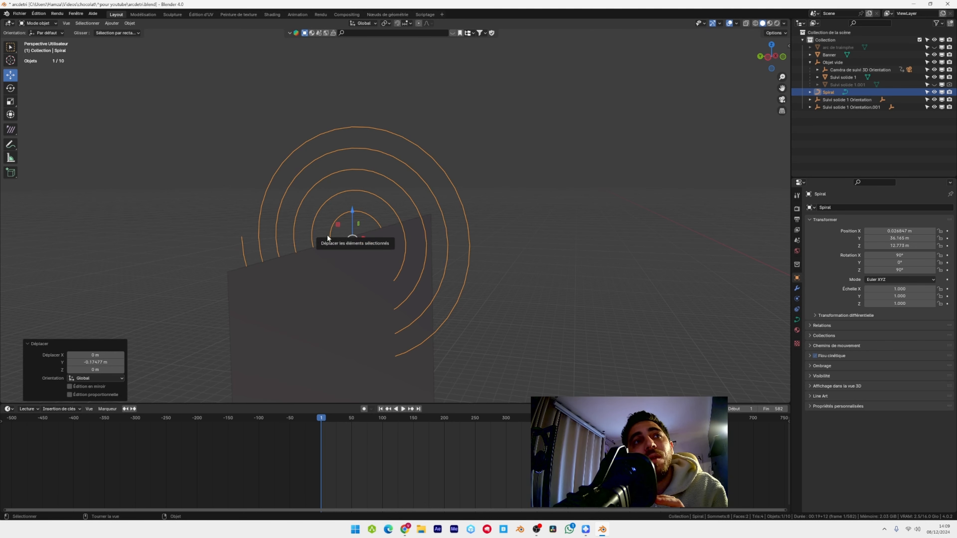
middle_drag(411, 261, 417, 223)
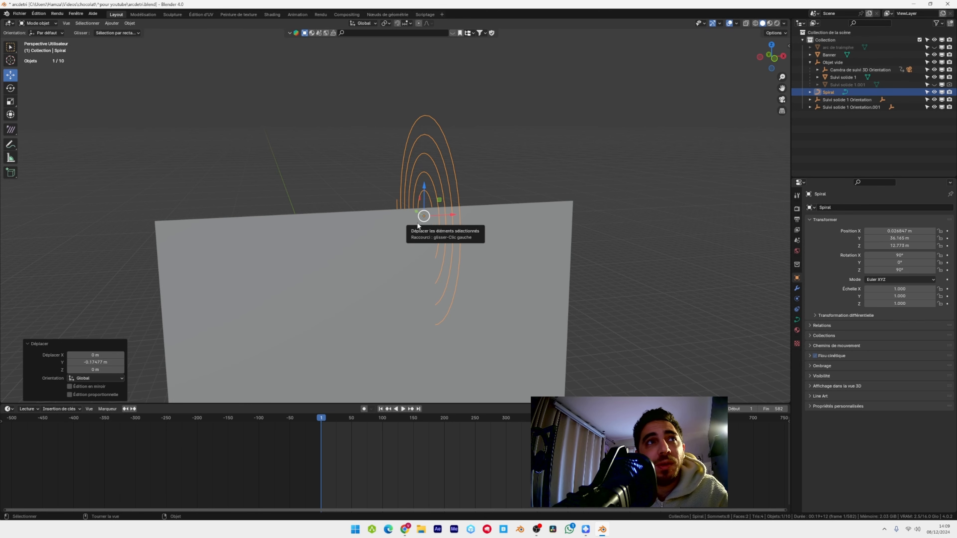
middle_drag(418, 223, 366, 222)
key(g)
key(y)
click(466, 213)
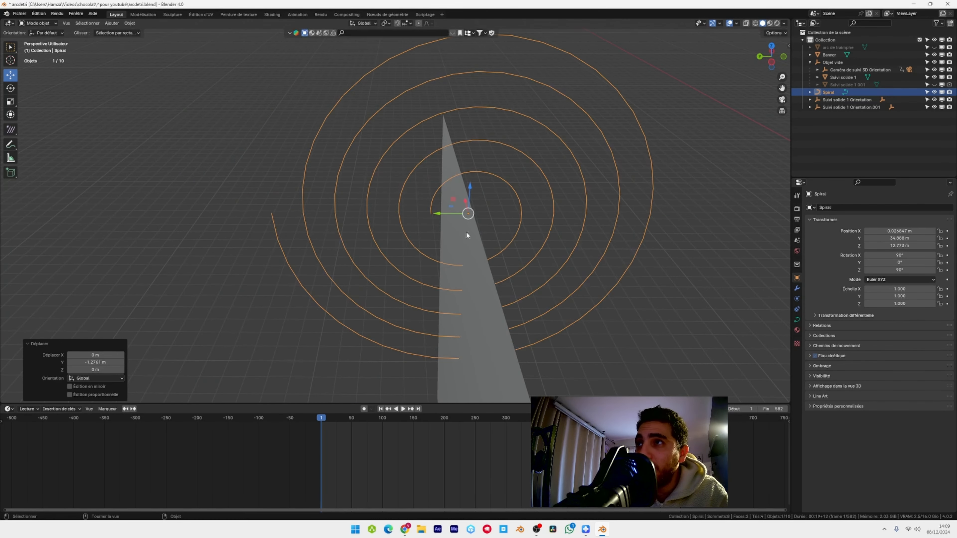
Move the spiral along X to about -1.34 m, near the middle of the banner's width
mouse_move(467, 213)
middle_down()
mouse_move(482, 282)
mouse_move(542, 271)
mouse_move(476, 226)
middle_up()
key(g)
key(x)
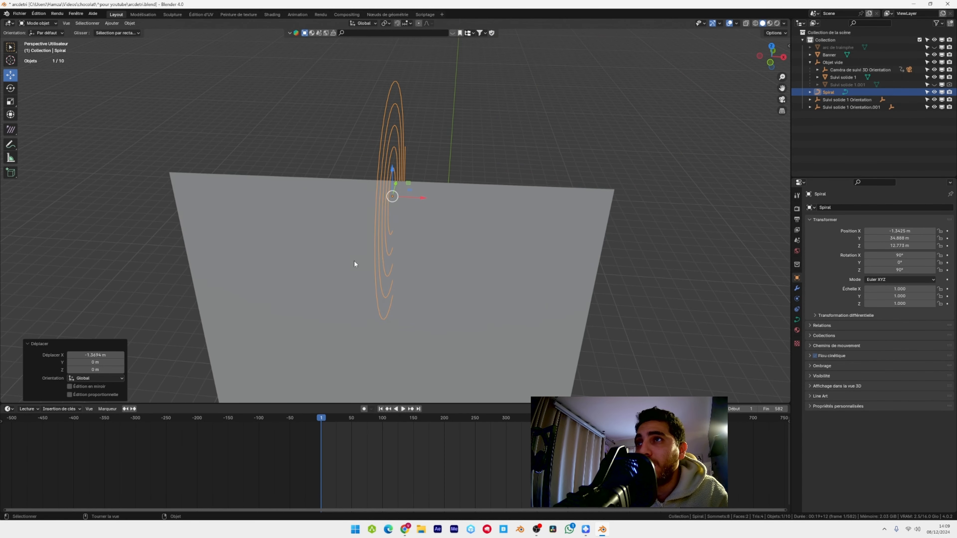
click(354, 265)
middle_drag(354, 265, 406, 242)
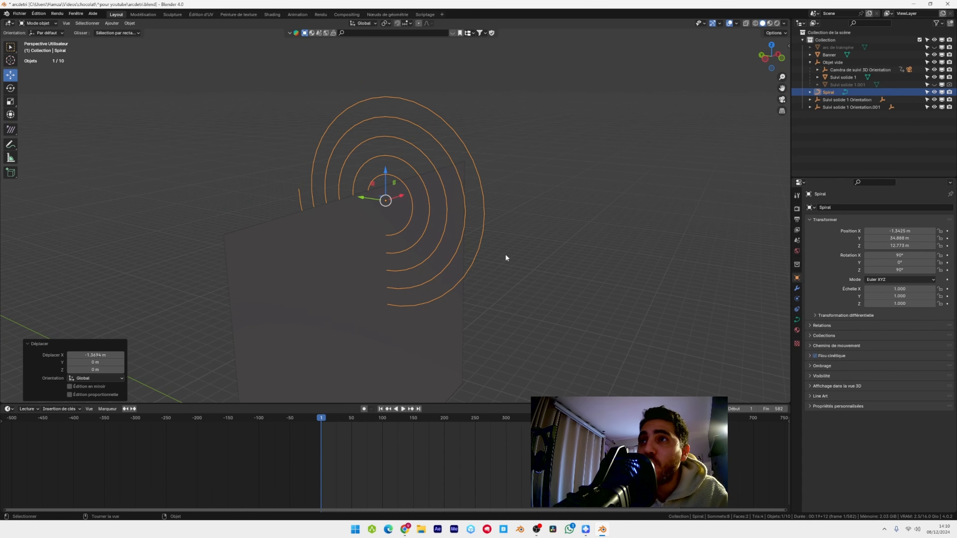
Scale the spiral down uniformly to about 0.485 and raise it along Z to about 13.2 m
key(s)
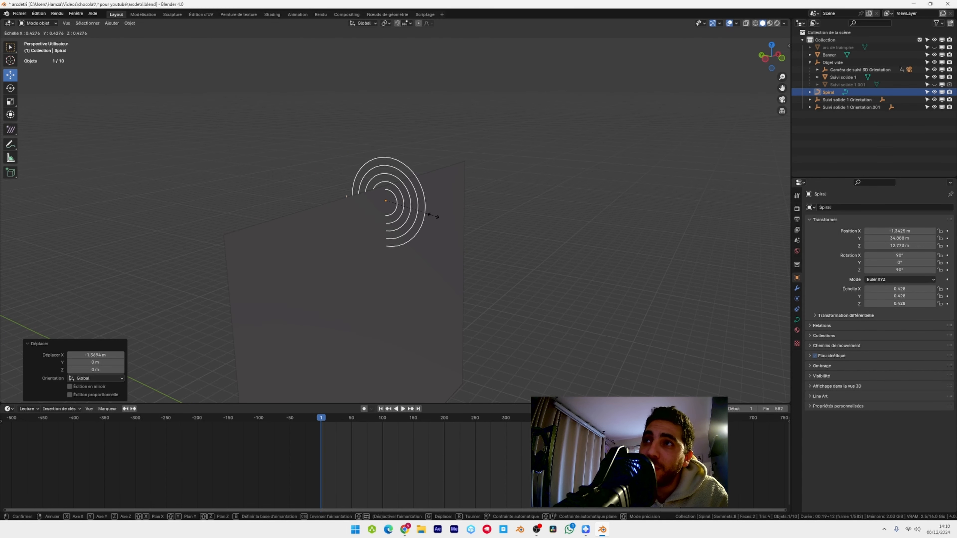
click(427, 213)
middle_drag(427, 214, 372, 198)
middle_drag(314, 292, 340, 294)
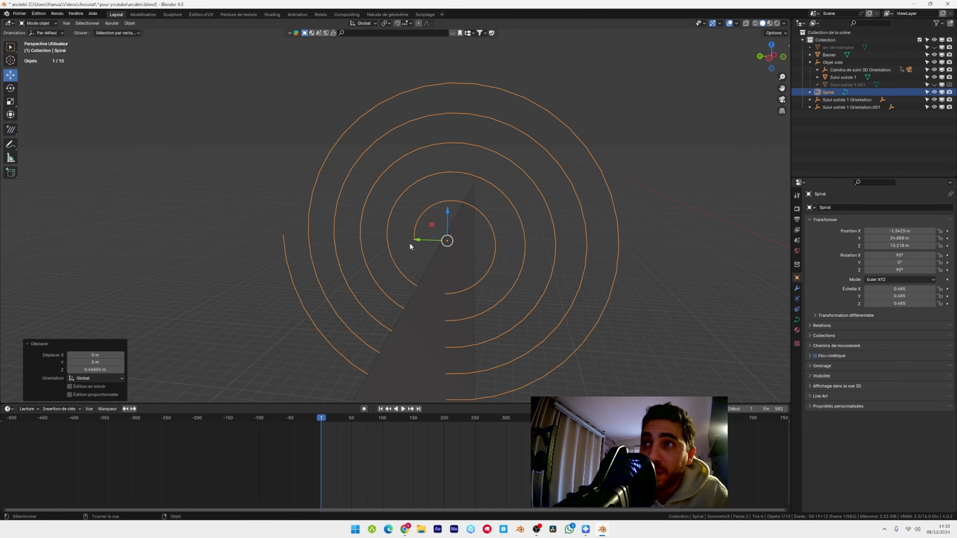
In Edit Mode, add 80 evenly spaced horizontal loop cuts to the banner plane without sliding them
click(38, 23)
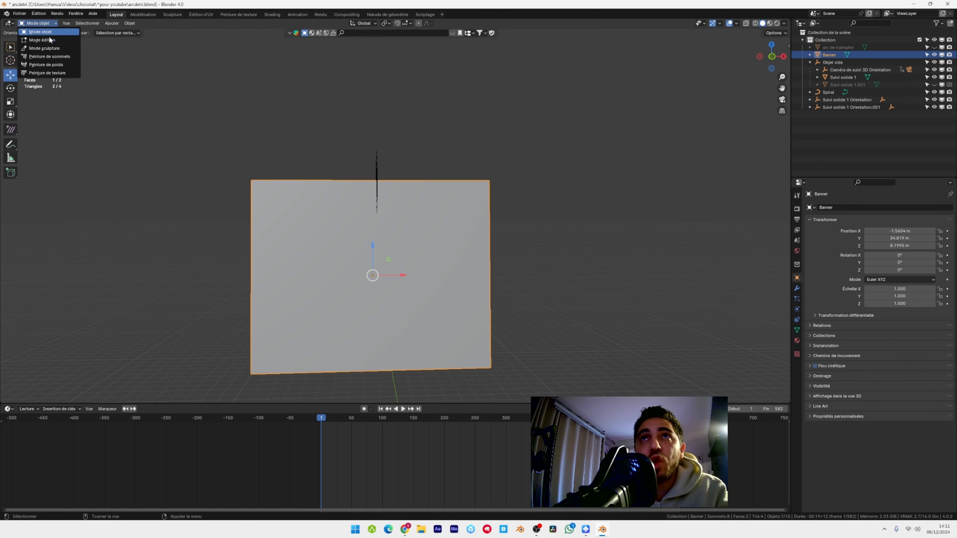
click(42, 39)
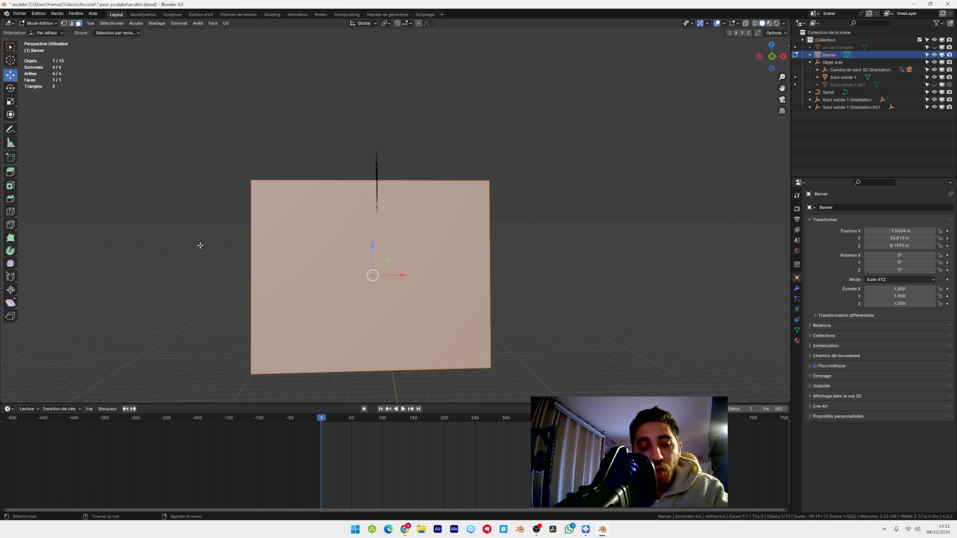
key(ctrl+r)
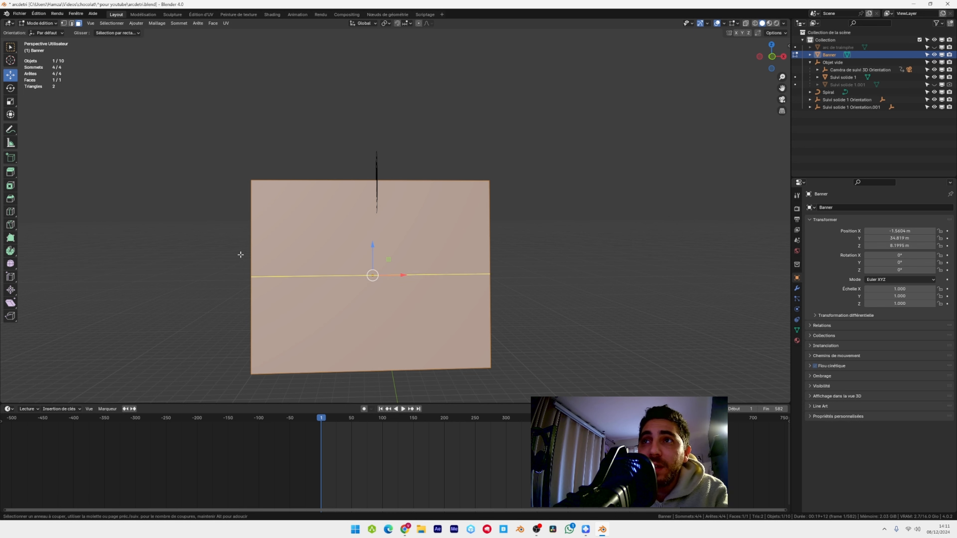
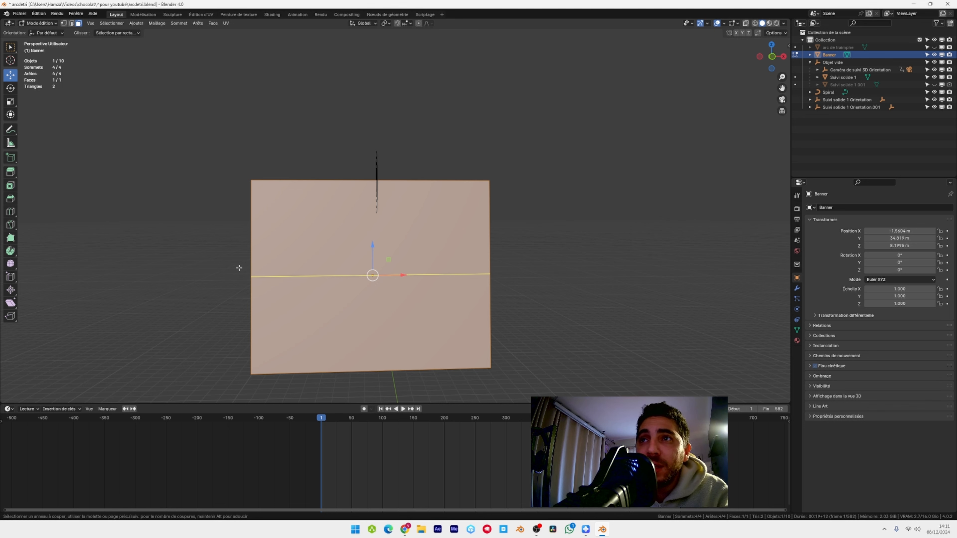
scroll(239, 268, up, 20)
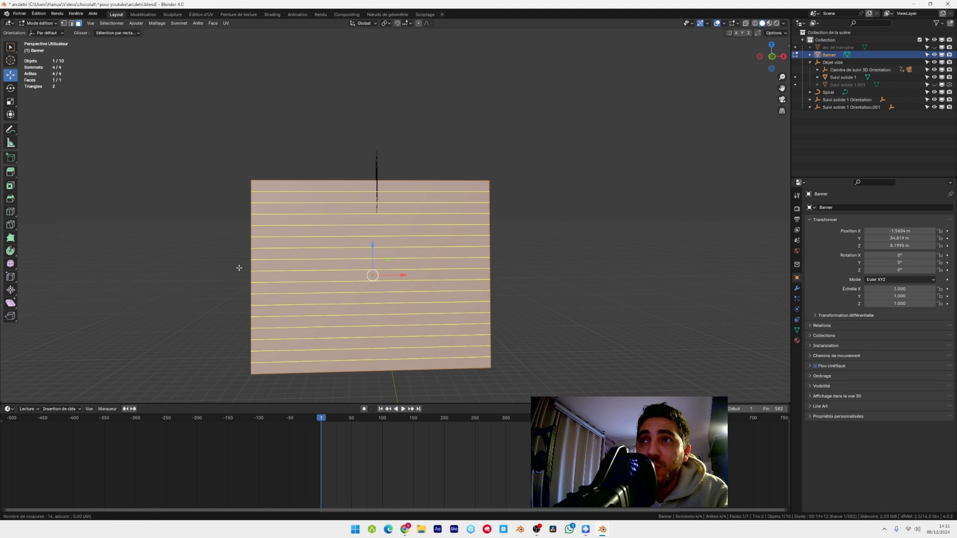
scroll(239, 268, up, 6)
scroll(239, 268, up, 18)
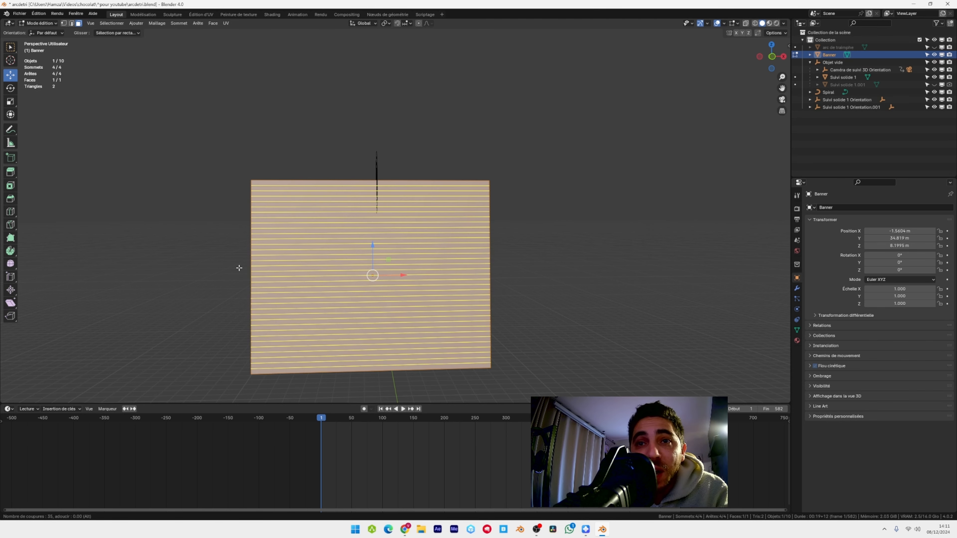
scroll(239, 268, up, 20)
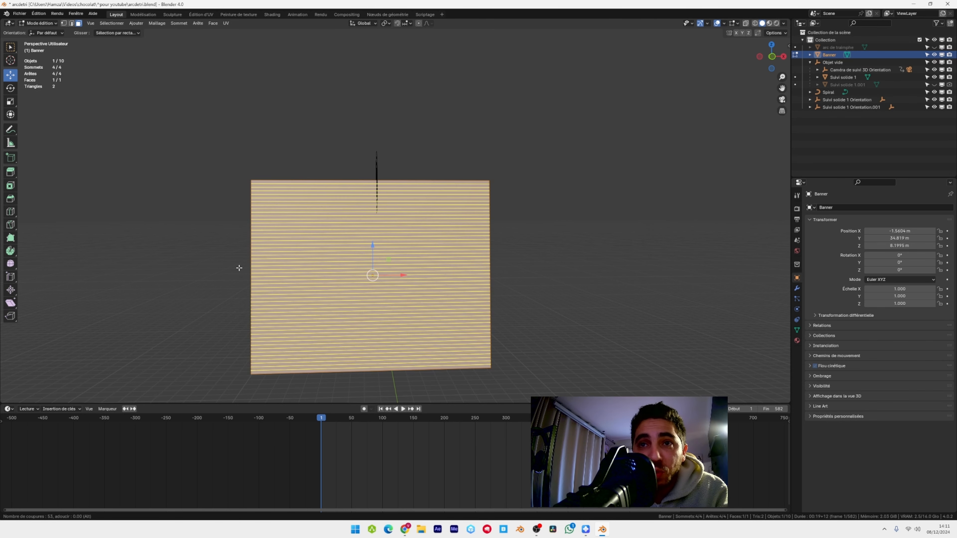
scroll(239, 267, up, 10)
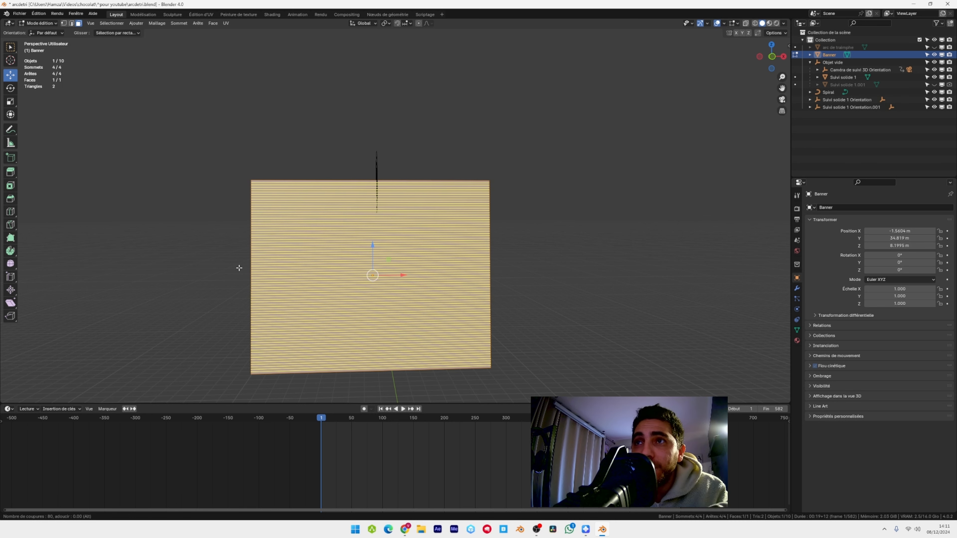
click(238, 268)
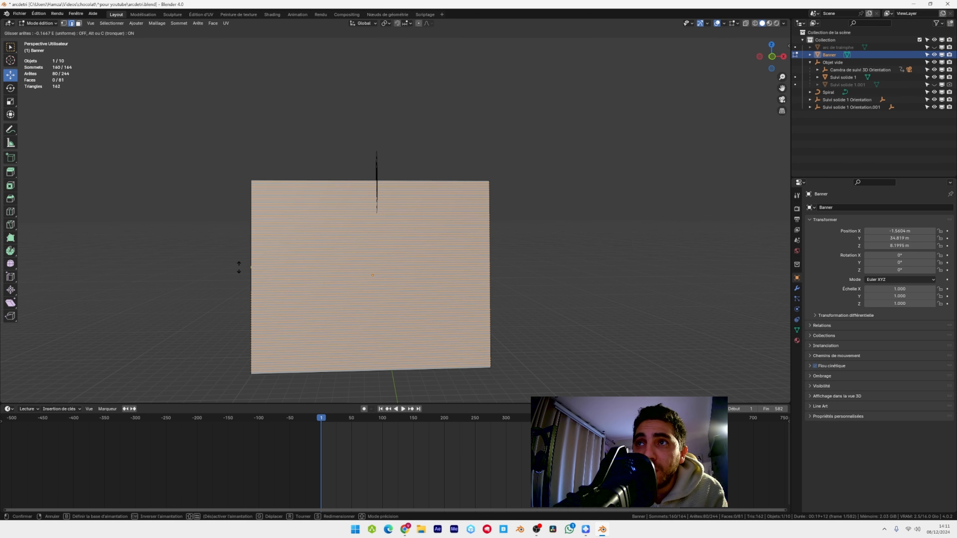
right_click(196, 266)
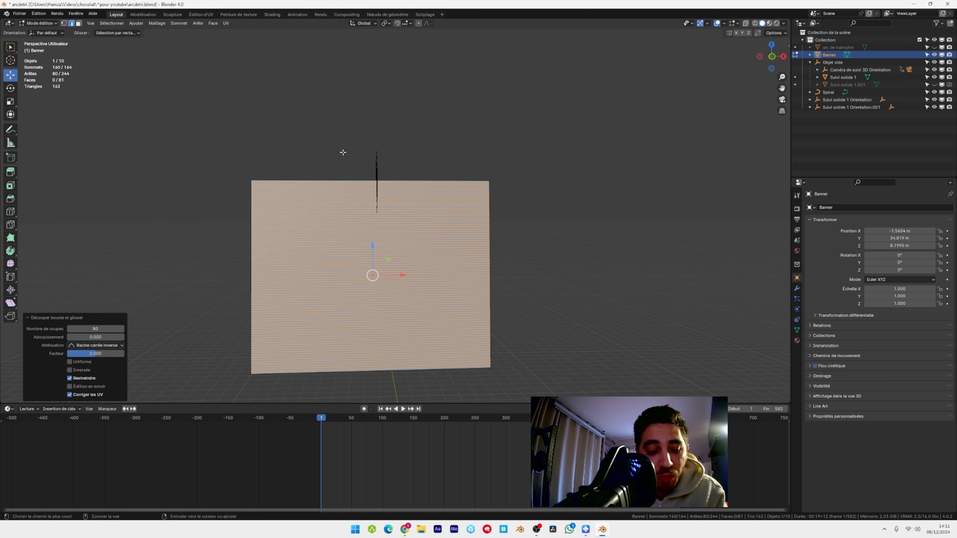
Add 102 evenly spaced vertical loop cuts across the banner plane
key(ctrl+r)
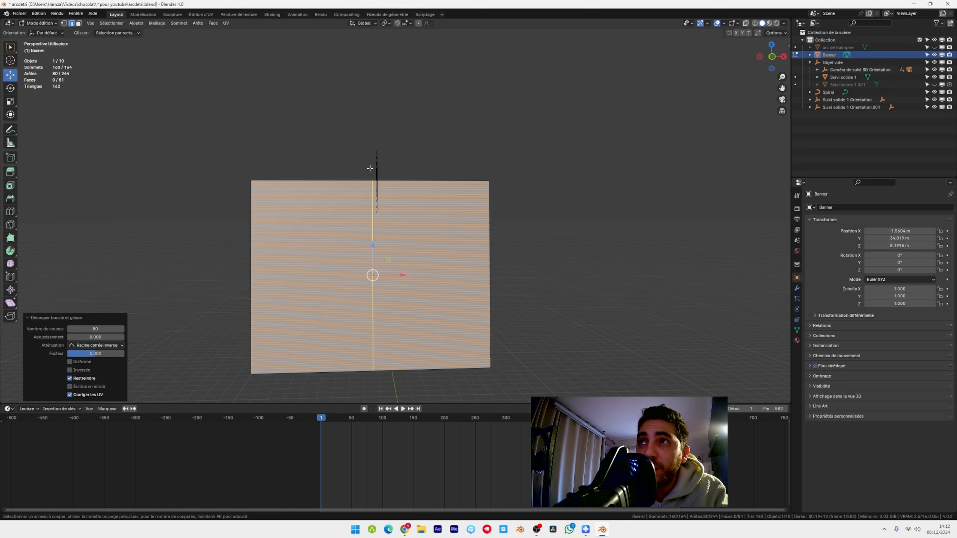
scroll(370, 168, up, 13)
scroll(369, 168, up, 20)
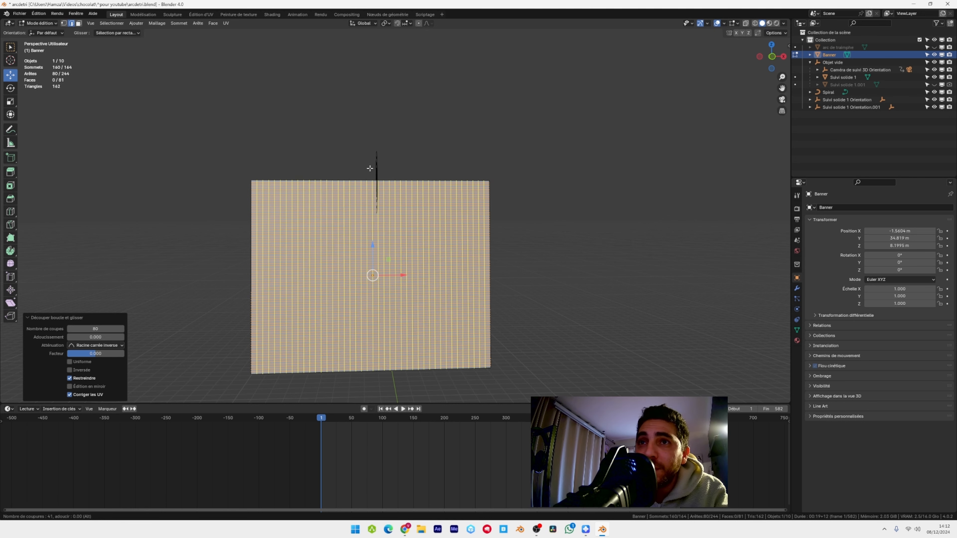
scroll(370, 168, up, 20)
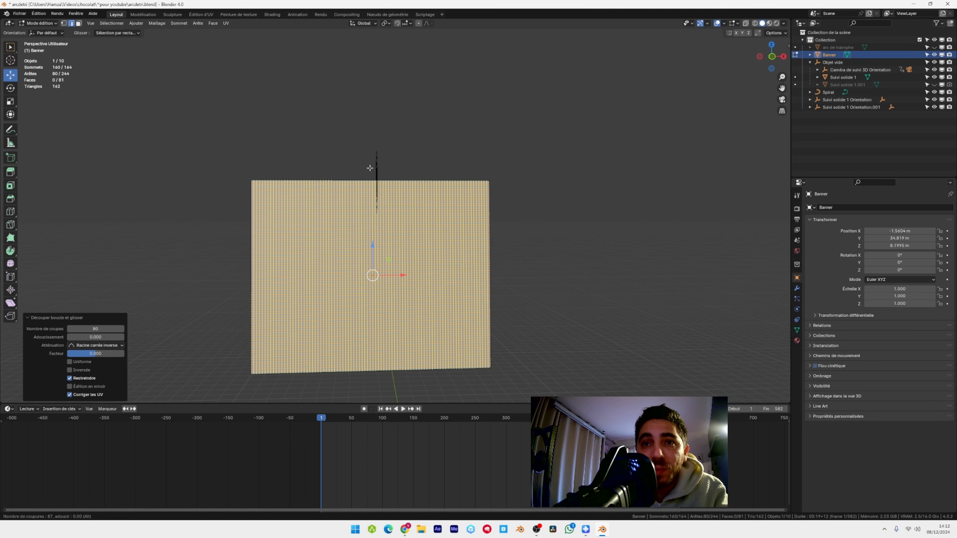
scroll(369, 169, up, 11)
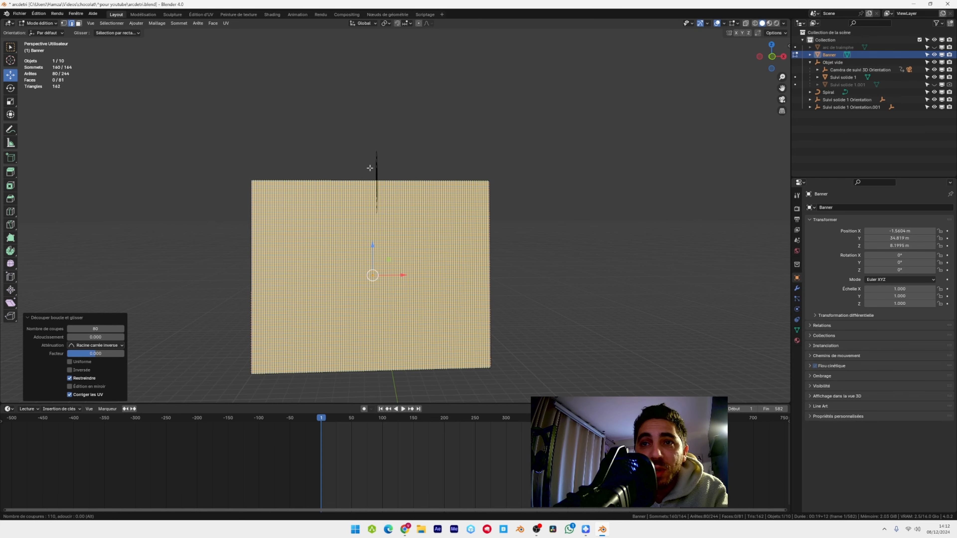
key(Escape)
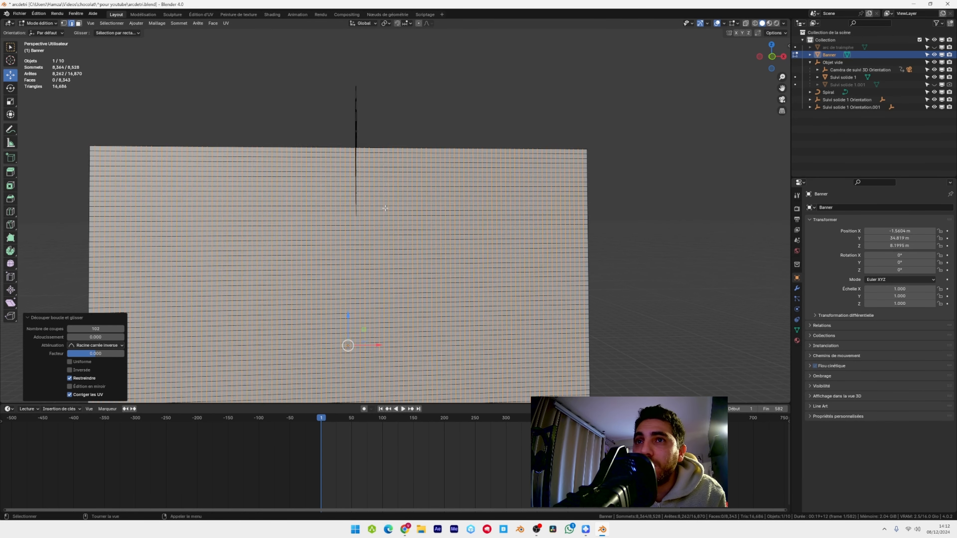
scroll(360, 226, down, 2)
middle_drag(360, 241, 360, 226)
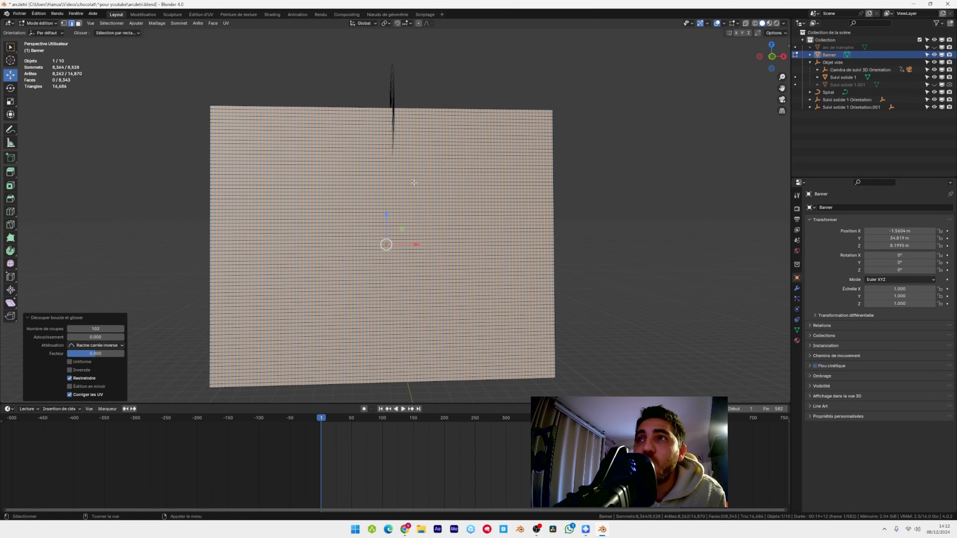
scroll(371, 163, up, 3)
scroll(381, 111, down, 3)
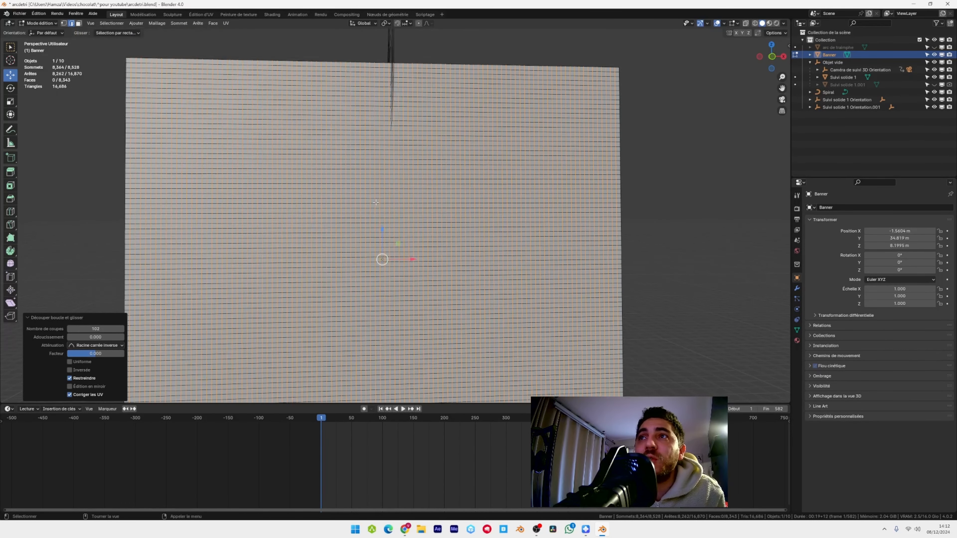
scroll(248, 237, down, 1)
Return the banner to Object Mode and open the list of object operations
key(Tab)
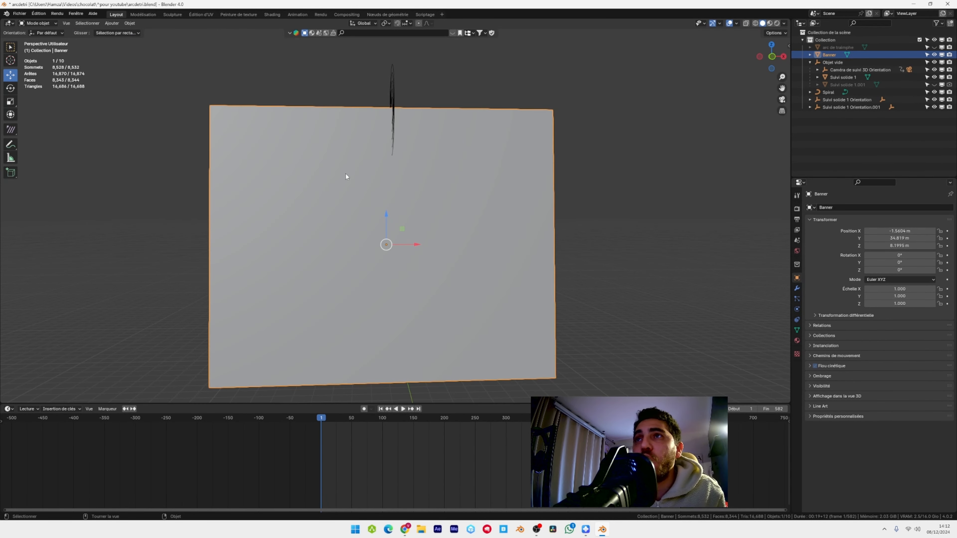
click(130, 22)
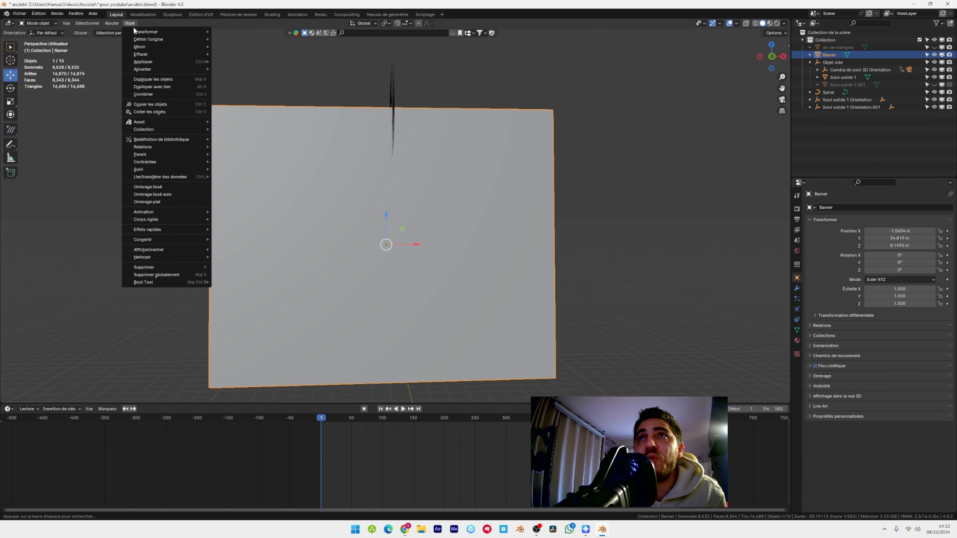
Apply the Banner's rotation and scale
mouse_move(150, 64)
click(263, 89)
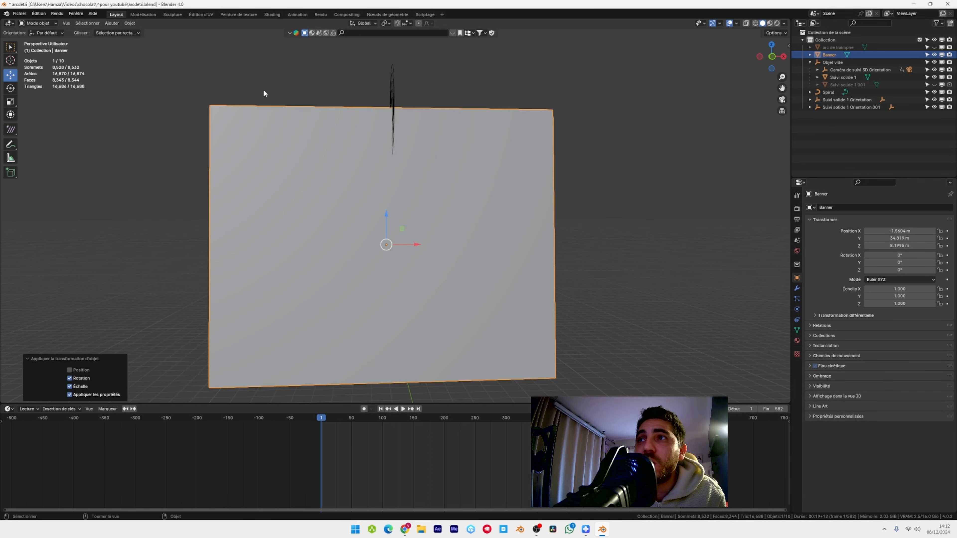
middle_drag(263, 88, 397, 176)
click(375, 190)
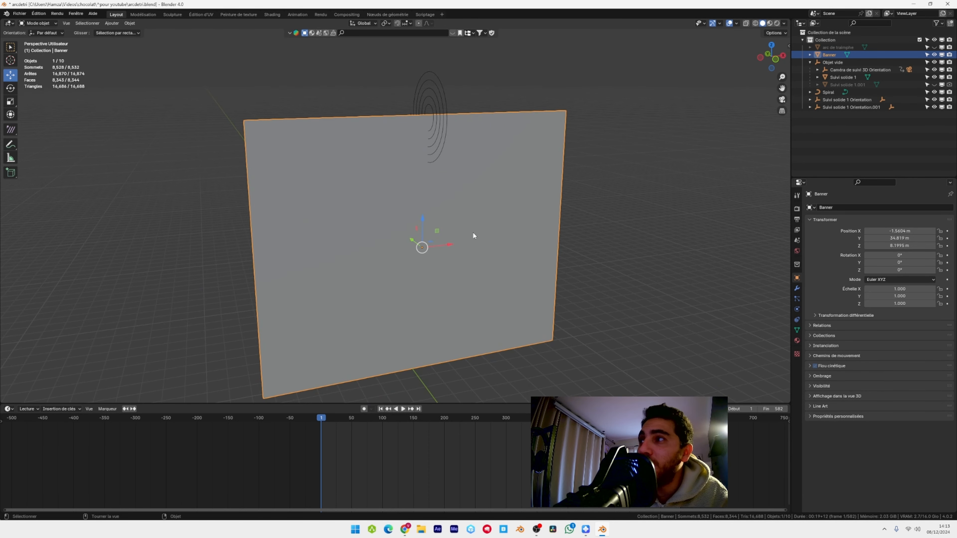
Add a Curve (Courbe) modifier to the Banner and assign the Spiral as its curve object
click(797, 288)
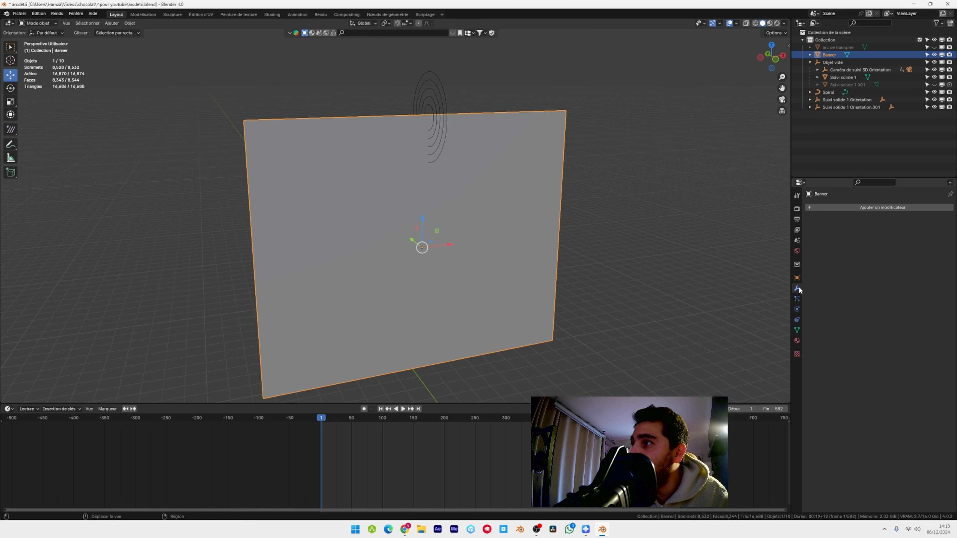
click(886, 206)
click(885, 203)
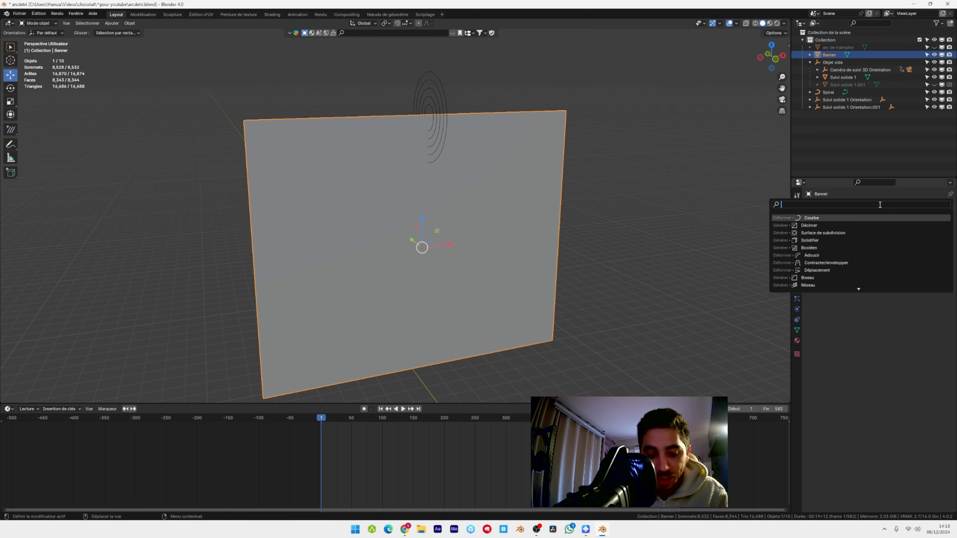
text(courb)
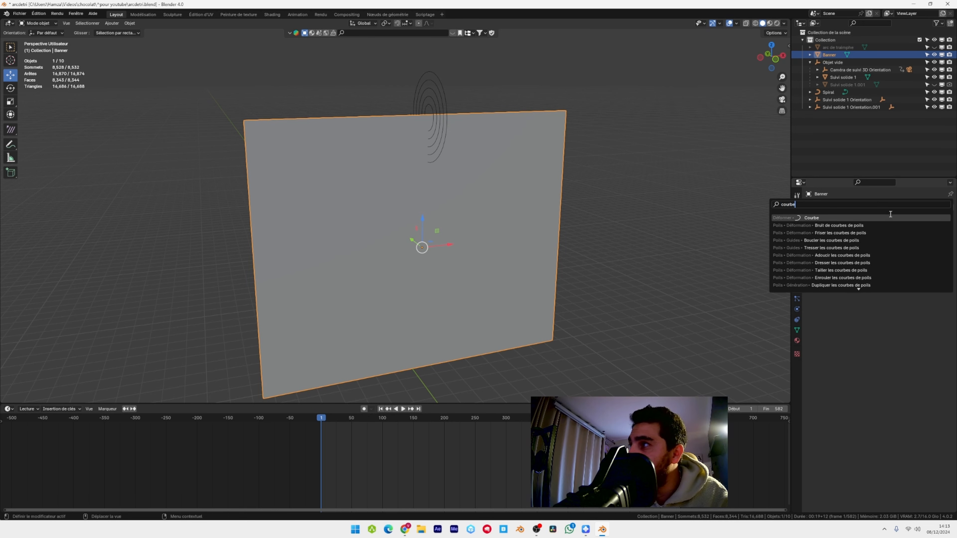
text(e)
click(857, 217)
click(939, 230)
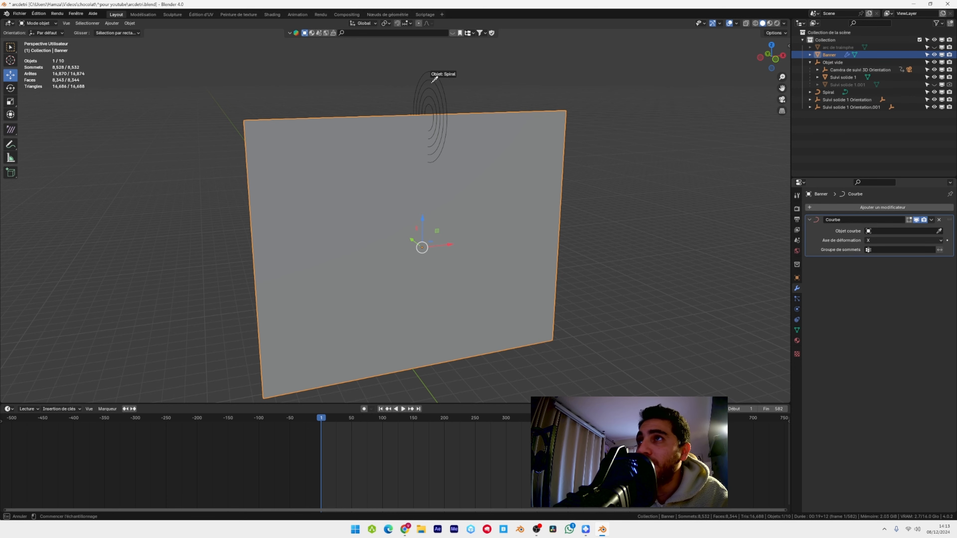
click(437, 82)
Compare Y, Z and -Y as the Curve modifier's deformation axis and keep -Y so the Banner rolls up
middle_drag(423, 197, 484, 216)
click(896, 237)
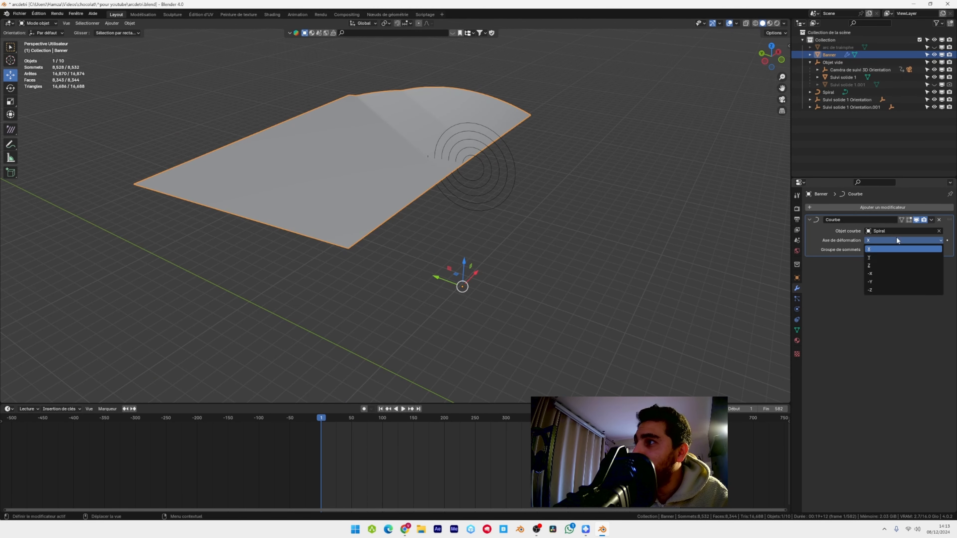
click(874, 256)
click(885, 239)
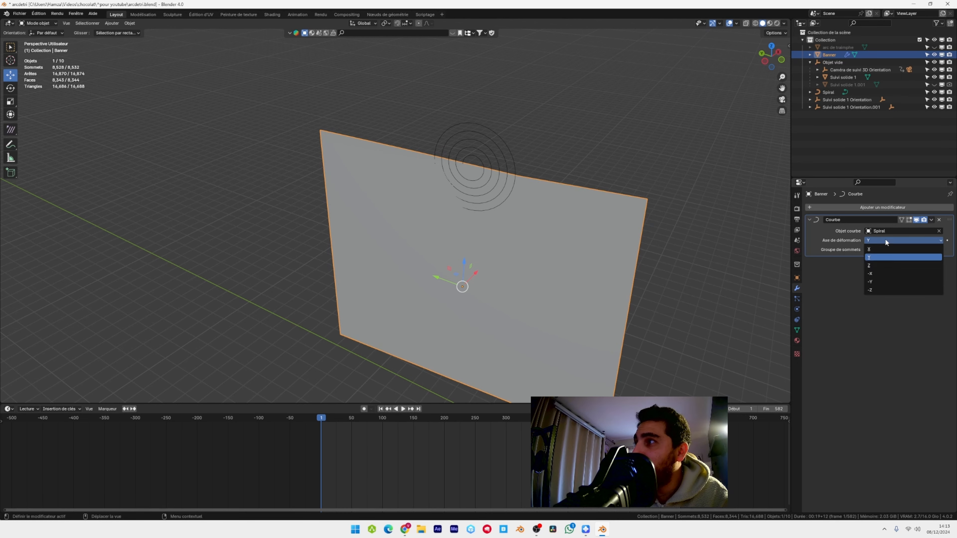
click(888, 265)
middle_drag(583, 292, 597, 260)
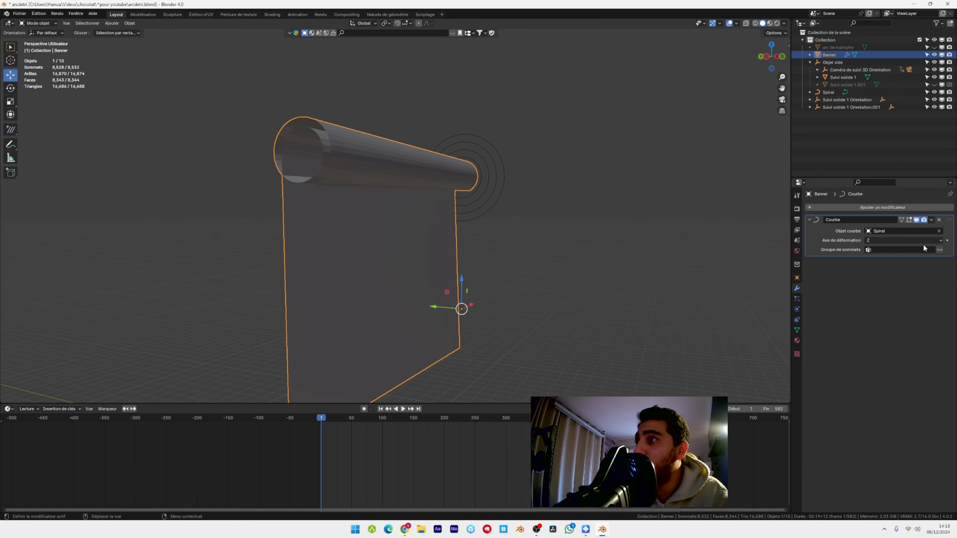
click(915, 238)
click(888, 280)
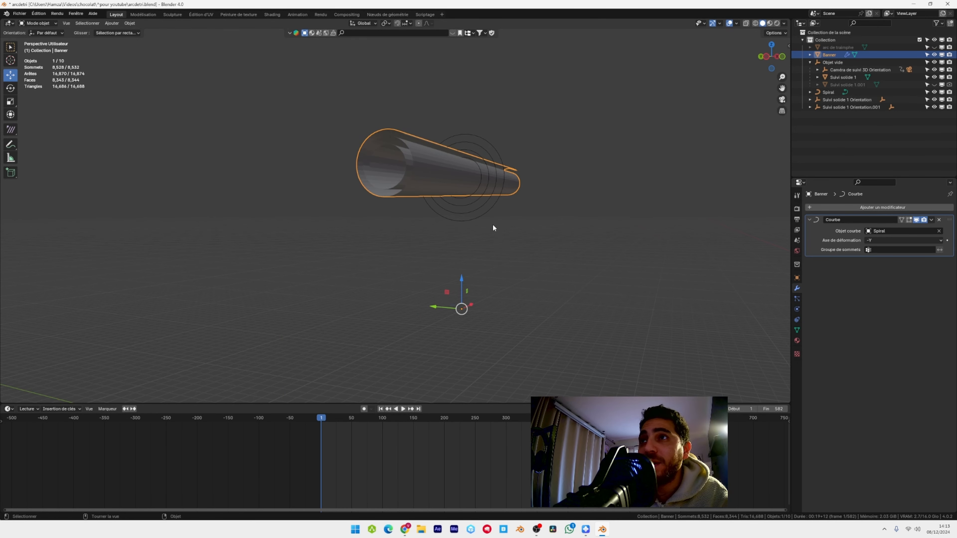
middle_drag(493, 227, 383, 183)
scroll(478, 209, up, 2)
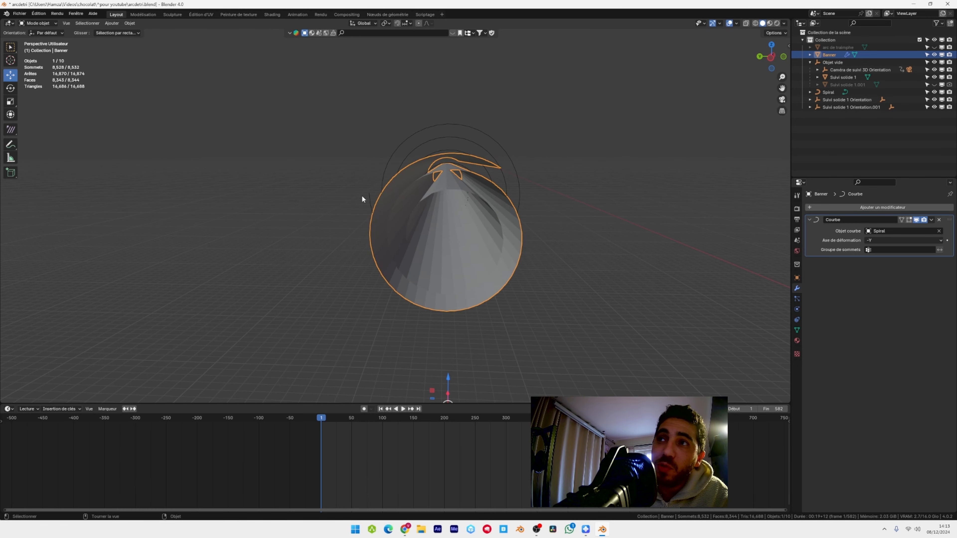
middle_drag(446, 183, 440, 181)
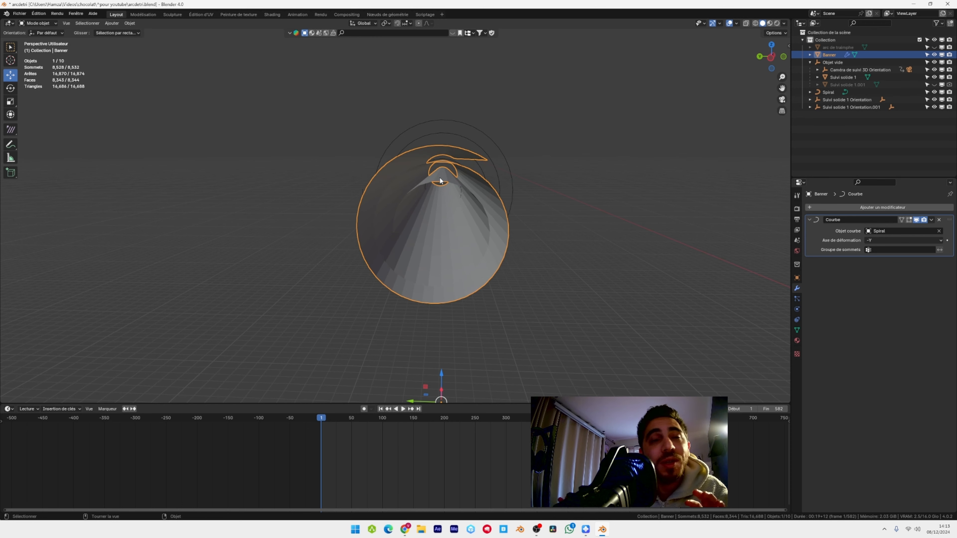
Select the Spiral curve, enter Edit mode and select a single point on one of its loops
click(451, 122)
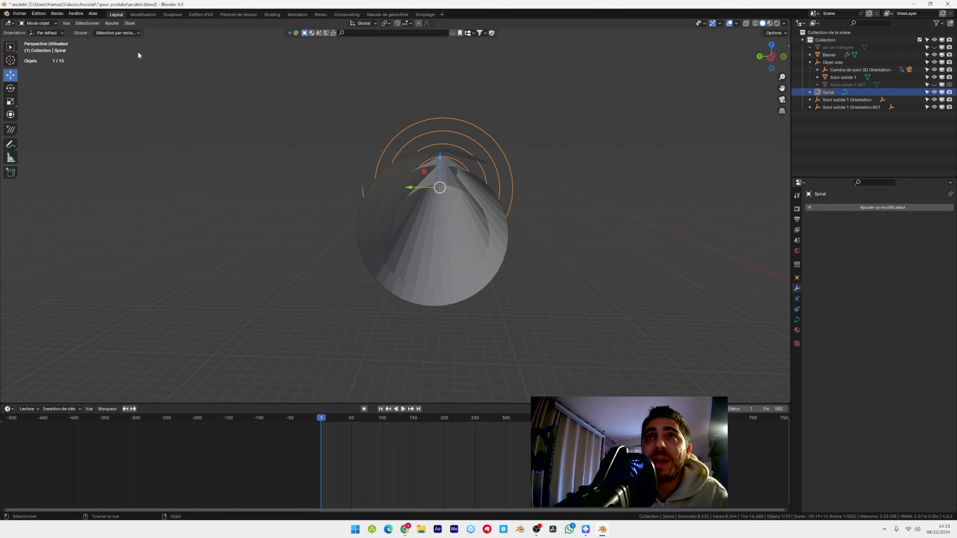
click(37, 23)
click(38, 38)
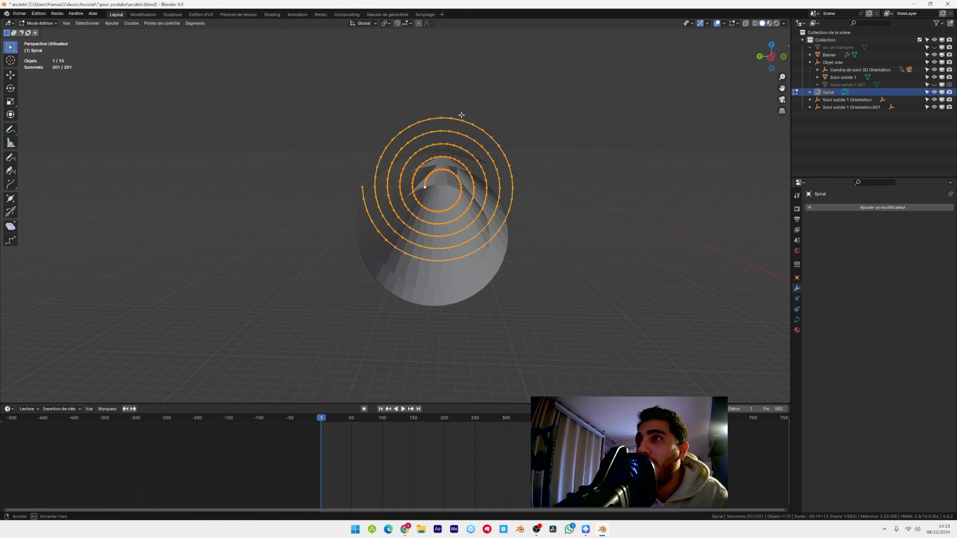
middle_drag(462, 115, 459, 115)
key(KP_3)
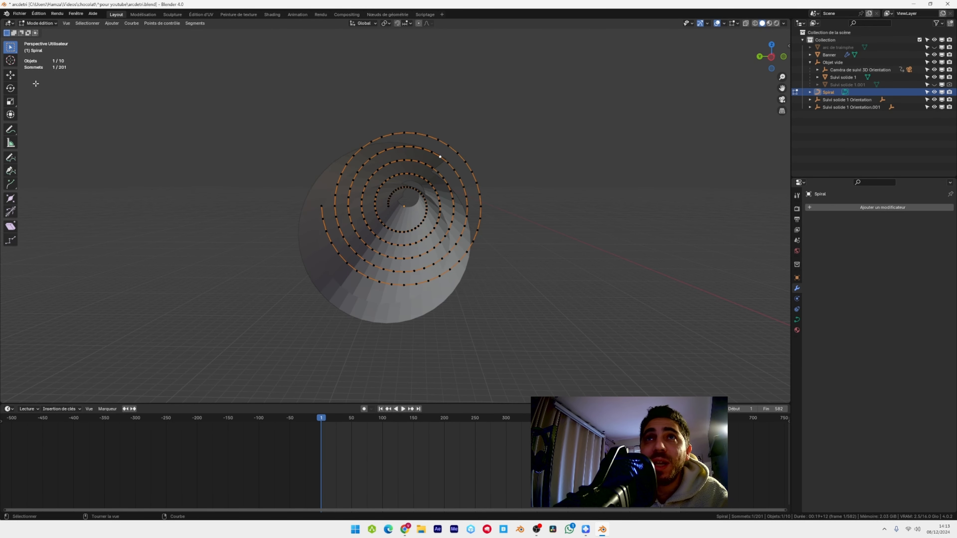
Try to move a single Spiral point down about 0.37 m along Z and undo the move
click(11, 75)
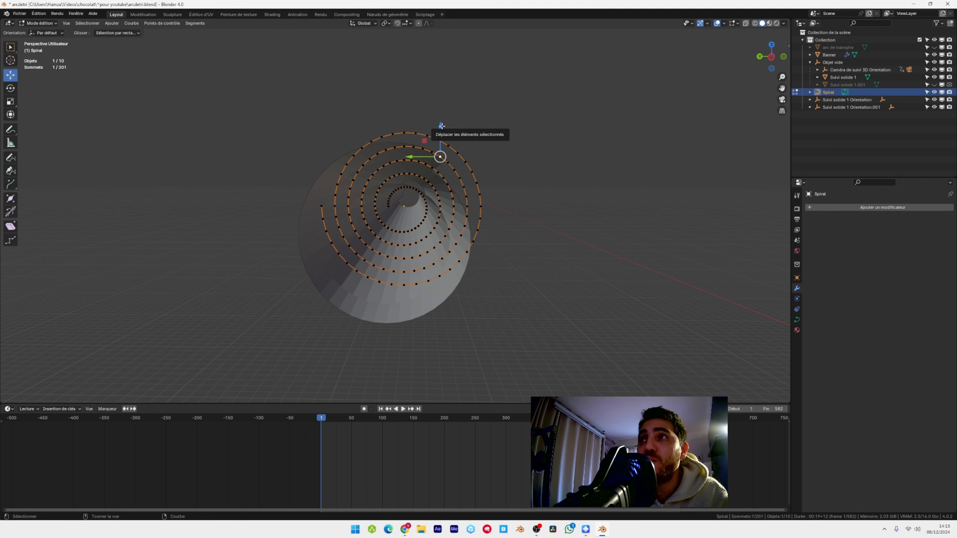
mouse_move(440, 127)
mouse_down()
mouse_move(430, 158)
mouse_move(450, 142)
mouse_up()
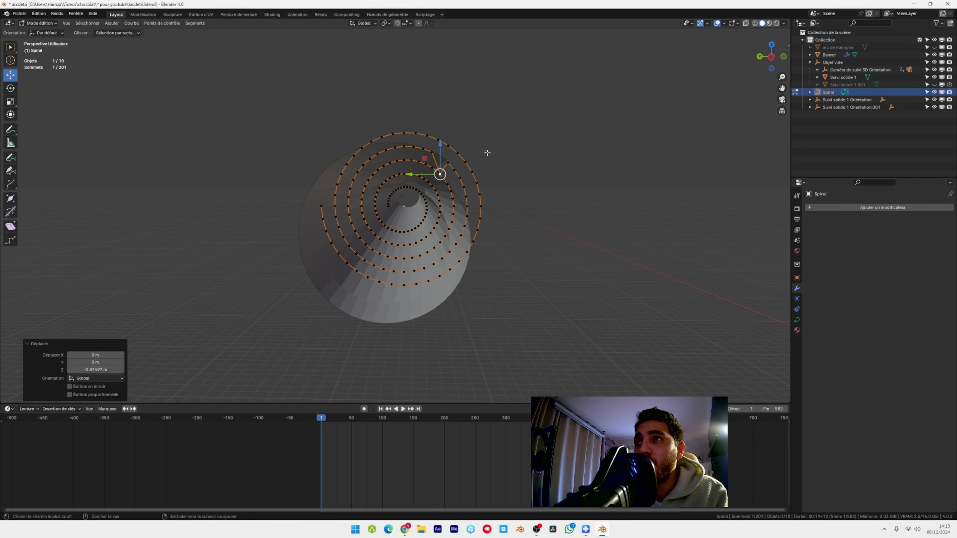
key(ctrl+z)
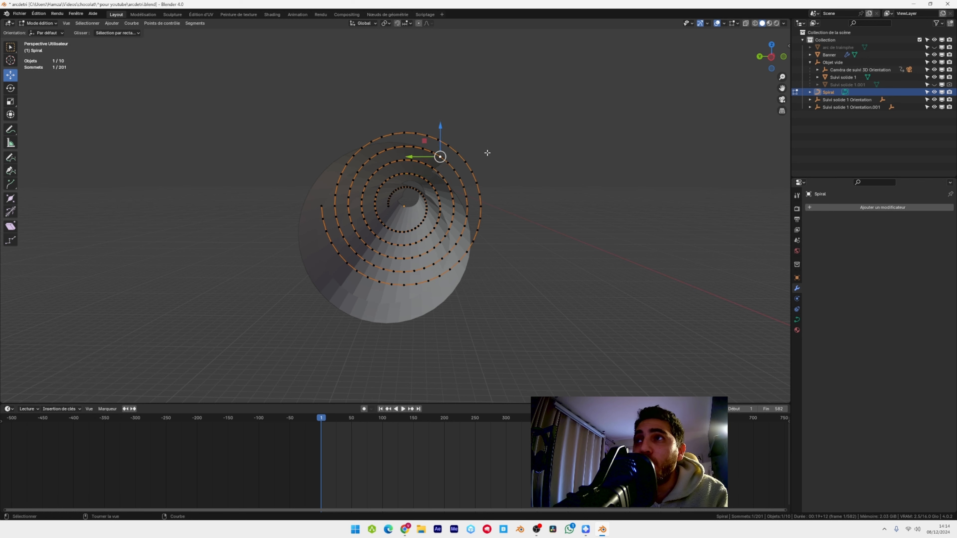
mouse_move(440, 130)
mouse_down()
mouse_move(424, 145)
mouse_move(438, 172)
mouse_move(432, 138)
mouse_up()
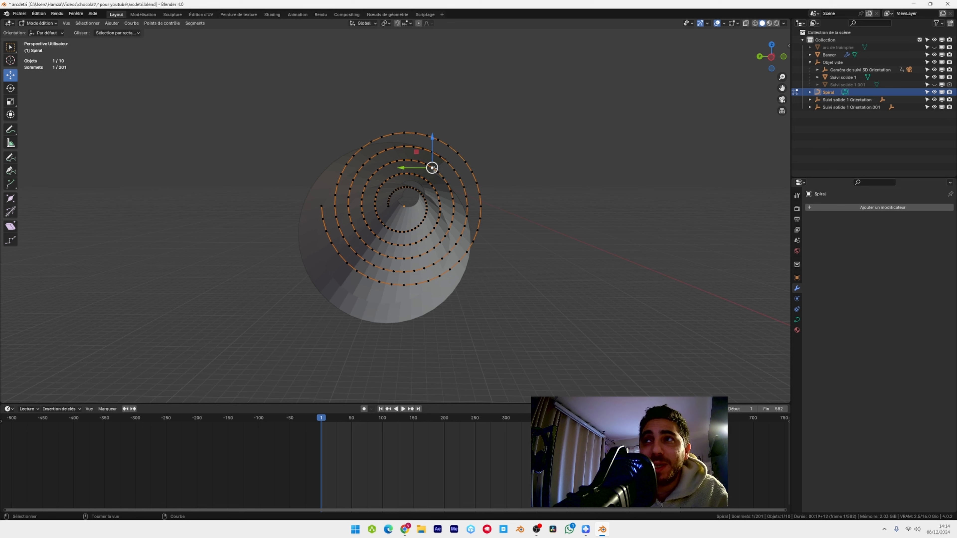
Grow the selection from the Spiral's outer end to 106 points, delete these vertices and return to Object mode
click(320, 207)
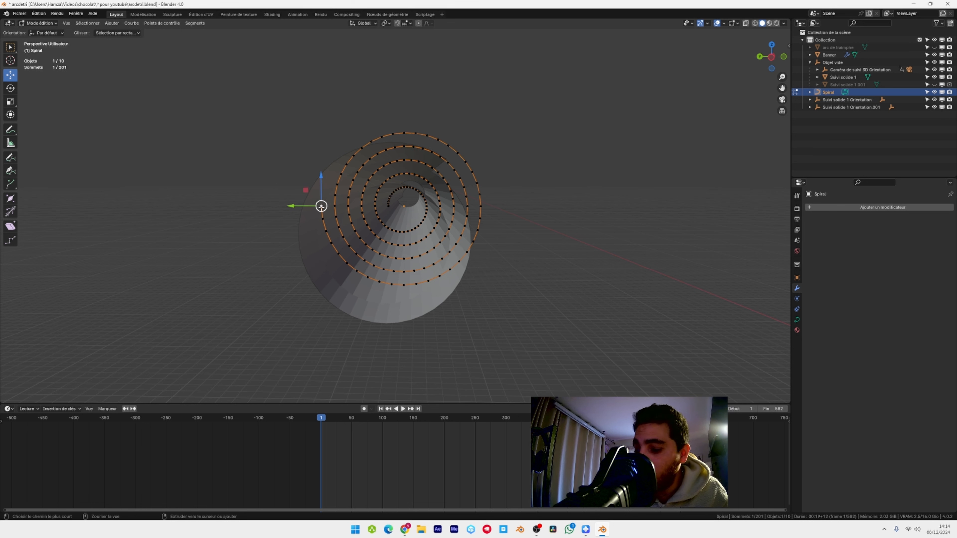
key(ctrl+KP_Add)
key(ctrl+KP_Add)
key(ctrl+KP_Add)
key(ctrl+KP_Add)
key(ctrl+KP_Add)
key(ctrl+KP_Add)
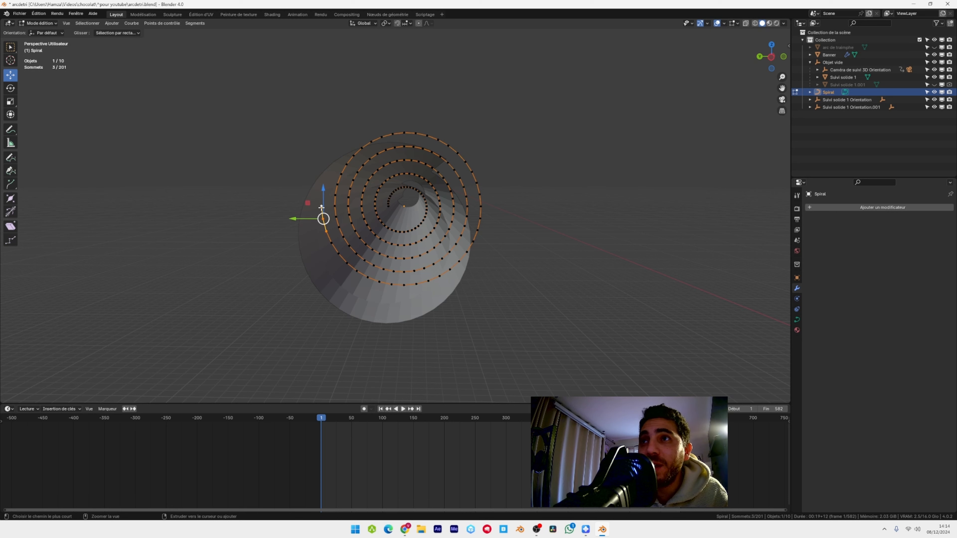
key(ctrl+KP_Add)
key(ctrl+KP_Add)
key(ctrl+KP_Add)
key(ctrl+KP_Add)
key(ctrl+KP_Add)
key(ctrl+KP_Add)
key(ctrl+KP_Add)
key(ctrl+KP_Add)
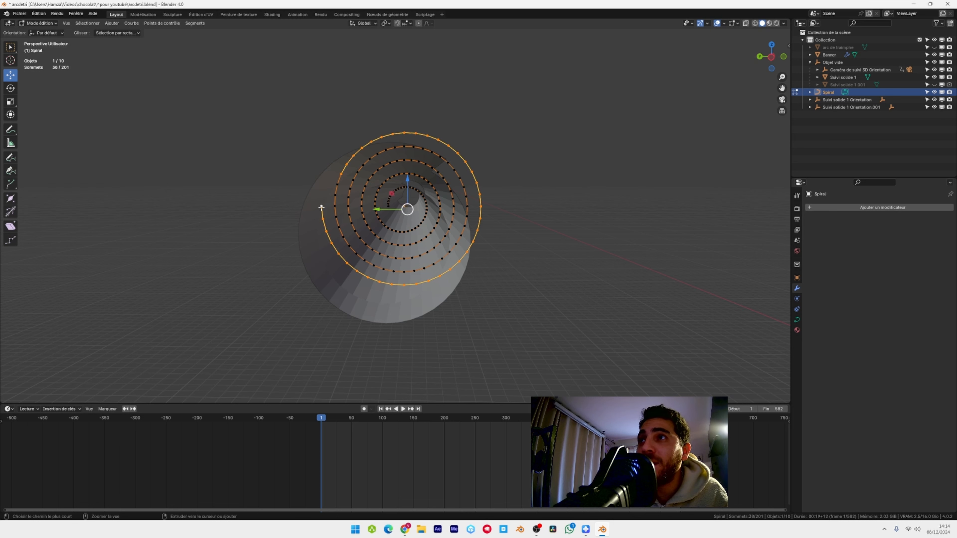
key(ctrl+KP_Add)
key(ctrl+KP_Add)
key(ctrl+KP_Add)
key(ctrl+KP_Add)
key(ctrl+KP_Add)
key(ctrl+KP_Add)
key(ctrl+KP_Add)
key(ctrl+KP_Add)
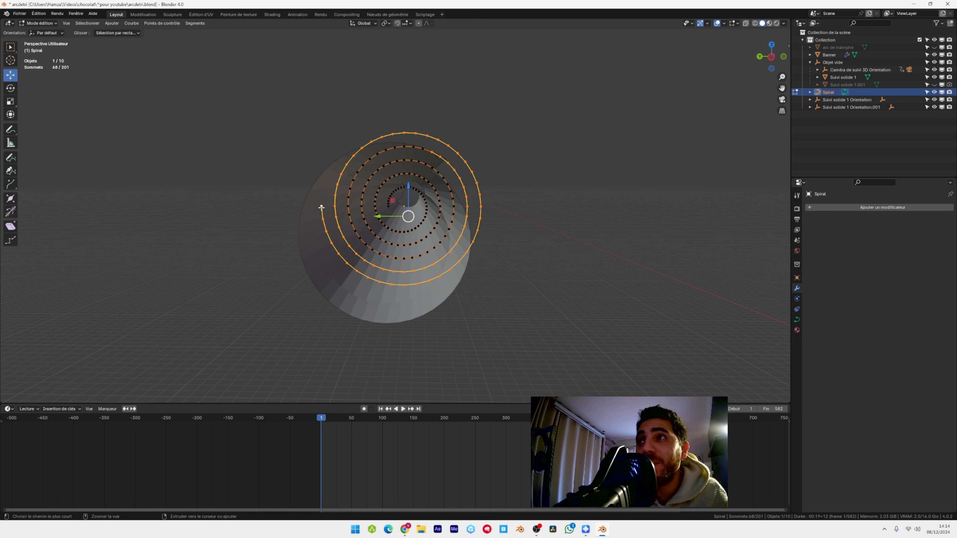
key(ctrl+KP_Add)
key(ctrl+KP_Add)
key(ctrl+KP_Add)
key(ctrl+KP_Add)
key(ctrl+KP_Add)
key(ctrl+KP_Add)
key(ctrl+KP_Add)
key(ctrl+KP_Add)
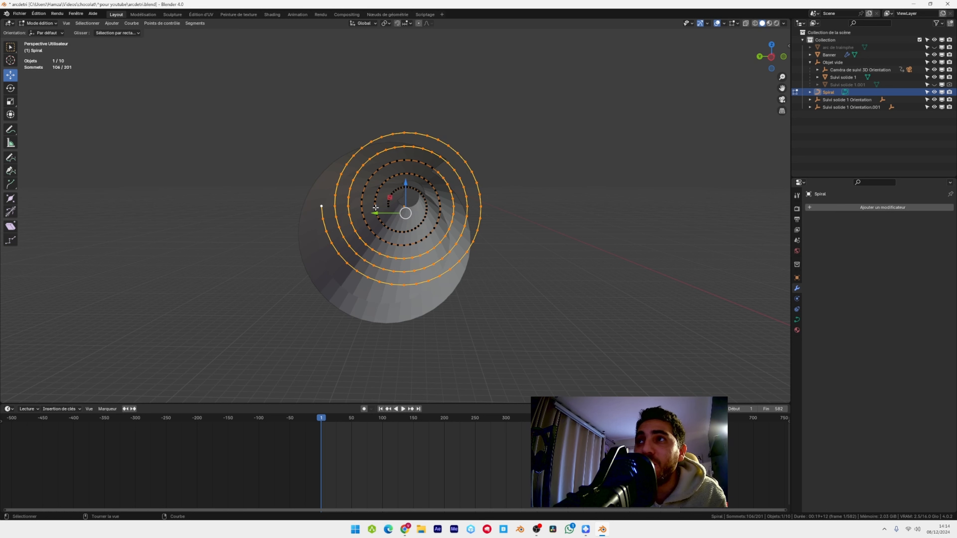
key(x)
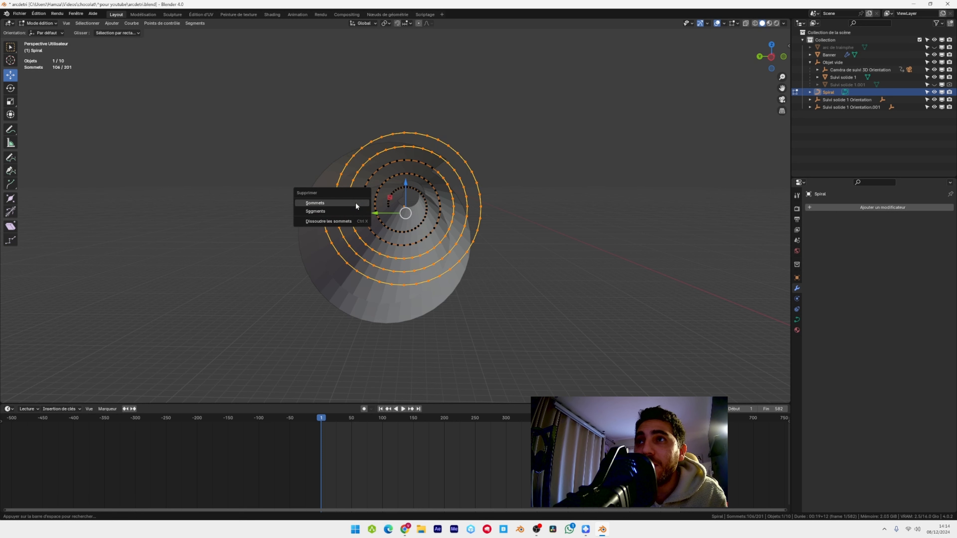
click(355, 203)
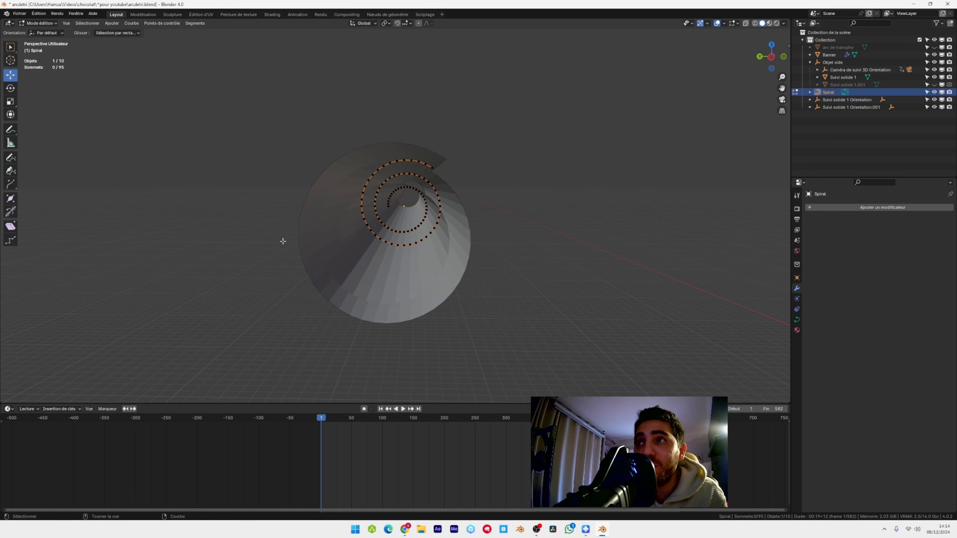
key(Tab)
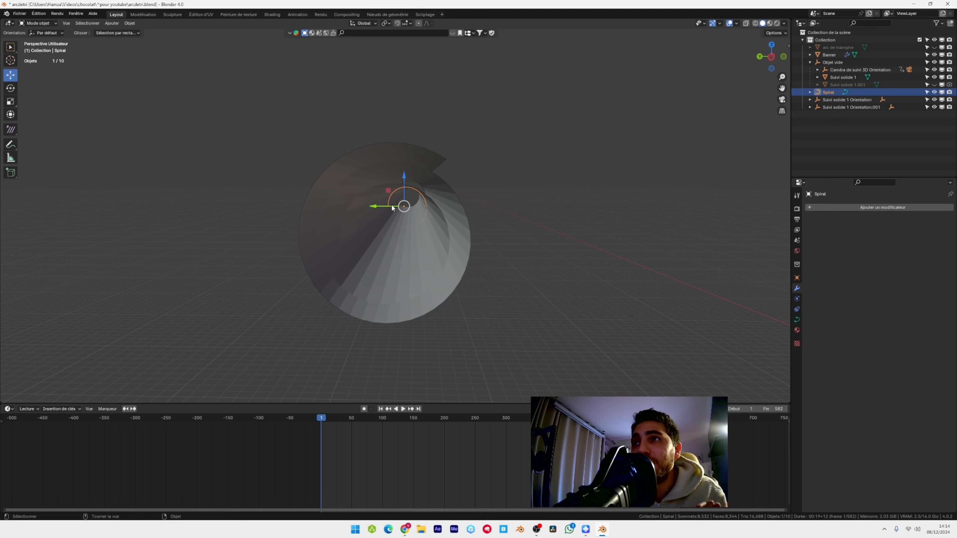
Deselect the Spiral and unhide the arc de triomphe model behind the rolled banner
click(856, 119)
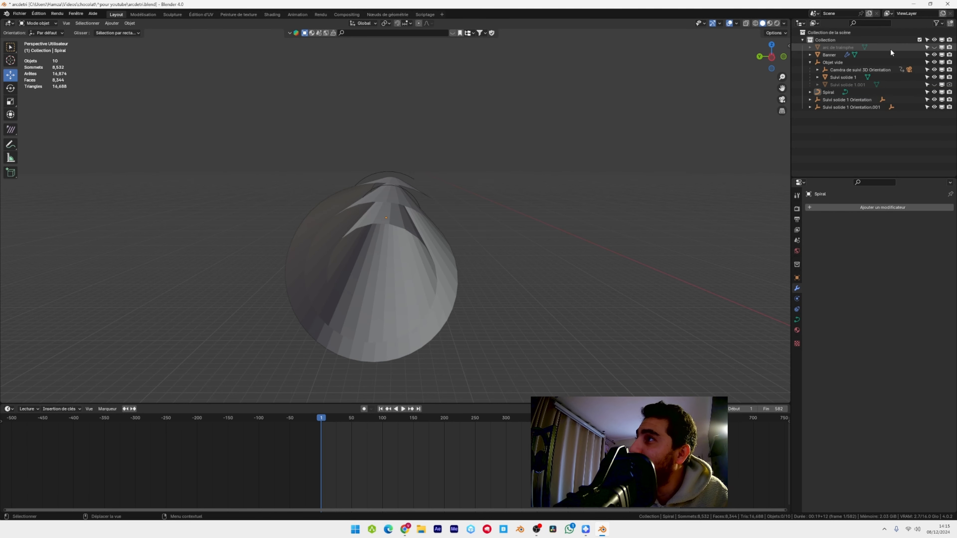
click(934, 47)
scroll(469, 256, down, 2)
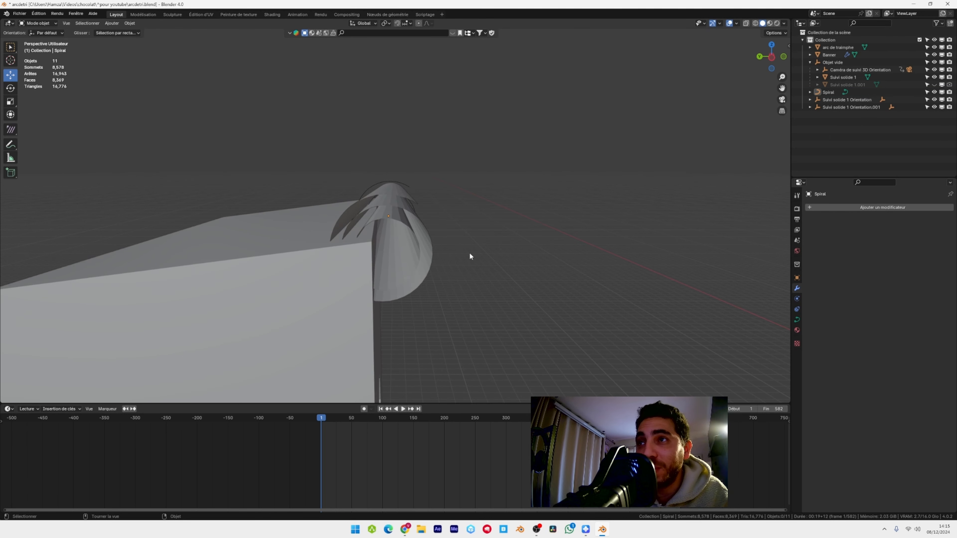
middle_drag(444, 246, 493, 231)
scroll(496, 225, up, 2)
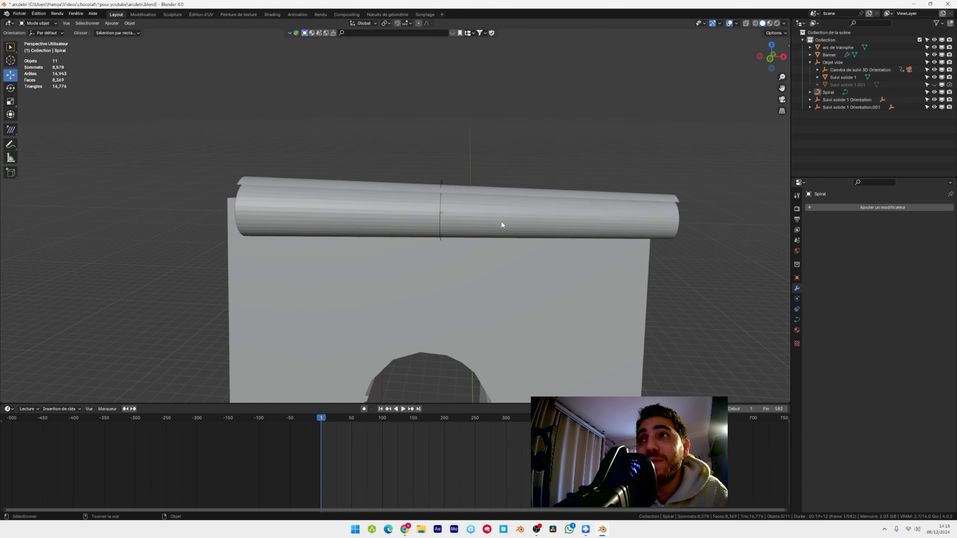
Select the Banner and try tilting it around the Y axis in -1° increments
click(507, 206)
shift+middle_drag(487, 196, 481, 185)
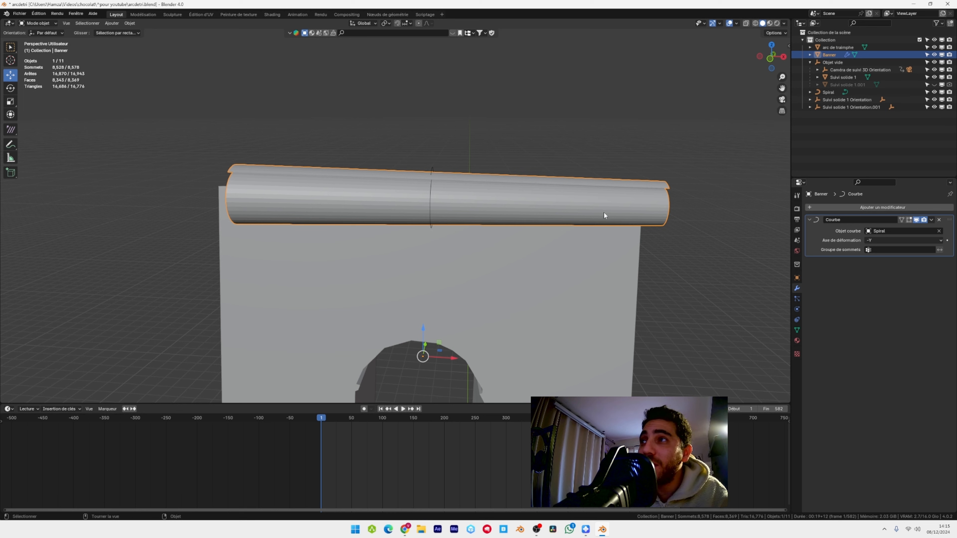
click(797, 277)
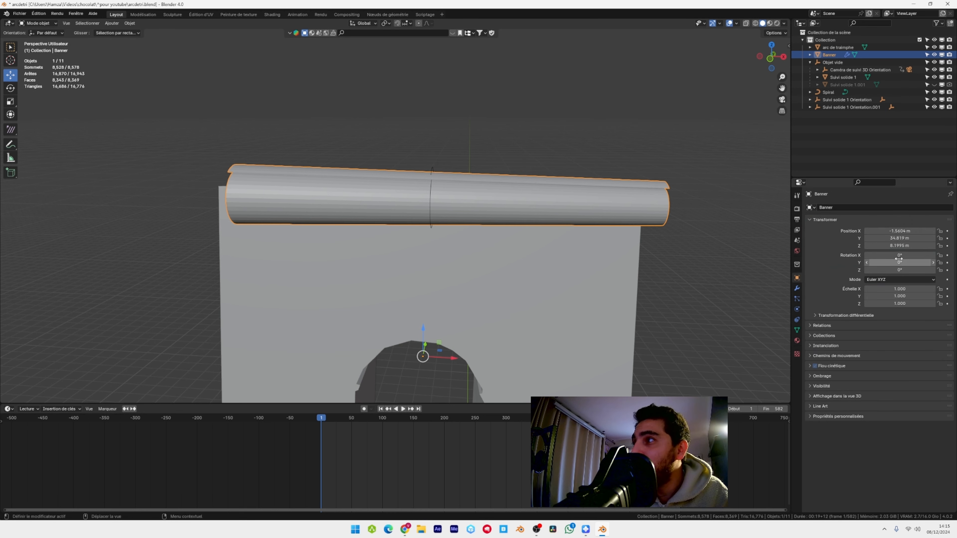
mouse_move(889, 255)
mouse_down()
mouse_move(870, 255)
mouse_move(888, 256)
mouse_up()
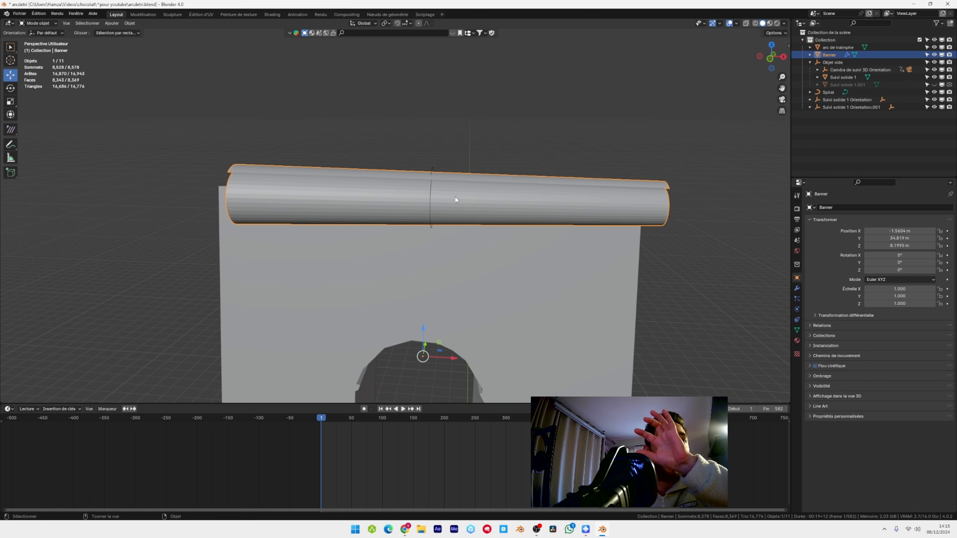
click(866, 262)
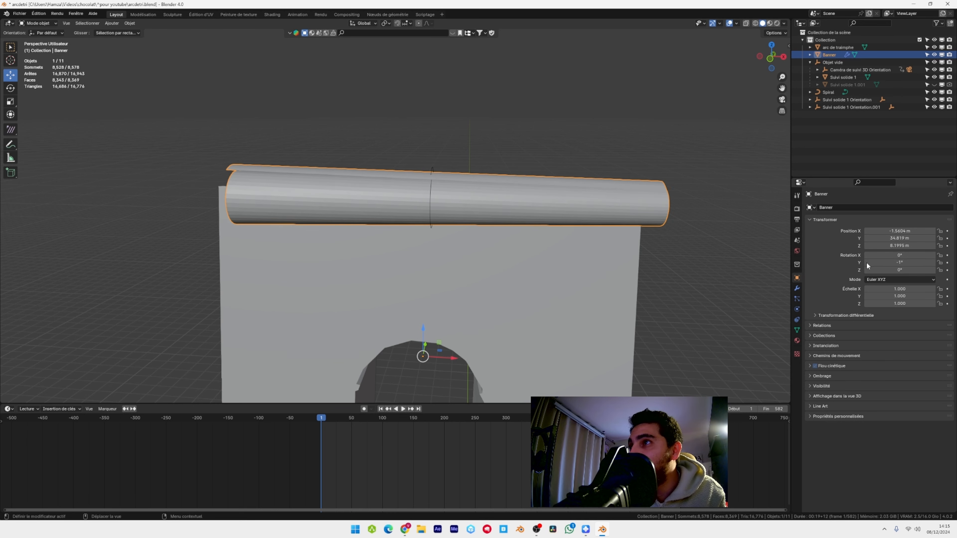
click(866, 263)
click(866, 263)
click(866, 262)
click(866, 262)
mouse_move(890, 264)
mouse_down()
mouse_move(908, 264)
mouse_move(881, 270)
mouse_up()
Undo the last rotation changes and set the Banner's Y rotation to 0°
key(ctrl+z)
key(ctrl+z)
click(897, 263)
text(0)
key(Return)
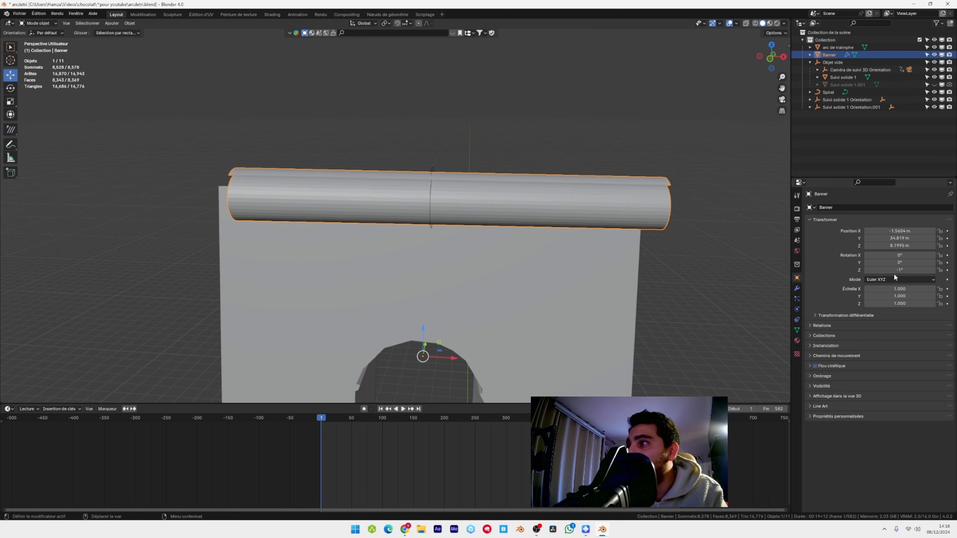
Try turning the Banner around the Z axis in 1° increments between -3° and 3°
click(866, 270)
click(866, 270)
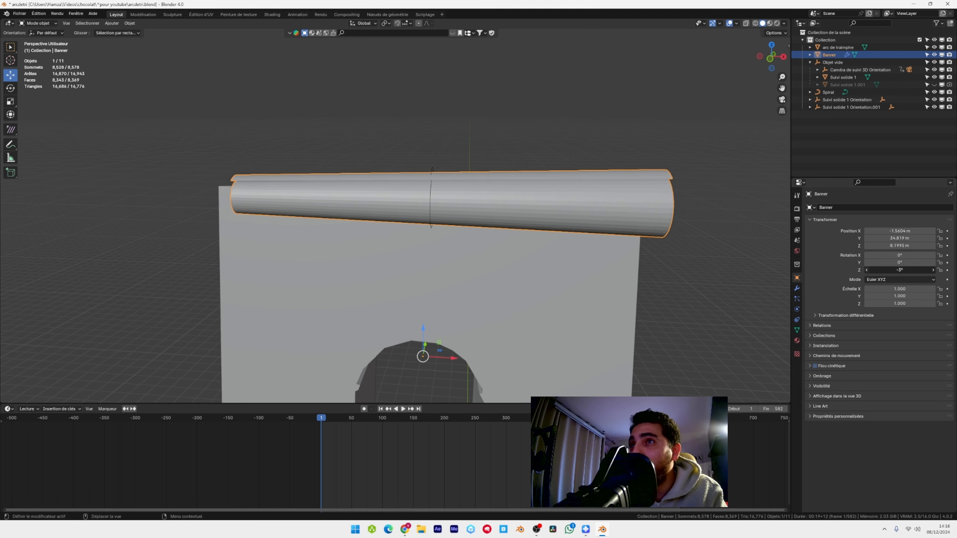
click(866, 270)
click(932, 269)
click(932, 270)
click(933, 270)
click(933, 270)
click(932, 270)
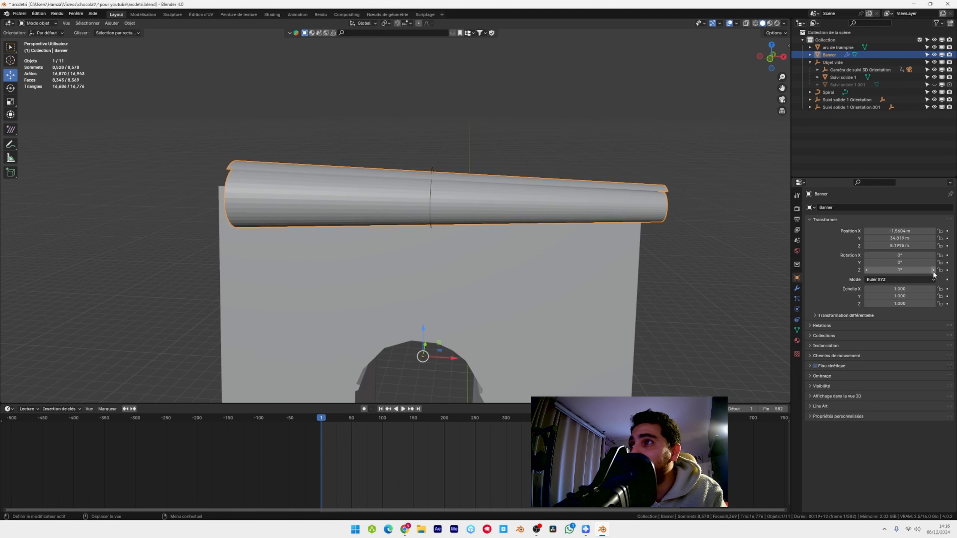
click(933, 270)
click(933, 269)
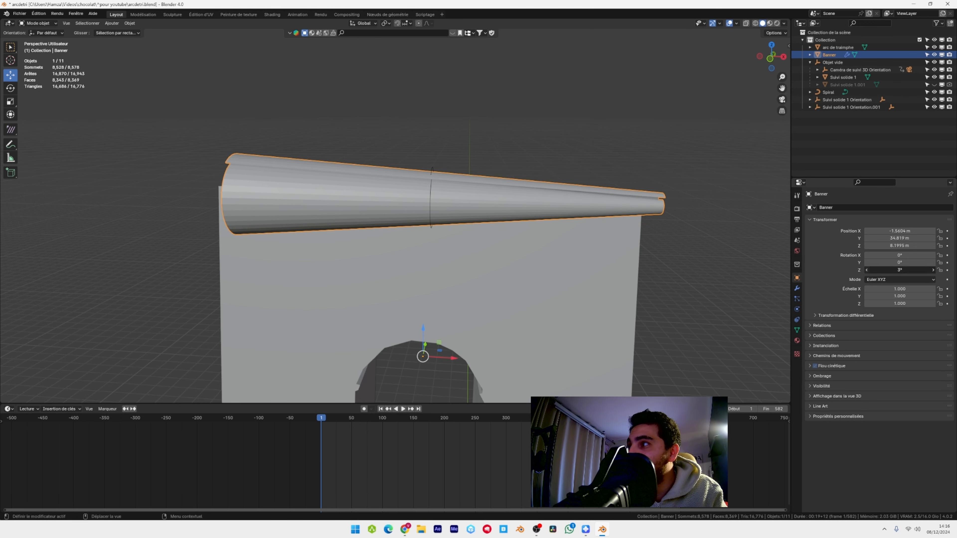
click(867, 269)
click(866, 270)
click(866, 270)
click(867, 269)
Add the Spiral to the Banner selection and rotate both about -97.3° around the global X axis
middle_drag(595, 228, 527, 203)
shift+click(427, 170)
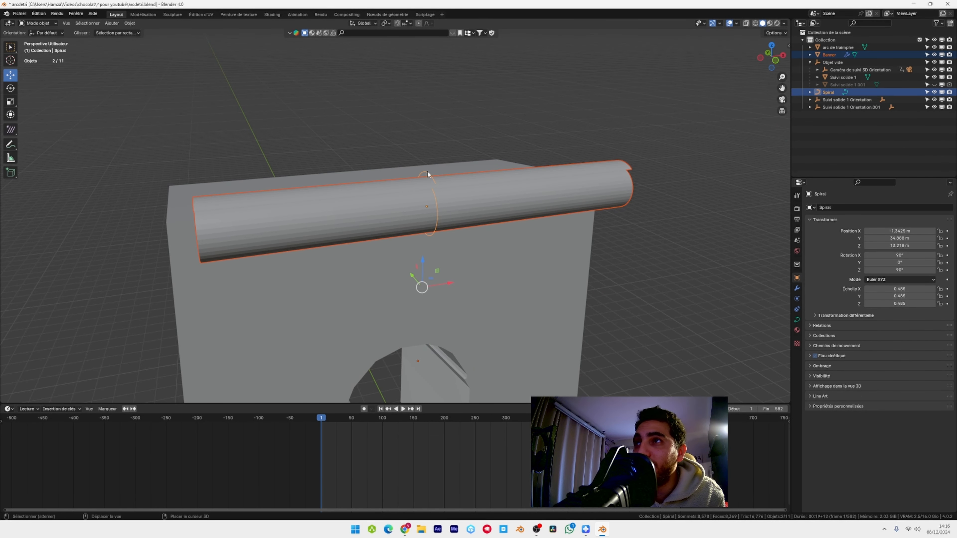
middle_drag(427, 171, 501, 190)
click(10, 87)
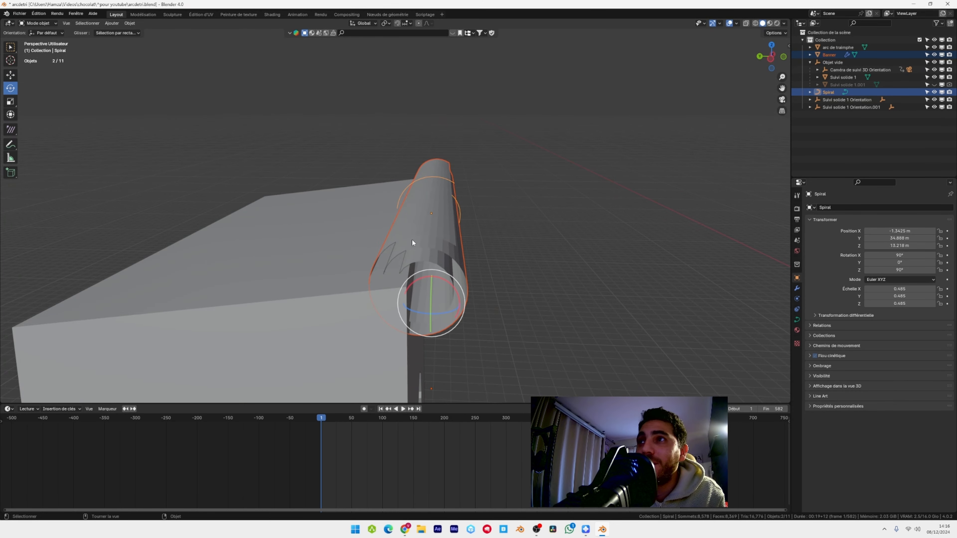
drag(439, 276, 462, 269)
Move the Banner and Spiral clear of the arch along Y, raise them about 2.54 m, and fine-tune their Y distance
shift+middle_drag(463, 271, 450, 141)
click(10, 75)
drag(390, 189, 519, 189)
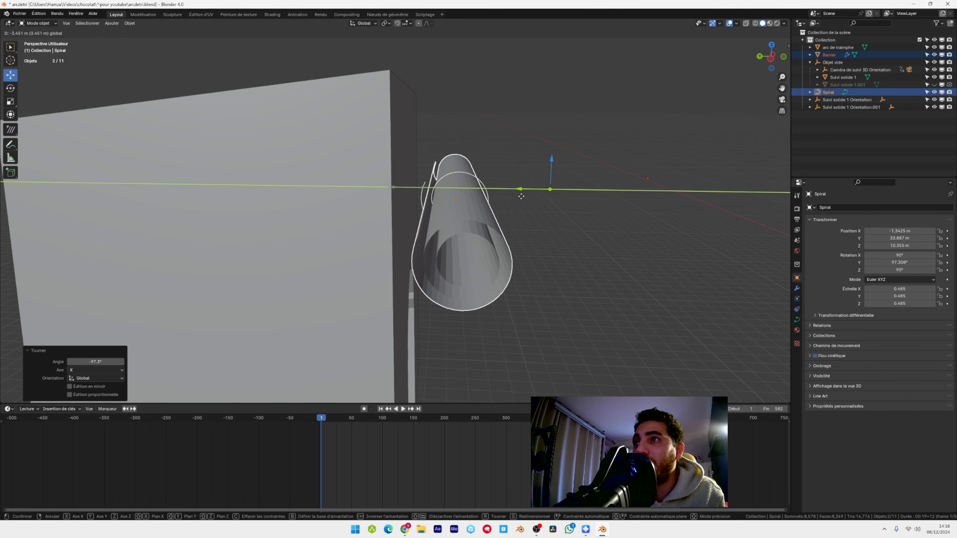
drag(550, 159, 531, 60)
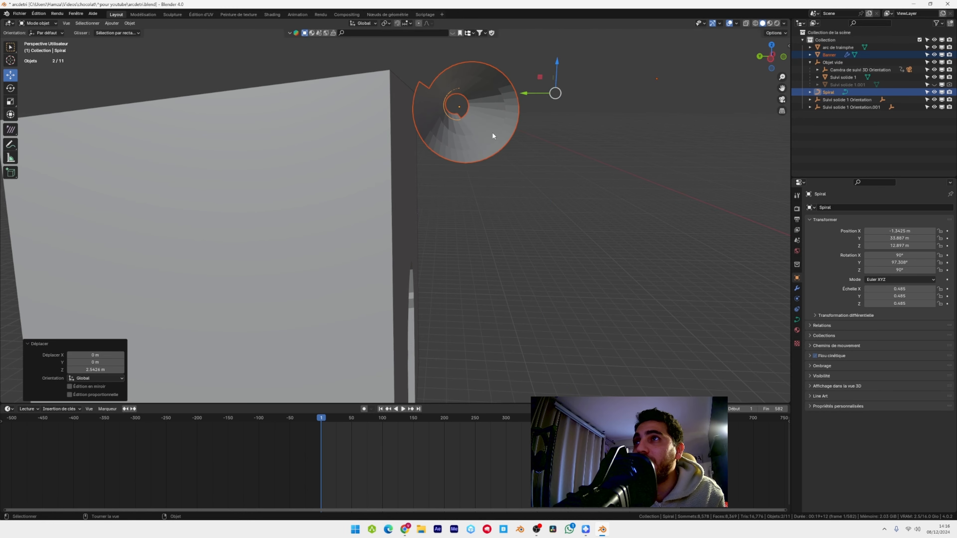
middle_drag(492, 132, 453, 177)
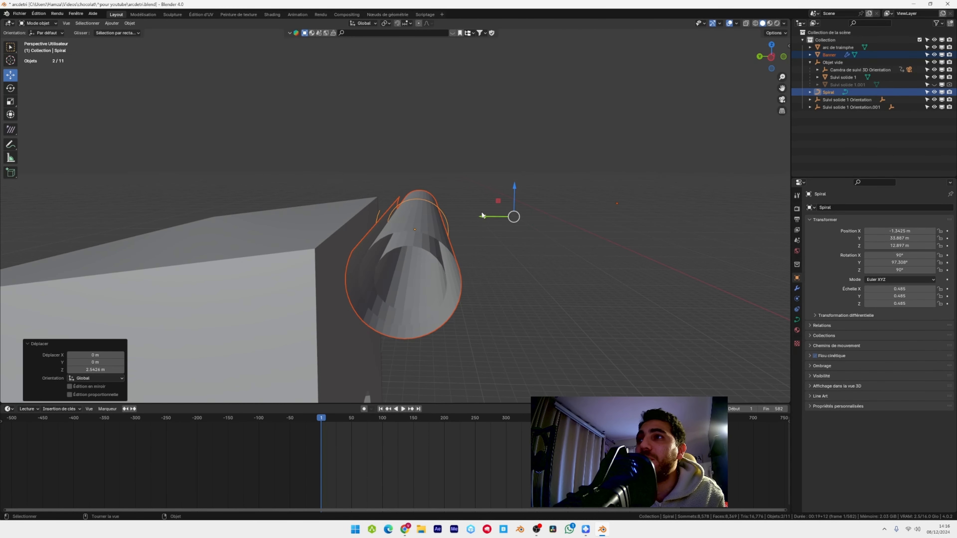
drag(481, 216, 473, 216)
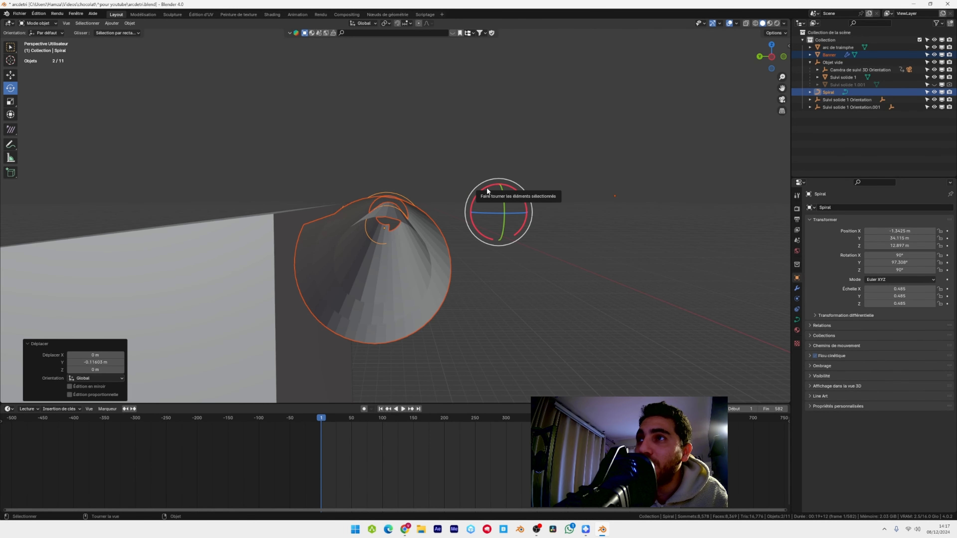
Rotate the Banner and Spiral around the X axis by about -2.7° and a further -16.1°
drag(487, 188, 438, 221)
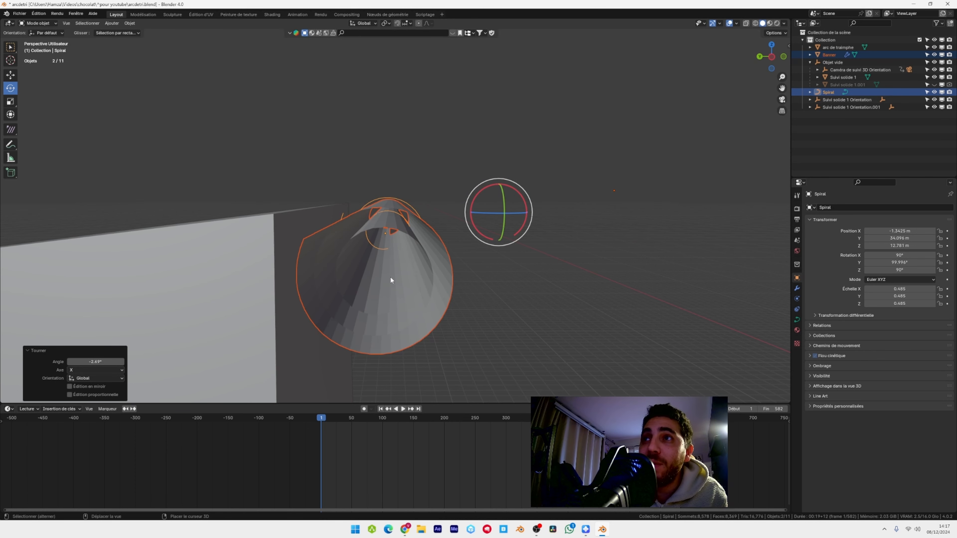
shift+scroll(385, 231, up, 4)
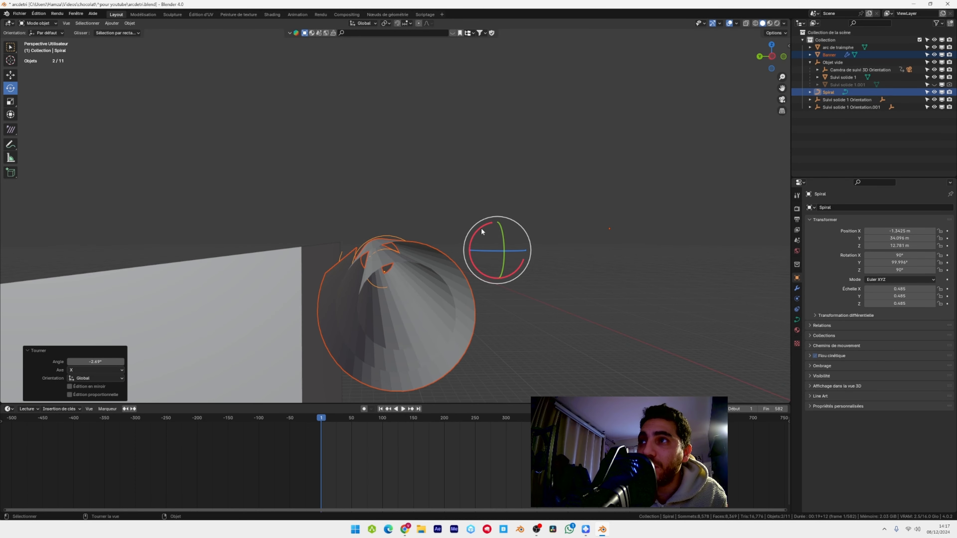
drag(480, 227, 467, 269)
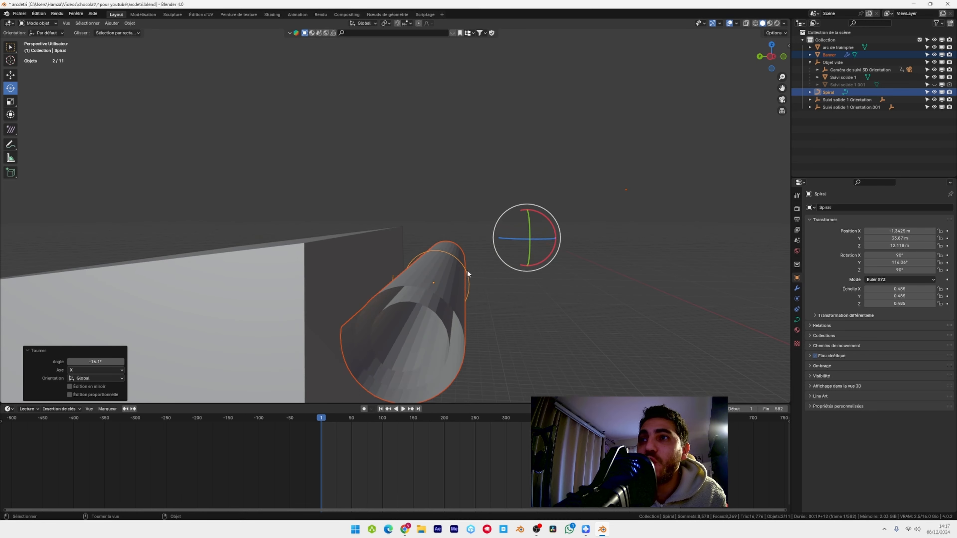
Raise the Banner and Spiral slightly and shift them about 0.096 m along Y toward the arch's top edge
middle_drag(475, 273, 464, 272)
click(13, 77)
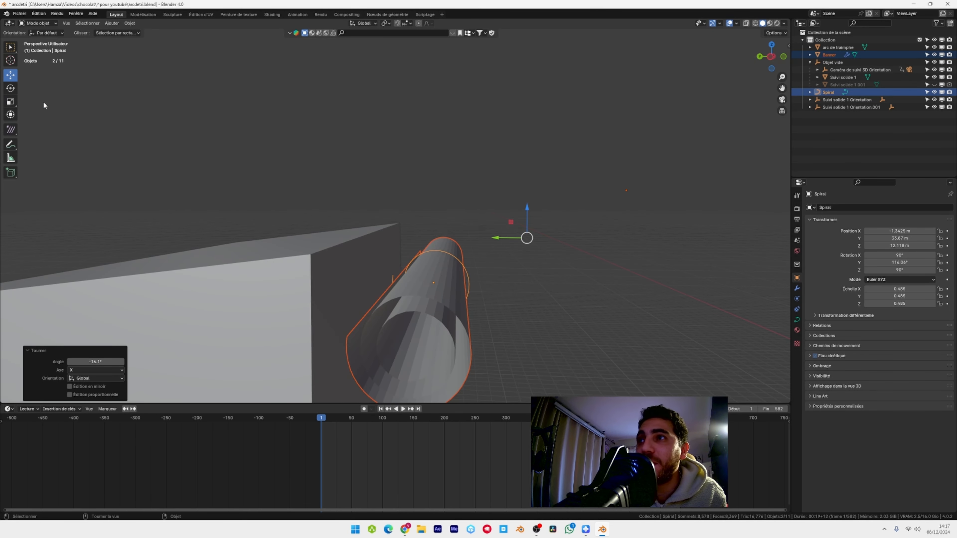
drag(526, 211, 483, 194)
middle_drag(483, 194, 419, 212)
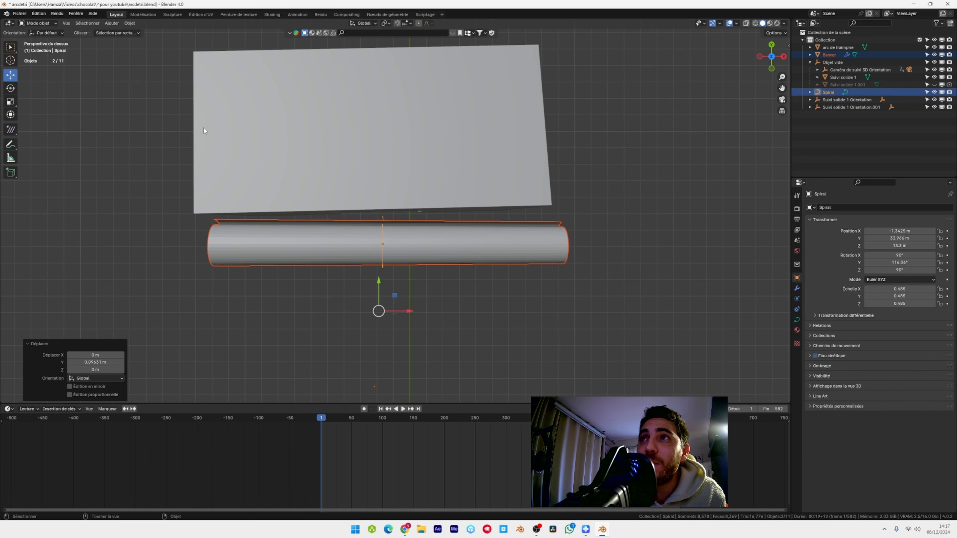
From above, rotate the roll about 1.6° around Z to parallel the arch's front edge and shift it along X to centre it
click(10, 88)
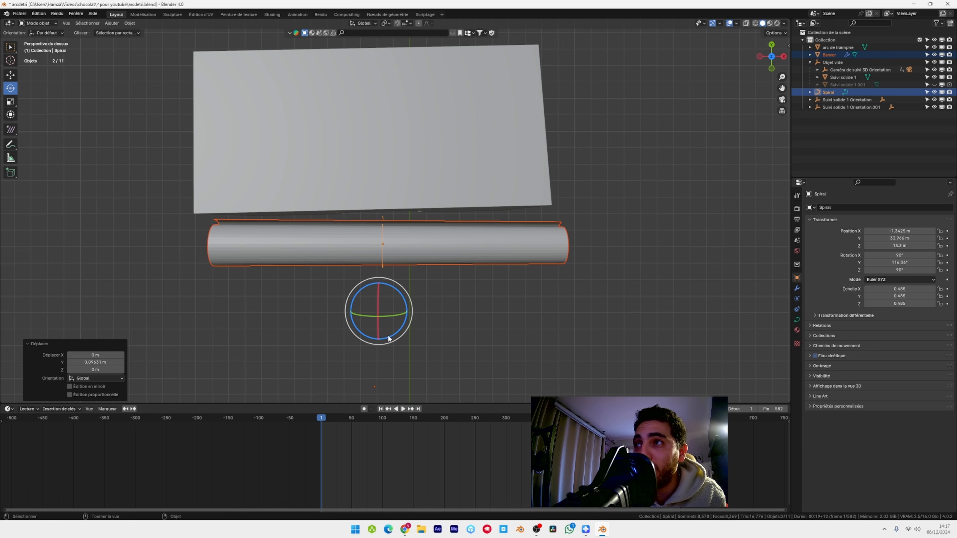
drag(391, 339, 412, 320)
drag(406, 302, 395, 304)
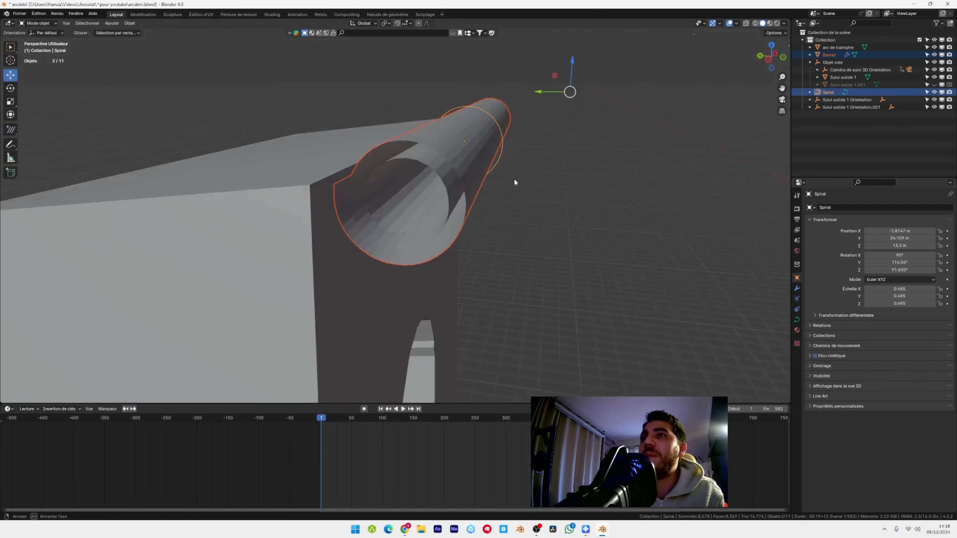
middle_drag(513, 178, 306, 199)
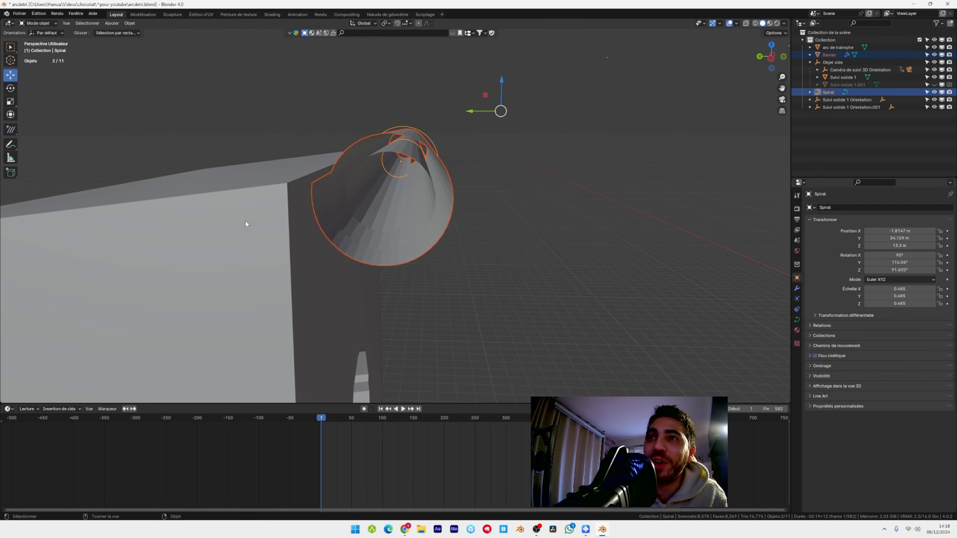
middle_drag(426, 216, 538, 194)
Select the Banner alone and apply smooth shading to it
click(412, 241)
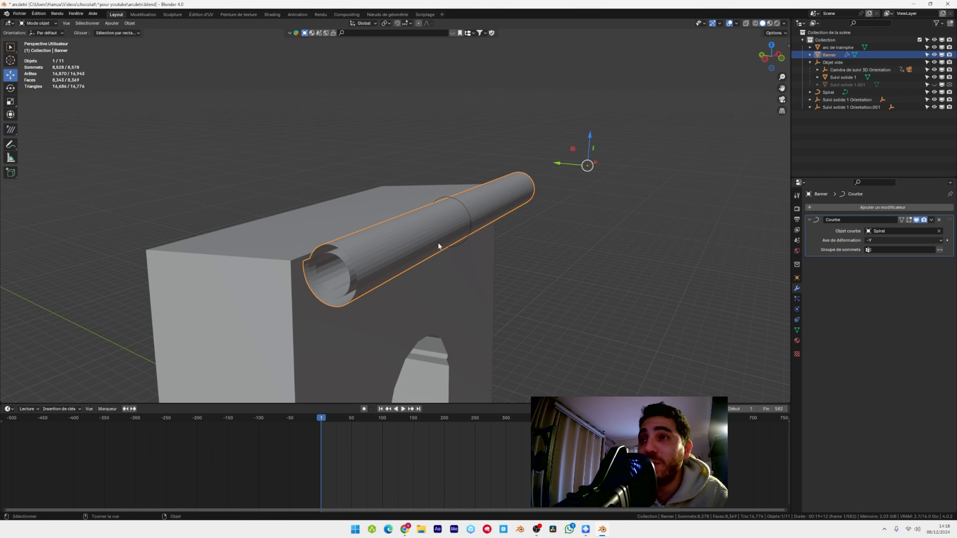
right_click(423, 242)
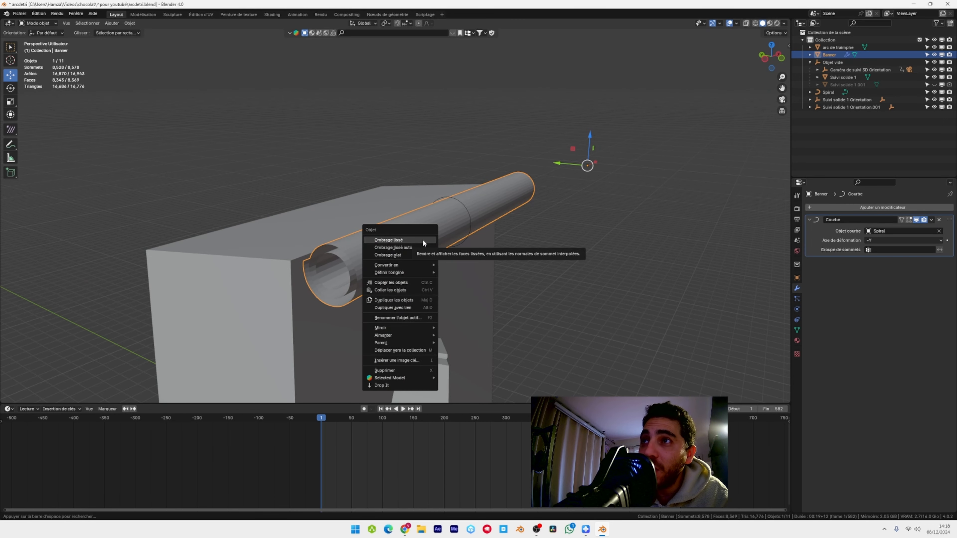
click(422, 240)
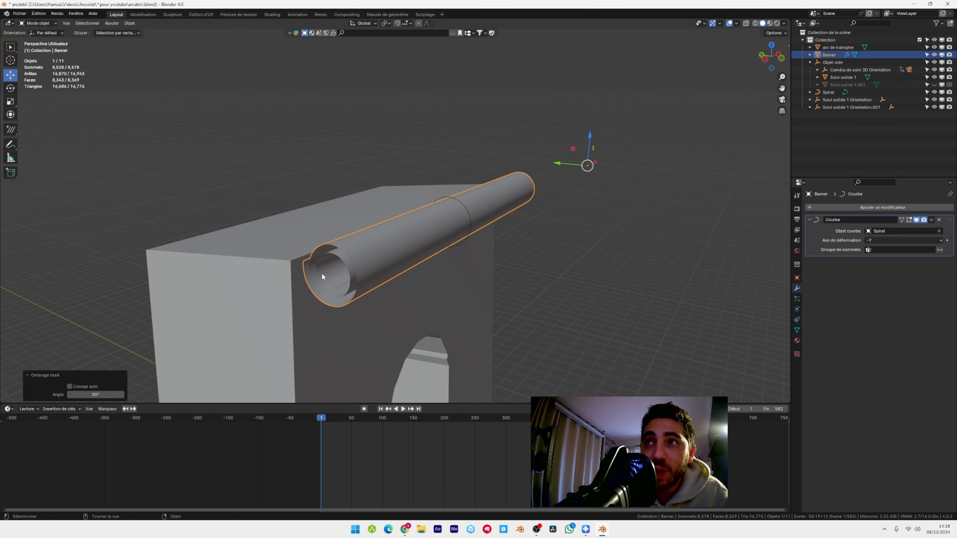
Clear the curve object from the Banner's Curve modifier and enter Edit mode on the flat mesh
scroll(354, 292, up, 2)
mouse_move(356, 285)
middle_down()
mouse_move(367, 273)
mouse_move(373, 281)
middle_up()
click(939, 231)
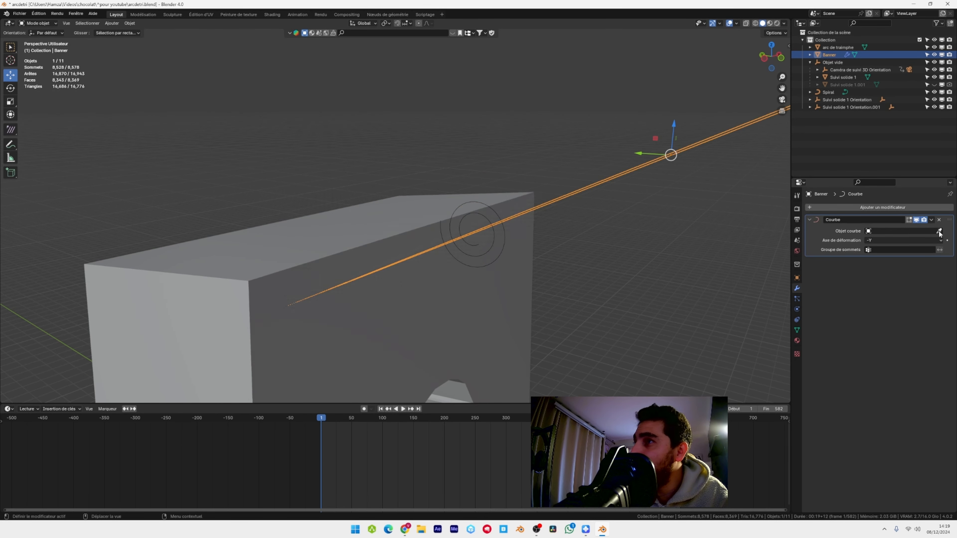
key(KP_7)
scroll(492, 301, up, 3)
middle_drag(479, 247, 463, 266)
key(Tab)
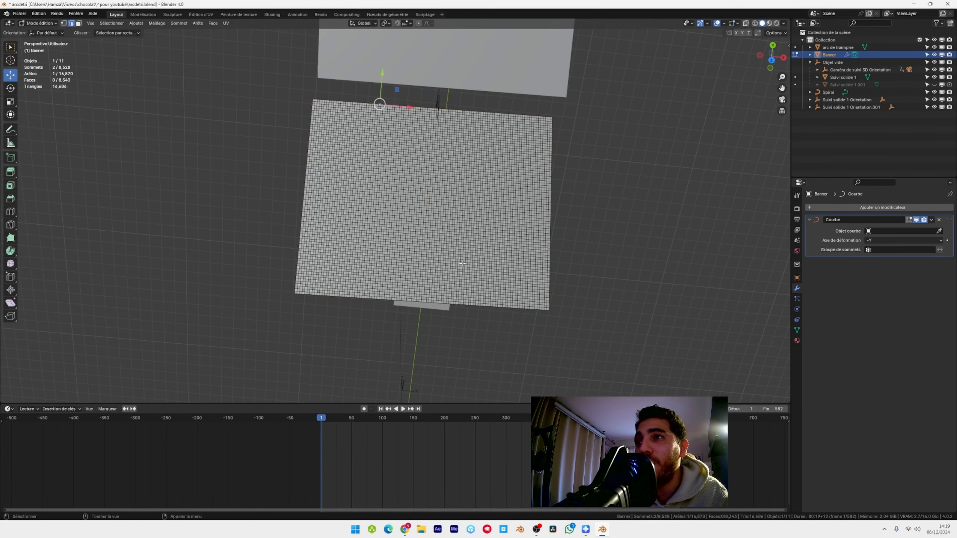
Switch to face selection and select the whole row of faces along the Banner edge farthest from the arch
scroll(527, 332, up, 3)
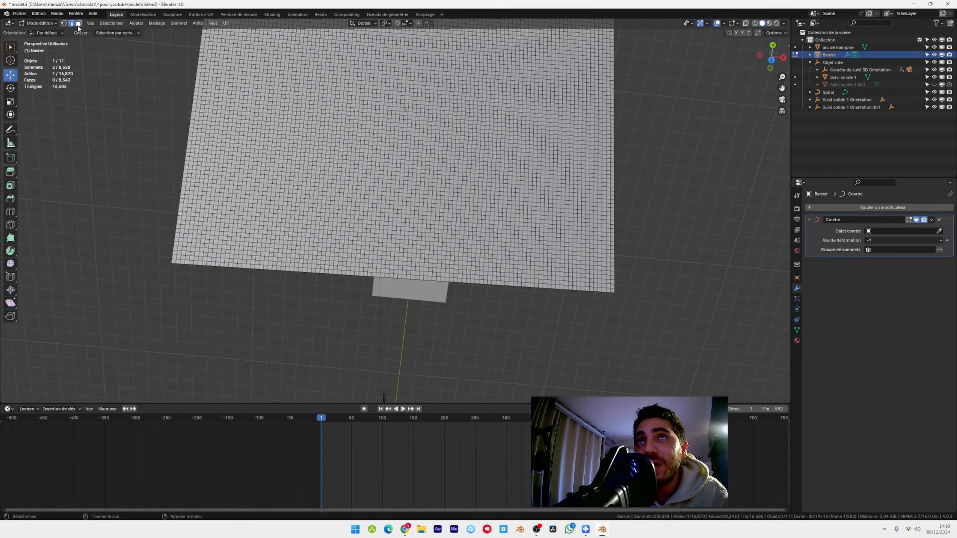
click(78, 23)
drag(133, 336, 666, 291)
drag(117, 290, 611, 296)
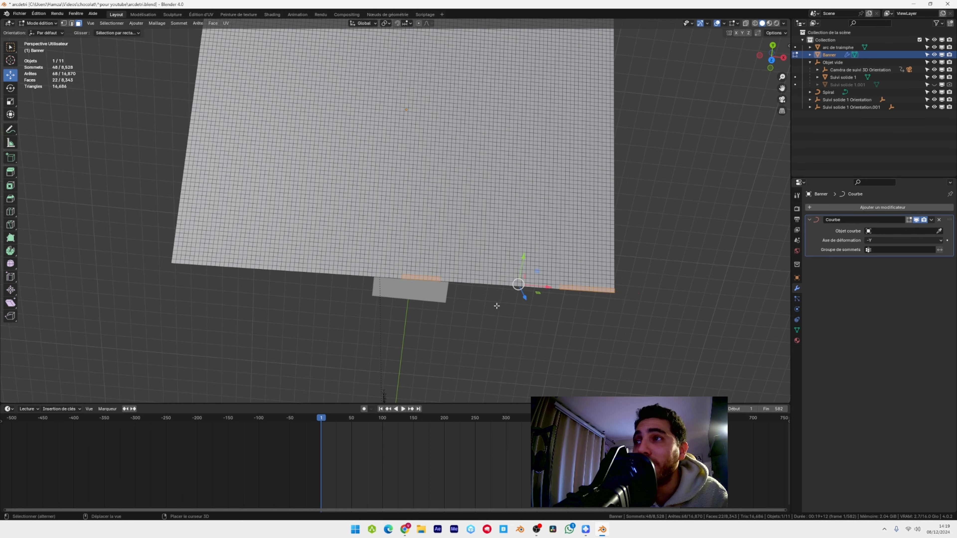
shift+drag(496, 305, 559, 285)
shift+drag(430, 294, 497, 282)
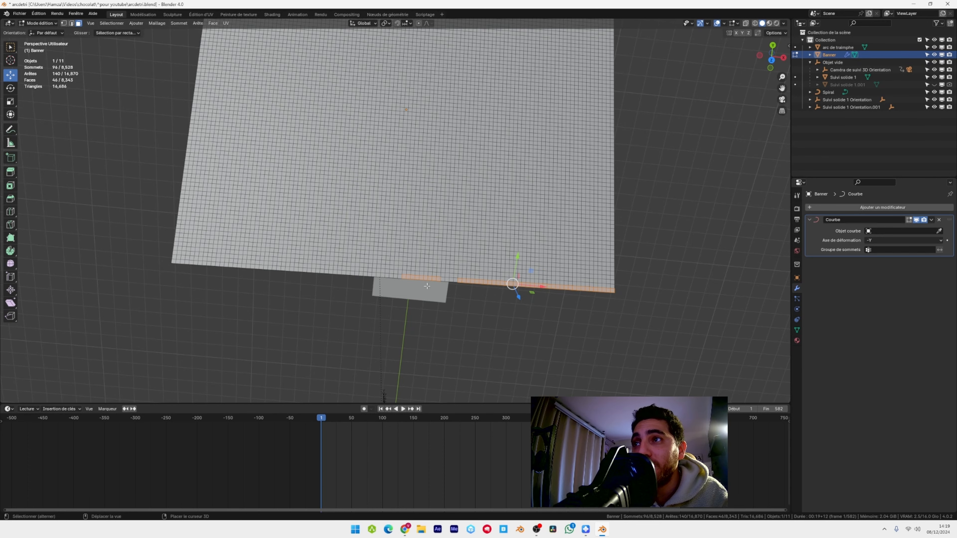
alt+shift+click(460, 282)
middle_drag(559, 301, 445, 286)
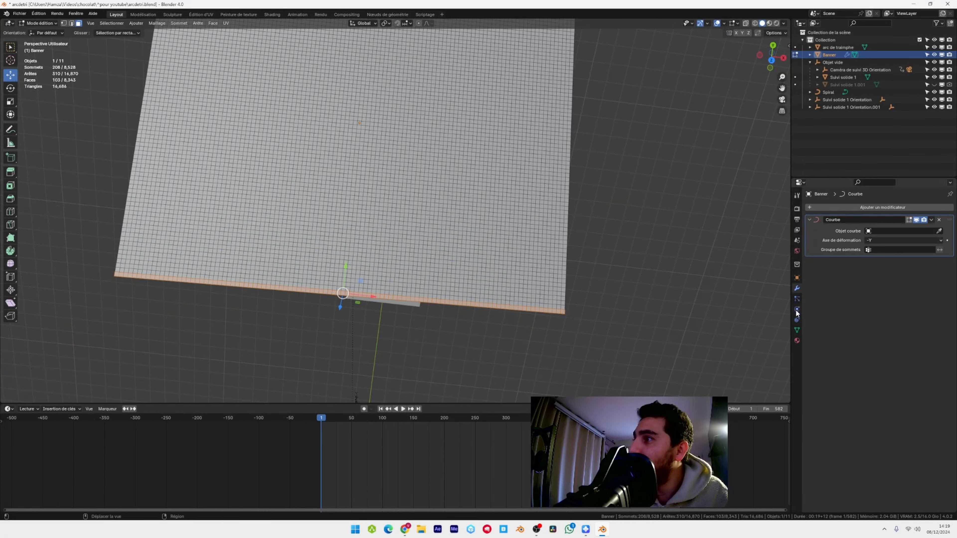
Create a vertex group named "pins" for the selected edge row and return to Object mode
click(796, 330)
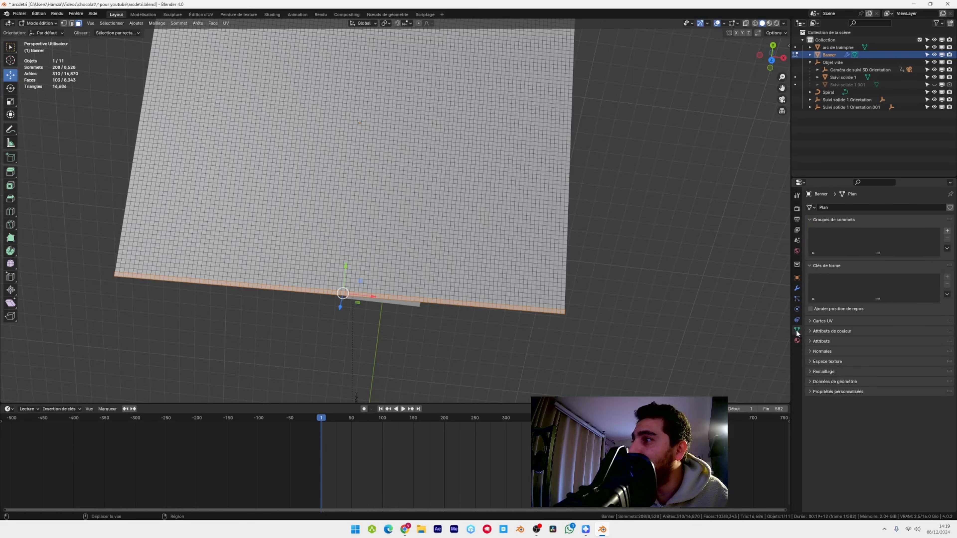
click(947, 231)
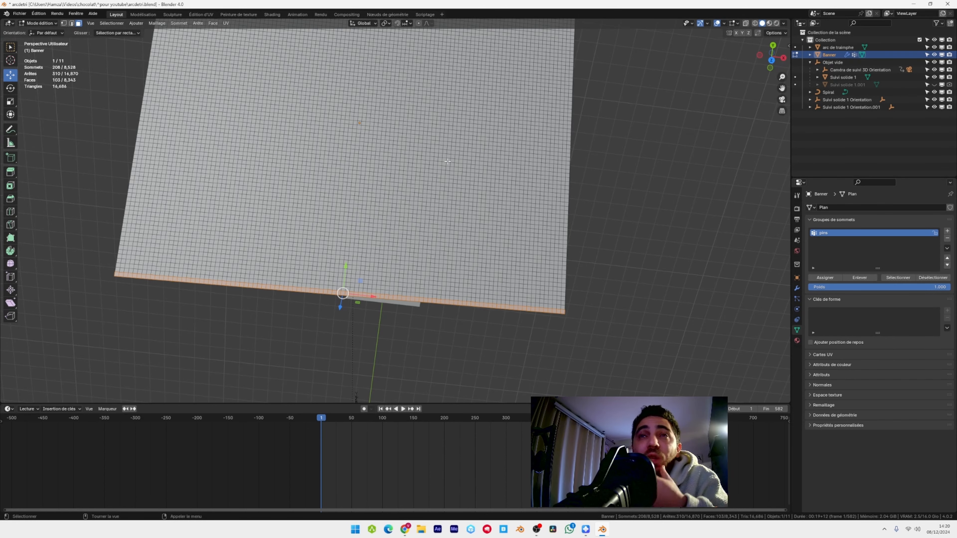
click(38, 23)
click(38, 32)
Set Spiral as the curve object of the Banner's Curve modifier again to roll it back up
scroll(365, 183, down, 4)
middle_drag(364, 184, 325, 106)
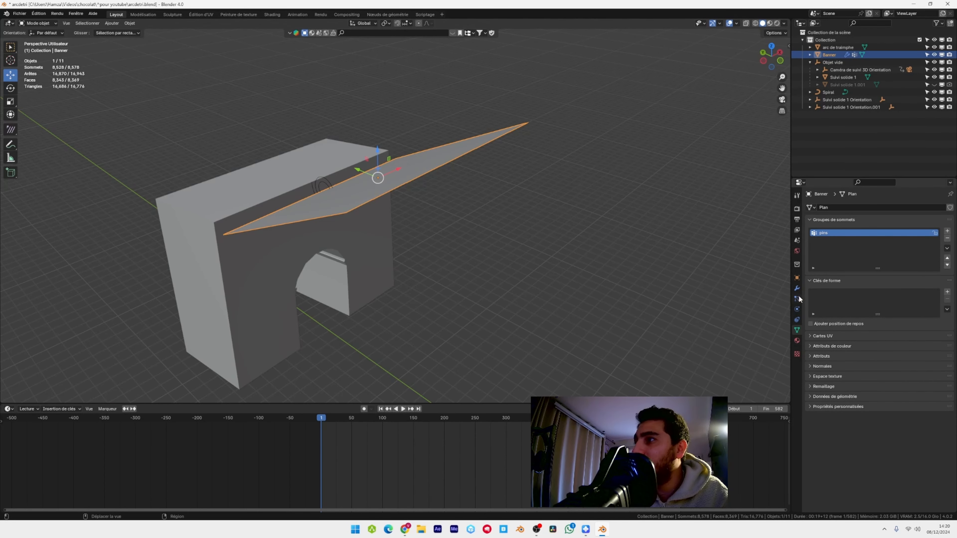
click(796, 287)
click(900, 231)
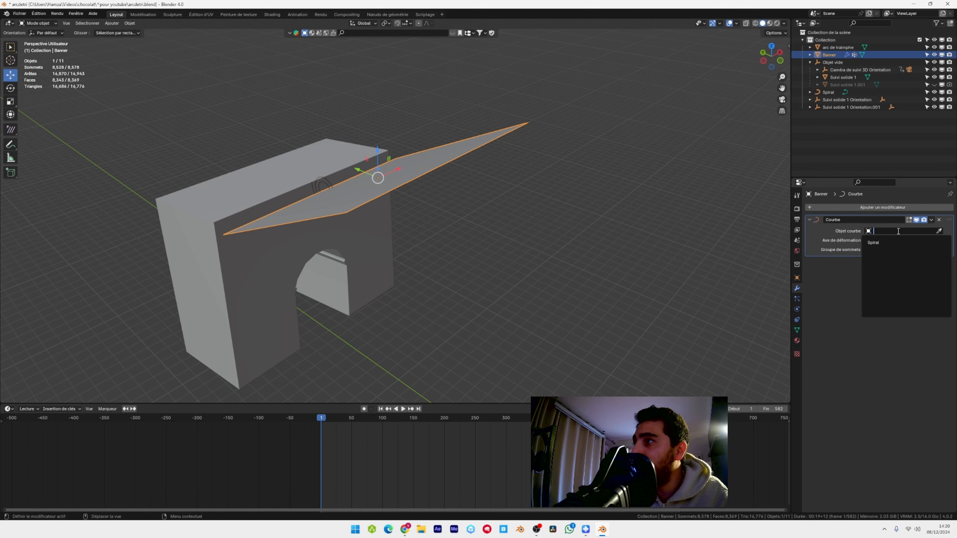
click(882, 243)
middle_drag(384, 241, 404, 237)
scroll(404, 237, up, 3)
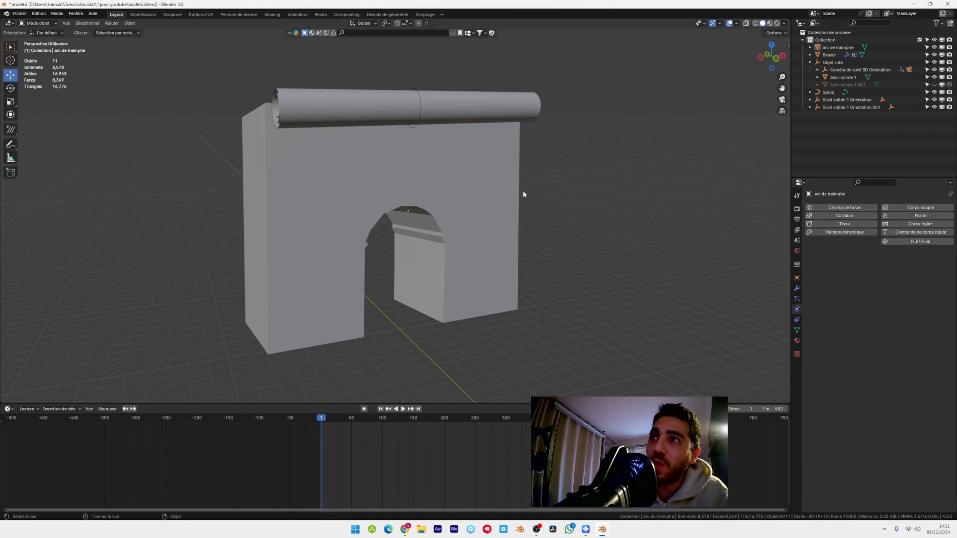
Add Collision physics to the arc de triomphe with the single-sided option (Un seul côté) disabled, and select the Banner
click(491, 196)
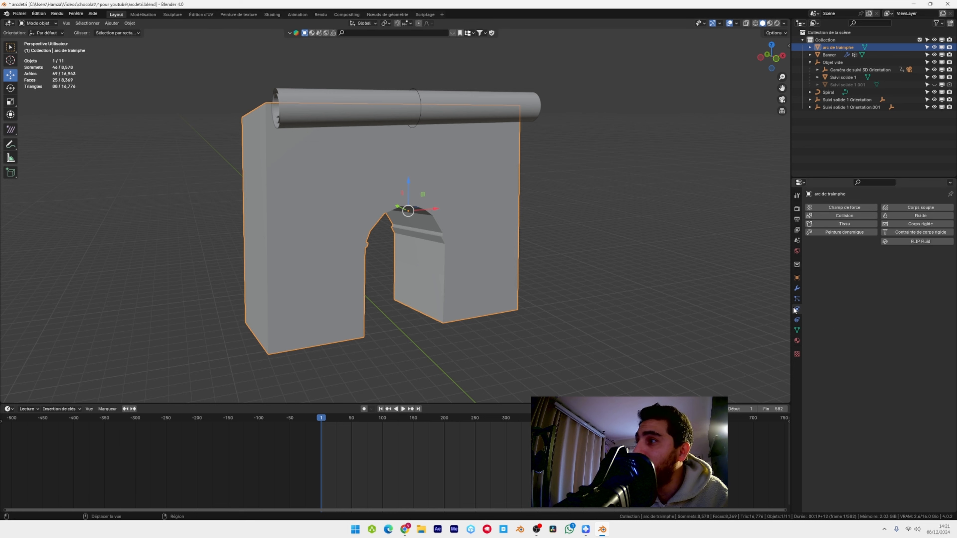
click(851, 217)
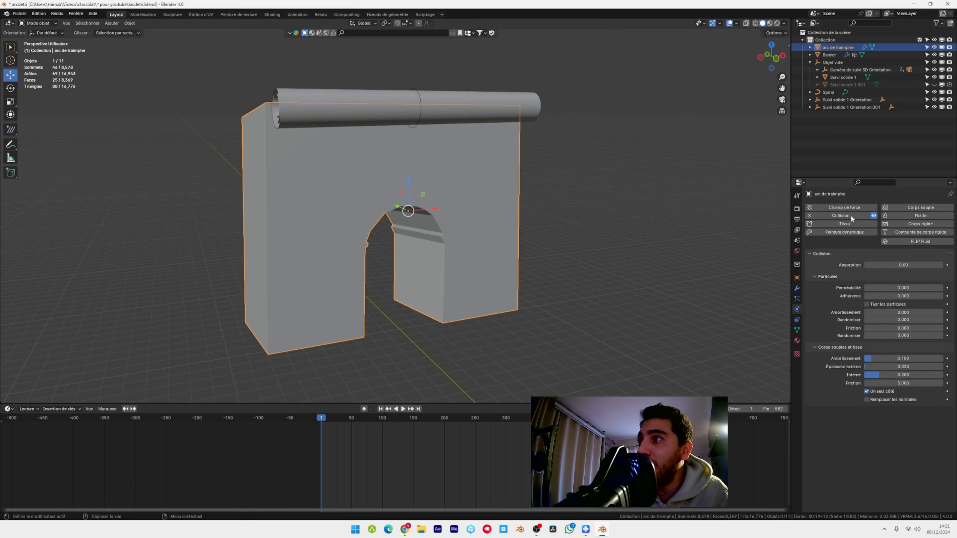
click(866, 391)
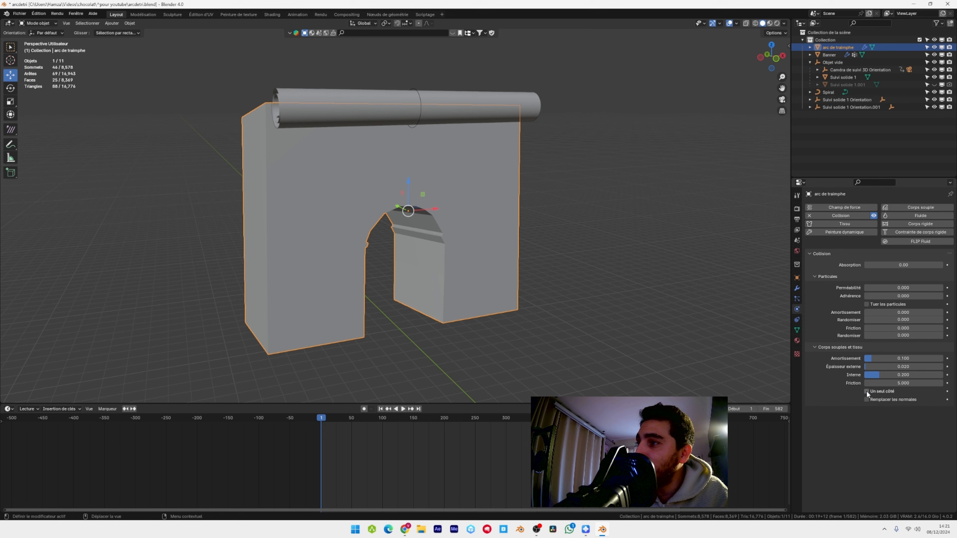
click(468, 102)
middle_drag(469, 102, 416, 181)
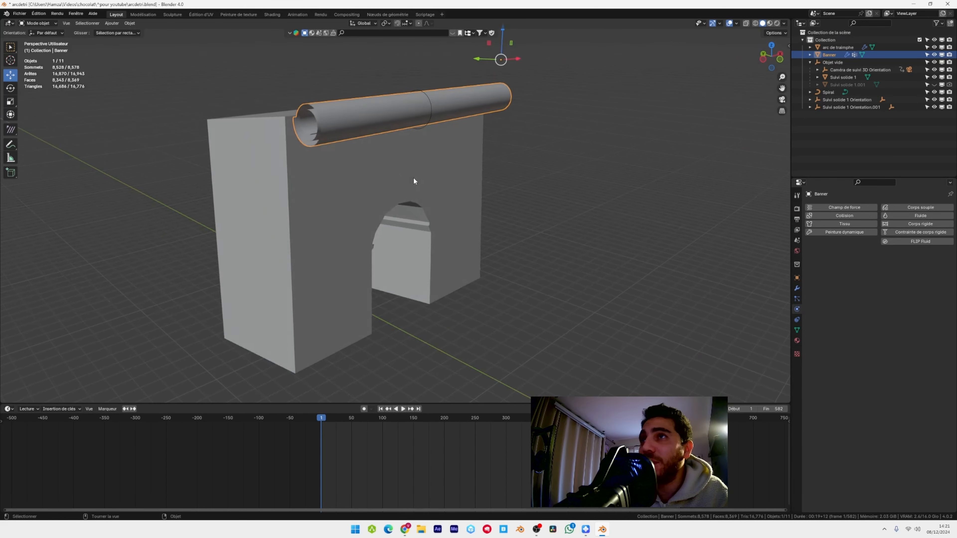
Add Cloth physics (Tissu) to the Banner and apply the rubber preset (Caoutchouc)
click(848, 224)
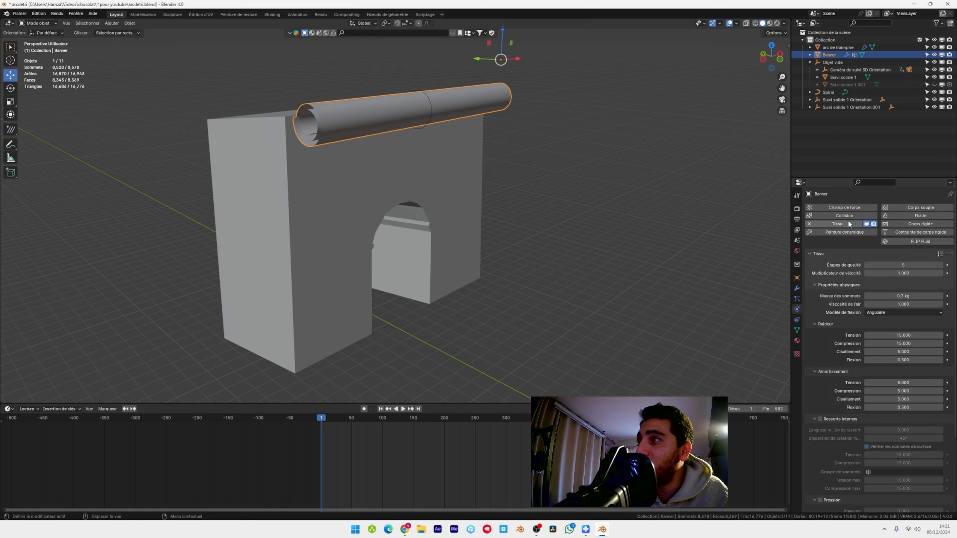
click(939, 255)
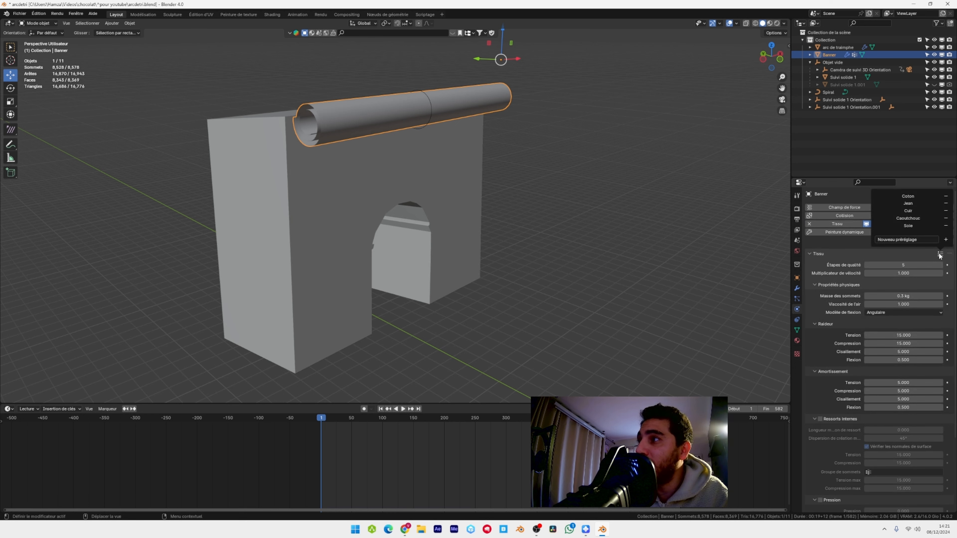
click(916, 220)
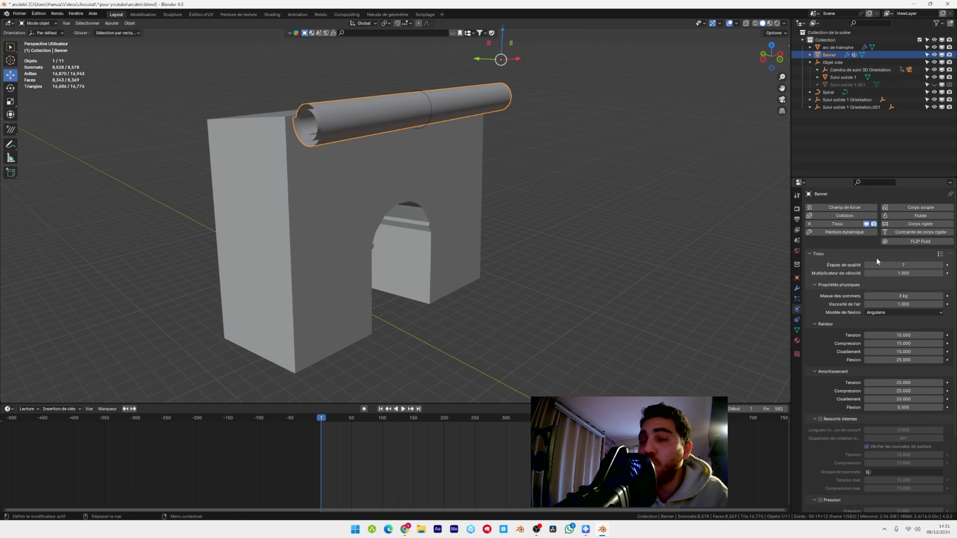
Expand the cloth's cache and shape settings (Cache, Forme) and set "pins" as the pin group
scroll(902, 256, down, 5)
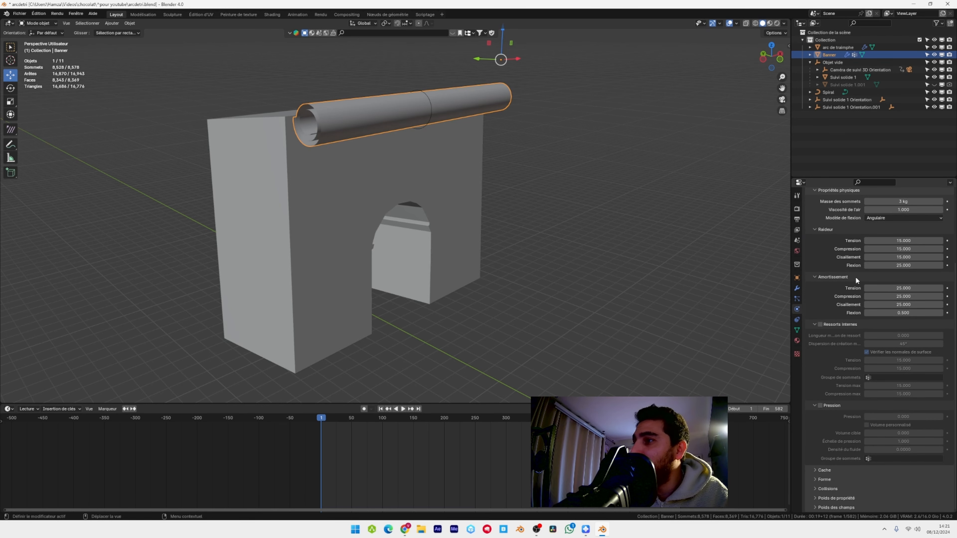
click(824, 470)
scroll(906, 359, down, 5)
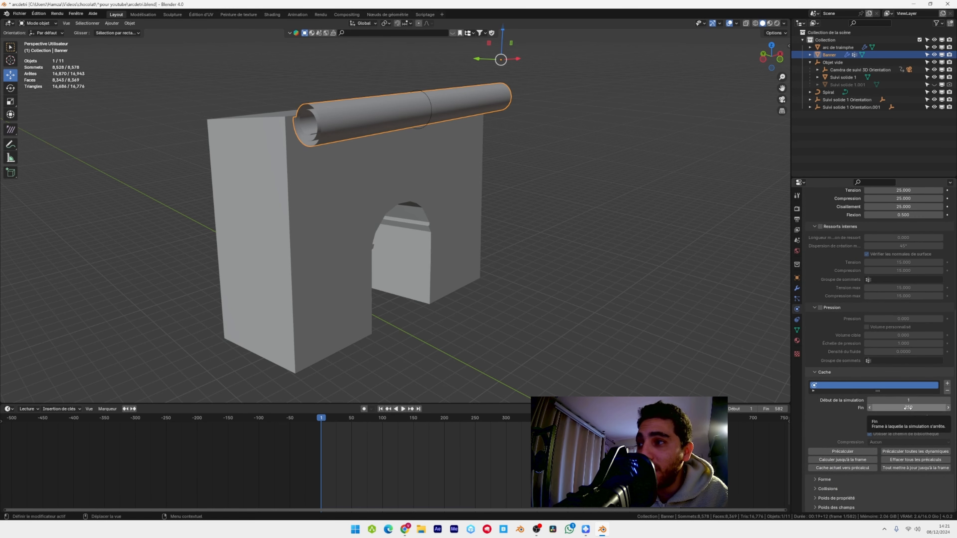
click(820, 476)
scroll(820, 475, down, 3)
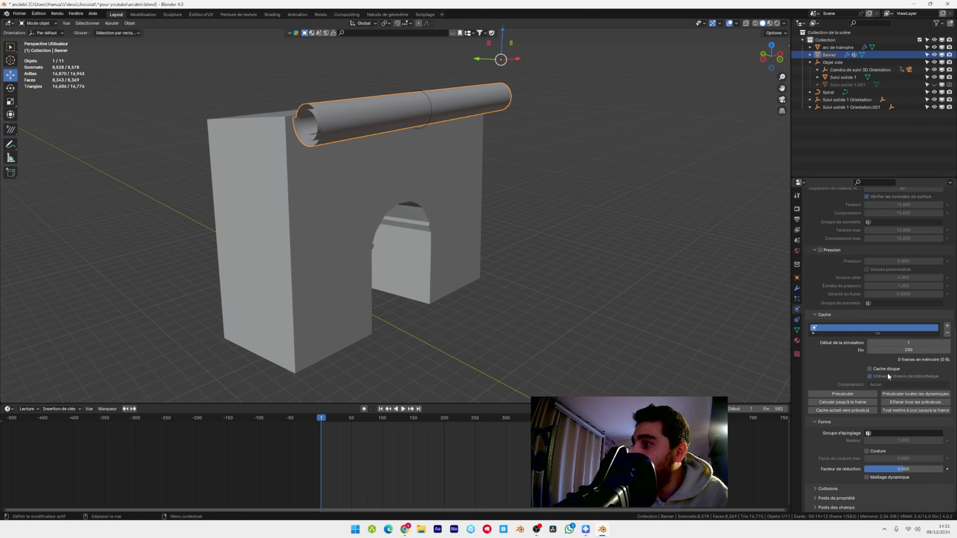
click(892, 433)
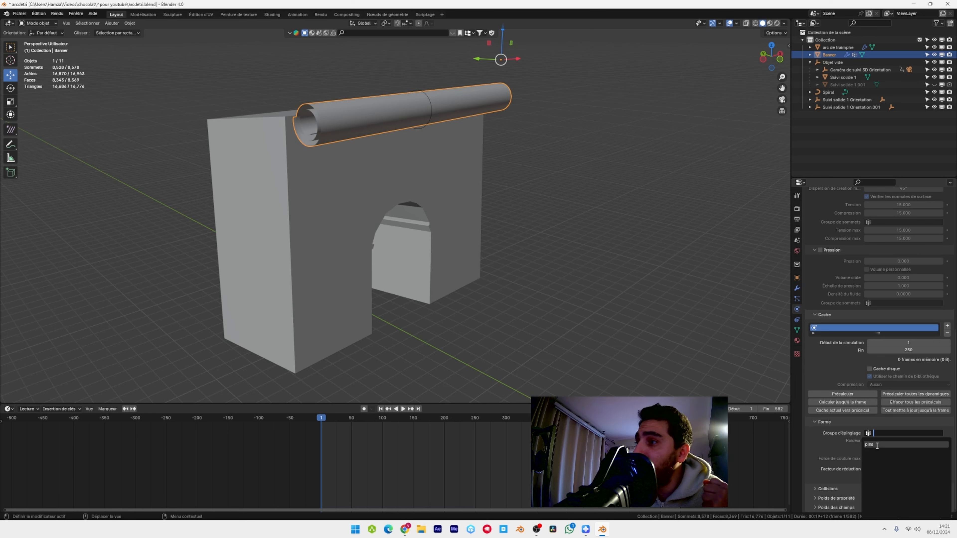
click(873, 444)
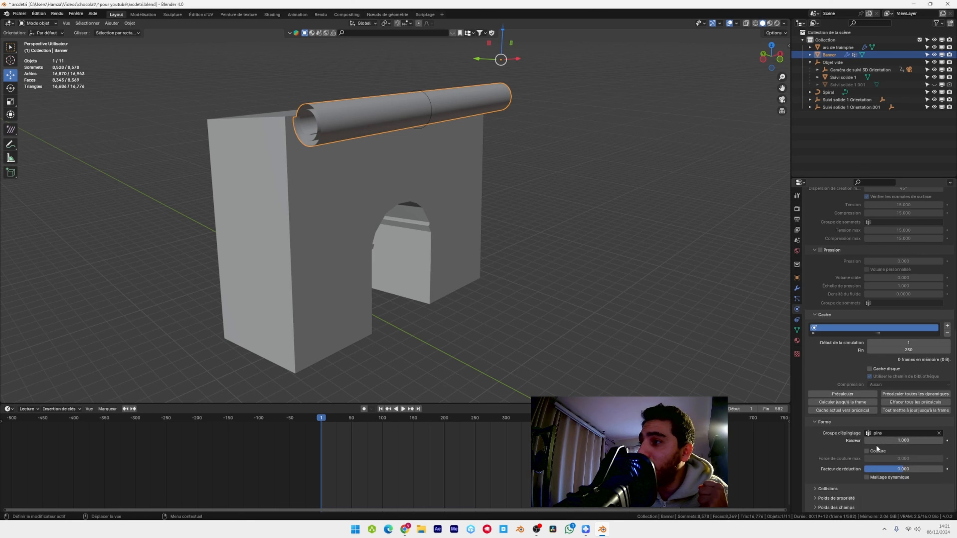
Enable self-collisions (Auto-collisions) for the Banner's cloth and open the collision quality value (Qualité) for editing
click(828, 487)
scroll(848, 468, down, 6)
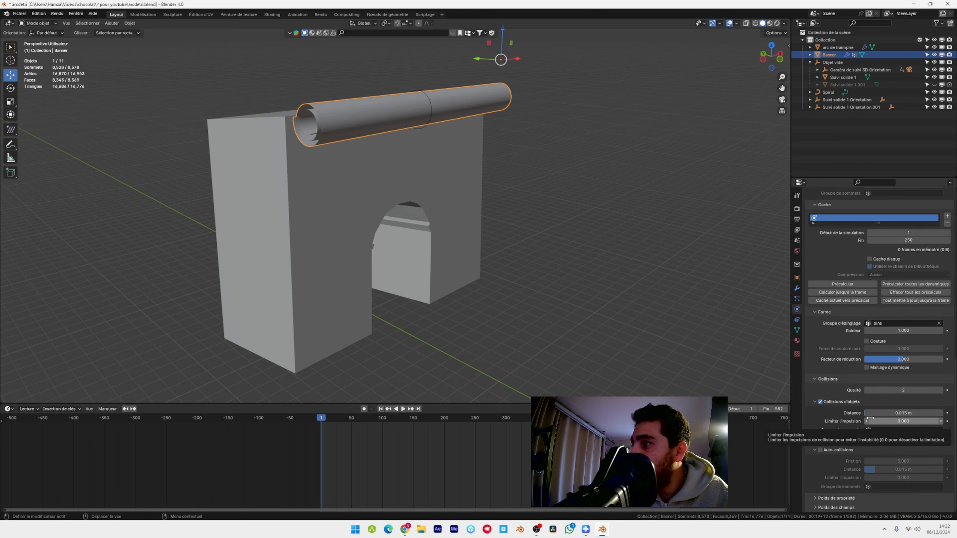
click(821, 450)
click(896, 390)
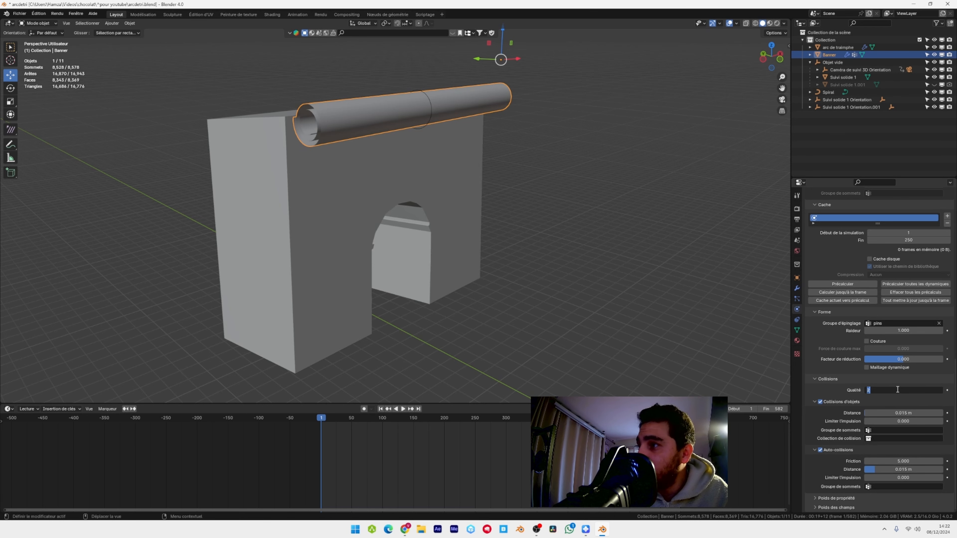
key(Return)
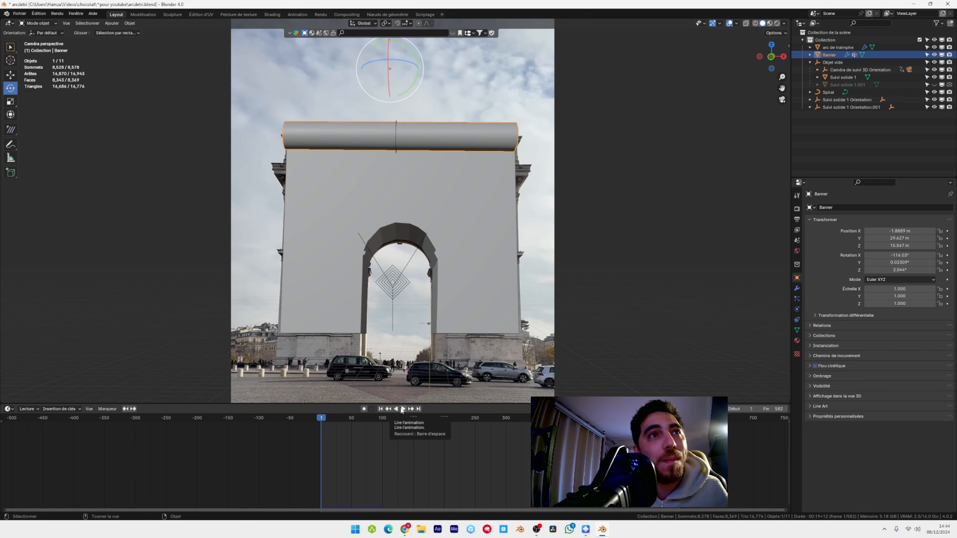
Play the animation from frame 1 to watch the banner's cloth simulation through the camera
click(401, 410)
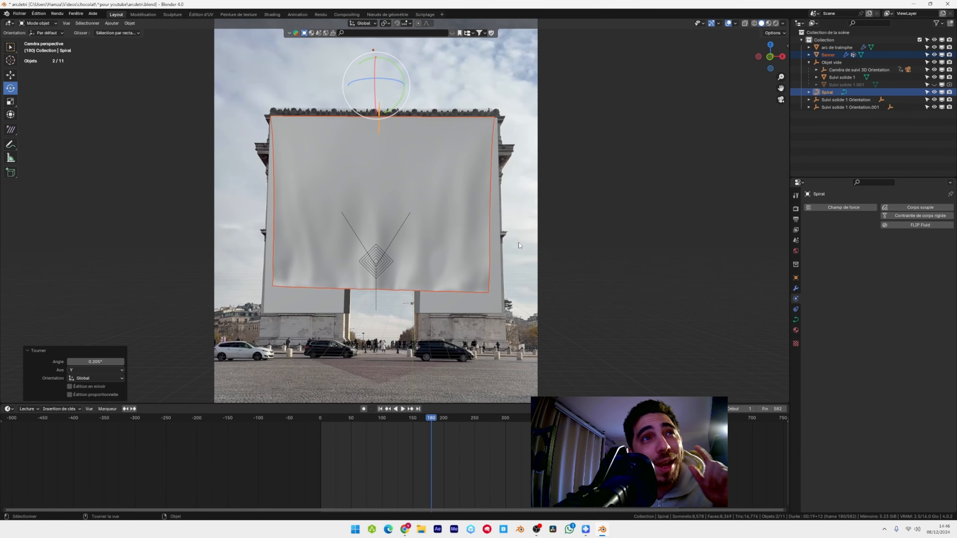
Assign an environment texture (Texture d'environnement) to the World background colour
click(795, 251)
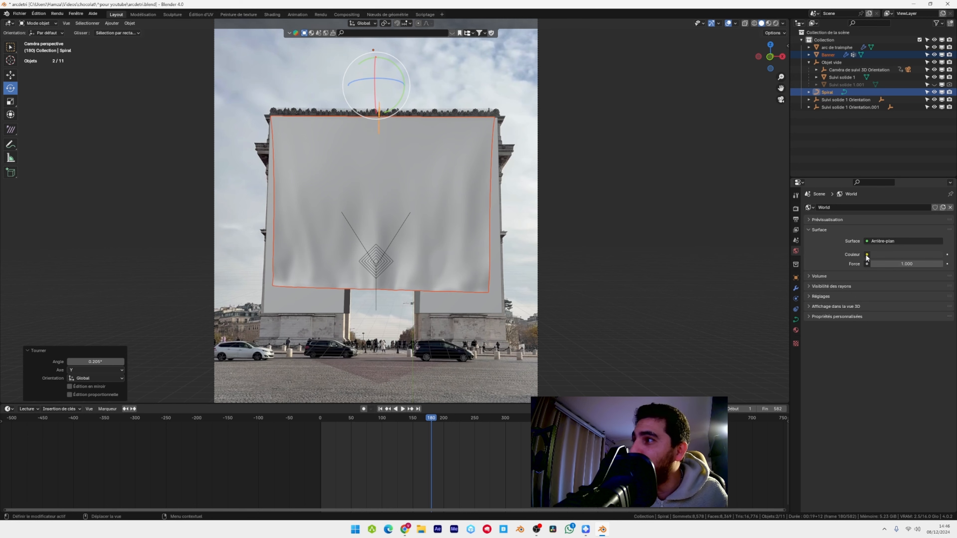
click(866, 255)
click(715, 288)
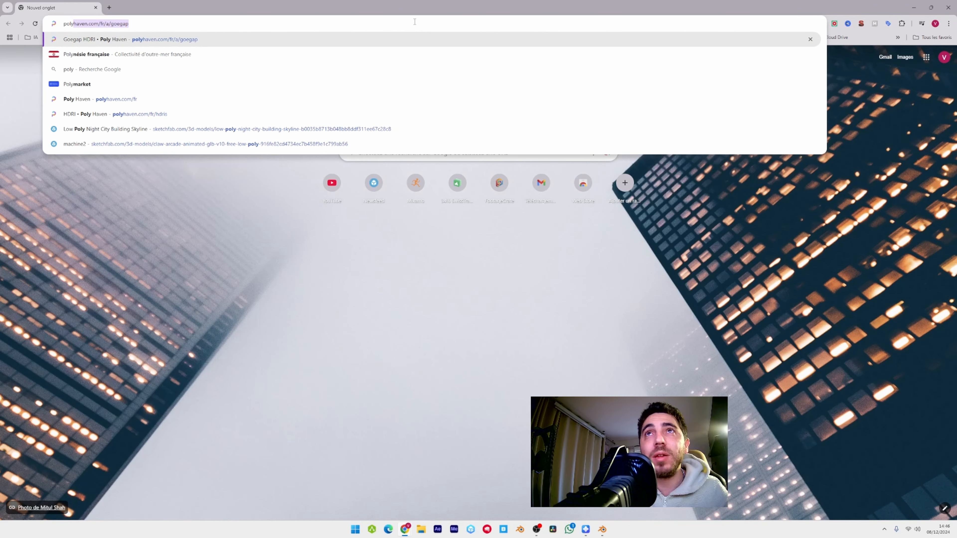
Switch to the browser, go to Poly Haven and open its HDRI library
key(Return)
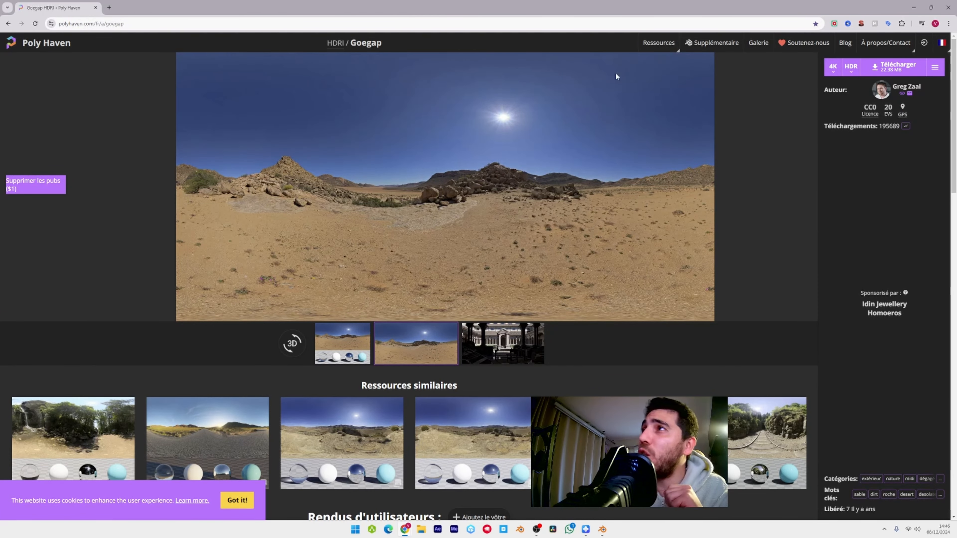
click(60, 46)
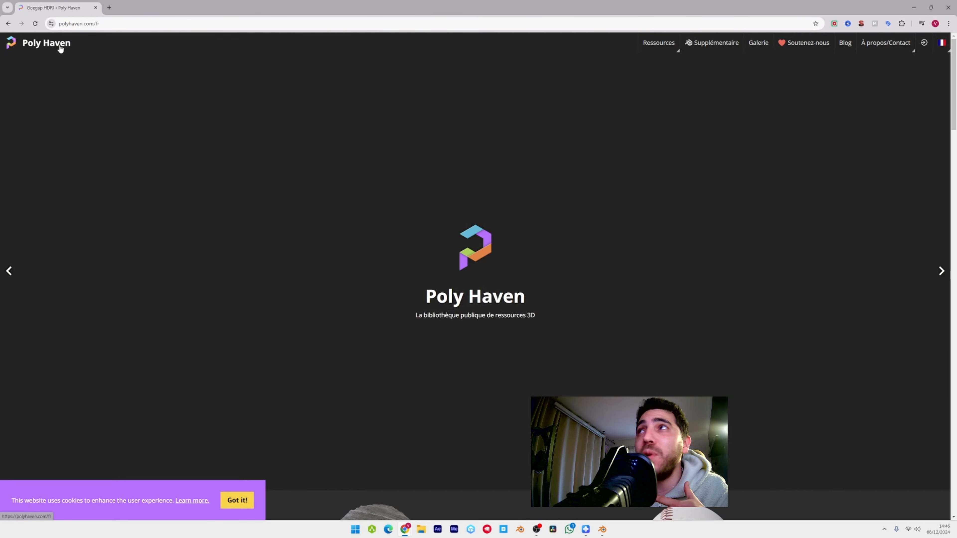
mouse_move(659, 43)
click(656, 62)
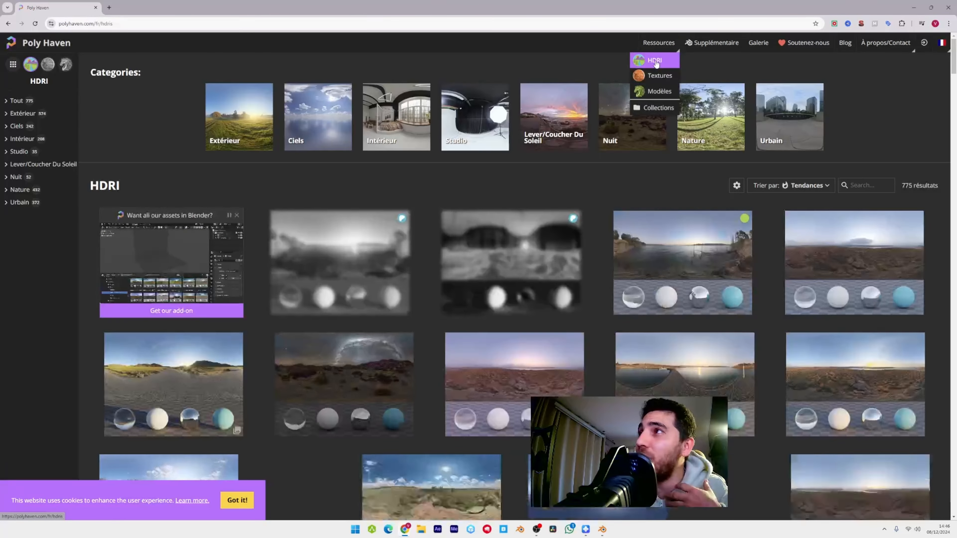
Find the Symmetrical Garden 02 HDRI and download it as a 4K HDR file
scroll(509, 220, down, 3)
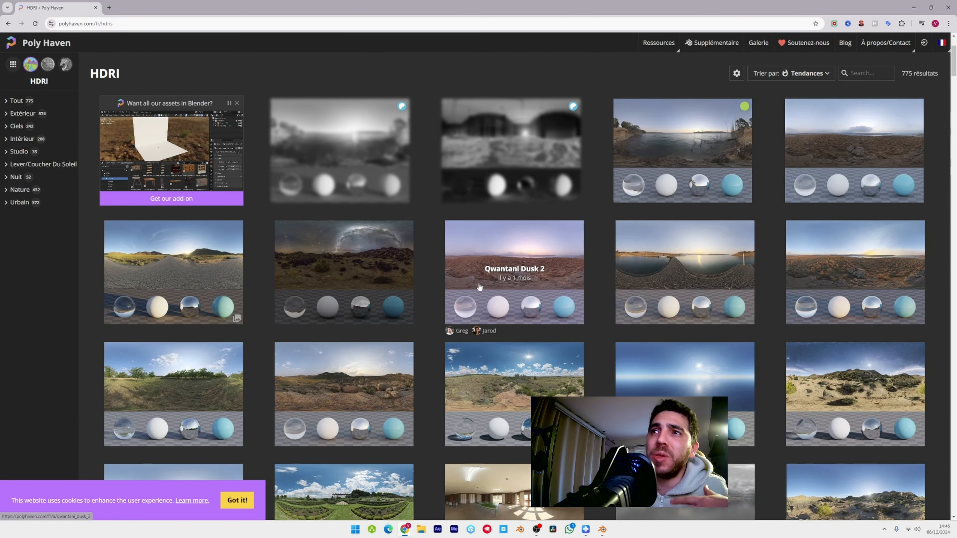
scroll(497, 256, down, 3)
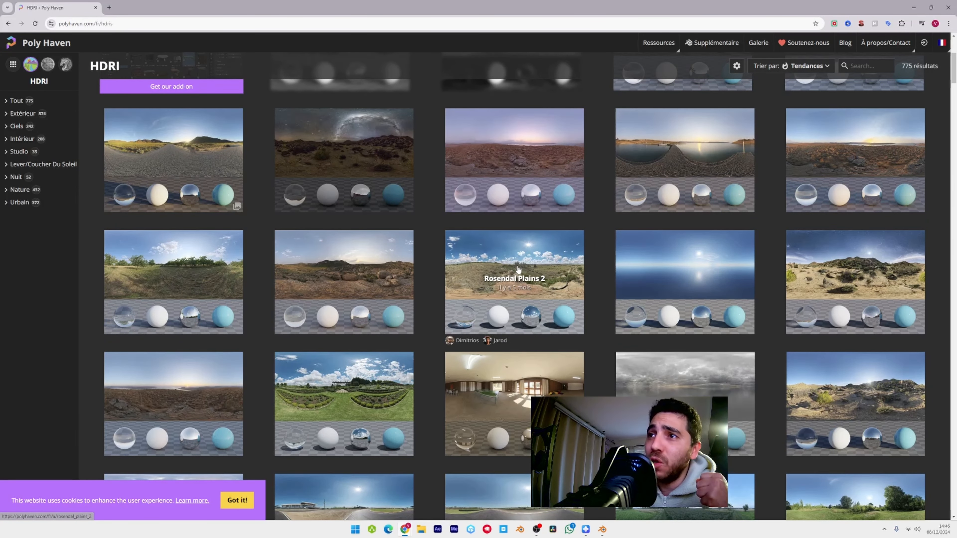
click(344, 386)
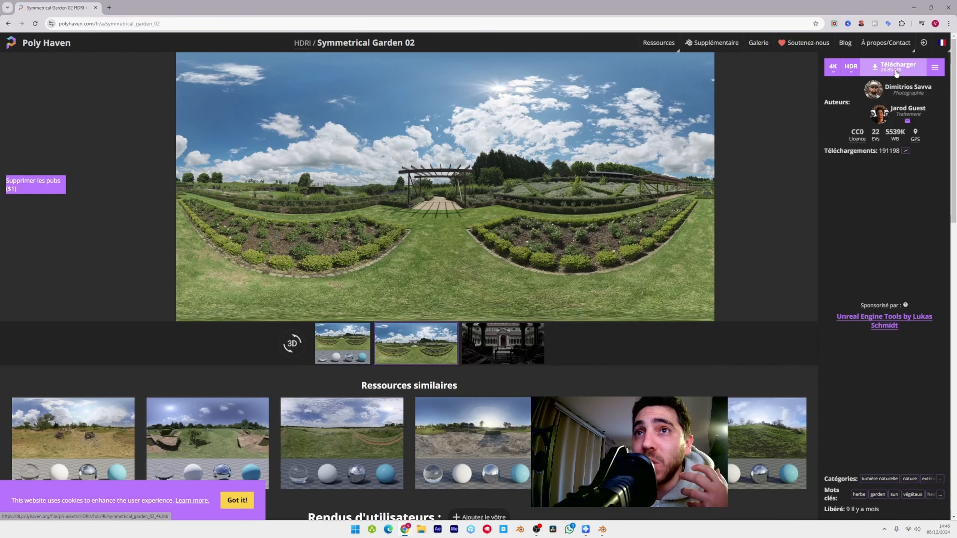
click(895, 73)
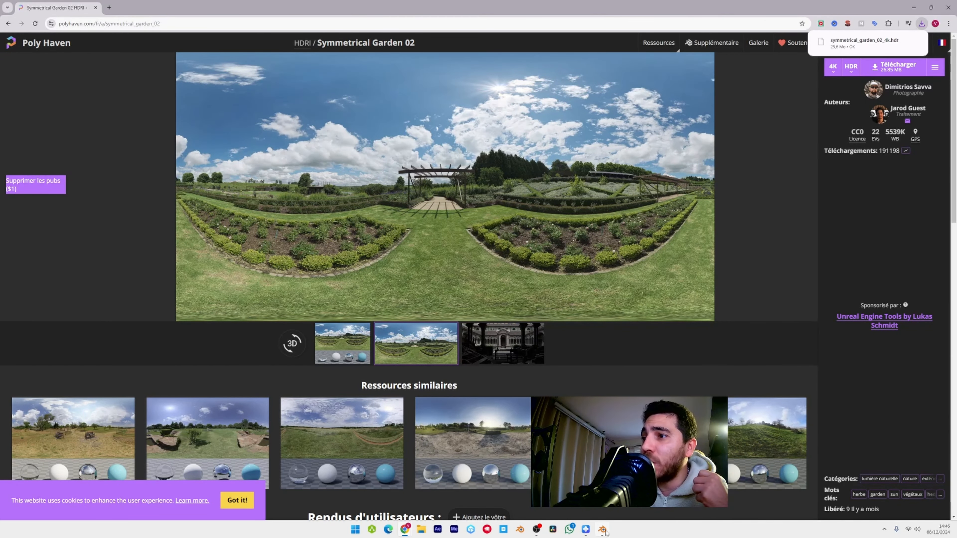
Switch back to Blender and choose the downloaded symmetrical_garden_02_4k.hdr for the World environment texture
click(603, 530)
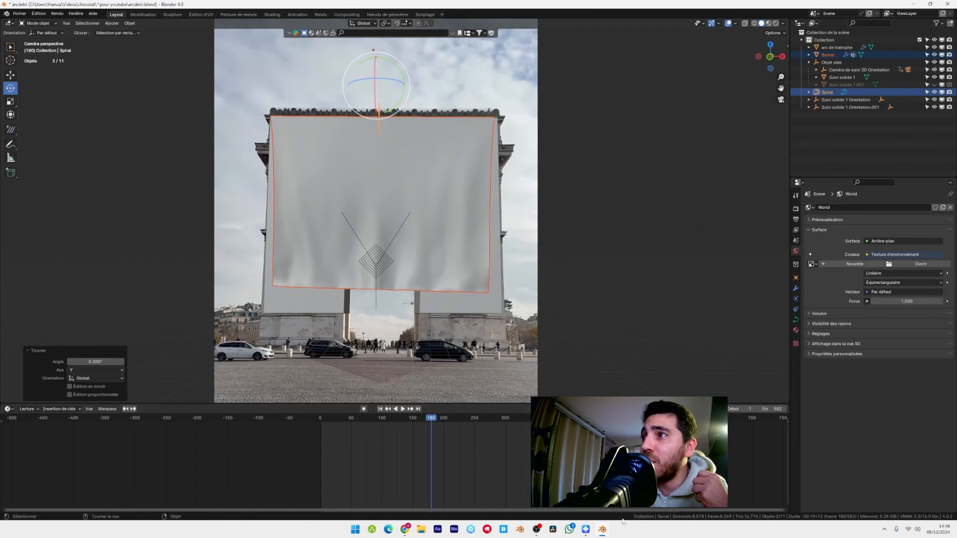
click(920, 264)
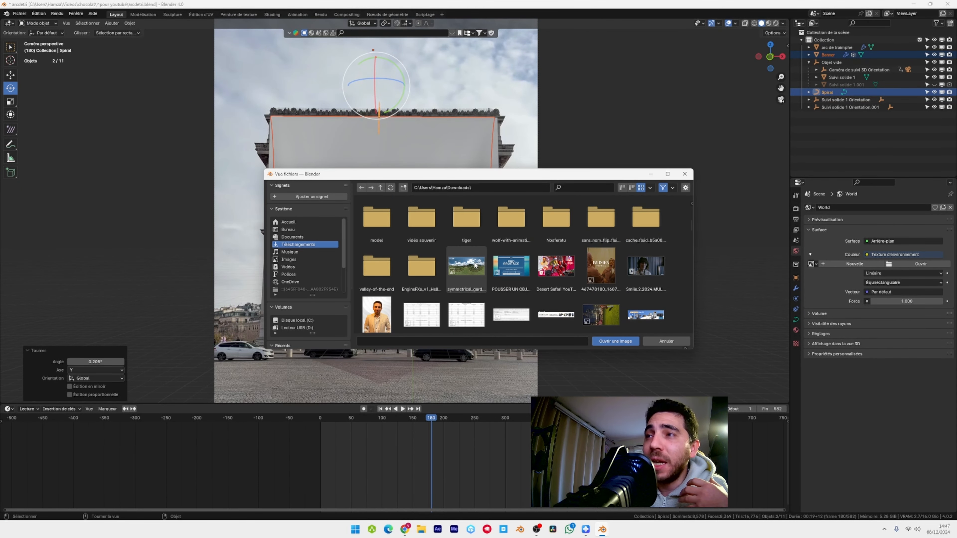
click(475, 265)
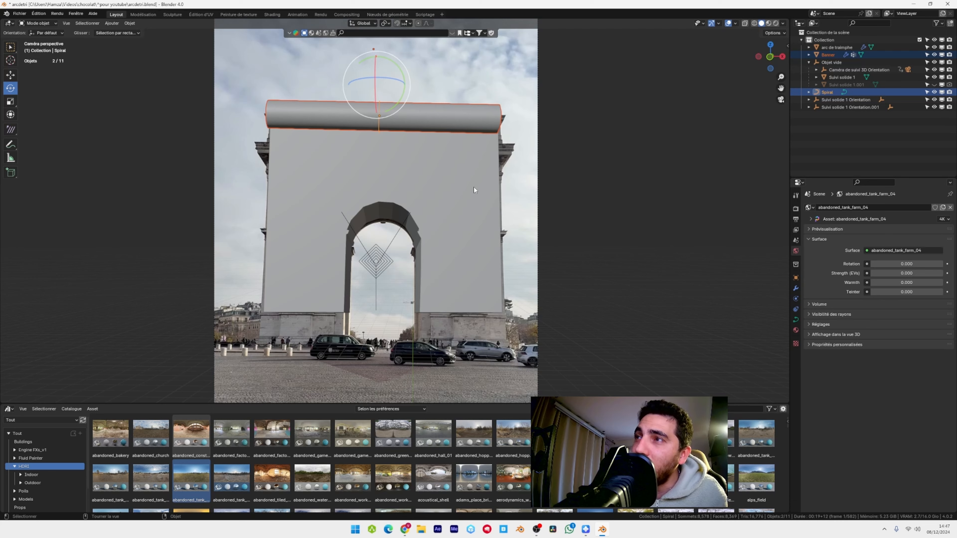
Make the arc de triomphe a shadow catcher (Attrapeur d'ombres) in its visibility settings and save the file
click(474, 187)
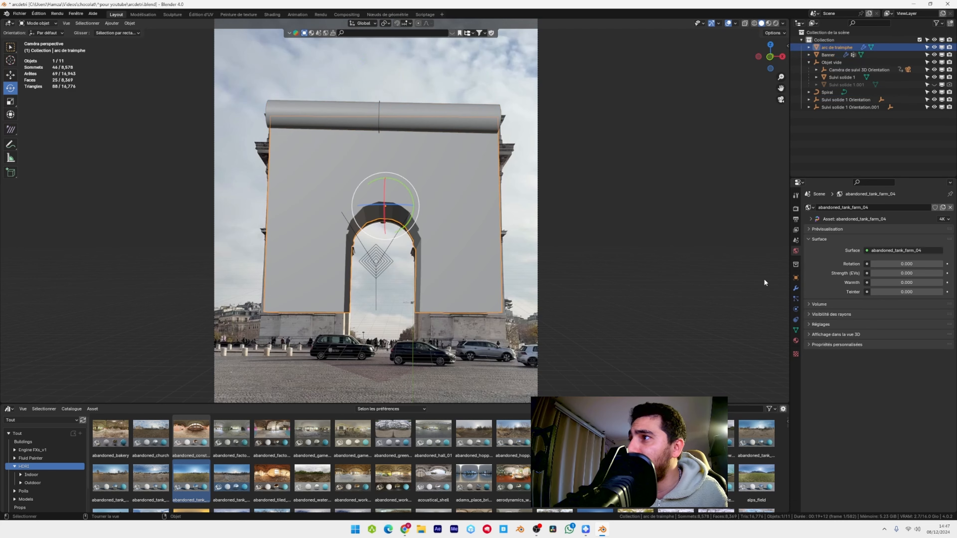
click(797, 278)
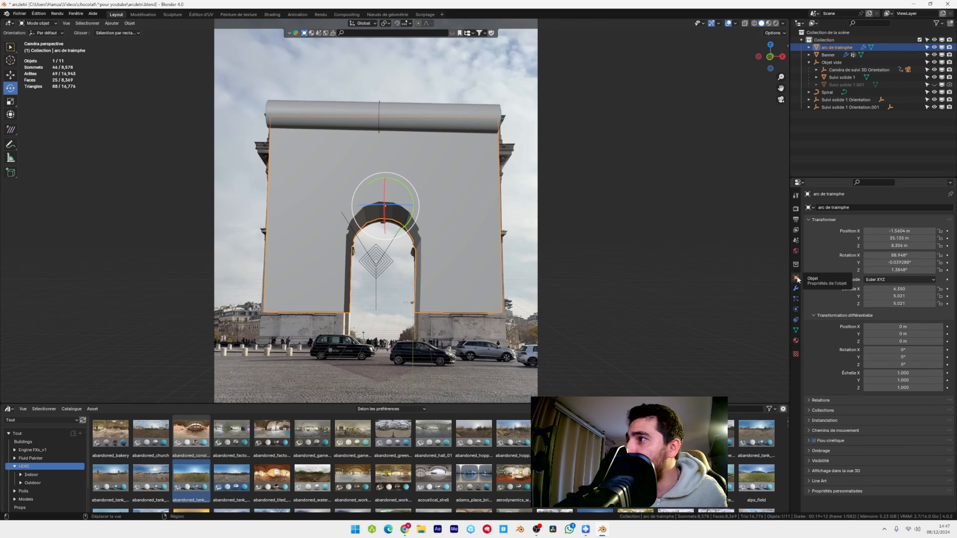
click(819, 460)
scroll(877, 384, down, 6)
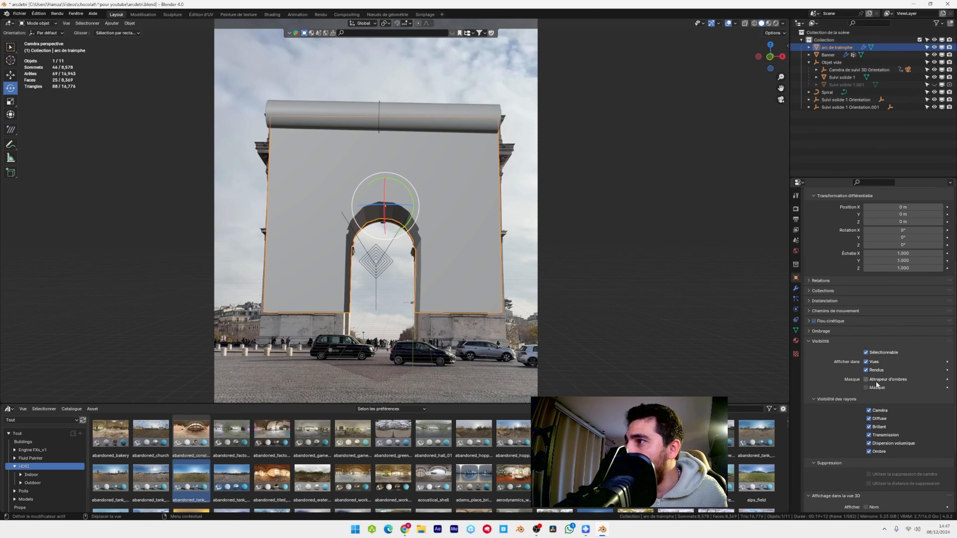
click(869, 381)
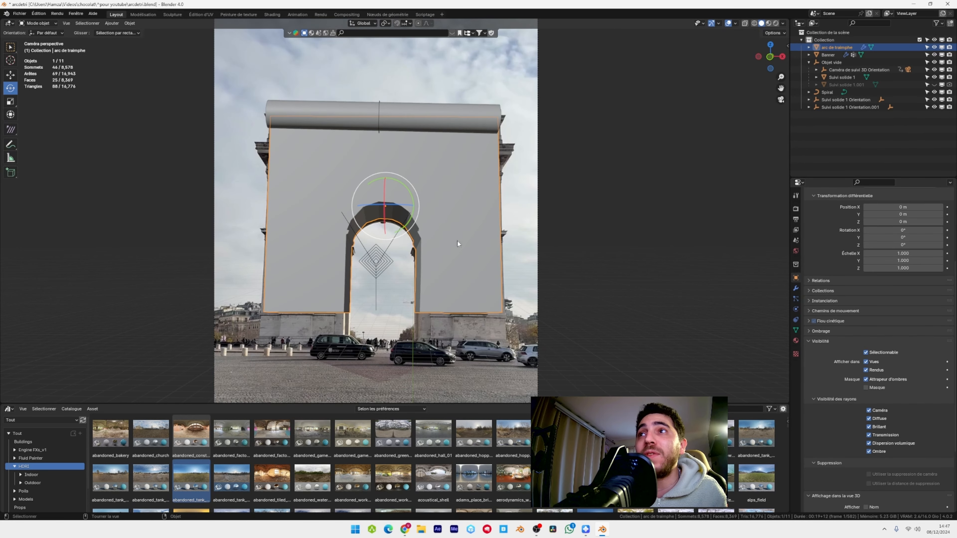
key(ctrl+s)
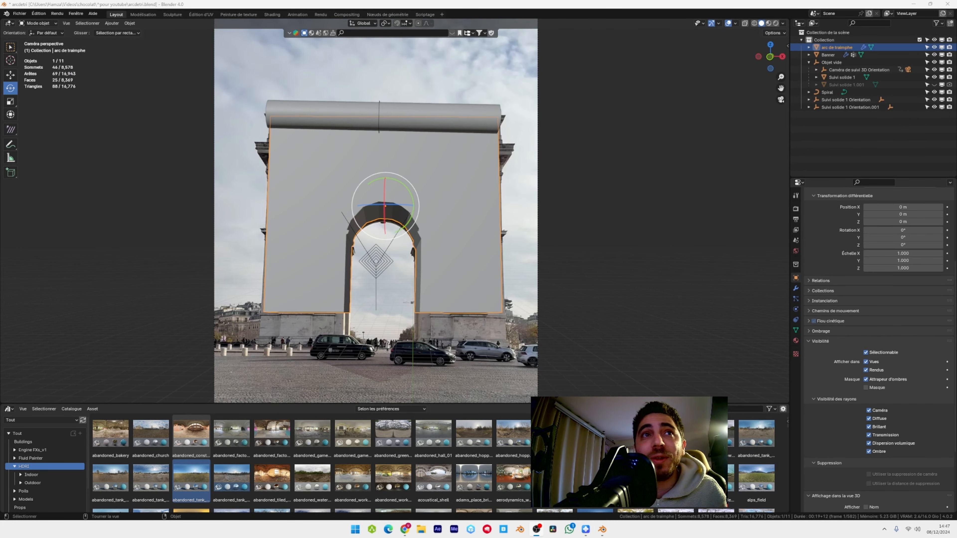
Switch the viewport to rendered shading, clear the selection and play the animation to check the banner unrolling over the monument
click(776, 23)
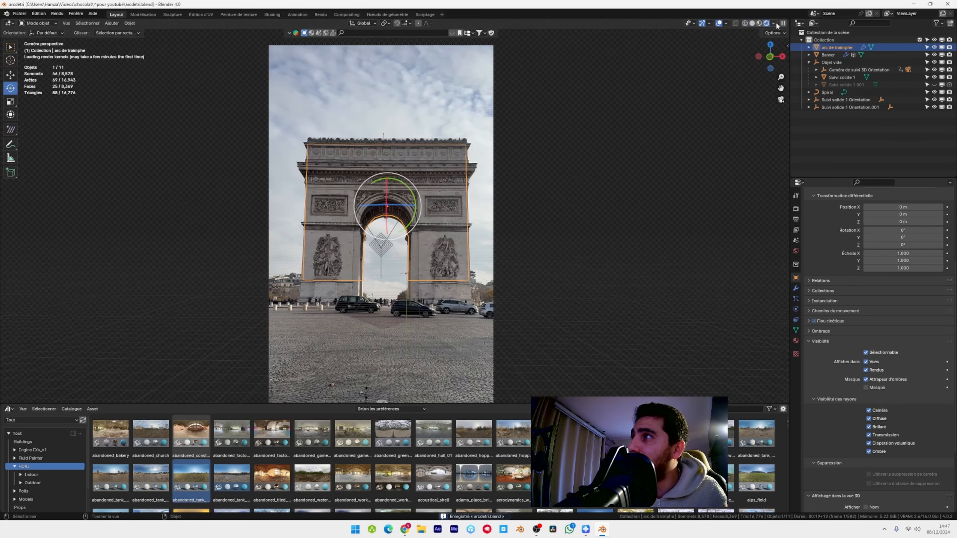
click(564, 149)
key(space)
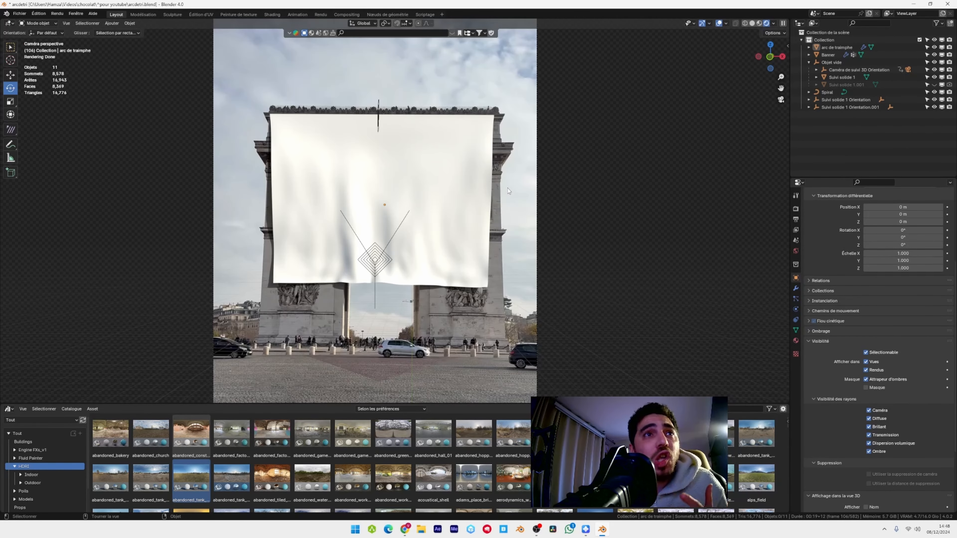
key(space)
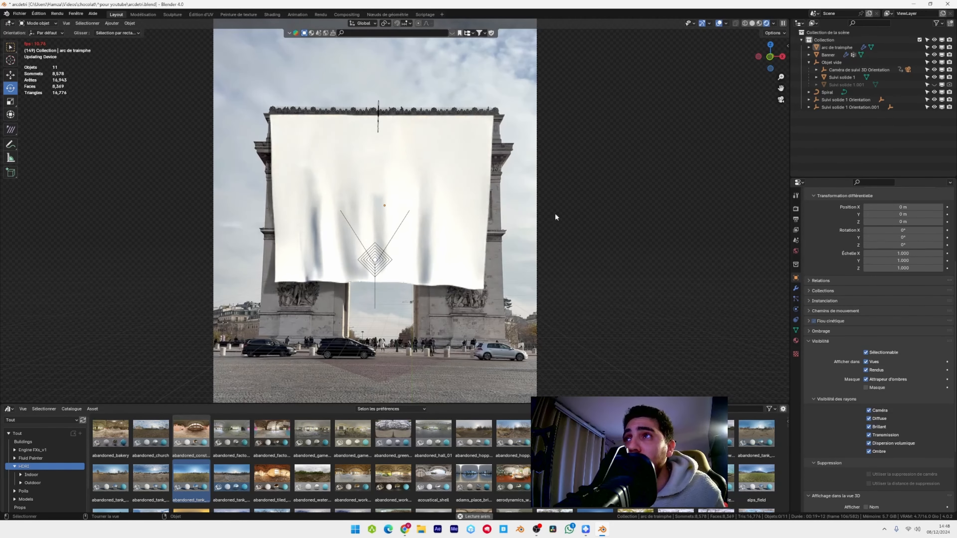
key(space)
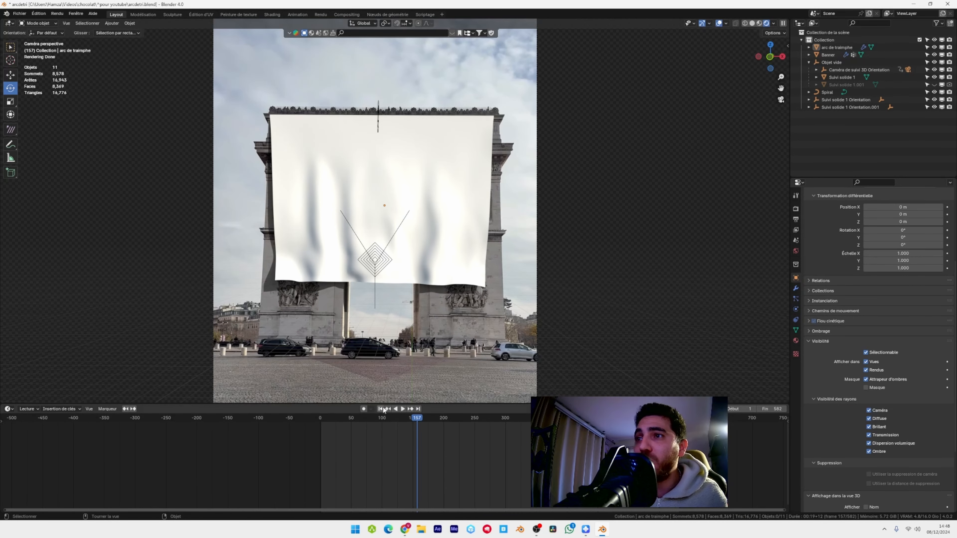
Return the animation to the first frame and select the rolled Banner
click(380, 410)
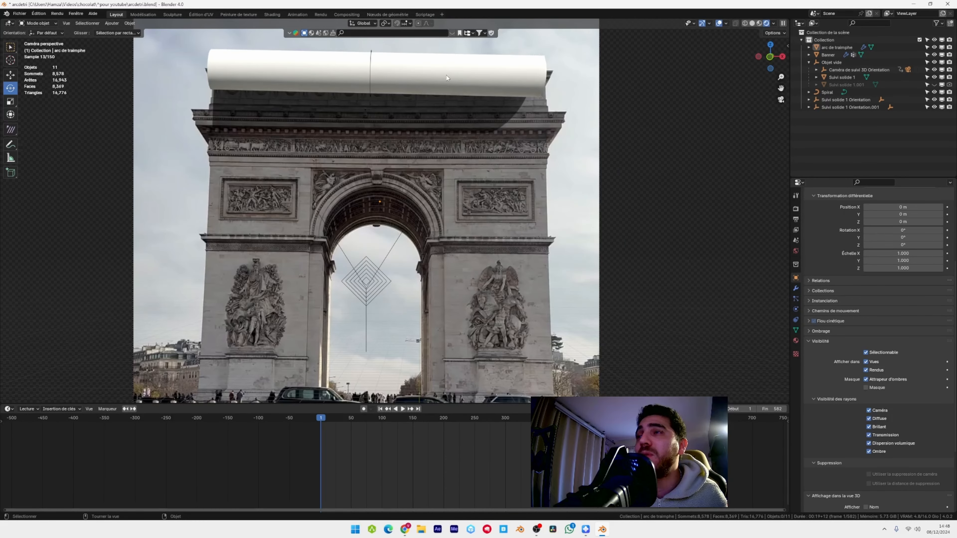
click(431, 77)
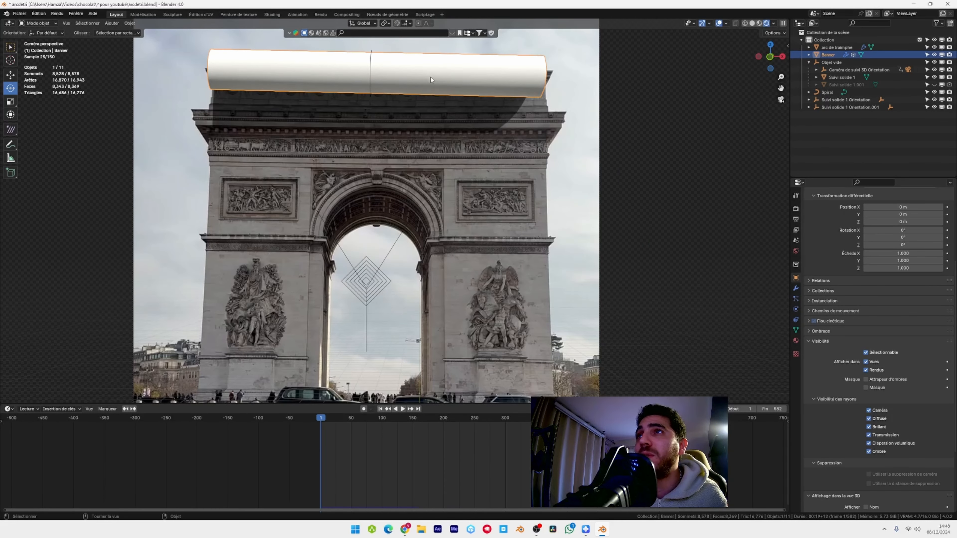
Add the Spiral to the Banner selection and scale both along the X axis to adjust the roll's width to the monument
shift+click(370, 69)
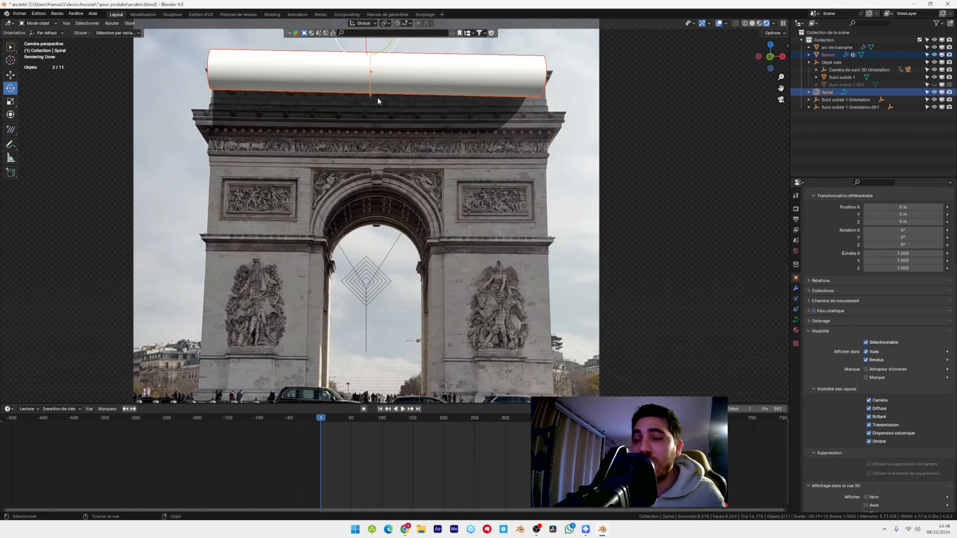
scroll(377, 98, down, 2)
key(s)
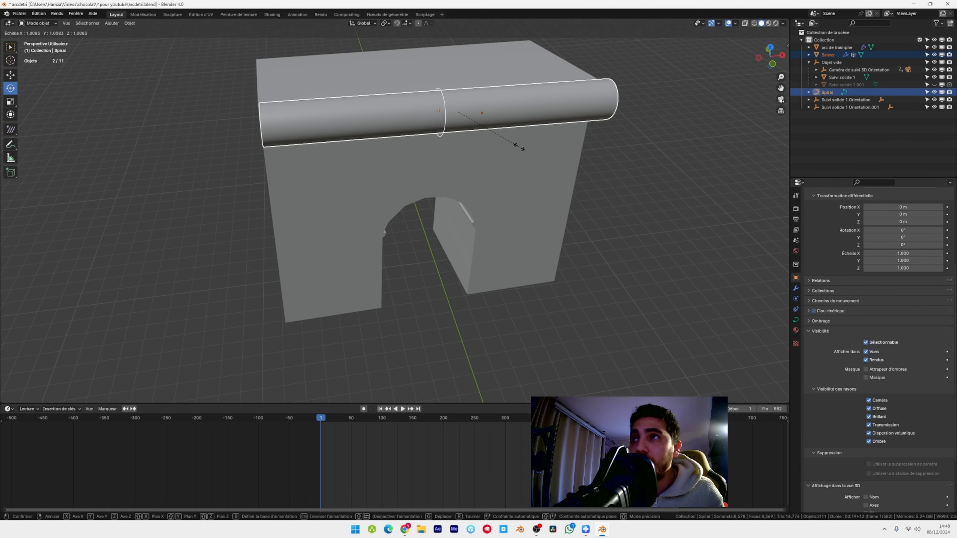
key(x)
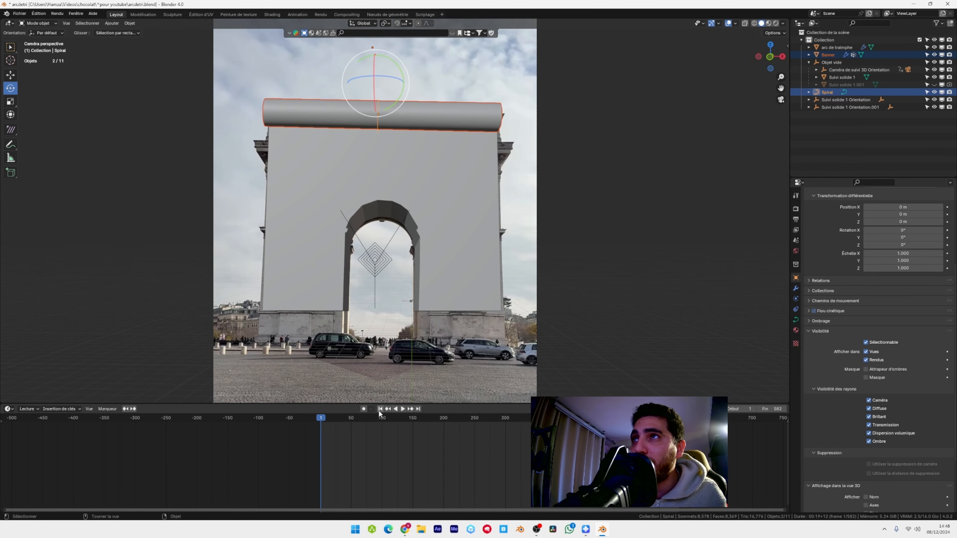
Select only the Banner, inspect its cloth physics settings down to the simulation cache, and play the simulation
click(457, 110)
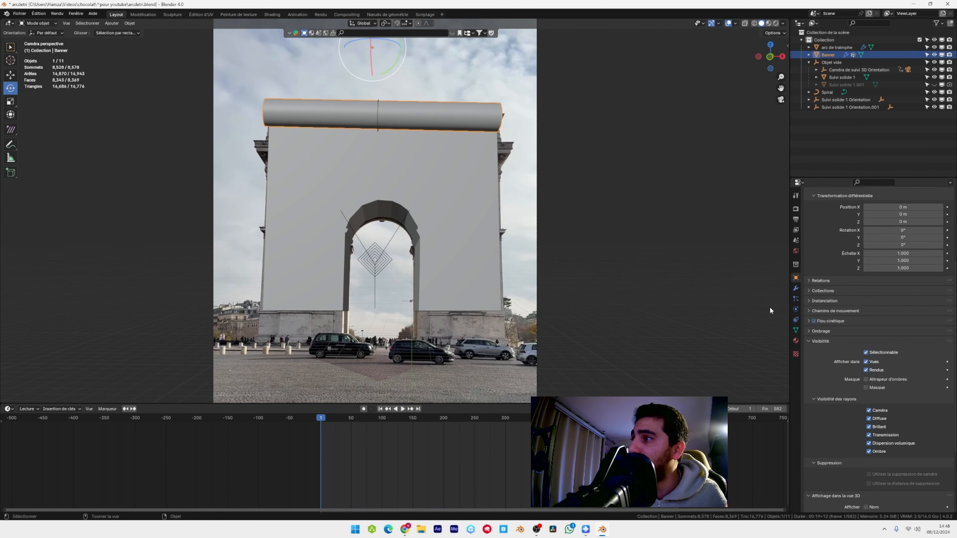
scroll(835, 284, down, 5)
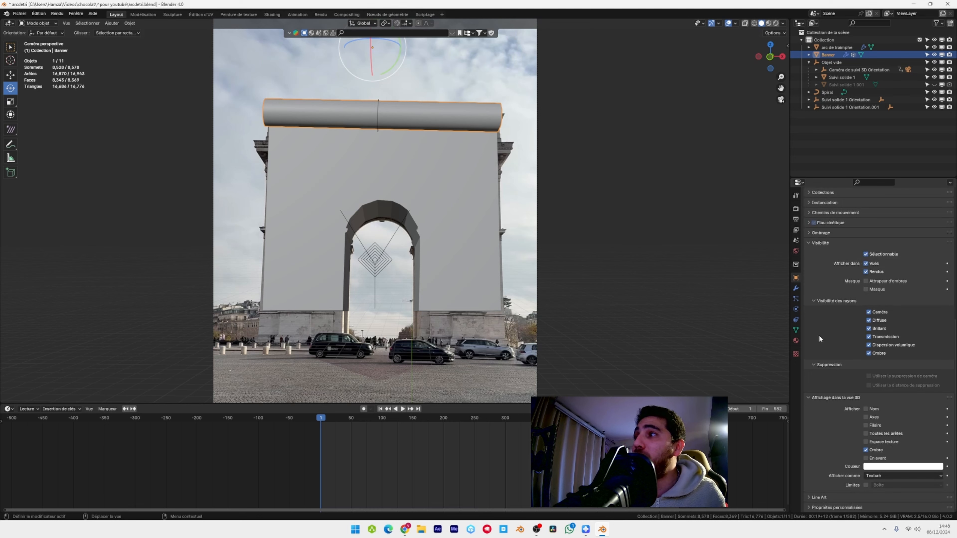
click(796, 299)
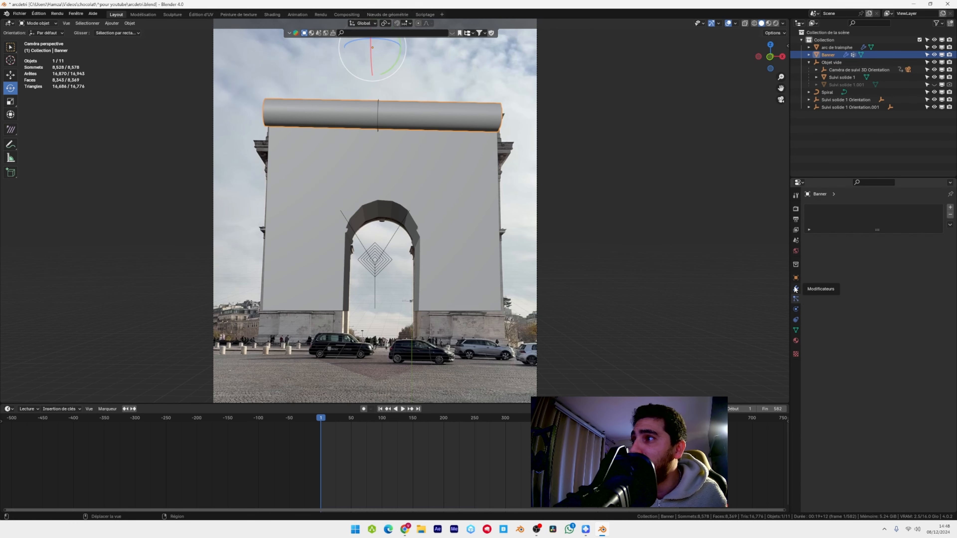
click(796, 309)
scroll(842, 328, down, 13)
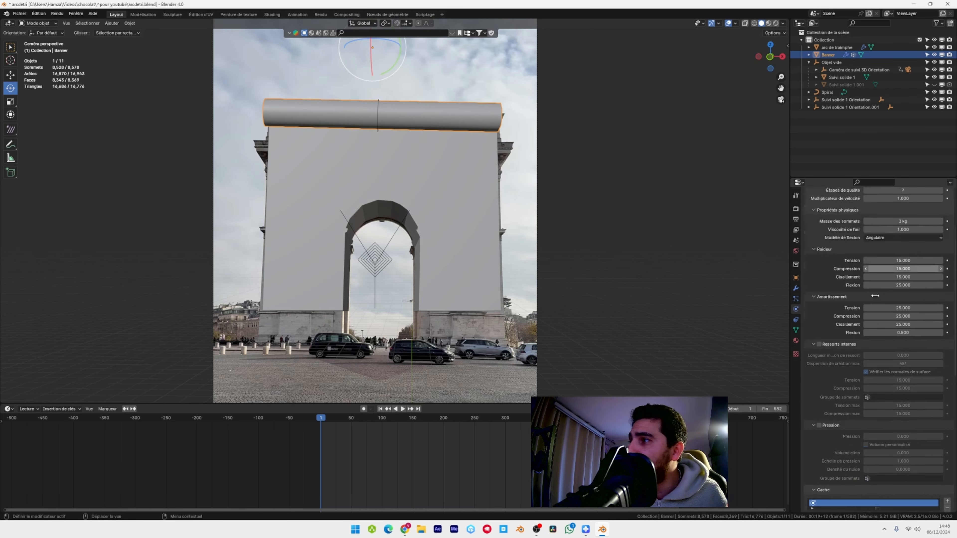
right_click(876, 324)
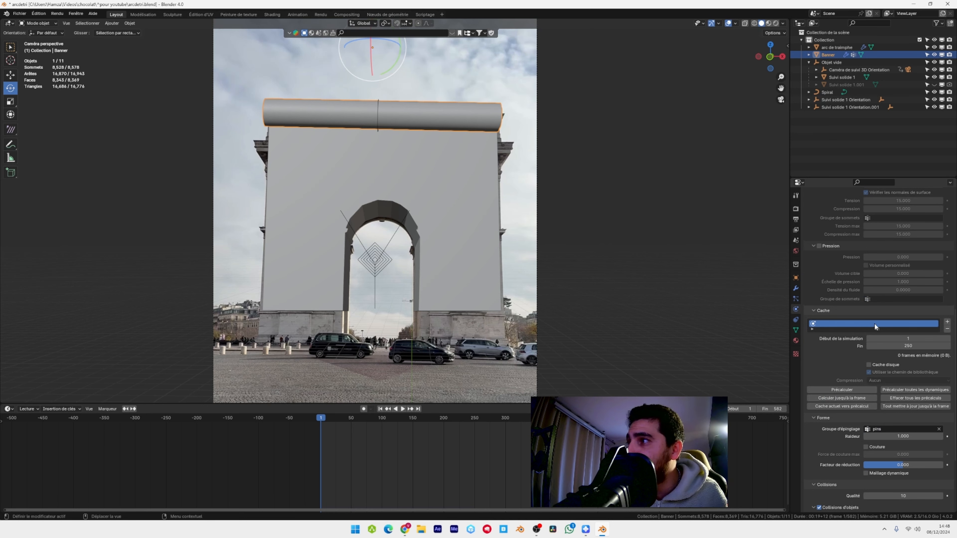
click(873, 323)
click(403, 409)
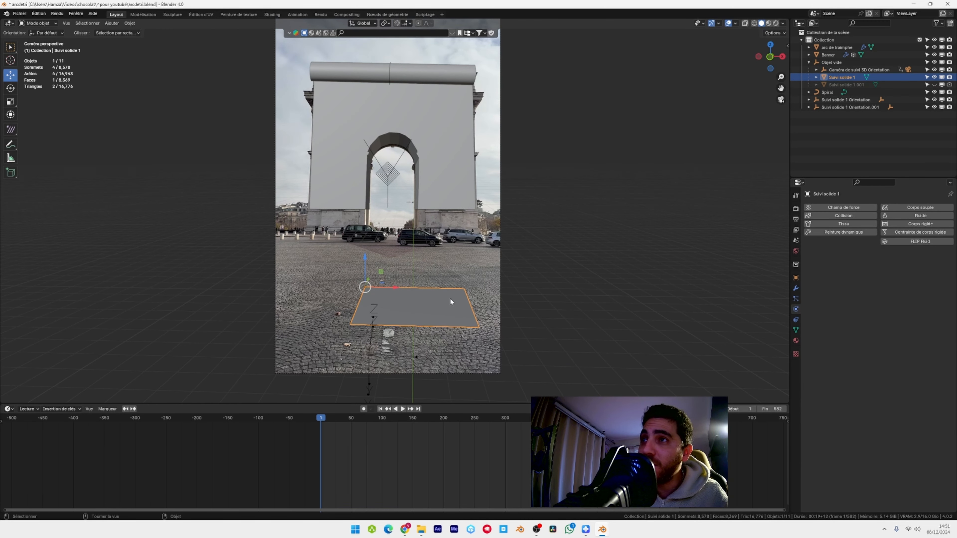
Enlarge and reposition the Suivi solide 1 plane to cover the ground in front of the monument, and open its object settings
key(s)
click(486, 360)
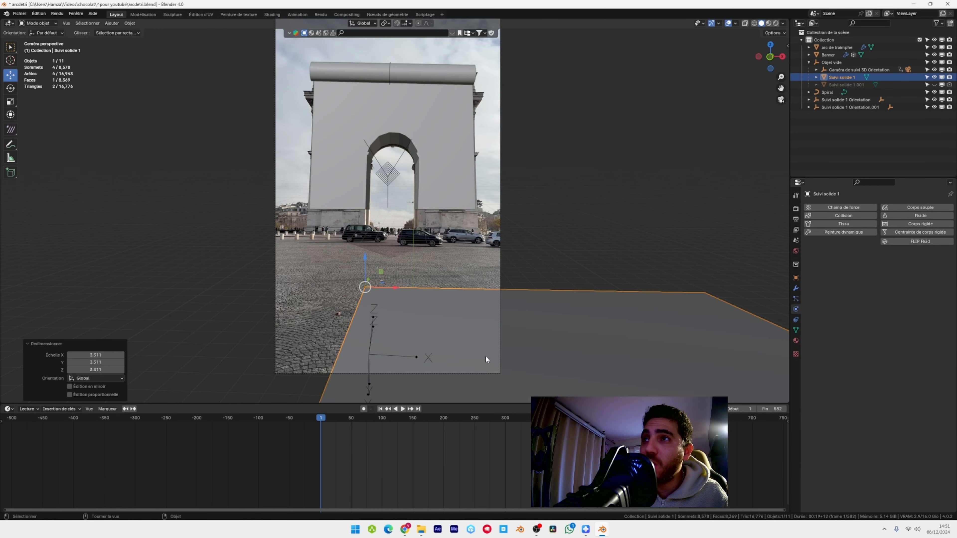
scroll(376, 306, down, 2)
drag(380, 259, 399, 296)
scroll(402, 261, up, 2)
click(400, 295)
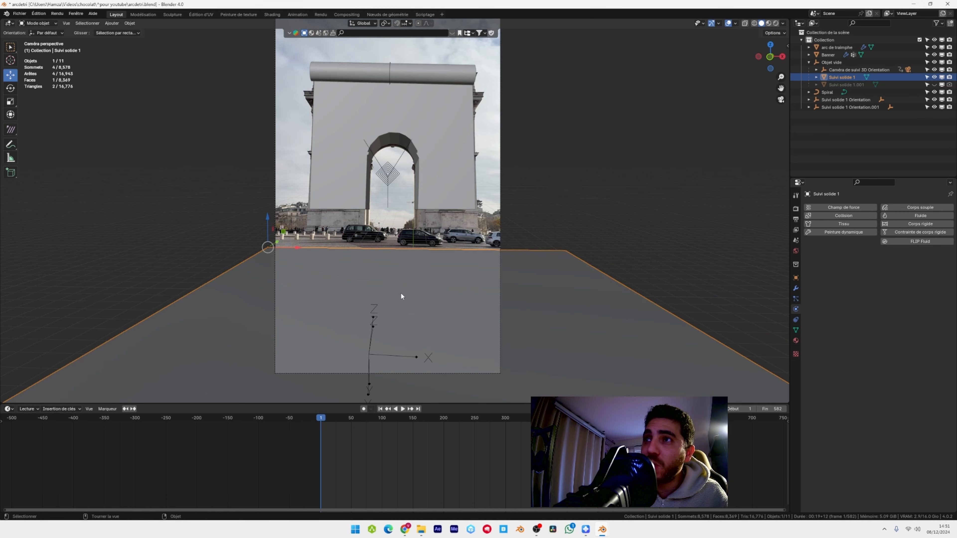
click(796, 278)
scroll(878, 424, down, 4)
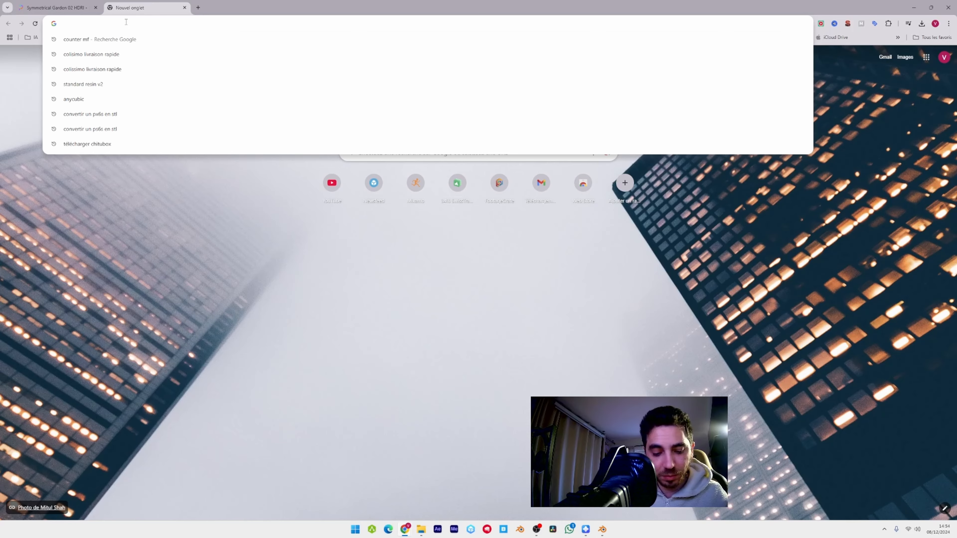
Open canva.com in a new Chrome browser tab
text(canva.com)
key(Return)
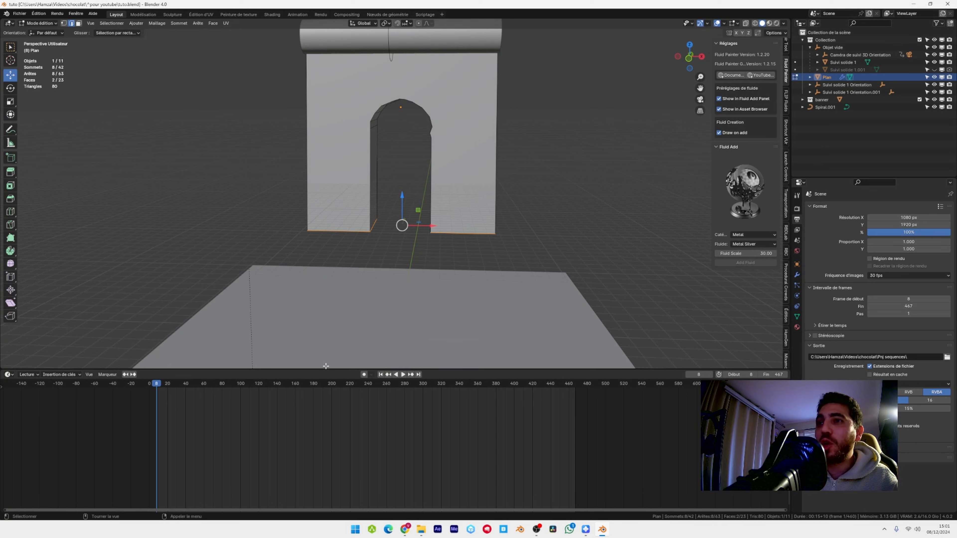
In Blender, move the animation to frame 278 and return from Edit Mode to Object Mode to work on the unrolled banner
drag(157, 391, 403, 393)
click(443, 125)
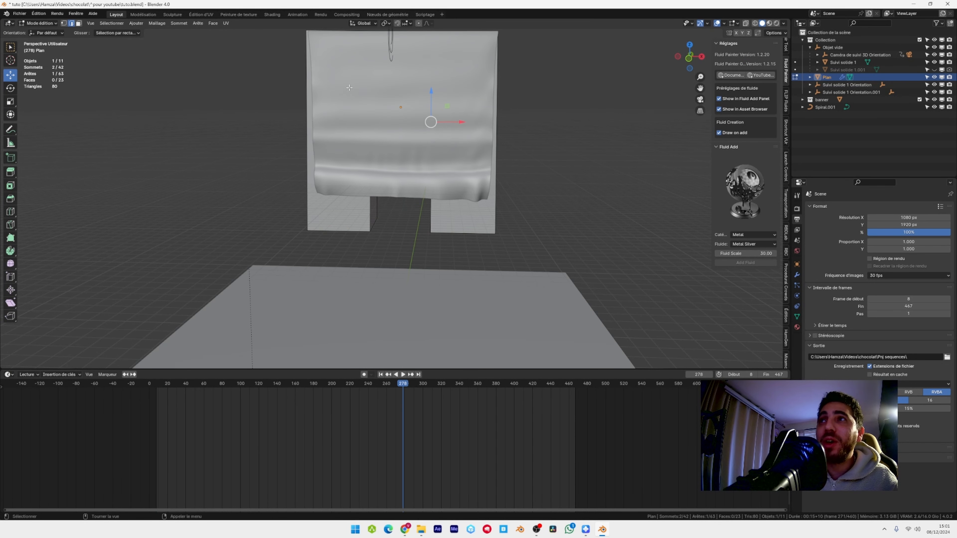
click(39, 23)
click(47, 31)
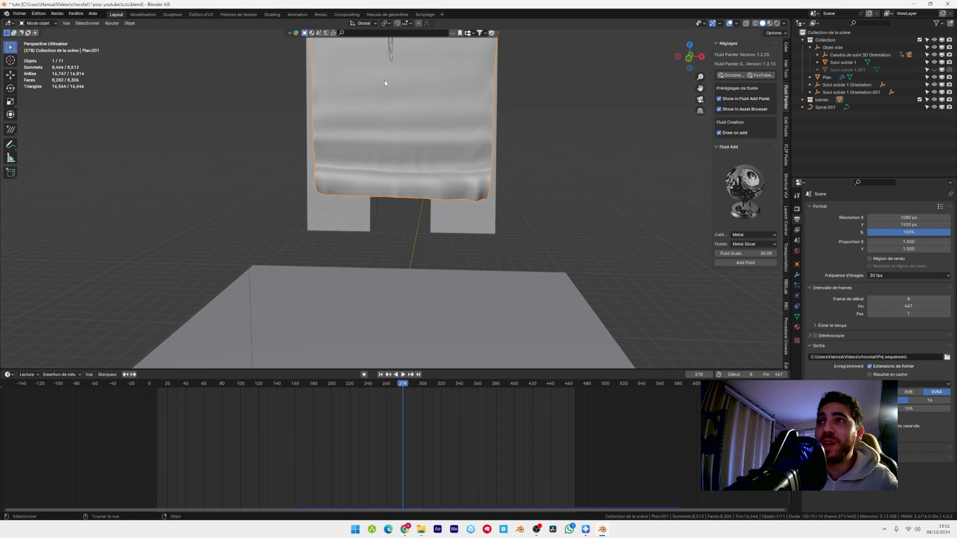
Open the banner's material in the Shading workspace and select its BSDF guidée node
click(272, 14)
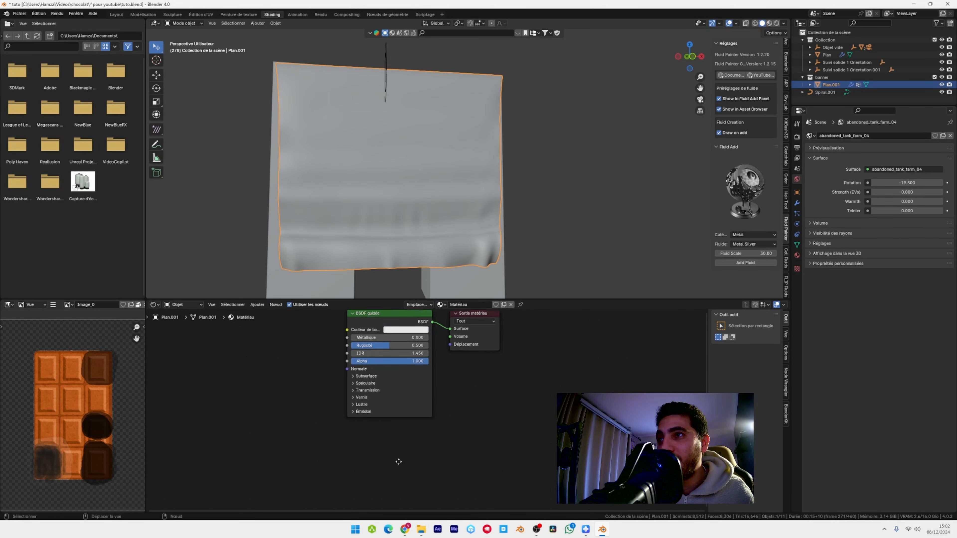
middle_drag(397, 461, 406, 471)
scroll(425, 414, up, 2)
middle_drag(485, 412, 491, 466)
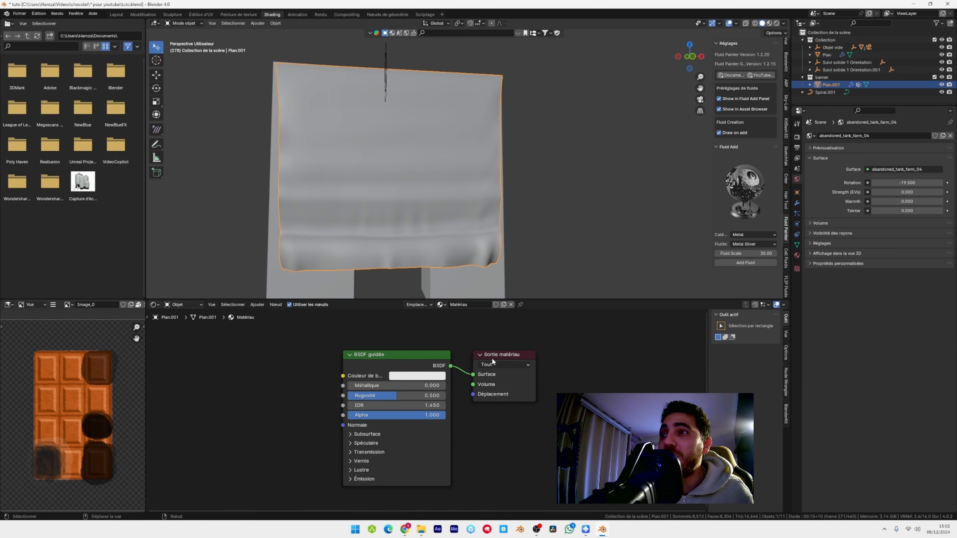
click(378, 355)
Search the add-on preferences for "wr" to check that Node Wrangler is enabled, and close the preferences
click(44, 12)
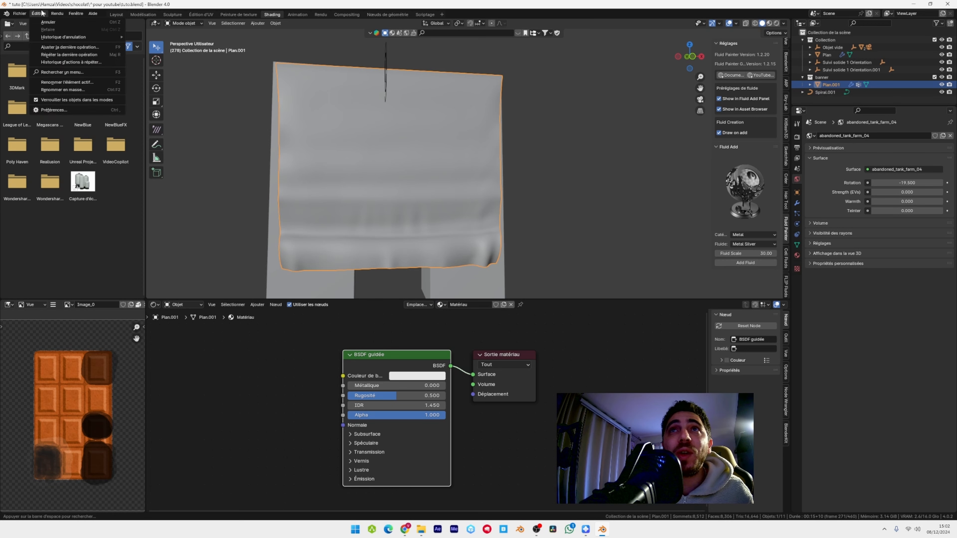
click(64, 109)
click(217, 27)
text(wr)
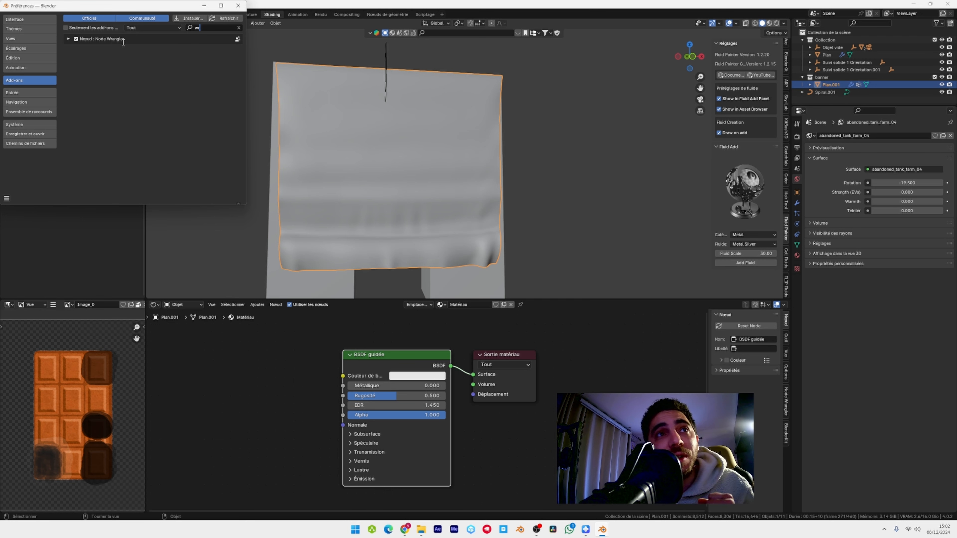
click(238, 6)
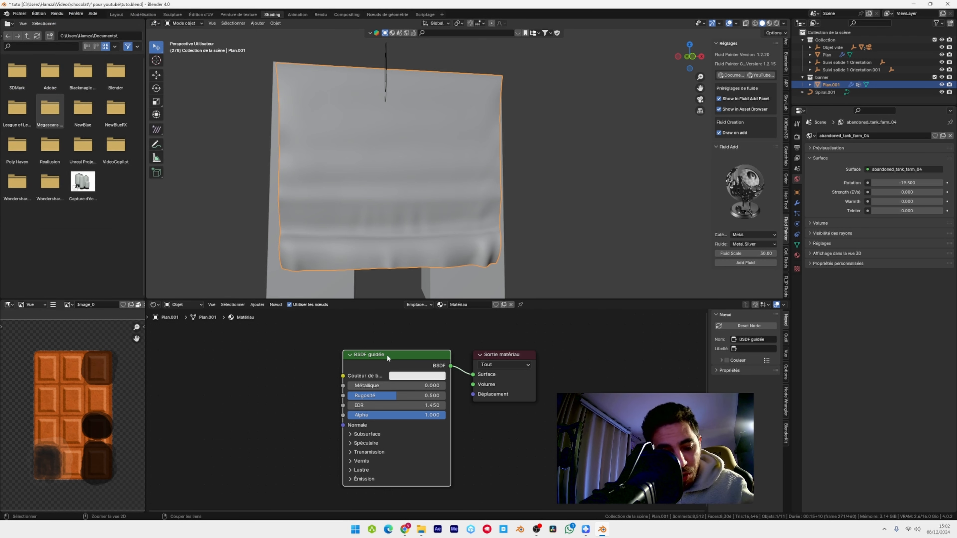
Add an image texture with mapping nodes to the banner's BSDF, load Remise 20%.png, and switch the viewport to rendered shading
key(ctrl+t)
key(Home)
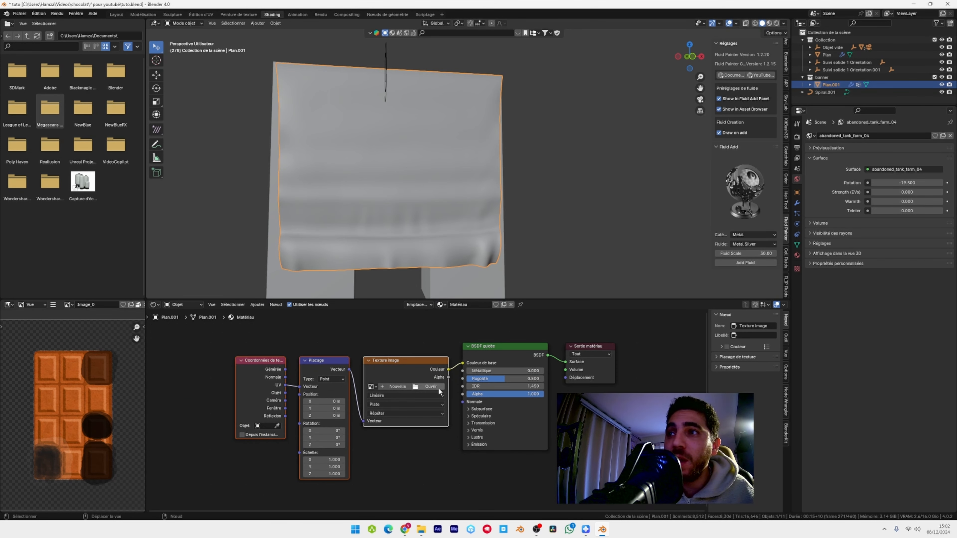
click(437, 389)
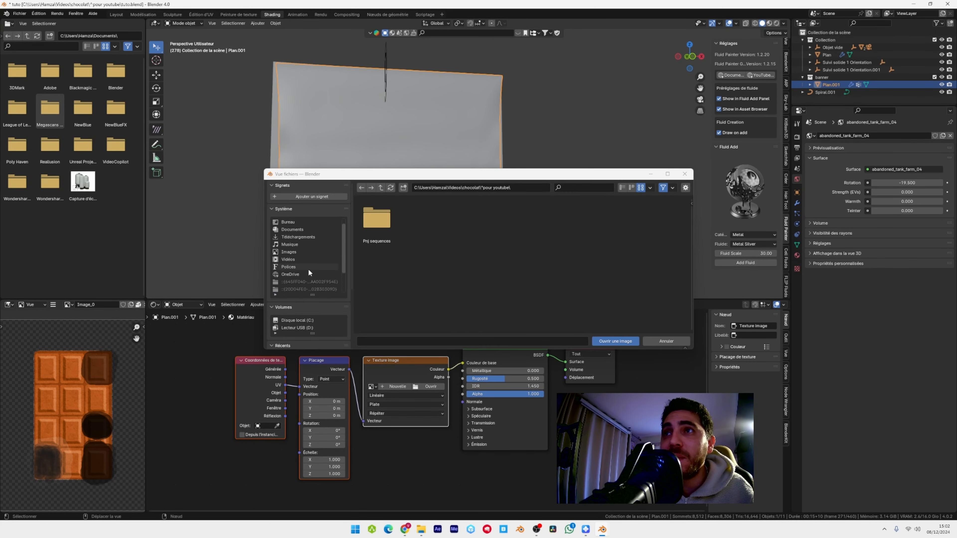
click(318, 246)
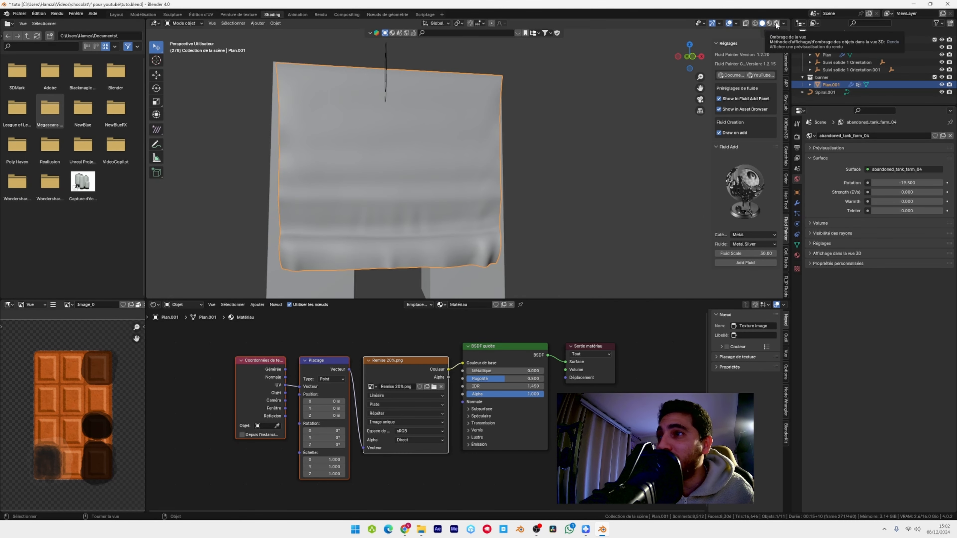
click(776, 25)
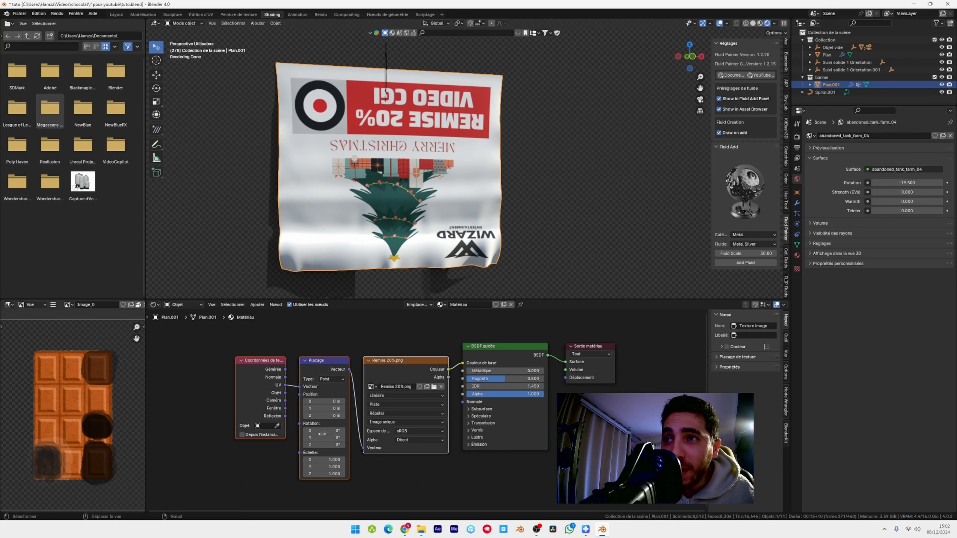
Try rotating the banner texture about X and Y in the Placage node, resetting each rotation to 0°
drag(323, 430, 393, 431)
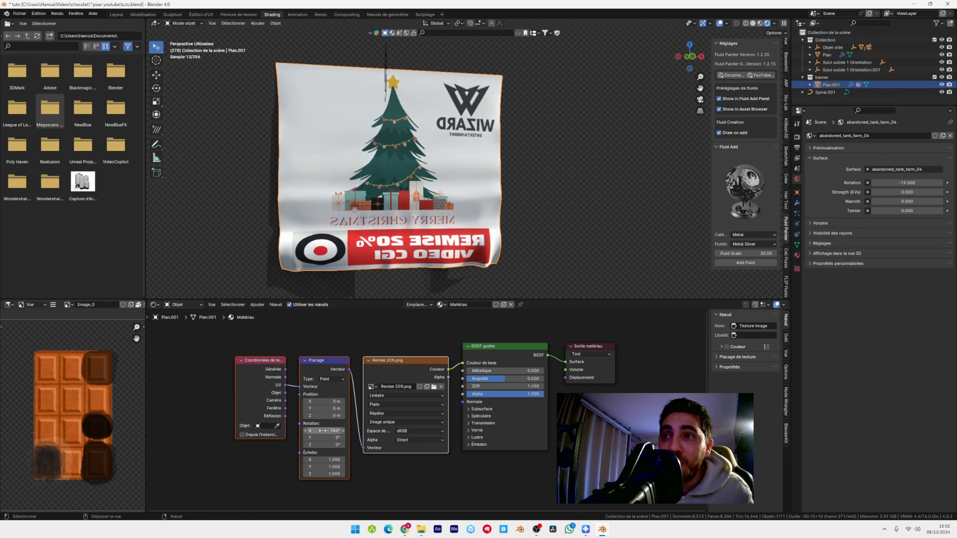
click(317, 430)
key(Return)
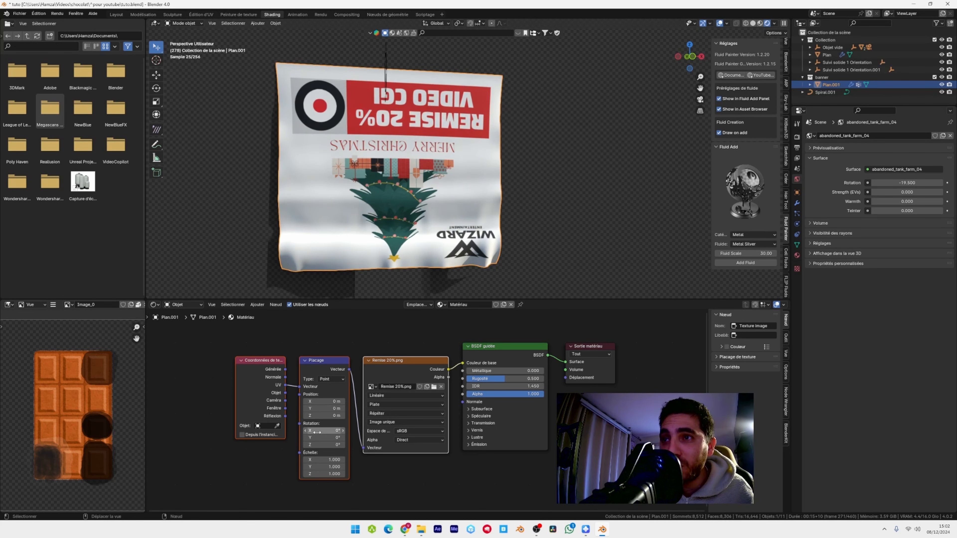
drag(320, 437, 377, 437)
key(BackSpace)
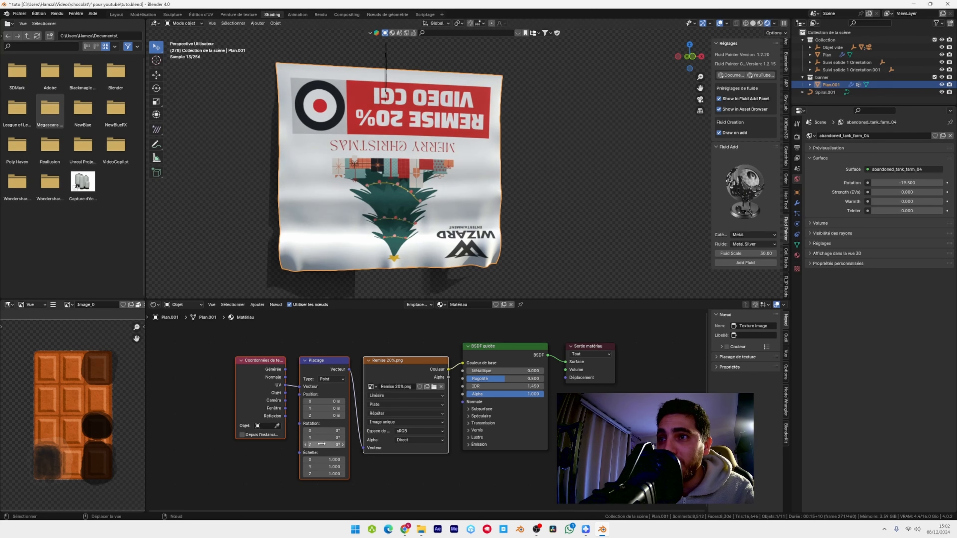
Set the Z rotation of the banner texture's Placage node to 180°
drag(321, 445, 391, 444)
click(327, 444)
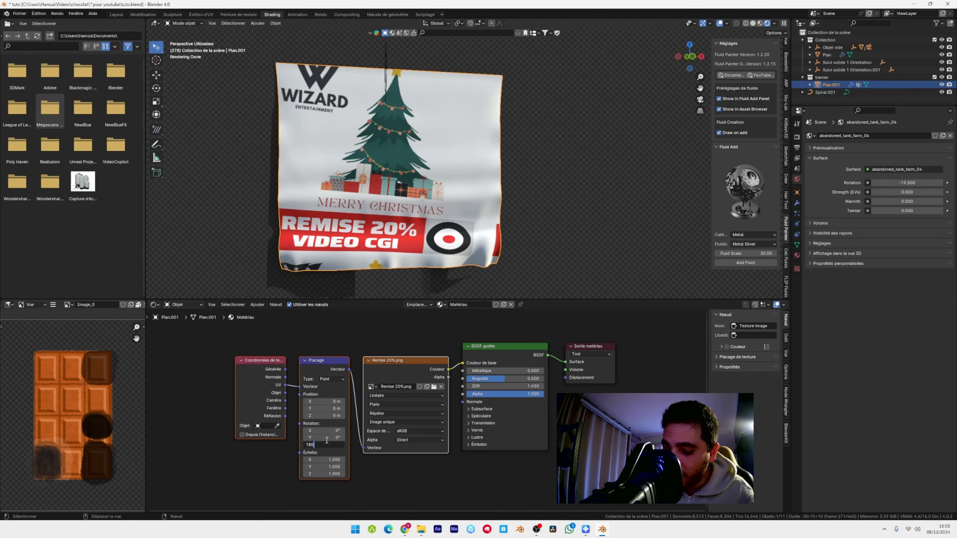
key(Return)
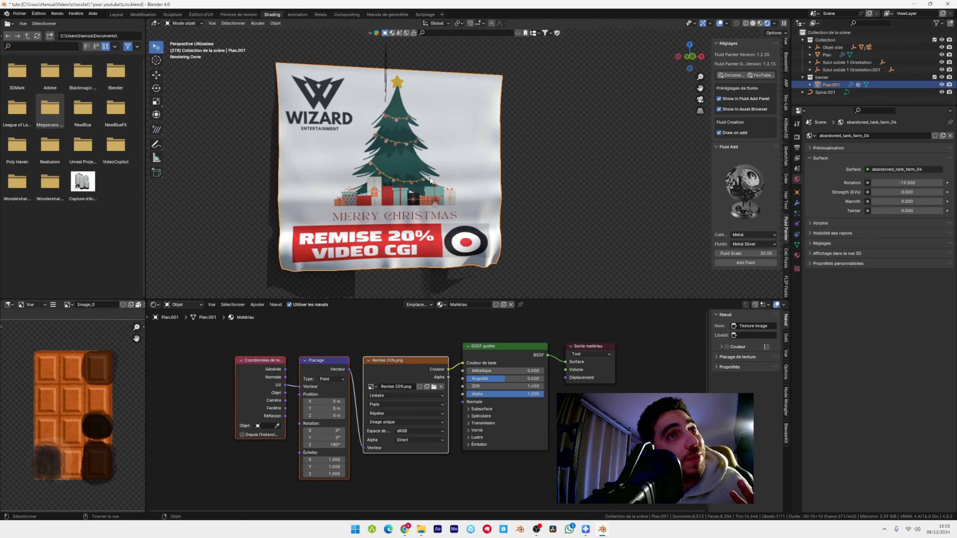
Return to the Layout workspace and save the file
click(116, 14)
click(19, 14)
click(27, 63)
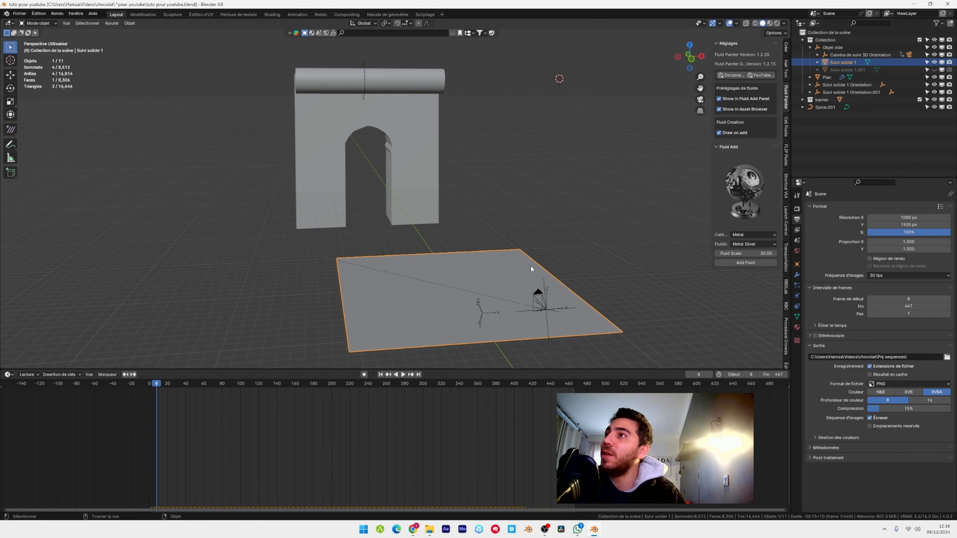
Play the animation up to frame 56 and add the HD Police Skoda Octavia from the Emergency vehicle category of the Transportation add-on
middle_drag(530, 269, 504, 269)
key(space)
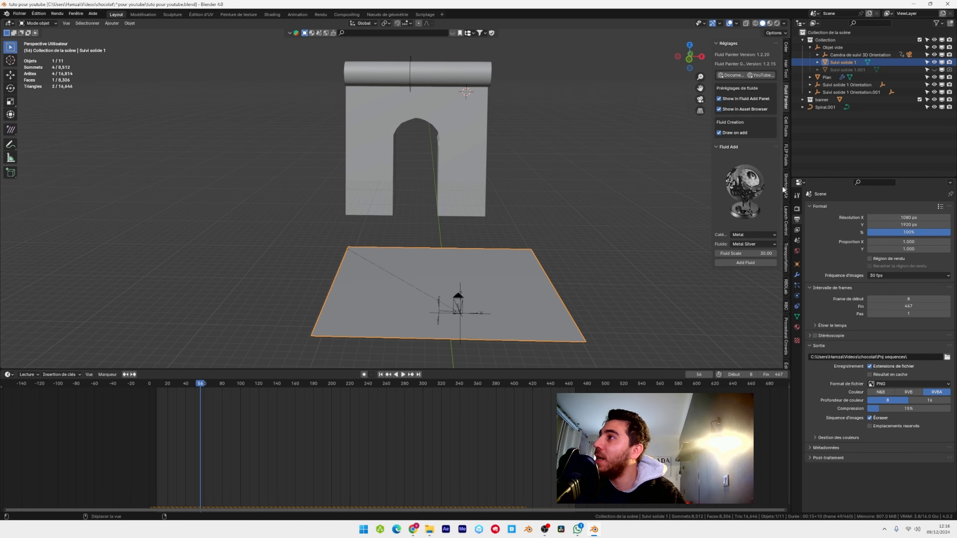
click(785, 248)
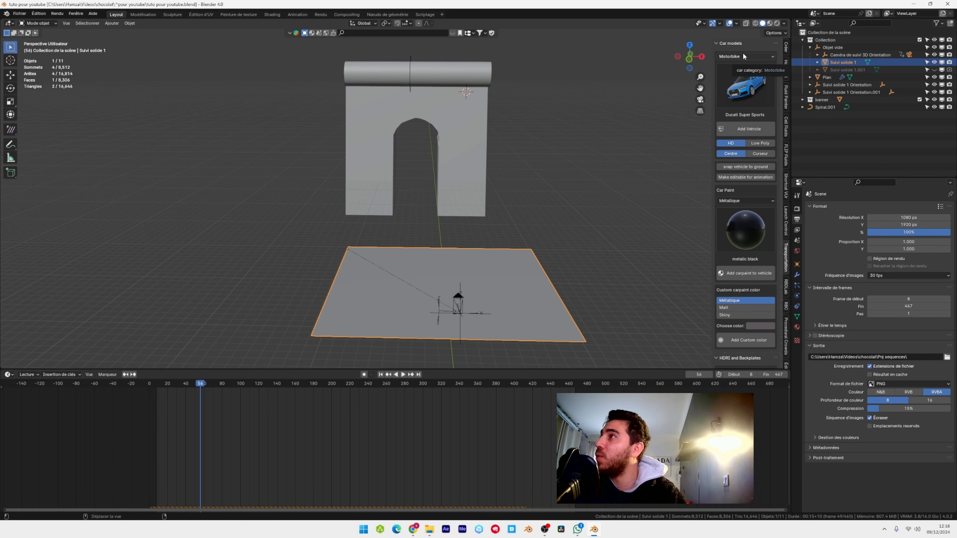
click(751, 87)
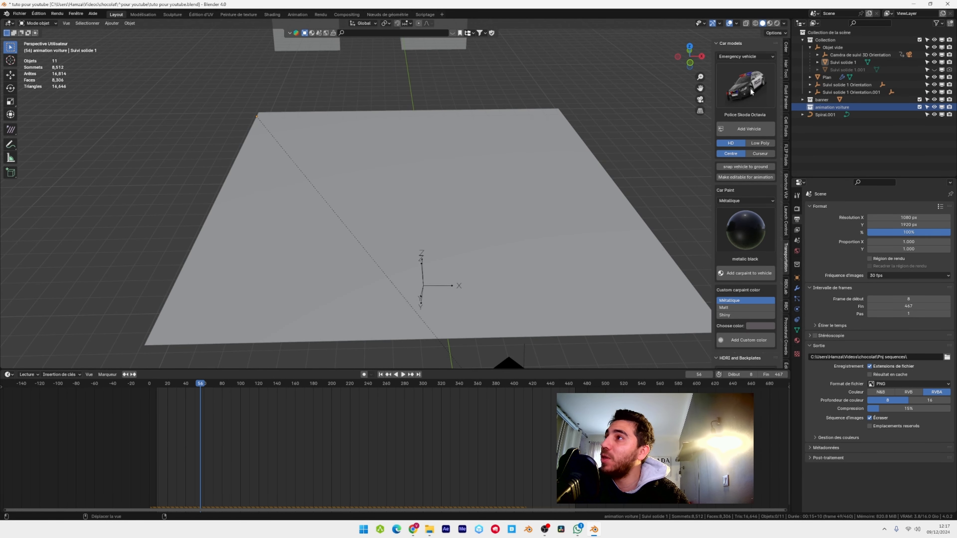
click(751, 92)
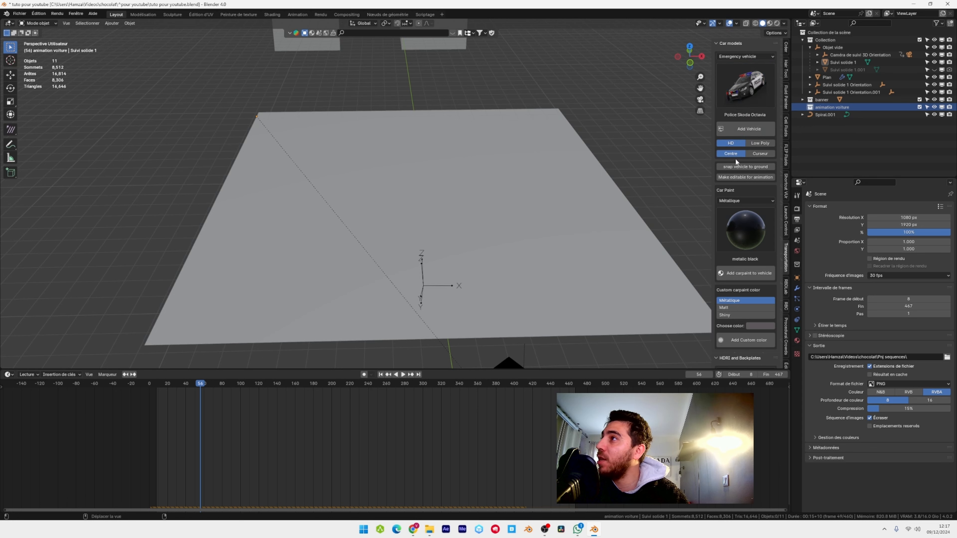
click(760, 128)
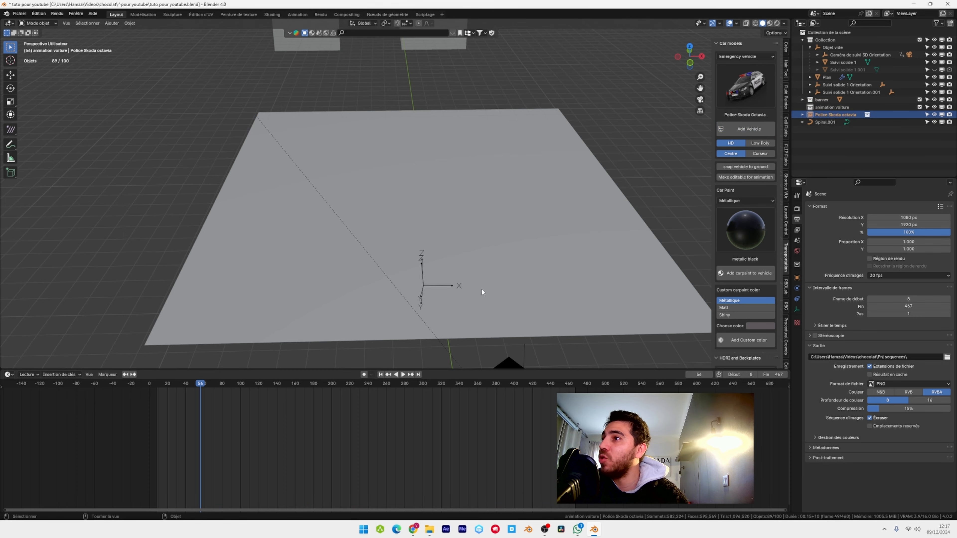
Scale the police car about 1.36 times, turn it sideways and shift it about -11.76 m along X
scroll(484, 287, down, 5)
middle_drag(517, 262, 564, 248)
drag(533, 309, 310, 244)
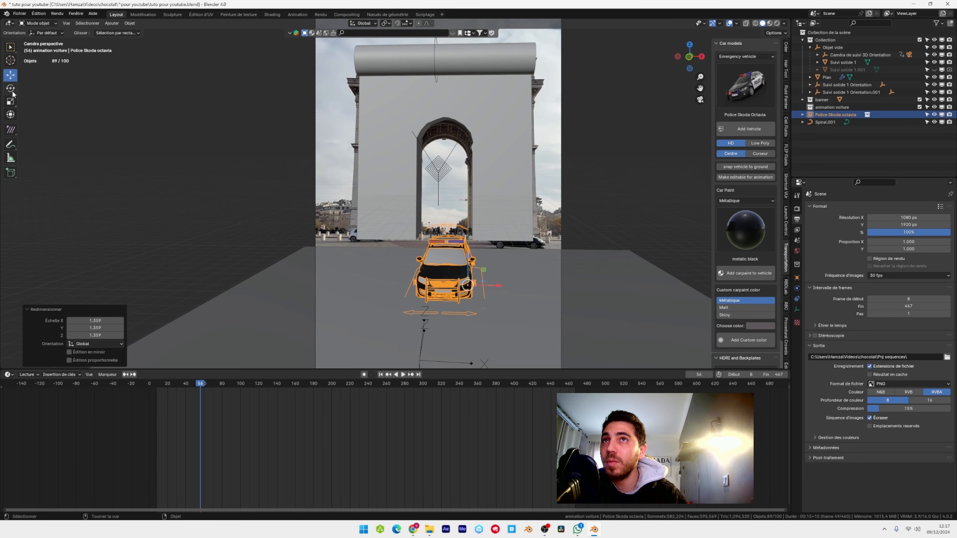
click(11, 89)
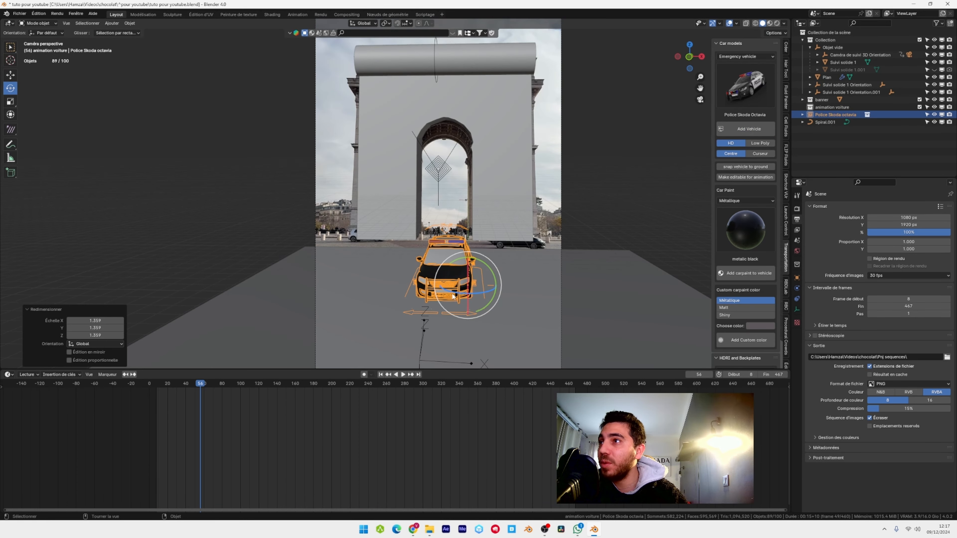
drag(455, 292, 186, 139)
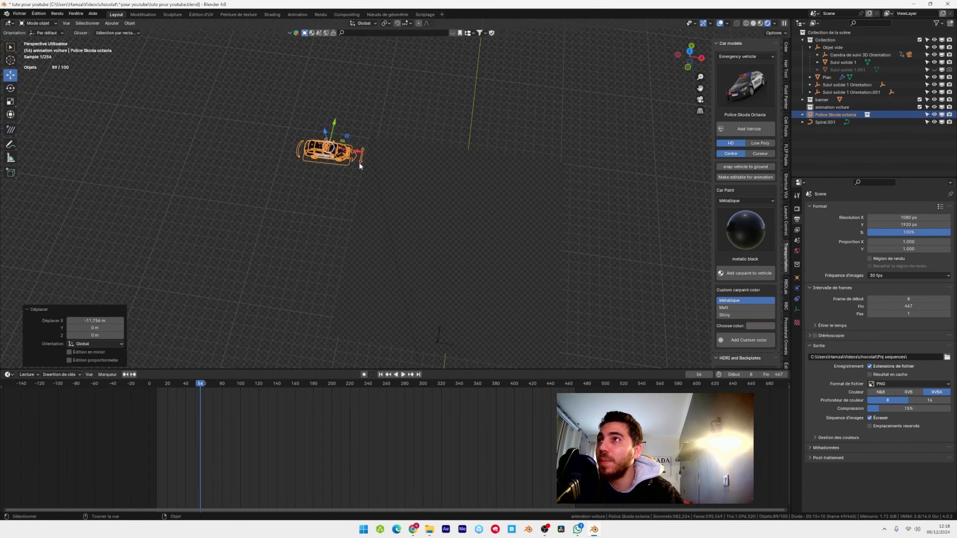
Make the police car editable for animation with the Transportation add-on
scroll(339, 157, up, 3)
shift+middle_drag(321, 153, 428, 231)
scroll(433, 232, up, 5)
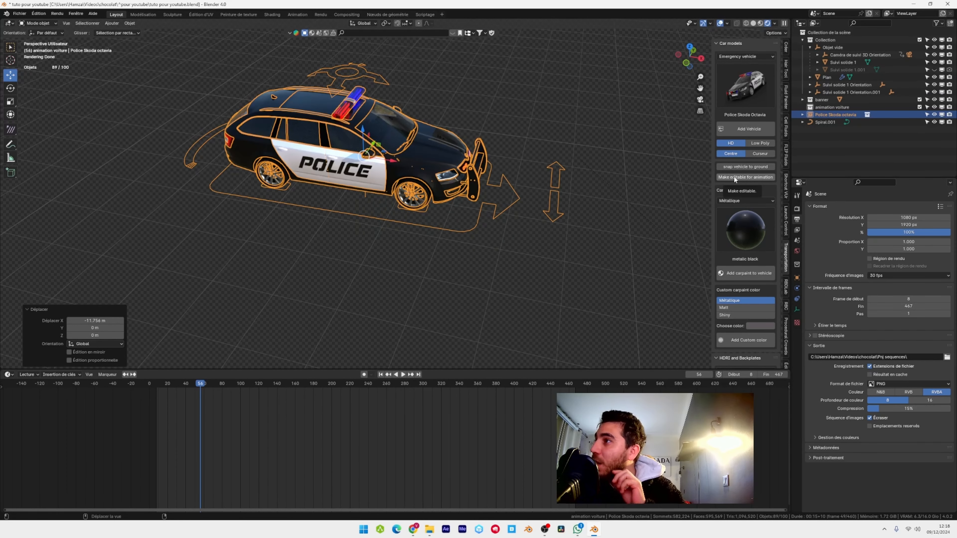
click(757, 177)
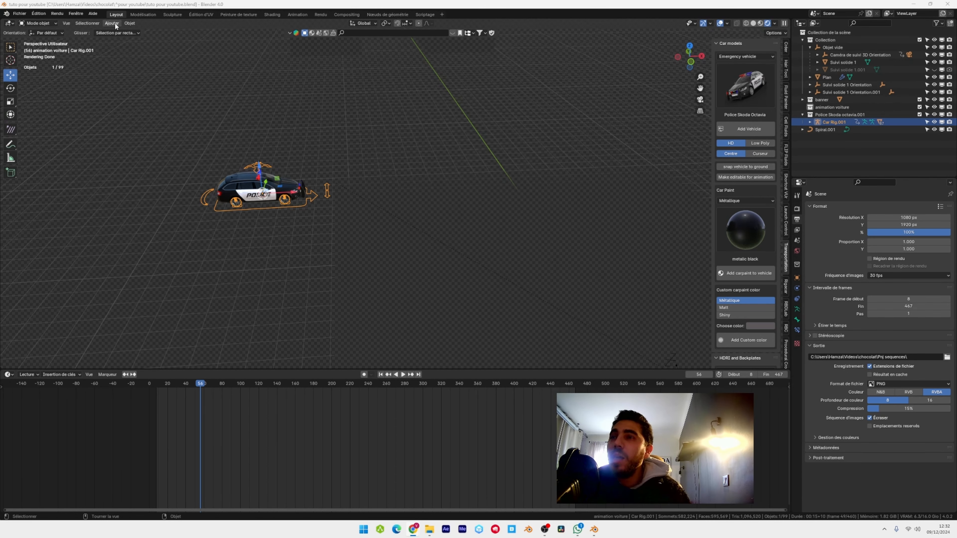
Add a Bézier curve and move it along negative Y in front of the police car
click(115, 24)
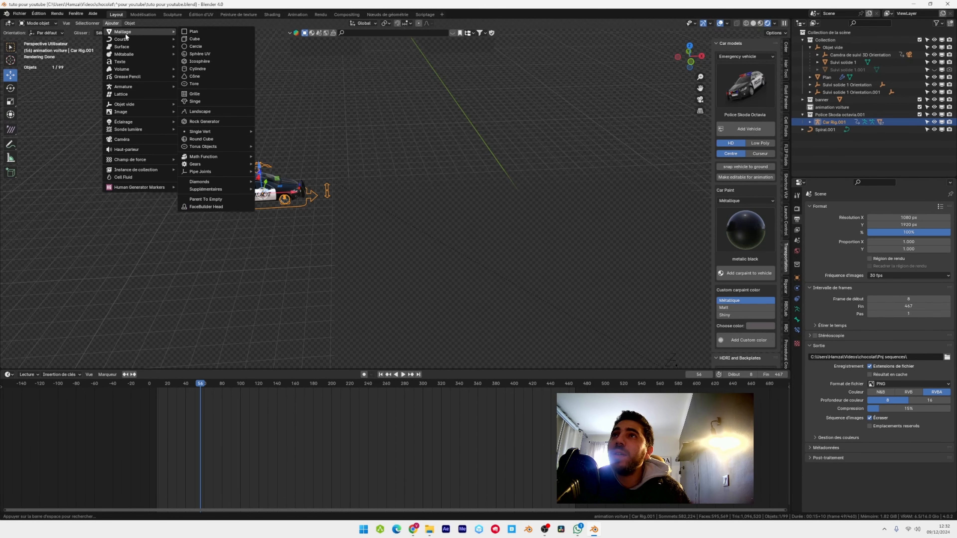
mouse_move(143, 39)
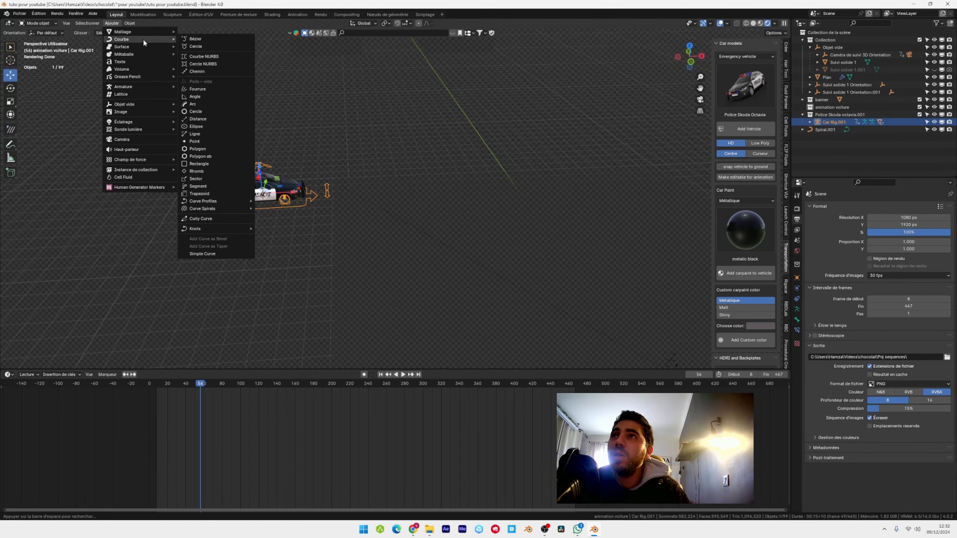
click(217, 38)
scroll(326, 196, up, 2)
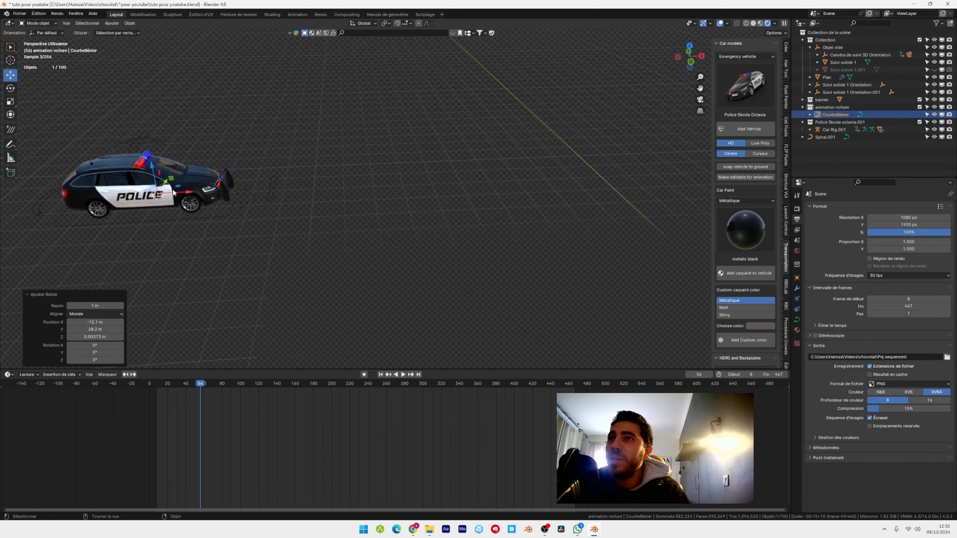
drag(181, 192, 270, 229)
scroll(253, 244, up, 2)
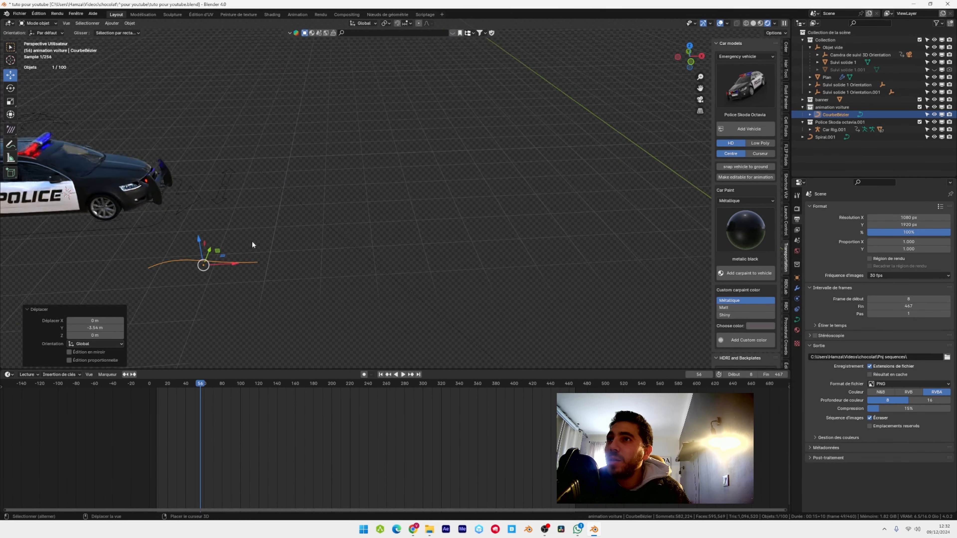
shift+middle_drag(253, 245, 405, 214)
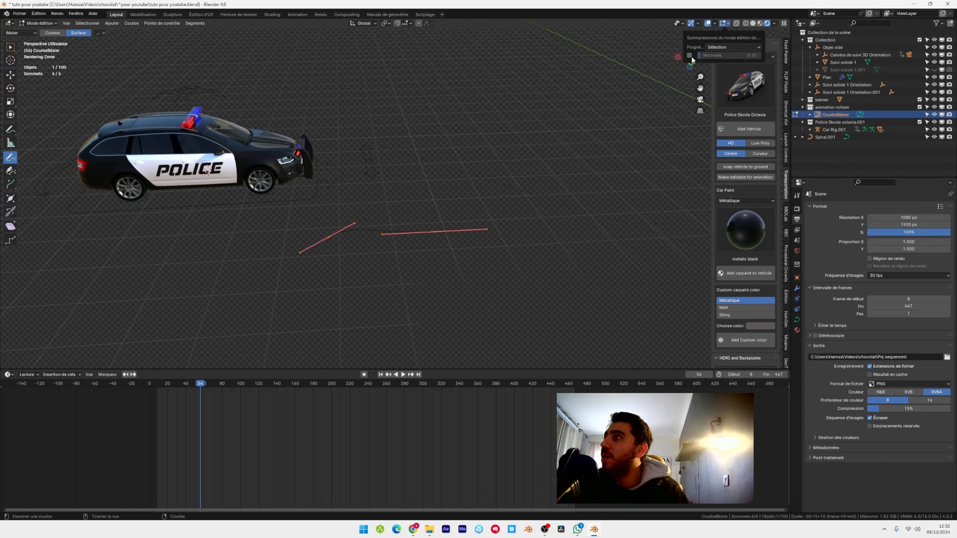
scroll(312, 301, up, 5)
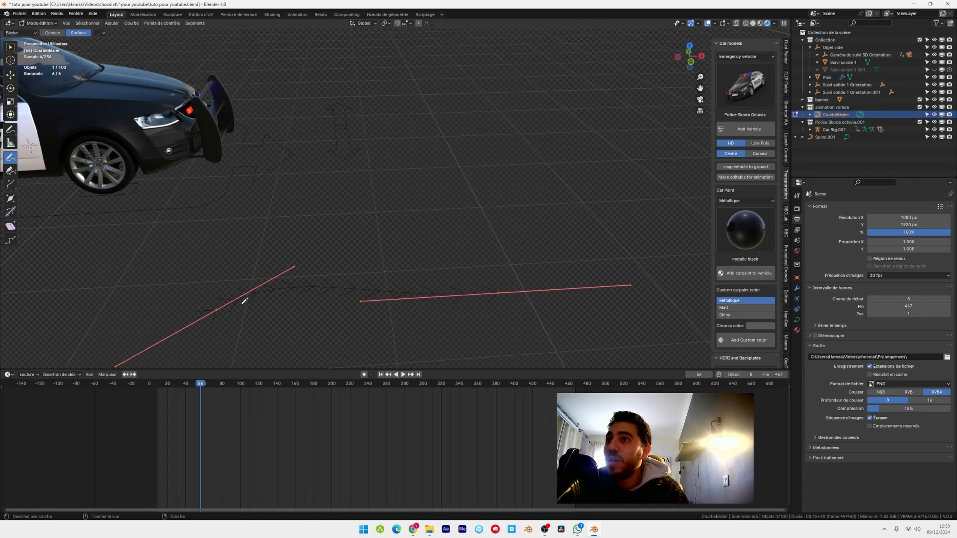
scroll(237, 294, down, 3)
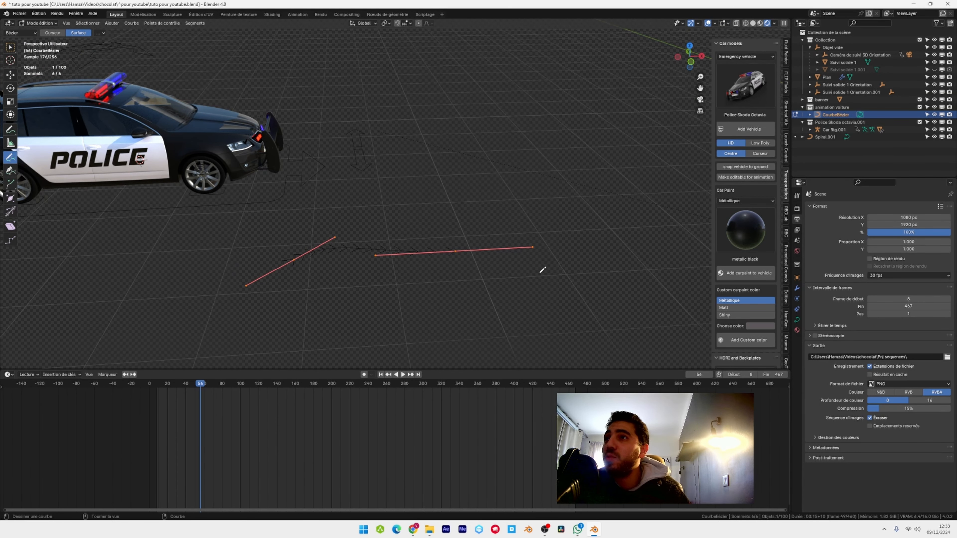
key(Tab)
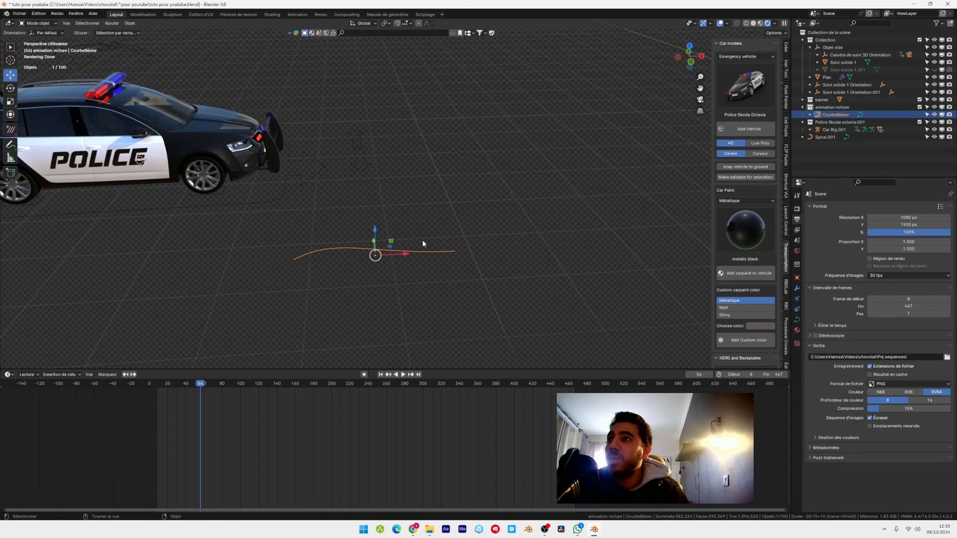
From the camera view, scale the Bézier curve about 6.06 times and move it onto the pavement in front of the arch
scroll(355, 247, down, 4)
scroll(357, 244, up, 3)
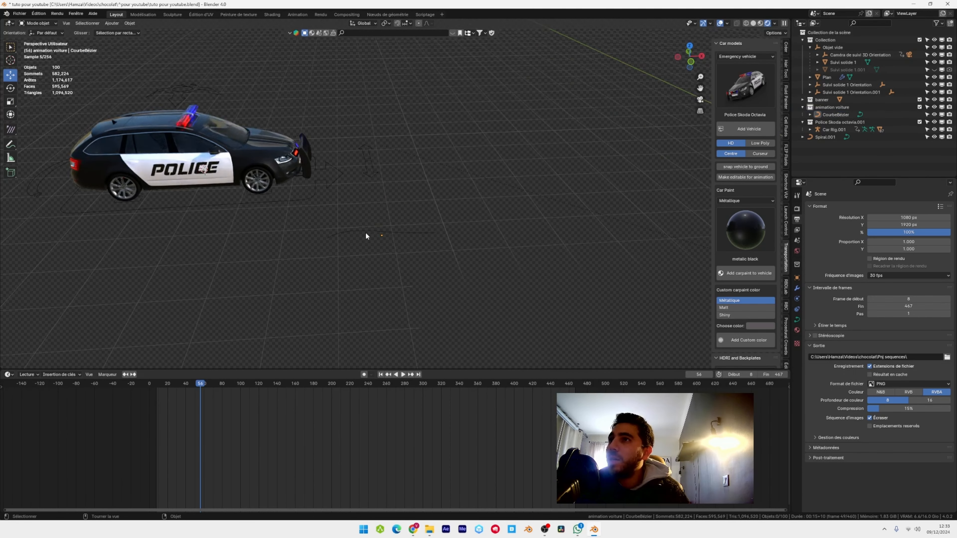
key(KP_0)
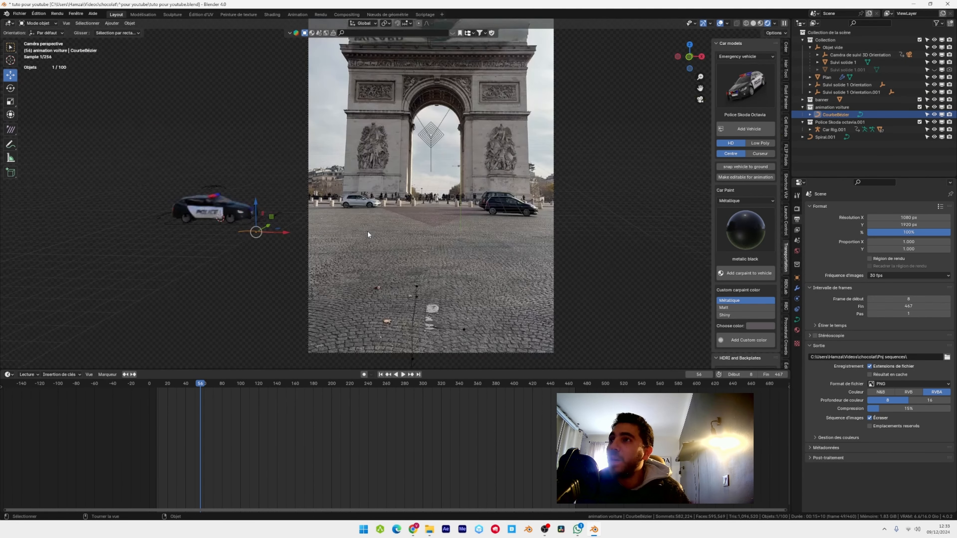
key(s)
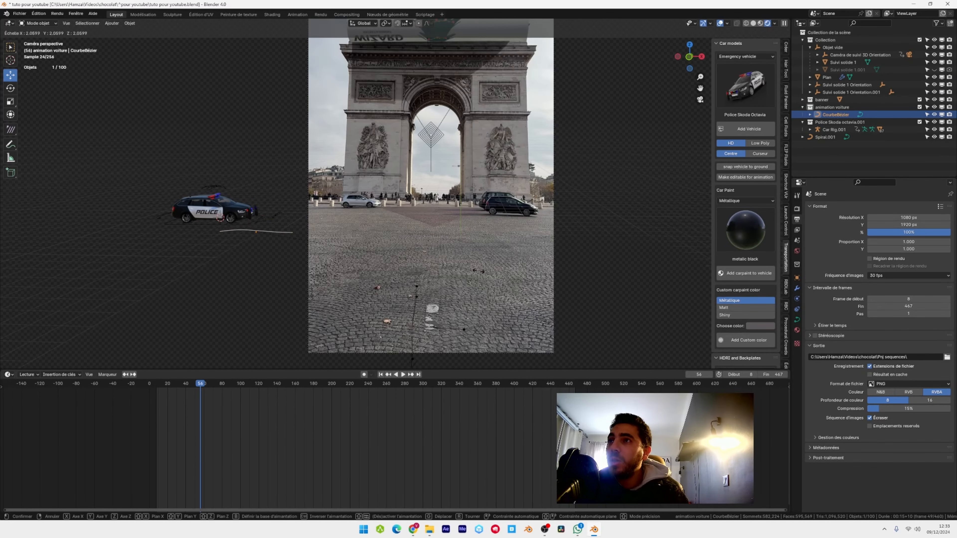
click(161, 333)
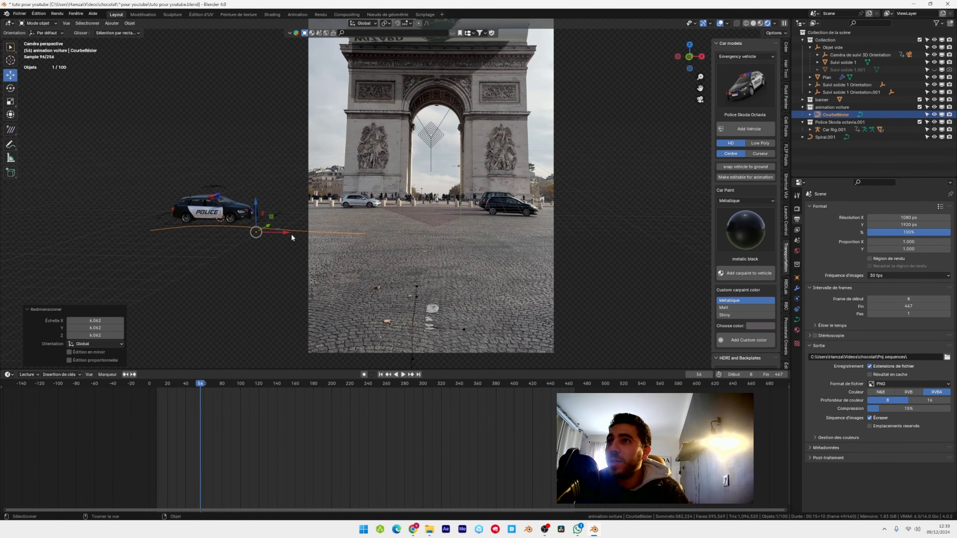
drag(292, 238, 443, 245)
scroll(444, 261, up, 1)
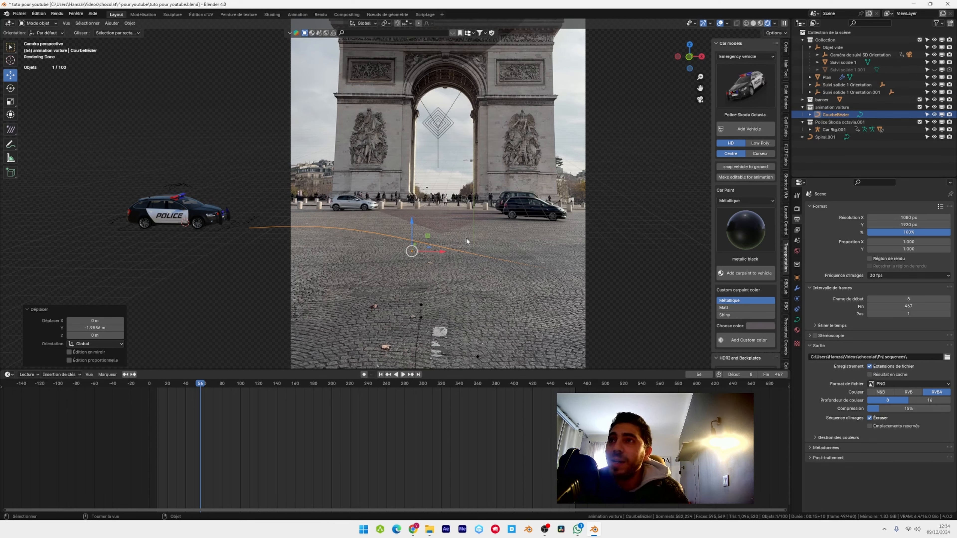
Subdivide the whole Bézier curve twice in Edit mode and return to Object mode
key(Tab)
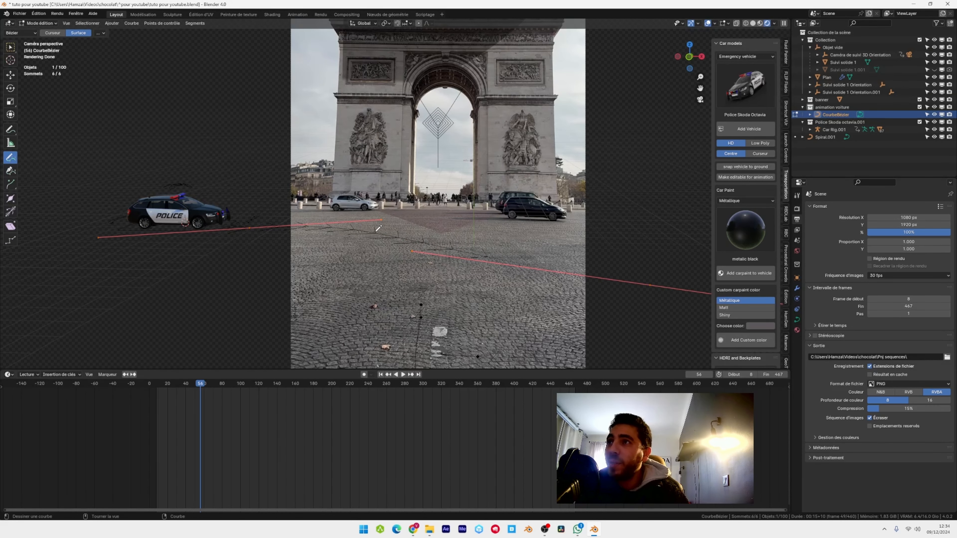
right_click(373, 228)
key(w)
right_click(411, 236)
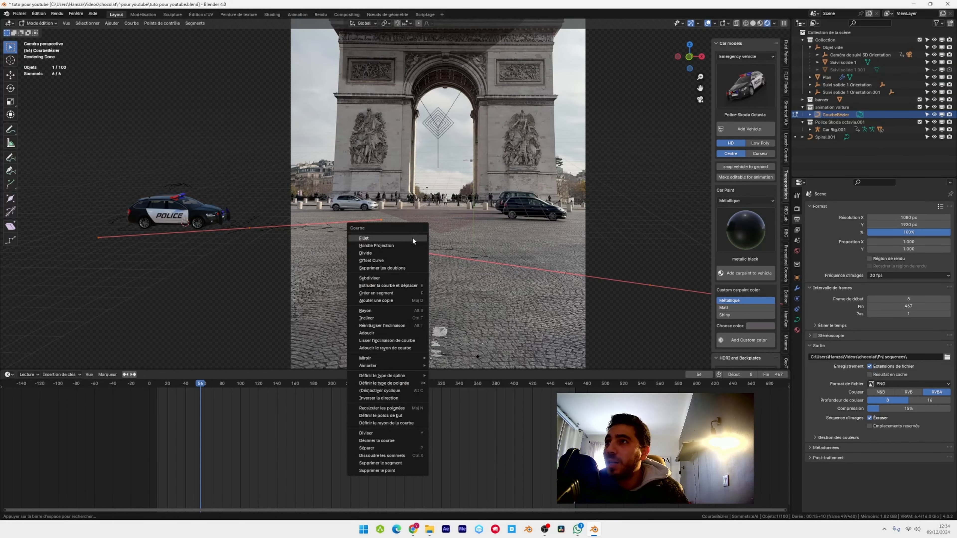
click(393, 278)
right_click(400, 248)
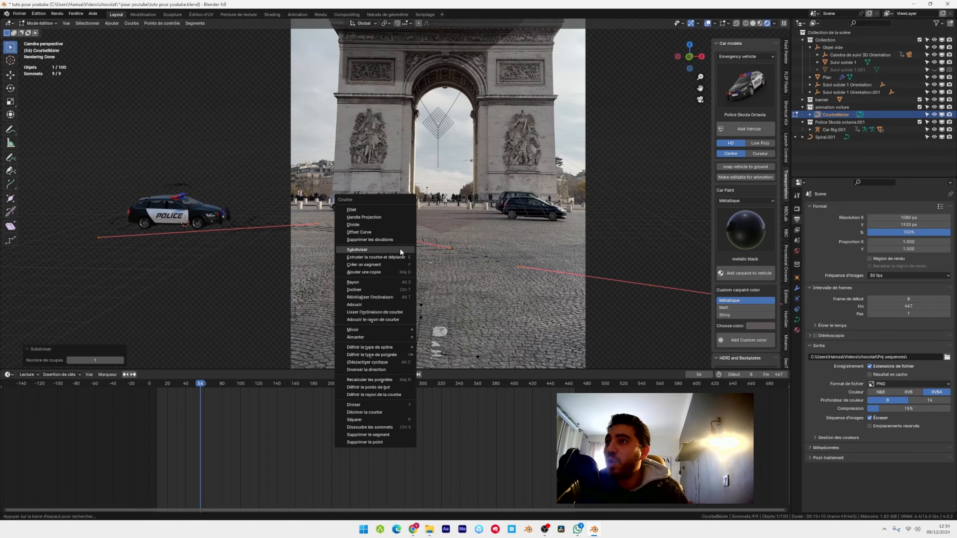
click(400, 249)
right_click(404, 236)
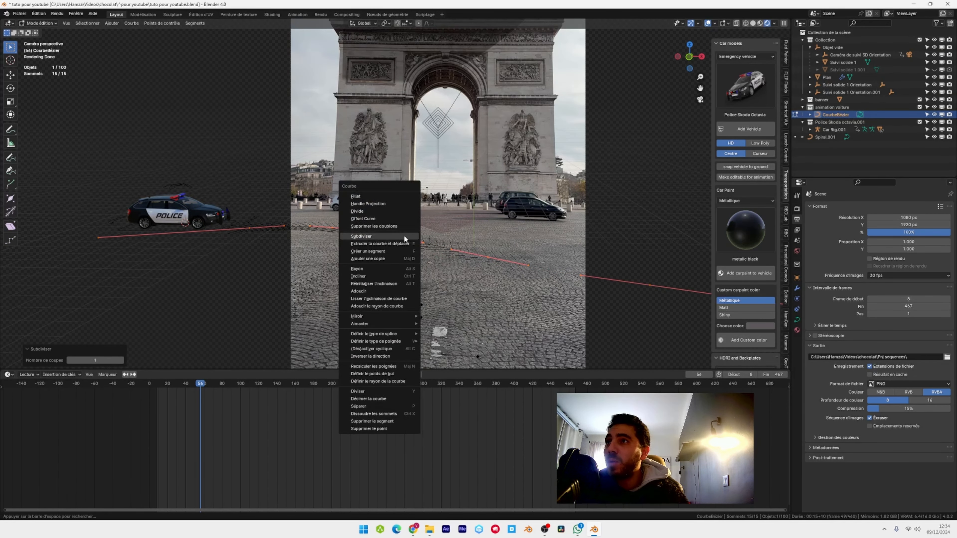
key(Tab)
Put the police car's rig into Pose mode and select its Root bone
middle_drag(404, 237, 461, 191)
click(333, 206)
key(KP_Decimal)
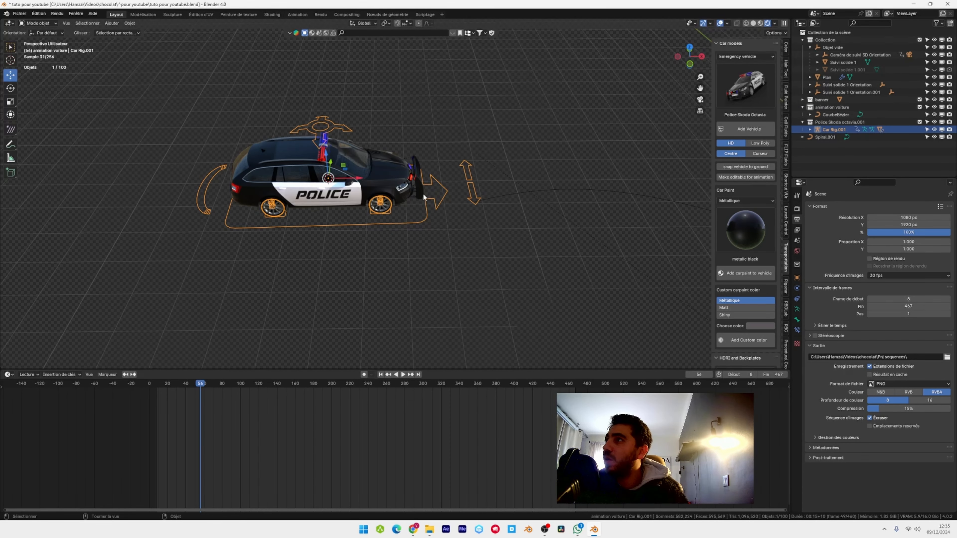
click(38, 23)
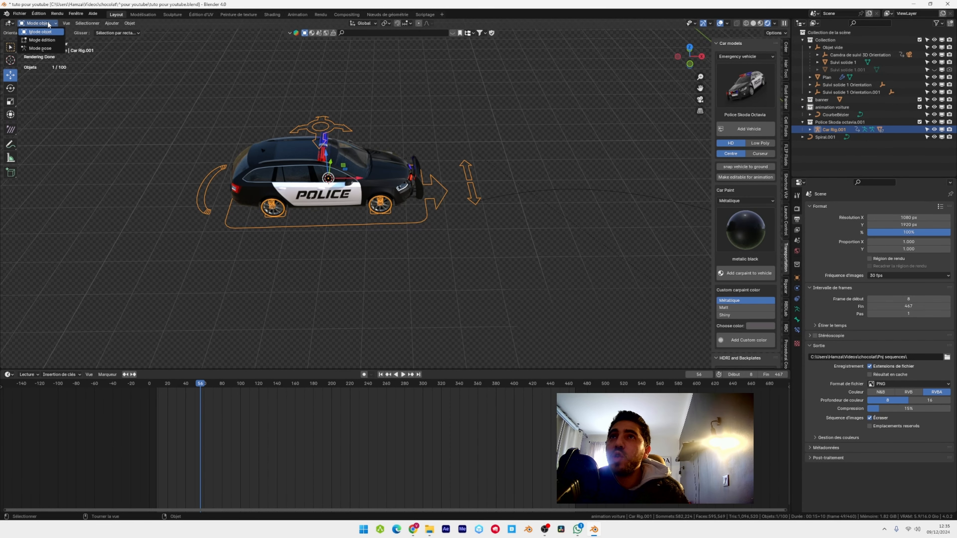
click(44, 48)
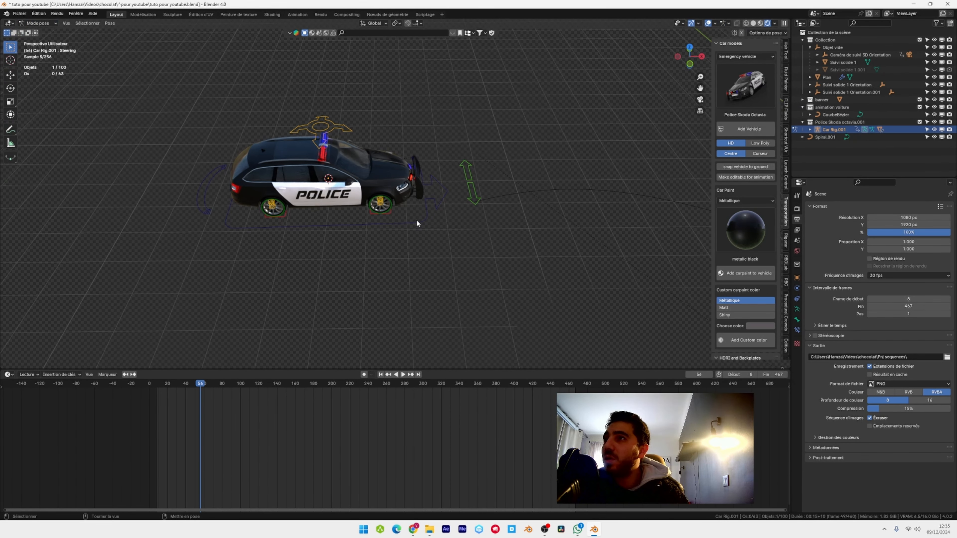
click(425, 221)
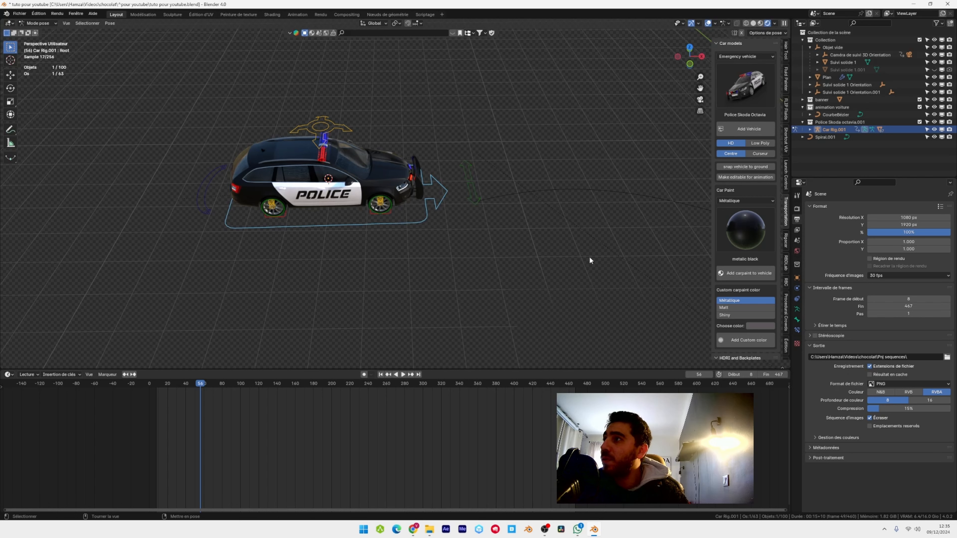
Add a Suivre le chemin (Follow Path) bone constraint to the Root bone with CourbeBézier as its target
click(796, 330)
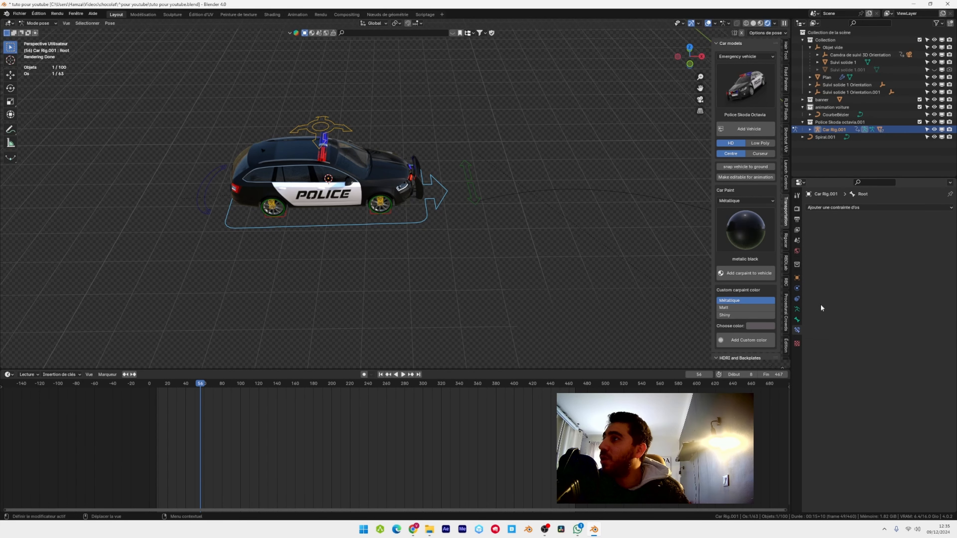
click(867, 205)
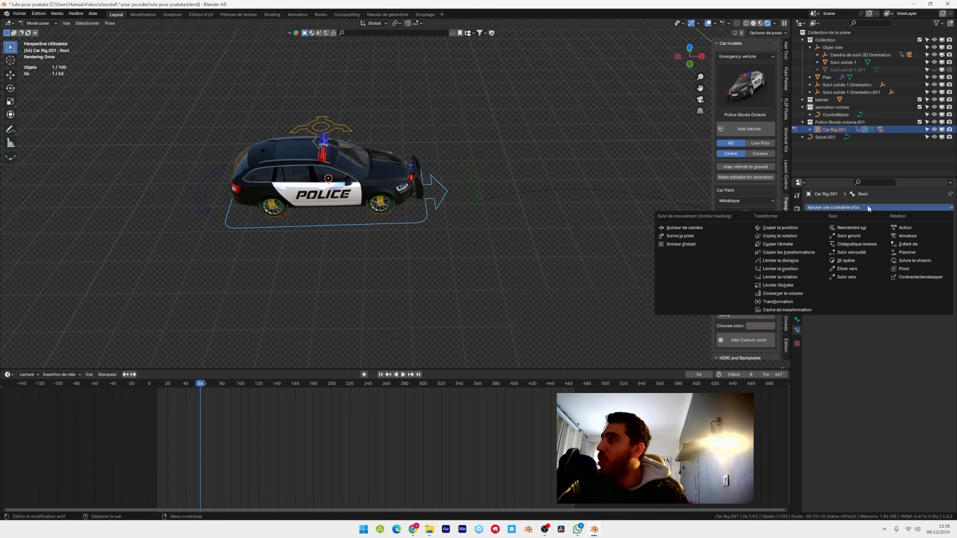
click(910, 260)
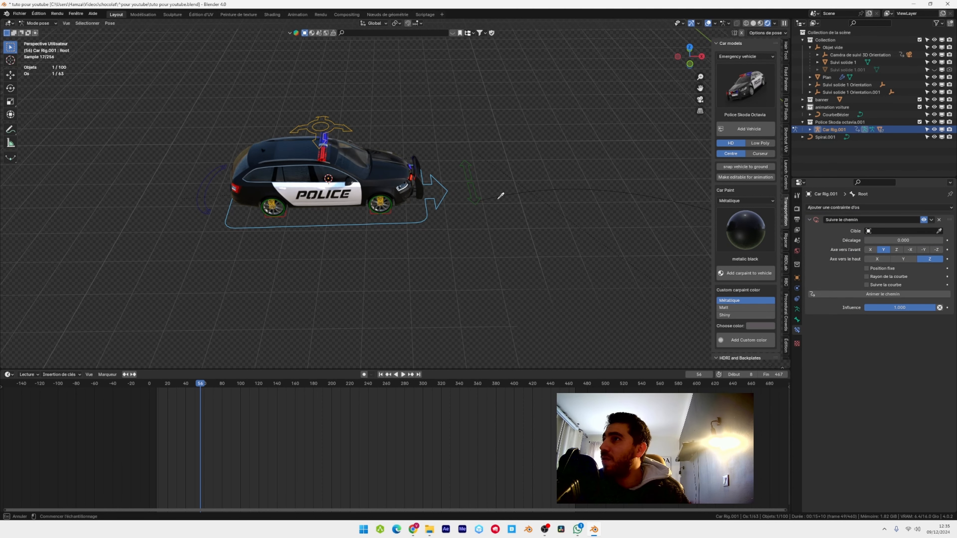
click(900, 231)
click(866, 247)
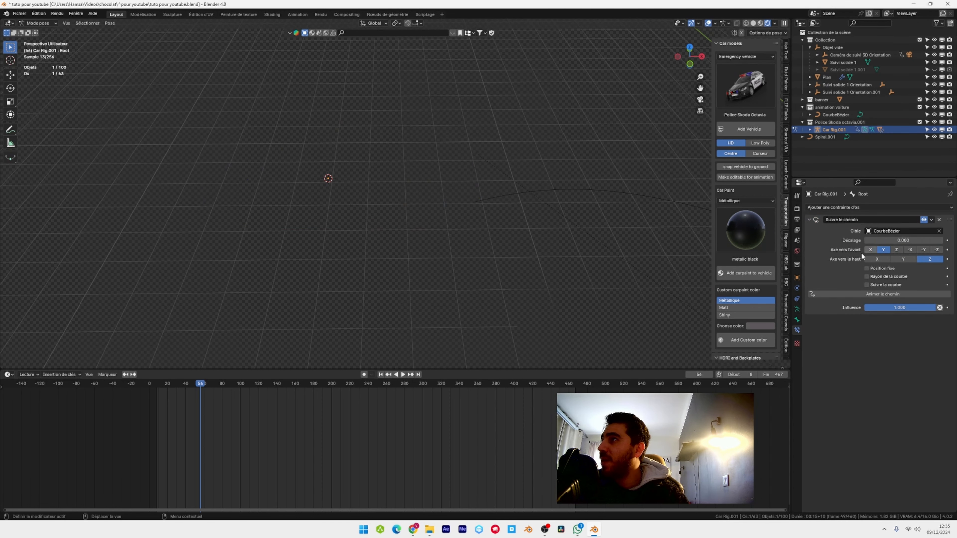
Set the X and Y positions of Car Rig.001 to 0 m in its object transforms
scroll(593, 284, down, 6)
shift+middle_drag(593, 284, 537, 302)
scroll(511, 258, down, 5)
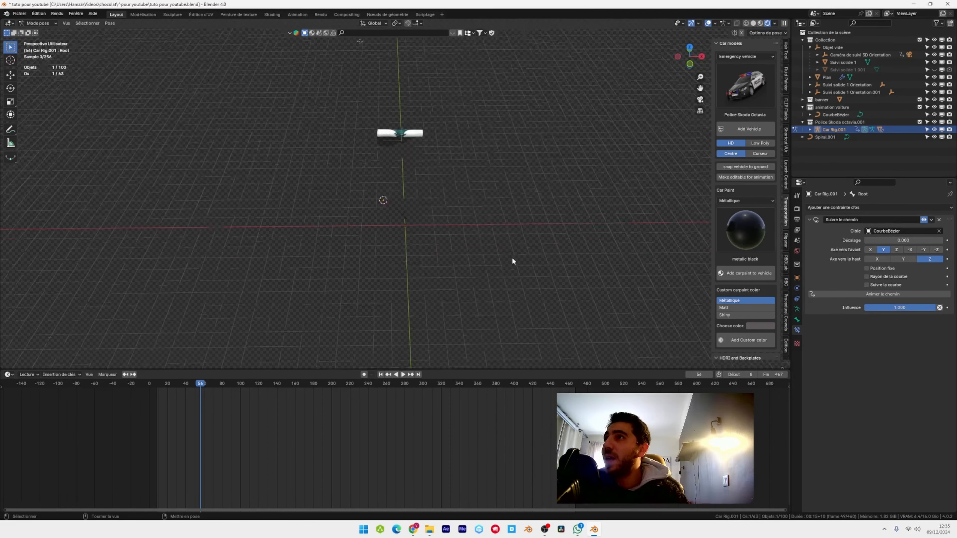
scroll(512, 260, down, 3)
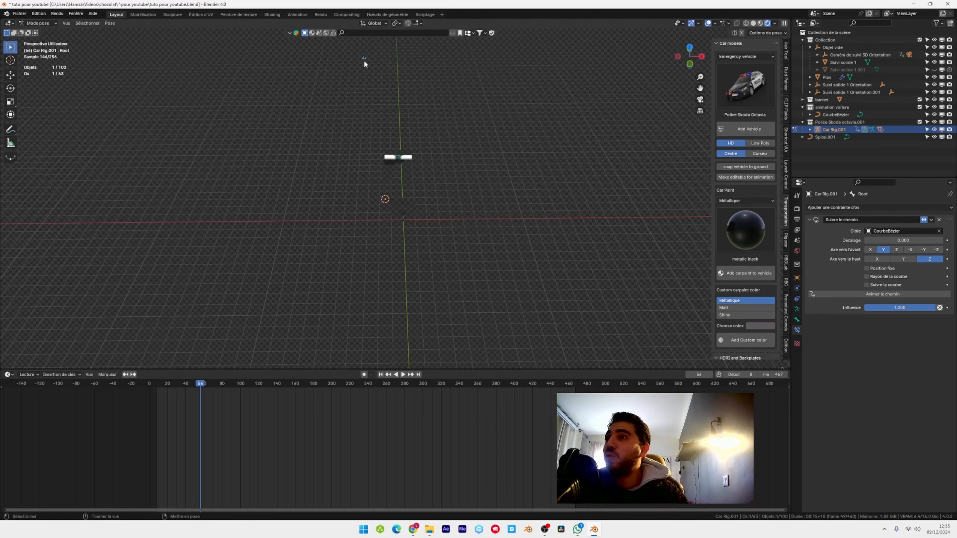
click(796, 278)
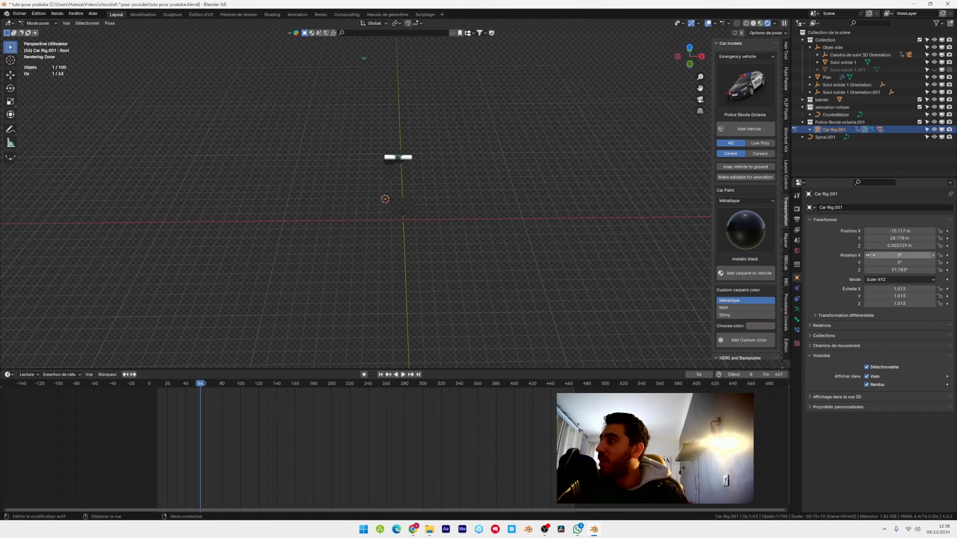
double_click(887, 231)
text(0)
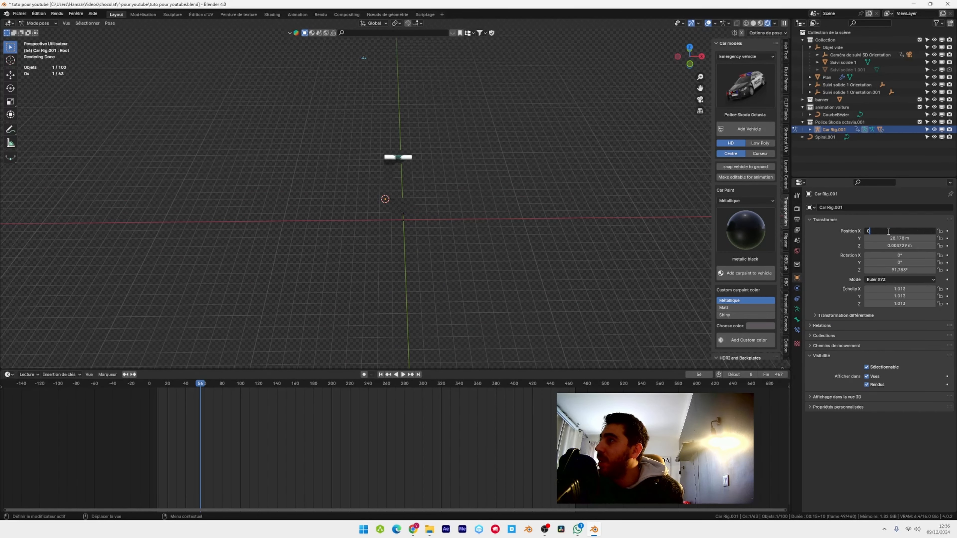
key(Return)
click(895, 237)
text(0)
key(Return)
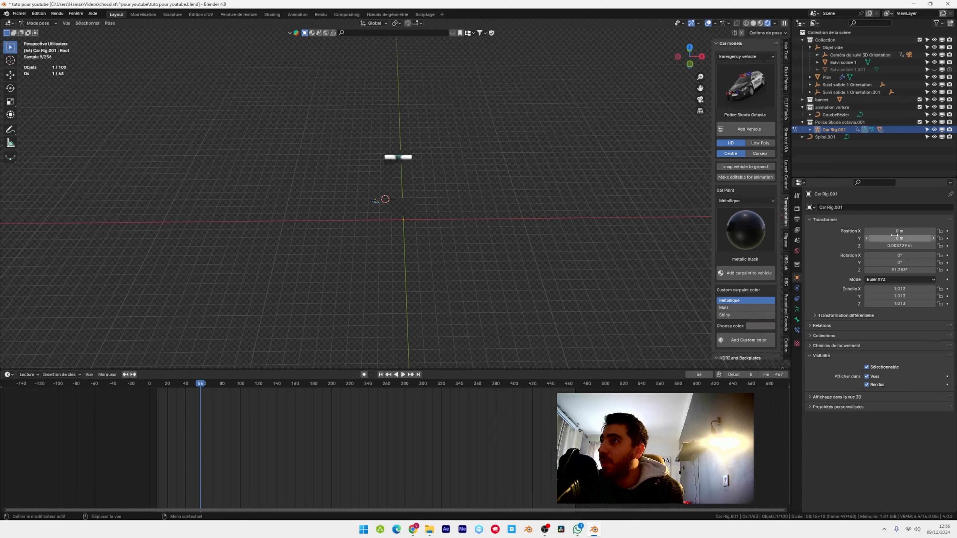
Set the Z position of Car Rig.001 to 0 m in its object transforms
click(899, 245)
text(0)
key(Return)
middle_drag(413, 245, 372, 189)
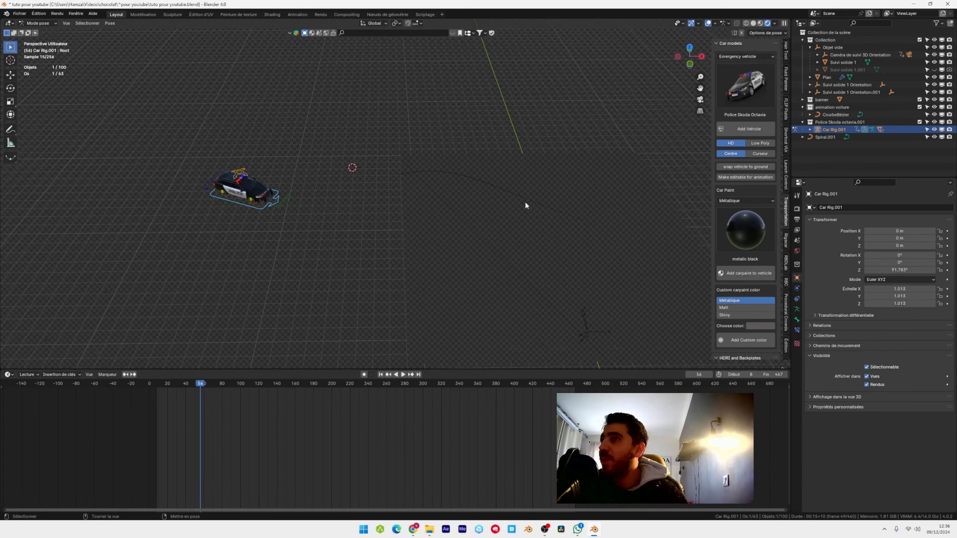
Enable Suivre la courbe and Position fixe in the Root bone's Follow Path constraint and set its forward axis to X
click(796, 330)
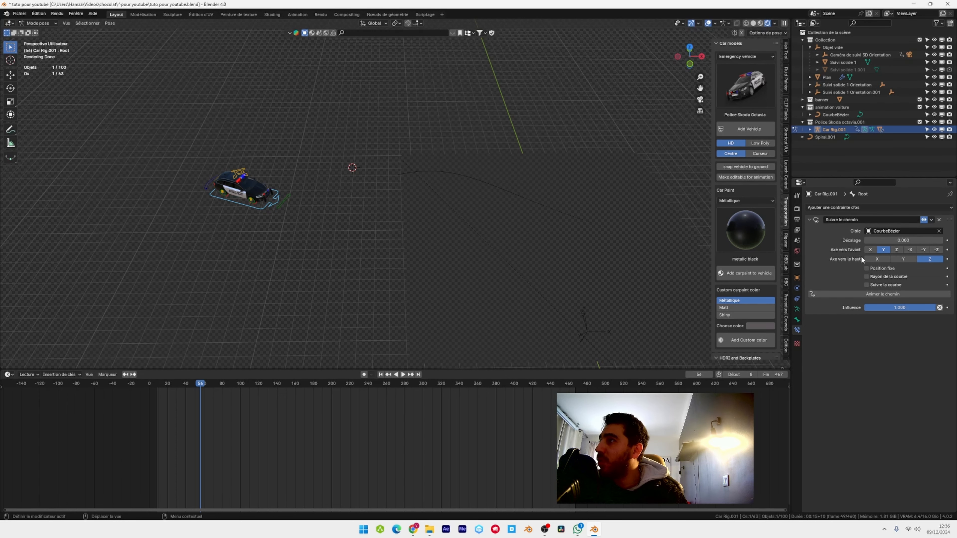
click(867, 284)
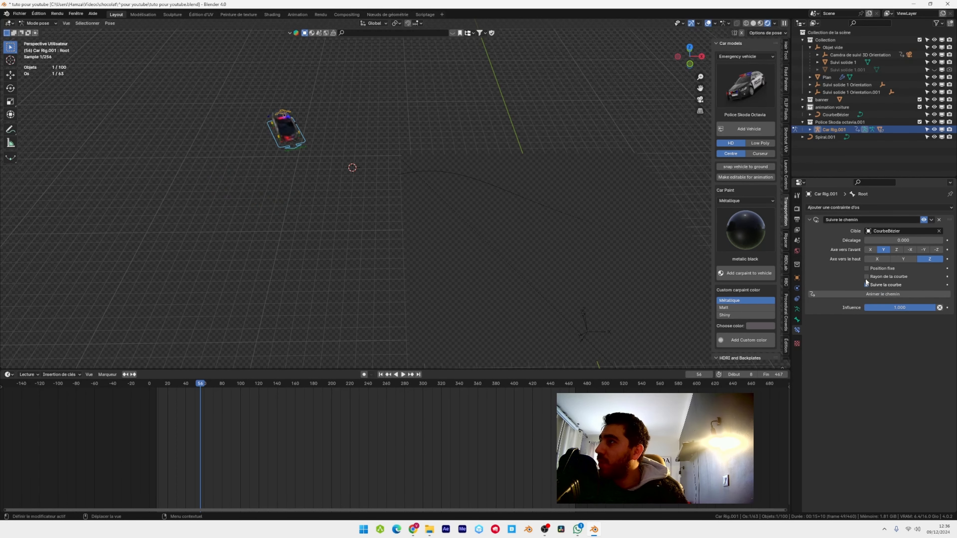
click(866, 268)
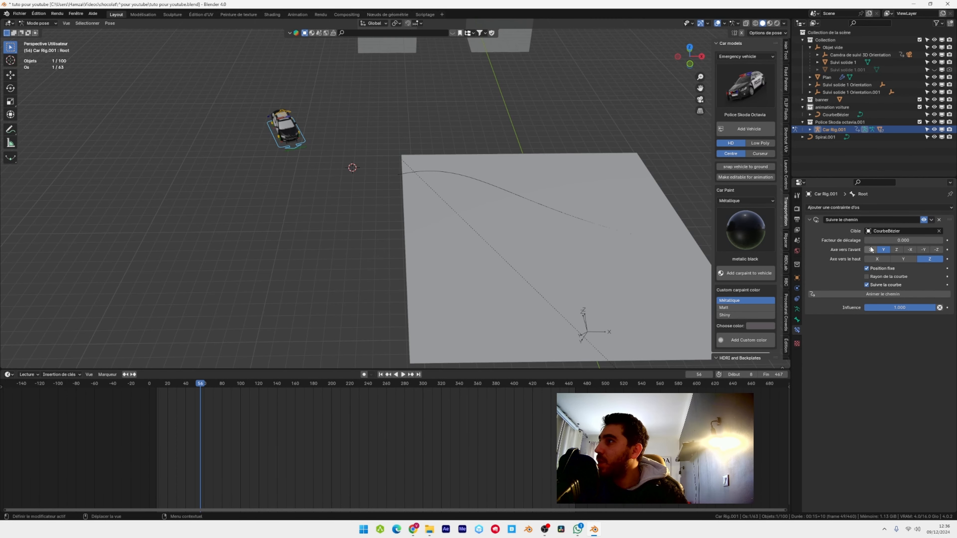
click(869, 249)
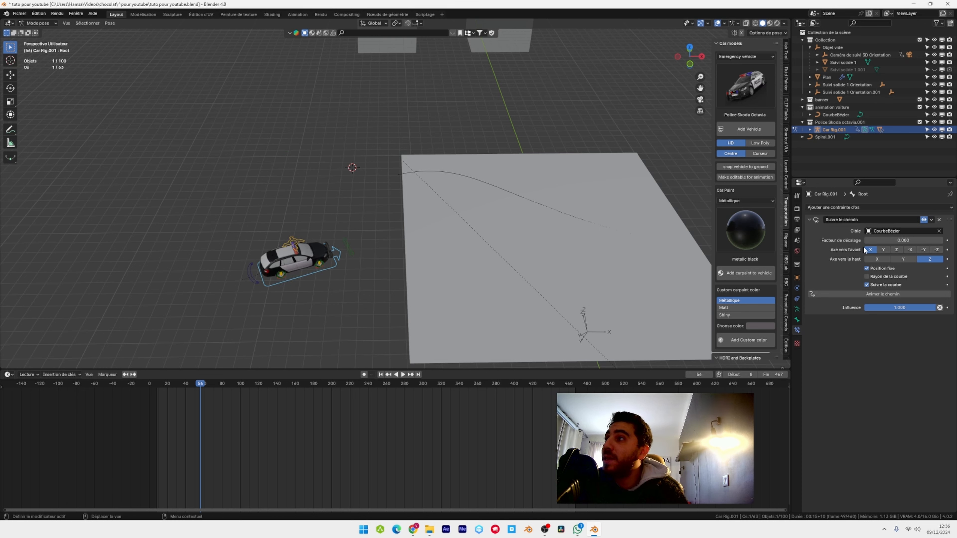
click(923, 249)
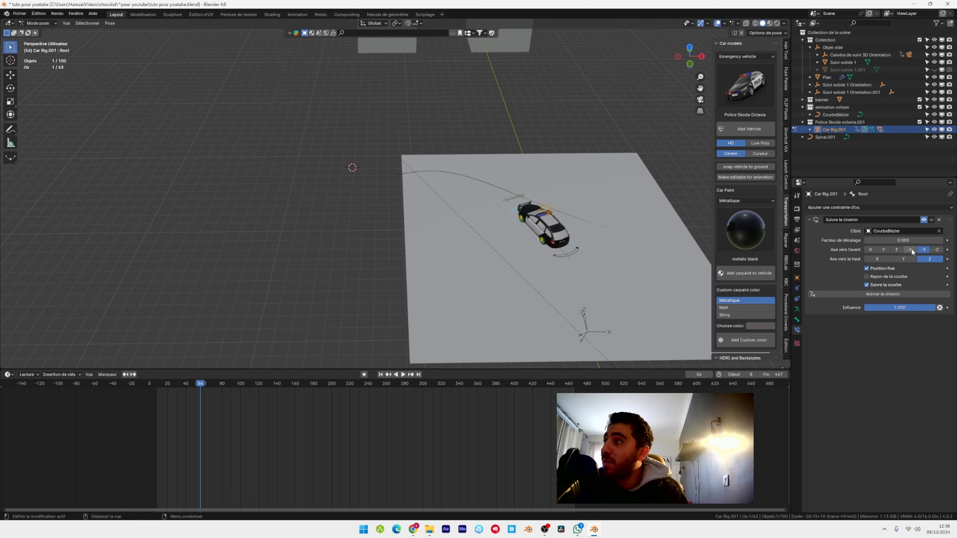
click(909, 249)
click(883, 249)
click(870, 249)
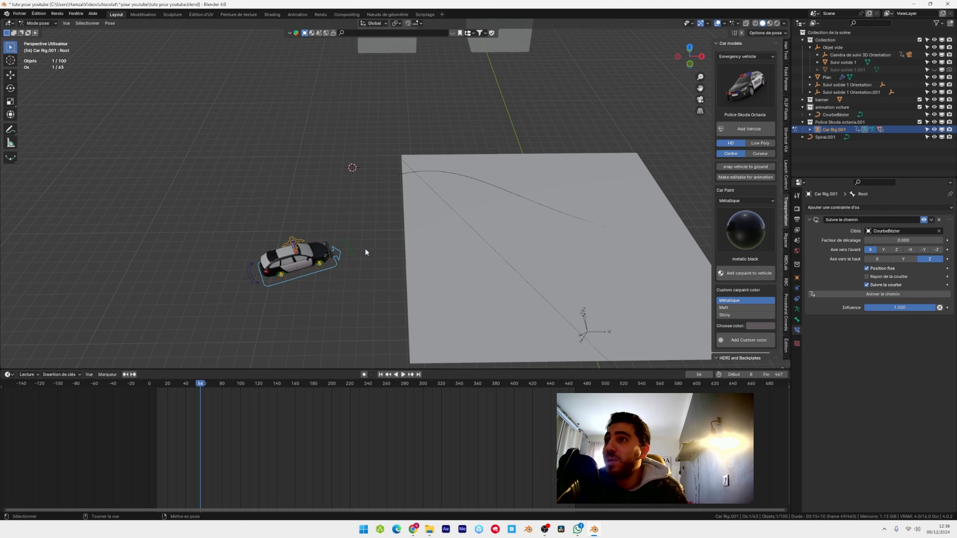
Shift the Car Rig.001 object to about 0.86 m in X and 0.73 m in Y to bring the car onto the curve
scroll(365, 252, up, 3)
click(796, 277)
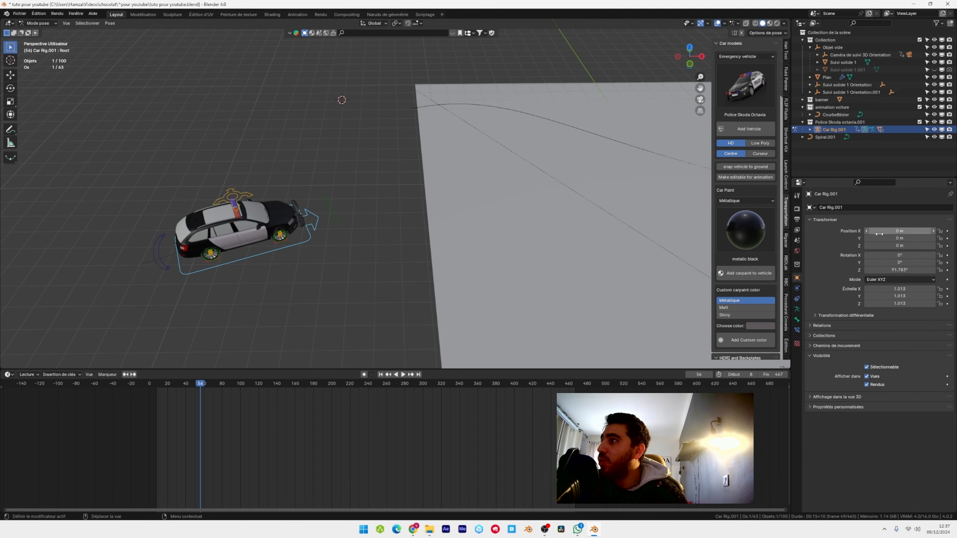
drag(879, 234, 899, 238)
scroll(475, 124, up, 4)
shift+middle_drag(476, 125, 450, 235)
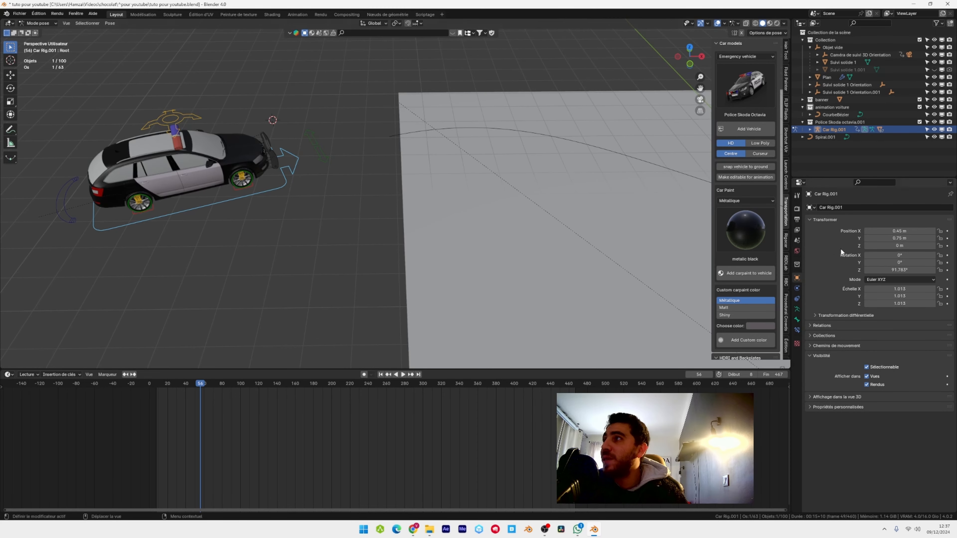
drag(882, 247, 894, 247)
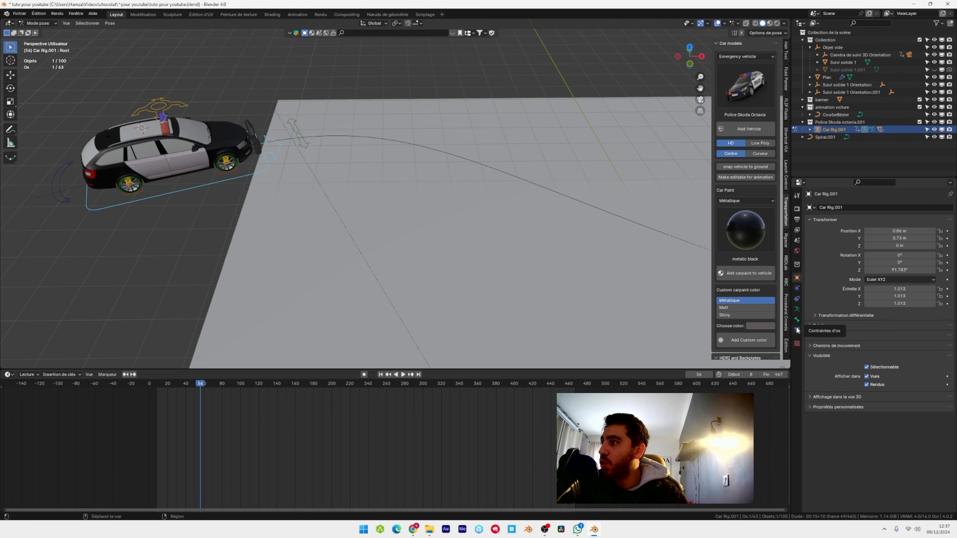
Keyframe the Follow Path constraint's offset factor at 0 on frame 1
click(796, 330)
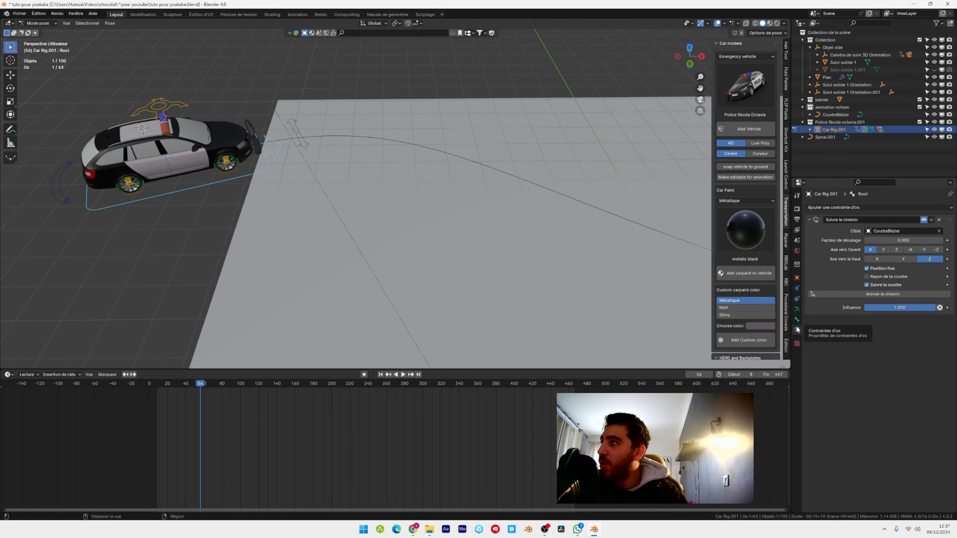
drag(893, 240, 864, 240)
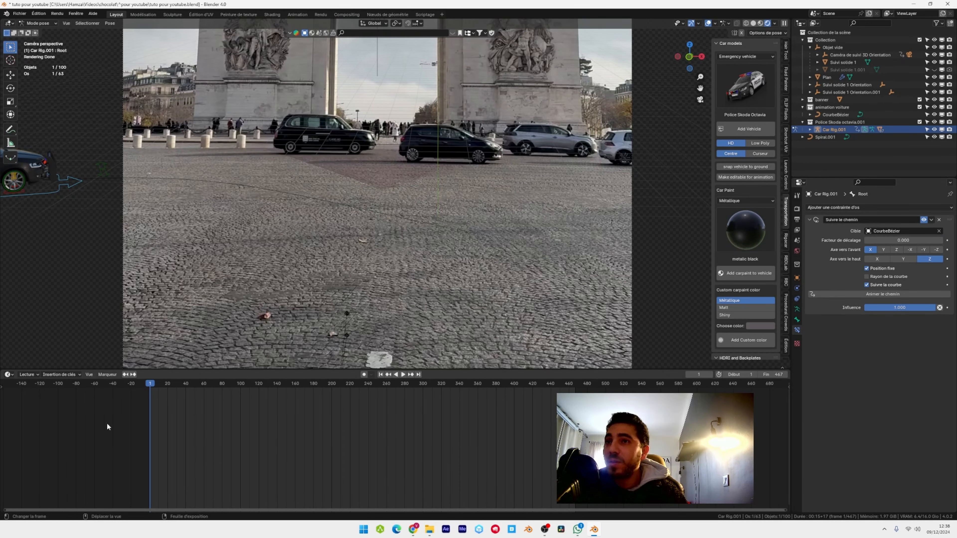
click(946, 240)
Raise the Follow Path offset factor to about 0.85 at frame 200 and keyframe it
key(space)
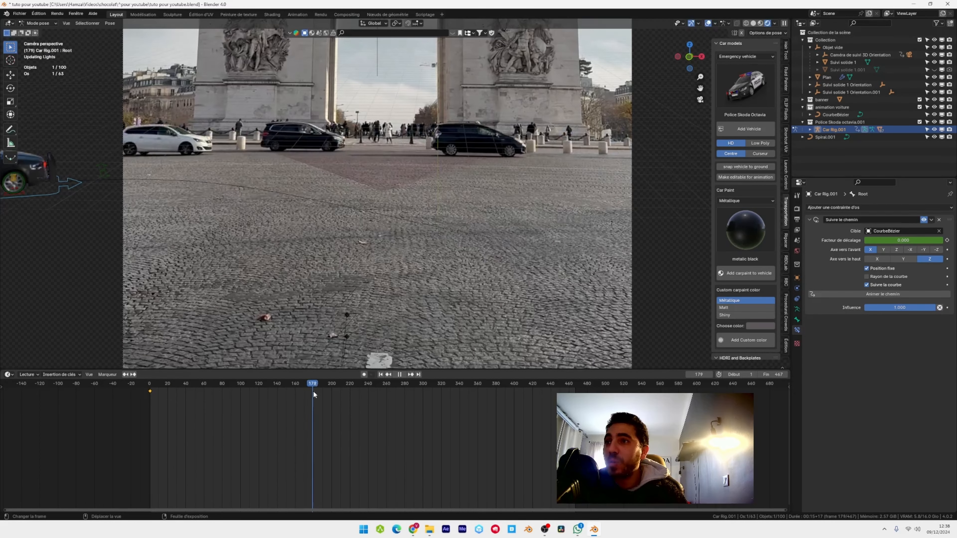
key(space)
scroll(322, 239, down, 2)
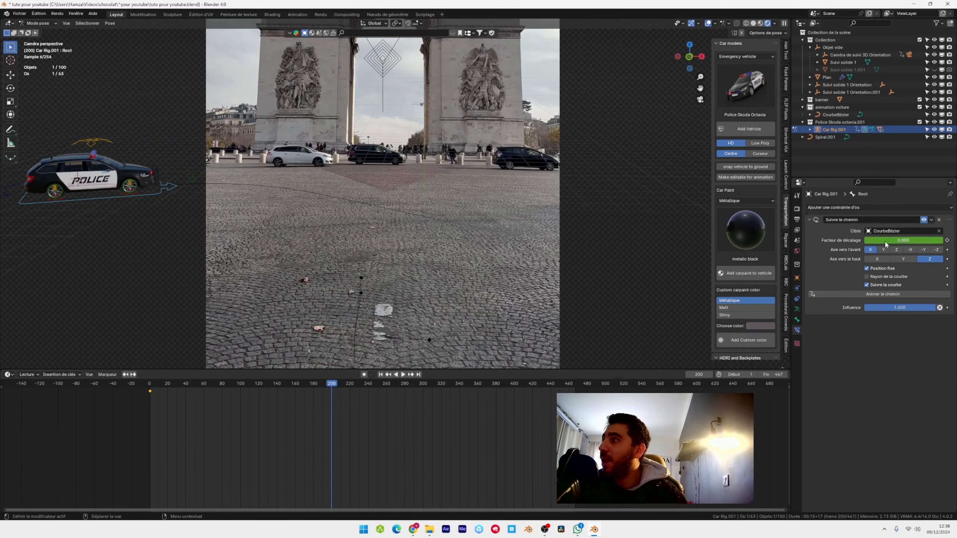
drag(886, 241, 952, 241)
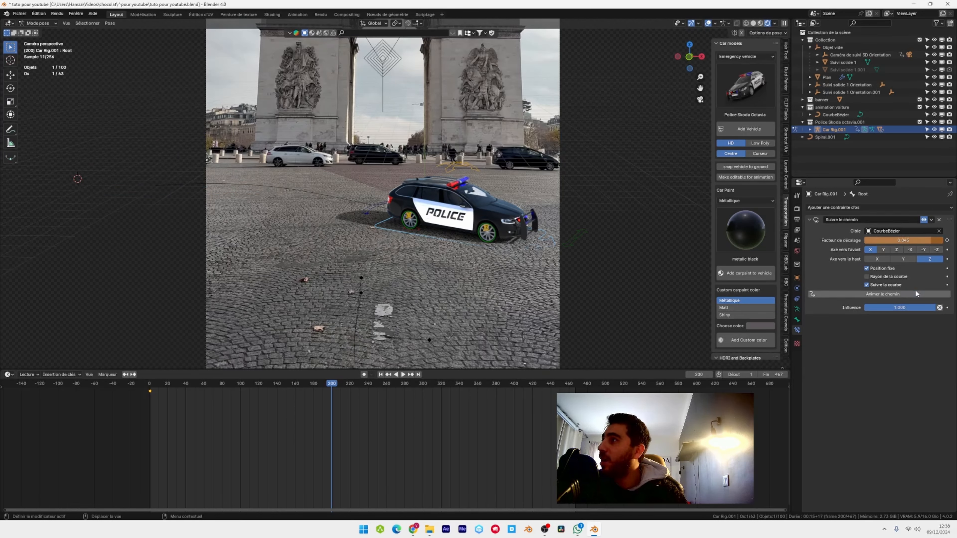
click(947, 240)
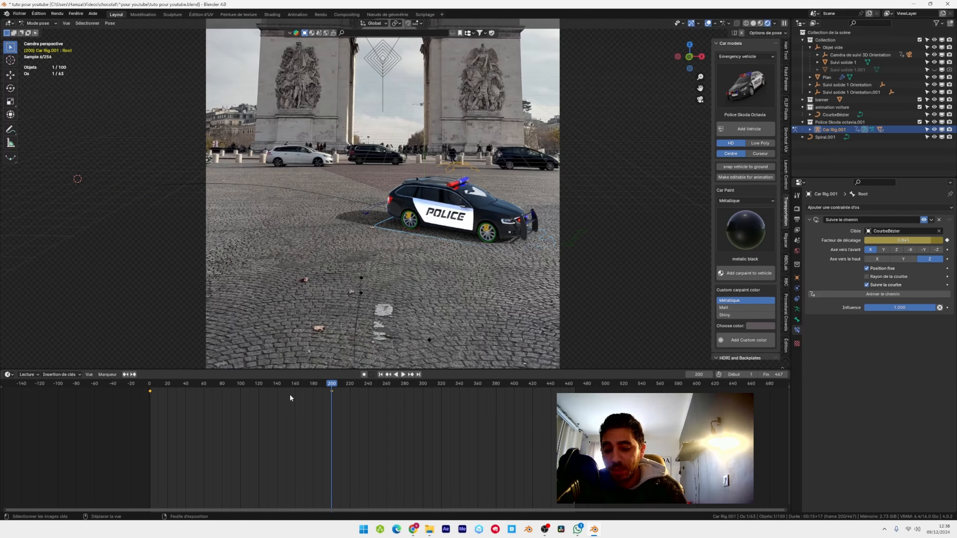
Change the interpolation of the offset factor keyframes and play the car animation from the first frame
key(t)
click(125, 421)
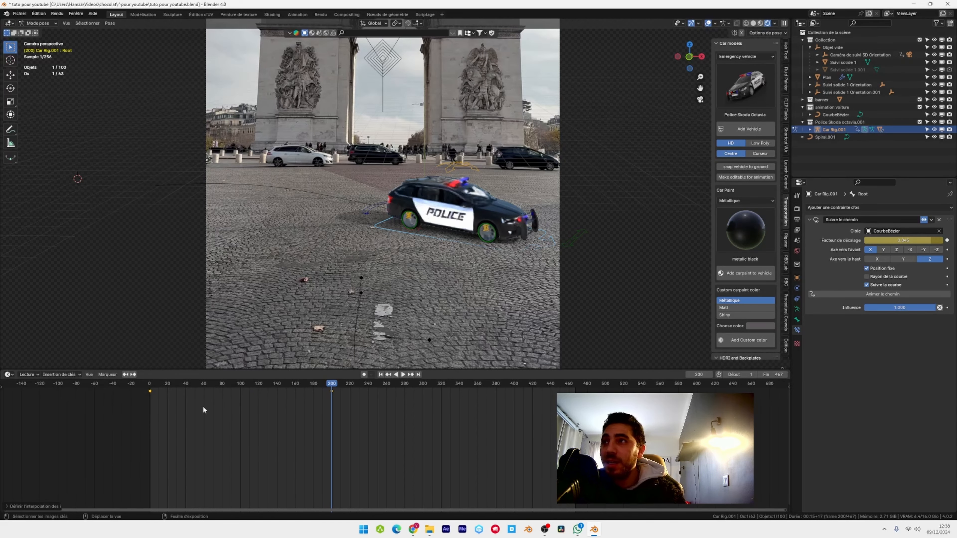
key(shift+Left)
key(space)
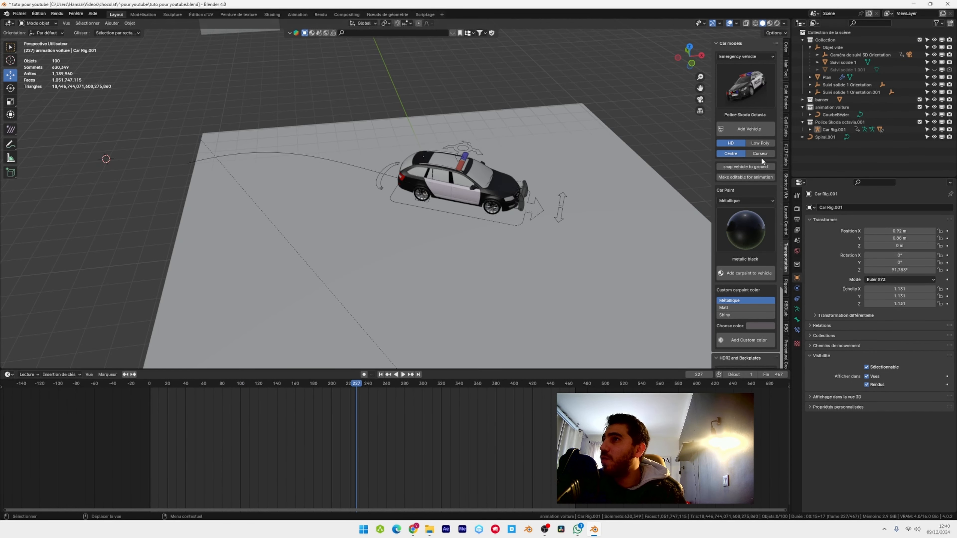
Add a NURBS path curve to the animation voiture collection and move it about -4.1 m along Y
click(114, 23)
mouse_move(120, 36)
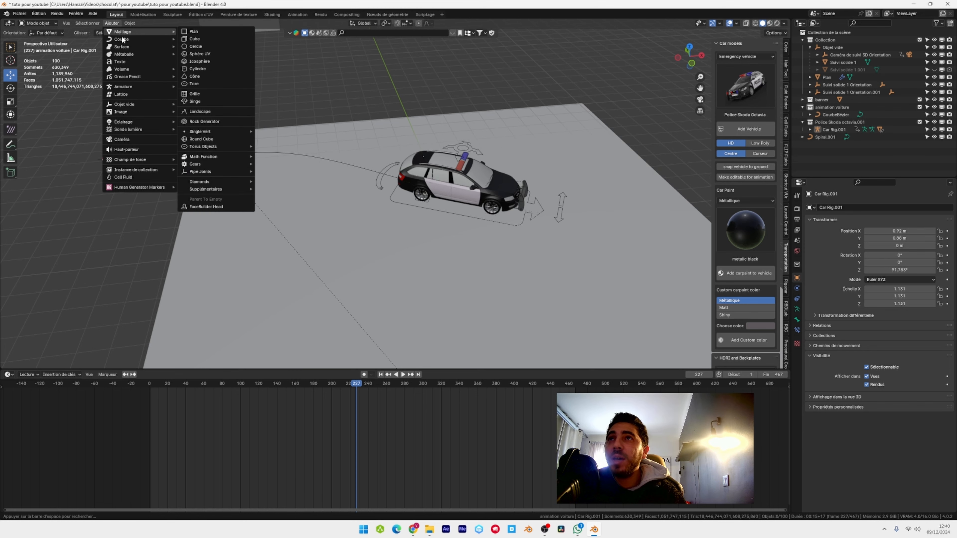
click(219, 74)
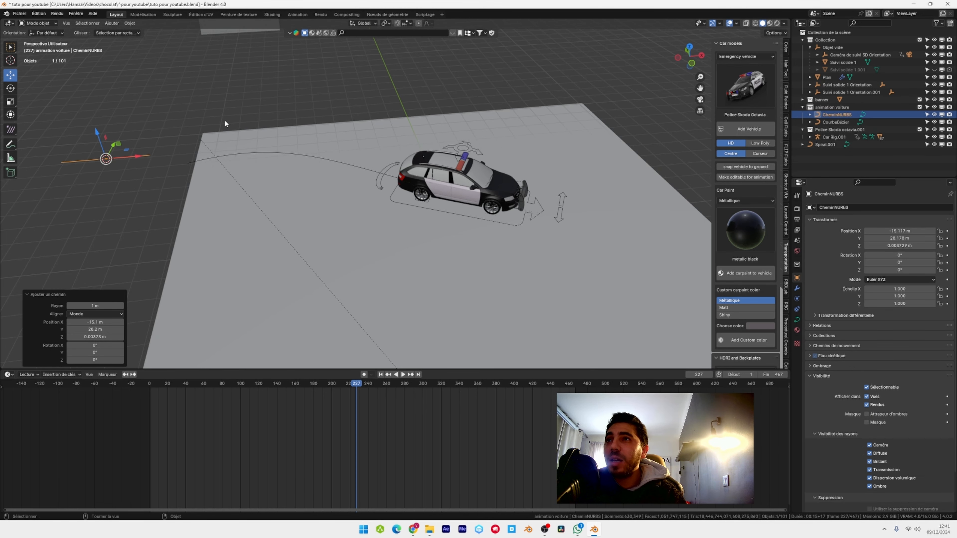
scroll(226, 136, down, 3)
middle_drag(230, 176, 317, 187)
drag(209, 173, 257, 160)
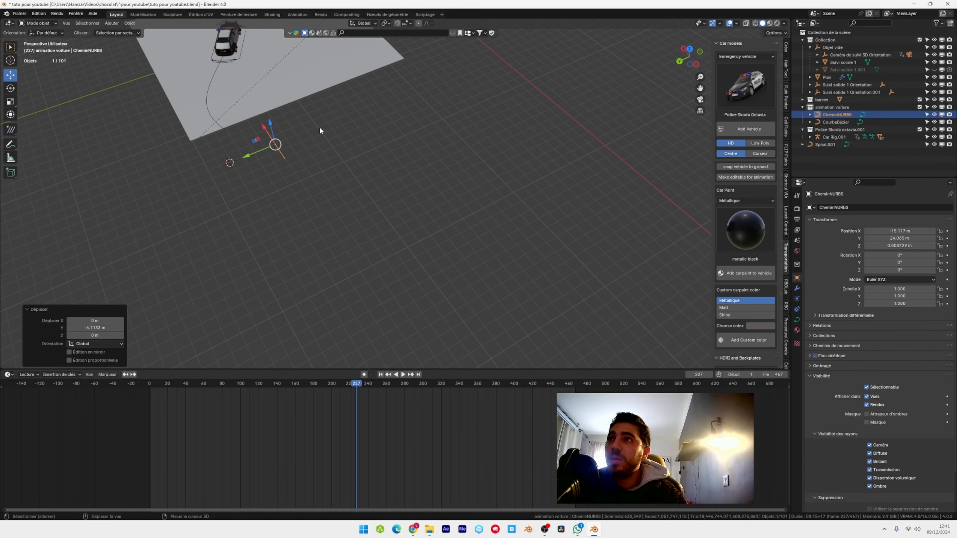
Rotate the new path about -26° around Z and scale it up by a factor of about 4.18
scroll(320, 128, up, 3)
shift+middle_drag(280, 126, 408, 192)
click(10, 88)
drag(320, 197, 302, 193)
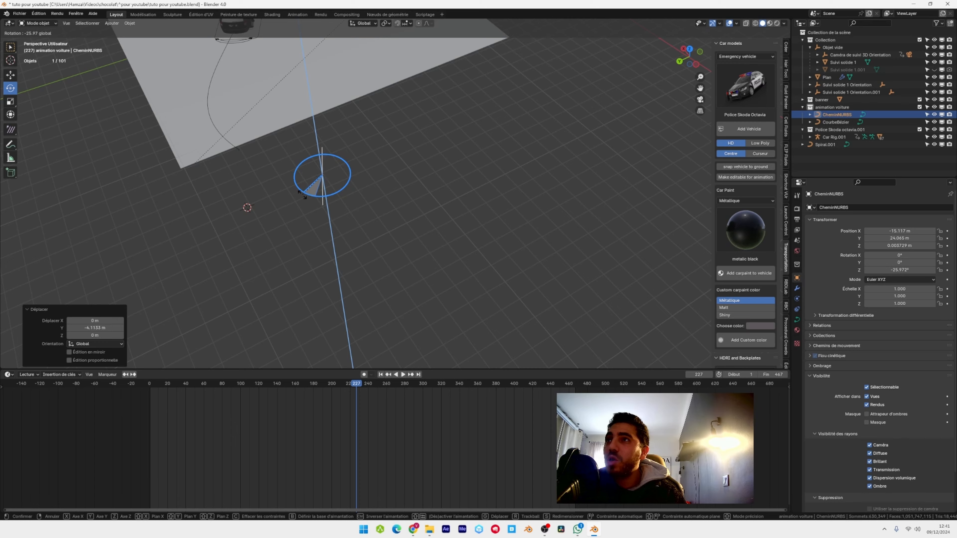
scroll(394, 164, up, 3)
shift+middle_drag(392, 163, 388, 238)
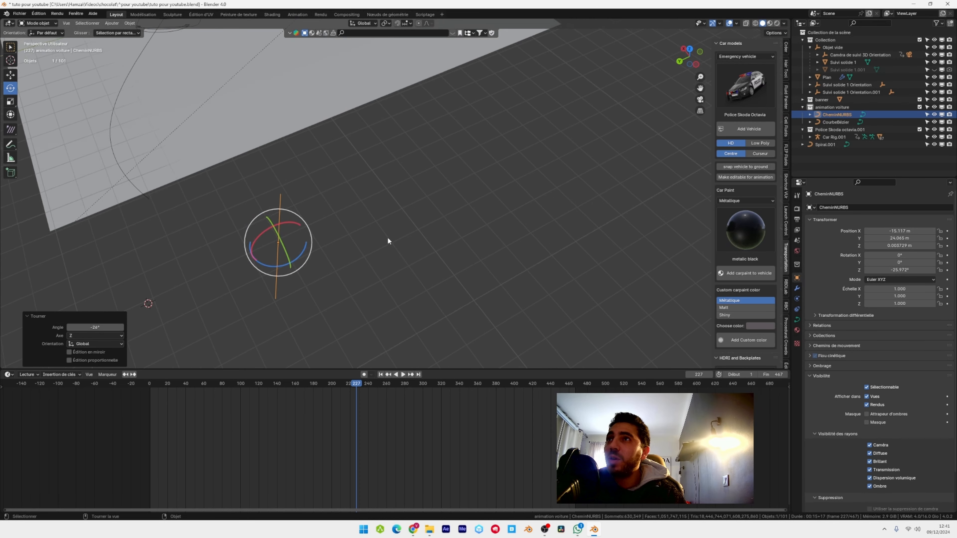
scroll(388, 241, down, 4)
key(s)
click(598, 162)
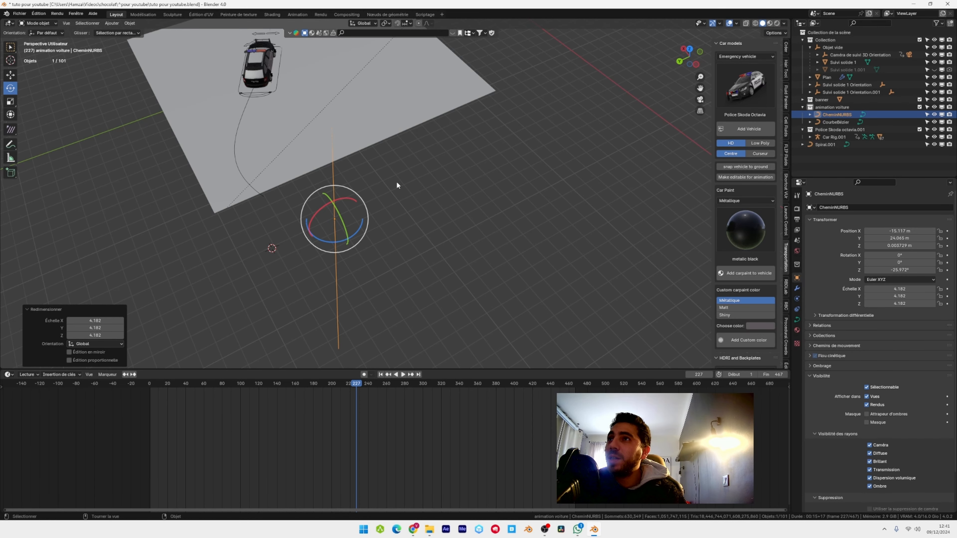
click(10, 75)
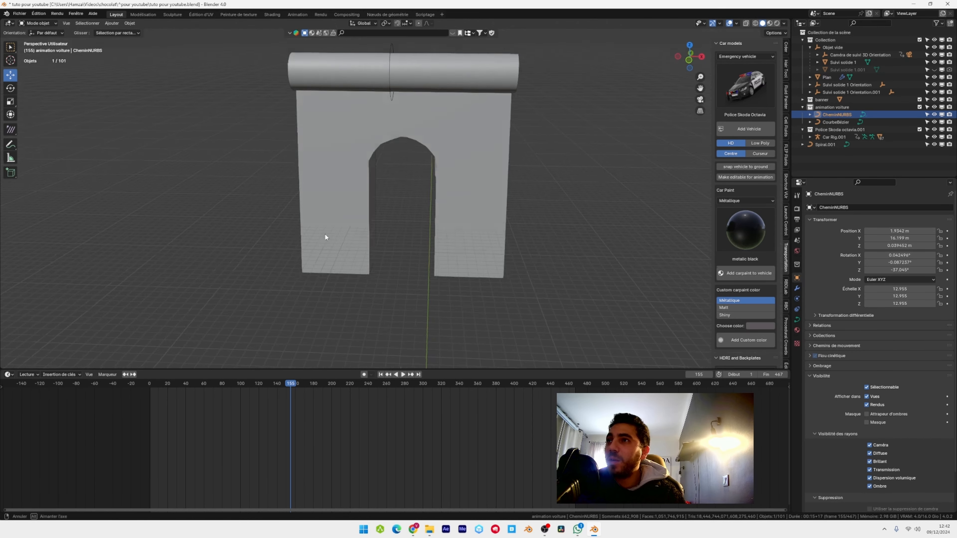
Rename the CheminNURBS path to "chemin 2"
middle_drag(325, 233, 421, 287)
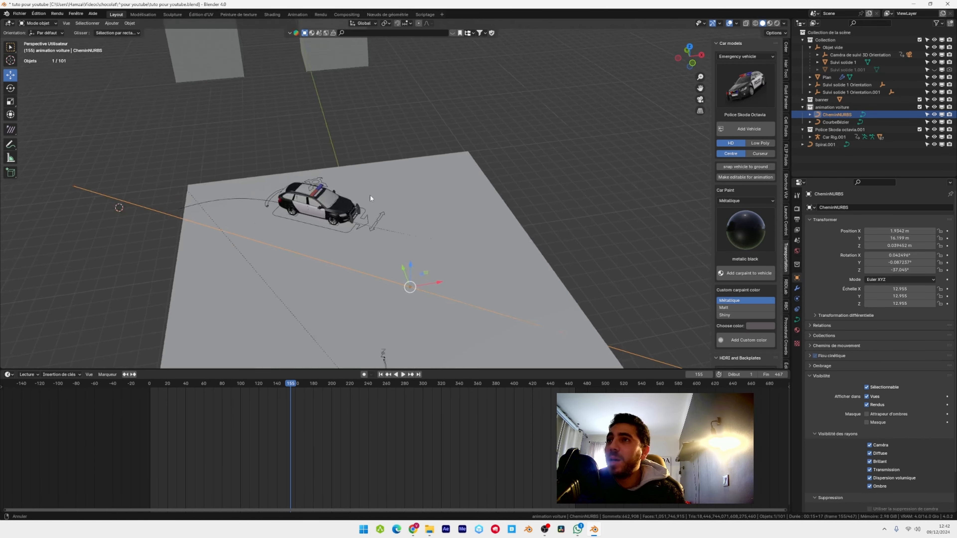
shift+middle_drag(370, 198, 444, 199)
double_click(837, 114)
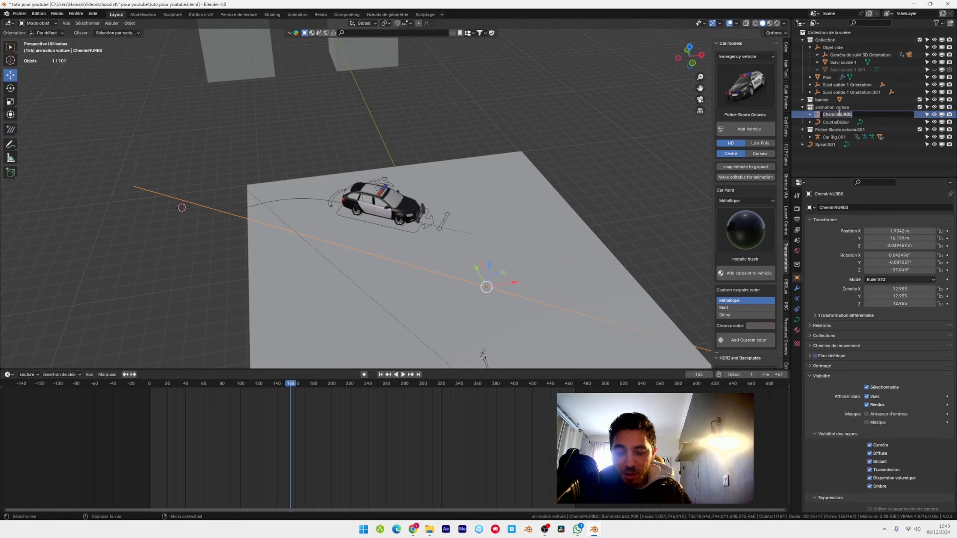
text(chemin)
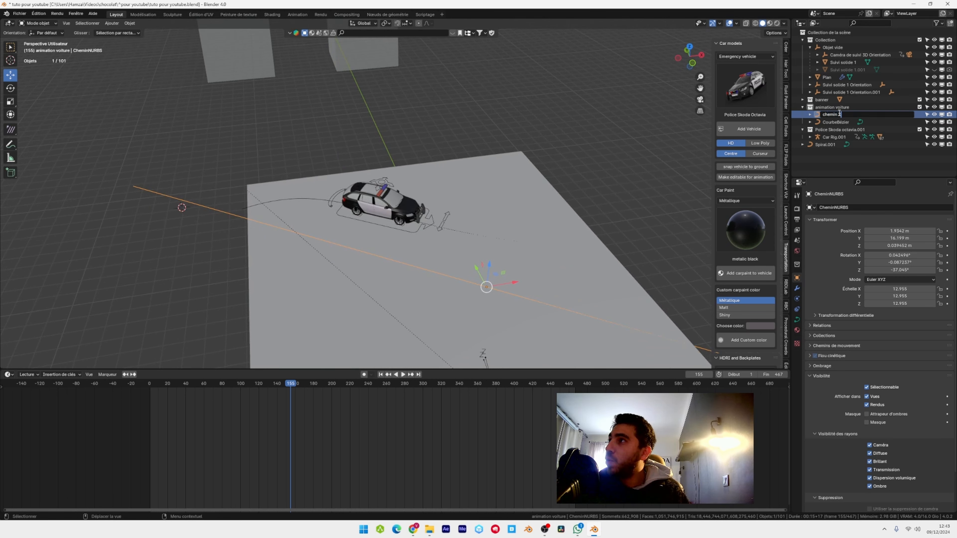
text( 2)
key(Return)
Add a second Police Skoda Octavia vehicle to the scene from the car models library
click(751, 124)
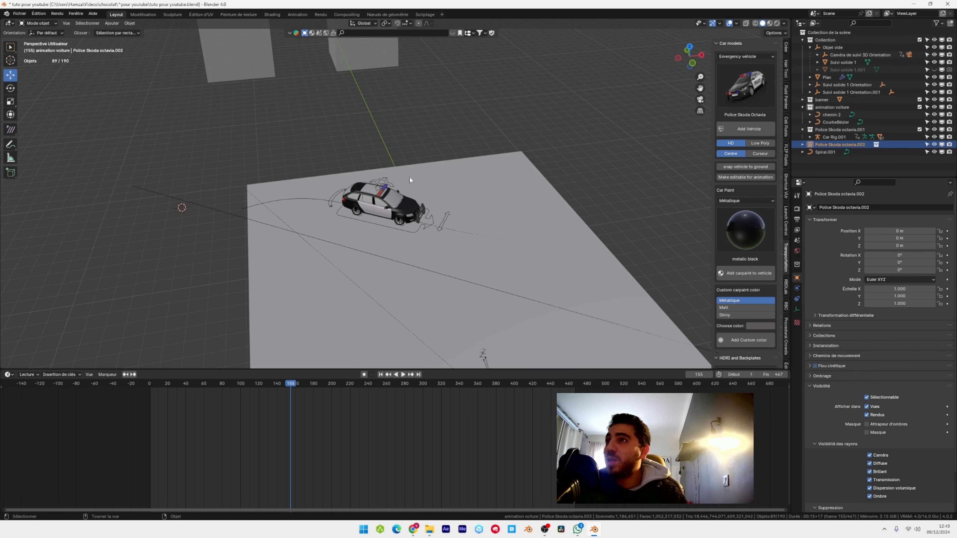
scroll(474, 237, down, 6)
scroll(470, 272, up, 2)
shift+middle_drag(470, 272, 465, 217)
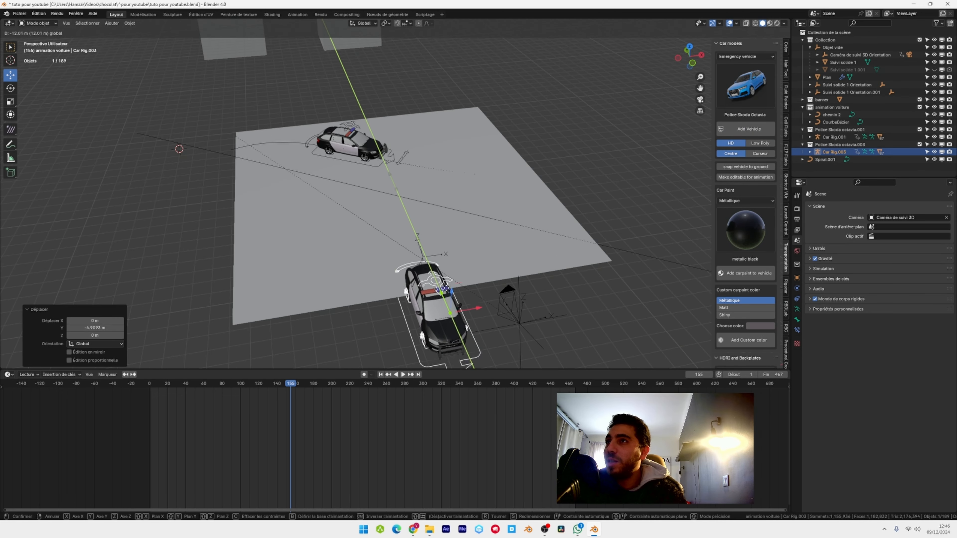
Move Car Rig.003 along Y onto the first police car and rotate it to match that car's orientation
drag(417, 295, 363, 146)
scroll(363, 146, up, 4)
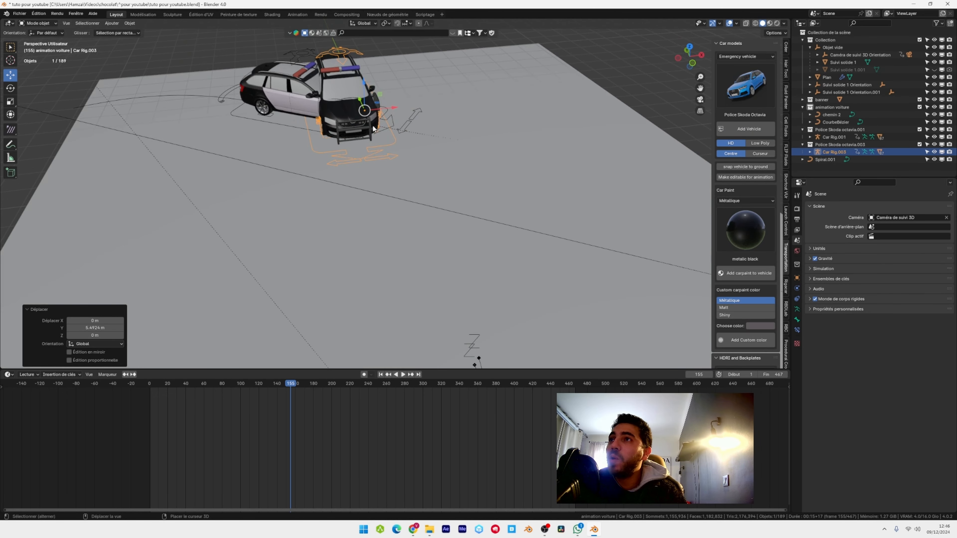
shift+middle_drag(363, 146, 399, 257)
click(11, 88)
mouse_move(379, 233)
mouse_down()
mouse_move(401, 235)
mouse_move(393, 239)
mouse_up()
drag(394, 238, 393, 239)
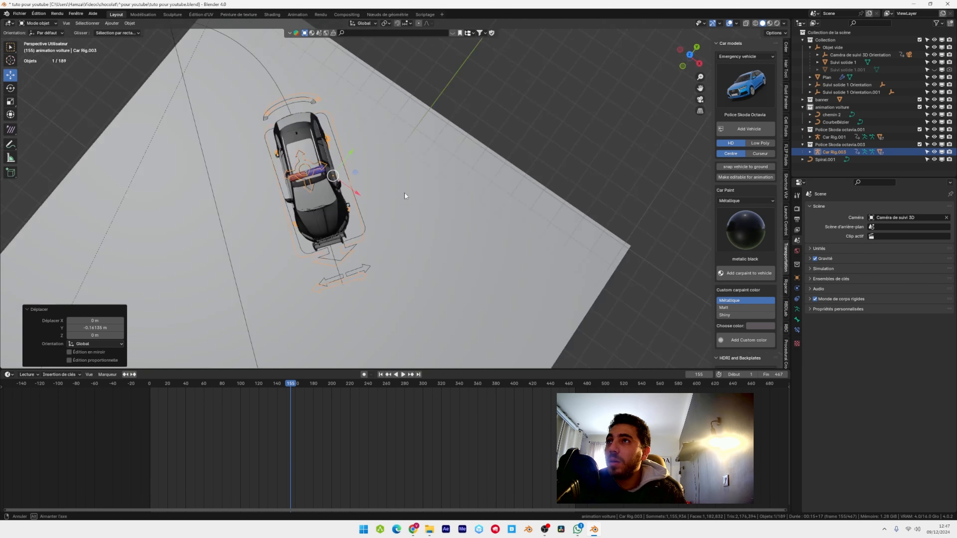
middle_drag(404, 192, 395, 215)
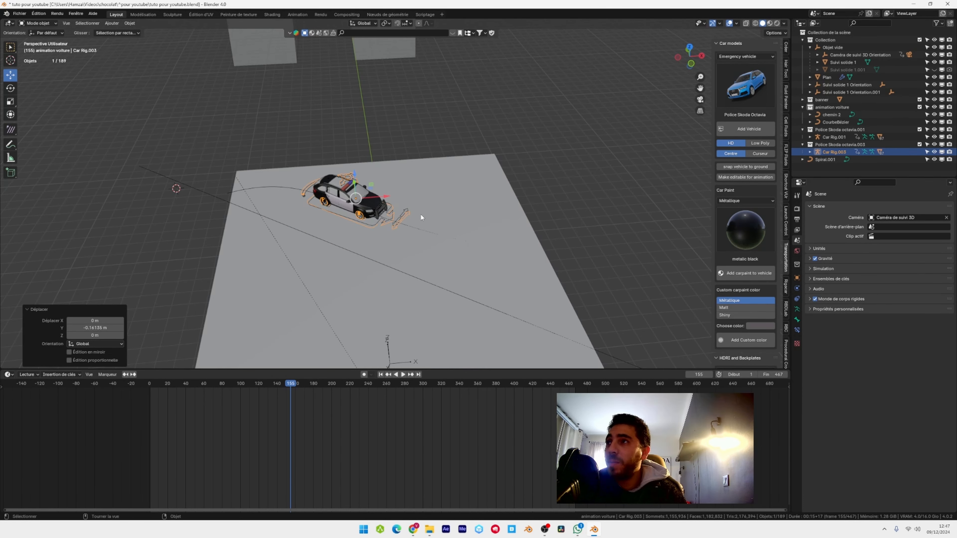
Add a Suivre le chemin bone constraint to the Root bone of Car Rig.003 in pose mode
click(37, 23)
click(51, 46)
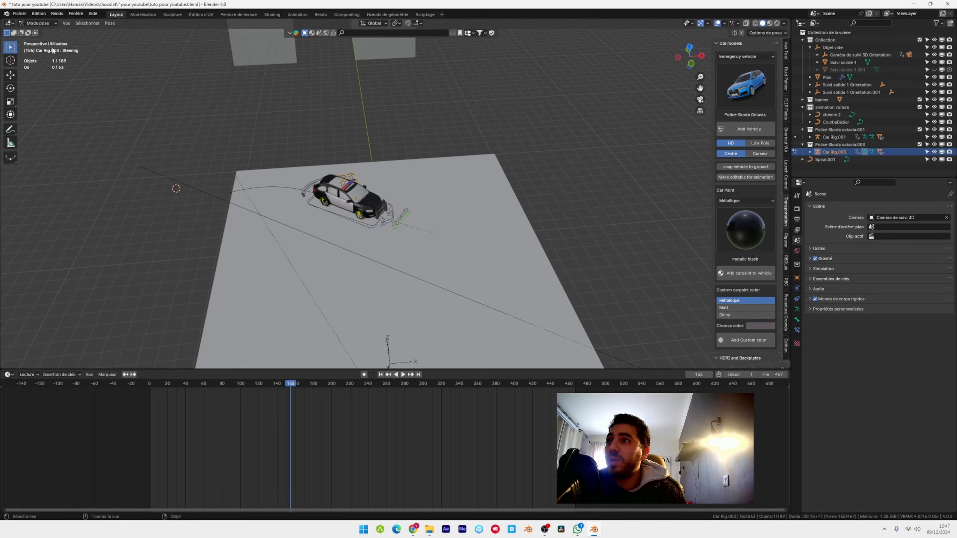
click(417, 231)
scroll(417, 230, up, 3)
click(861, 207)
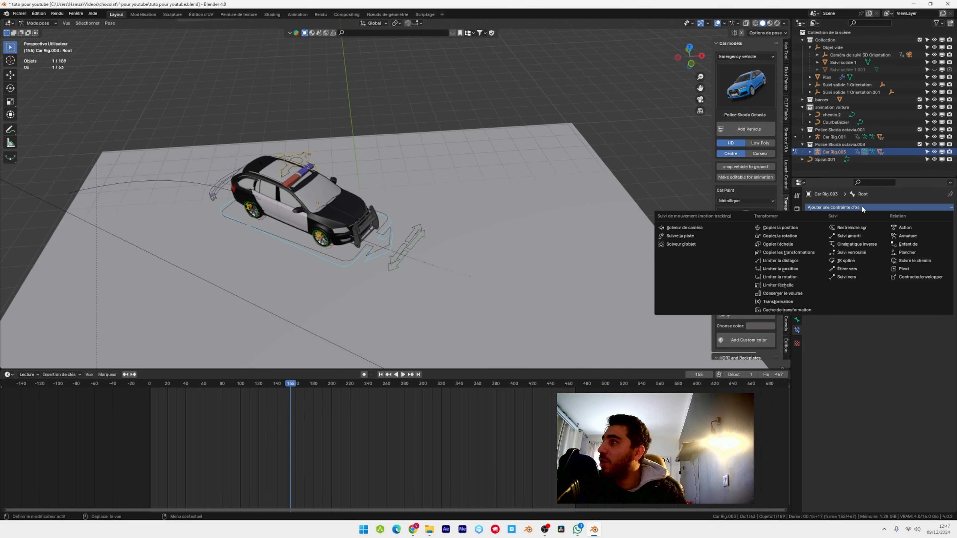
click(908, 260)
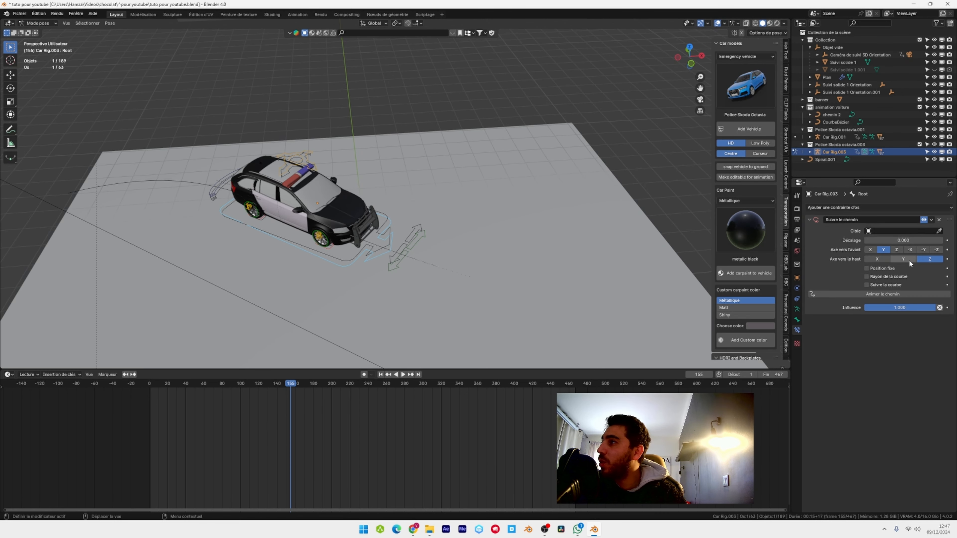
Enable fixed position and curve following on the constraint, with X as forward axis and "chemin 2" as target
click(880, 269)
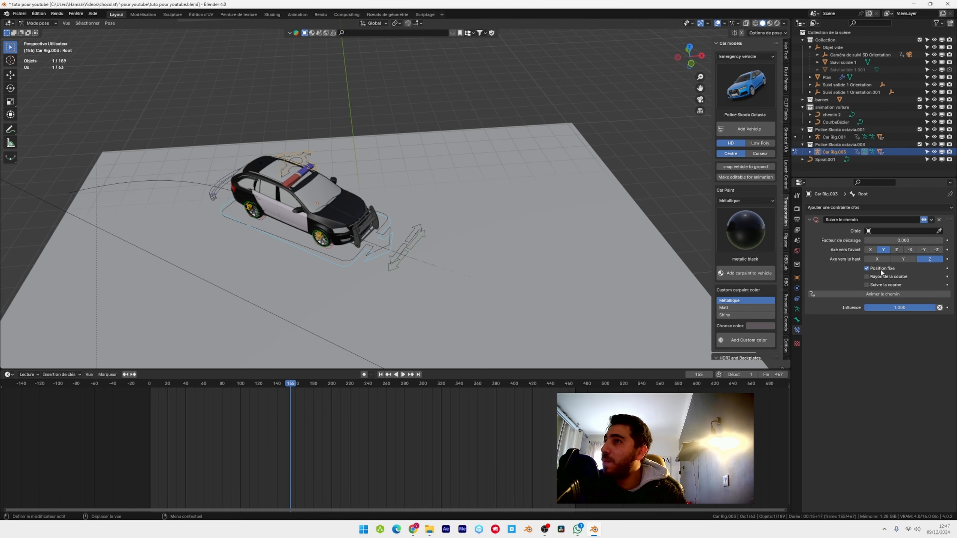
click(870, 249)
scroll(420, 221, down, 3)
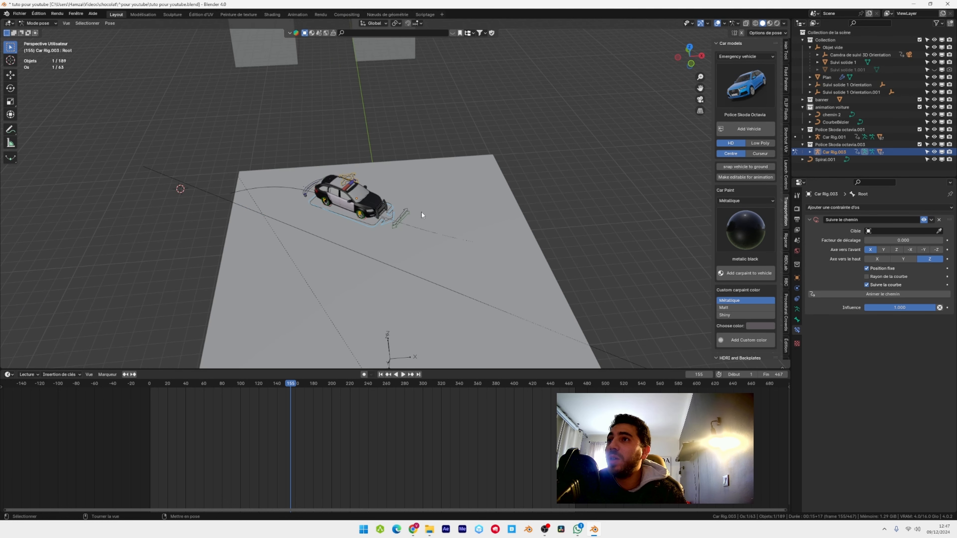
scroll(422, 213, up, 3)
click(900, 231)
click(878, 242)
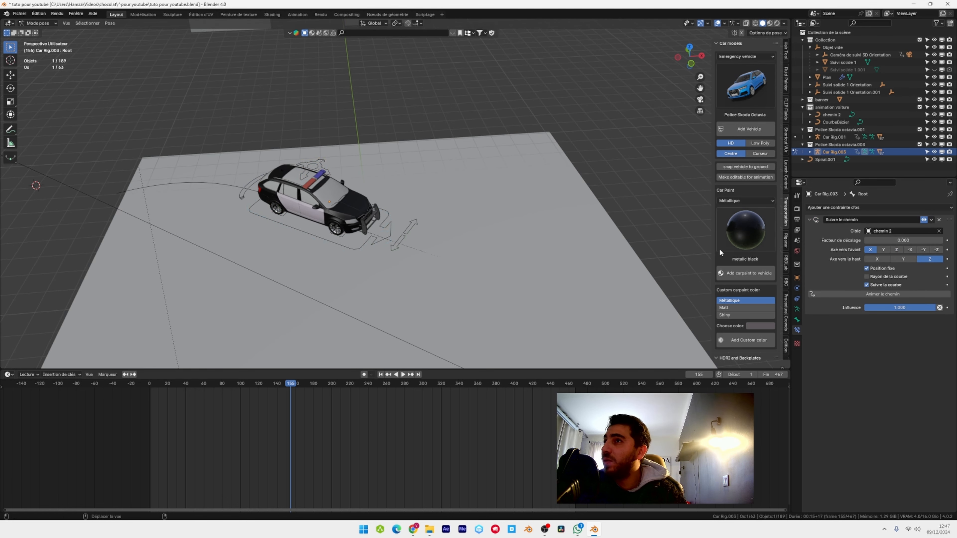
Set Car Rig.003's object position to 0 m on both X and Y
scroll(448, 129, down, 8)
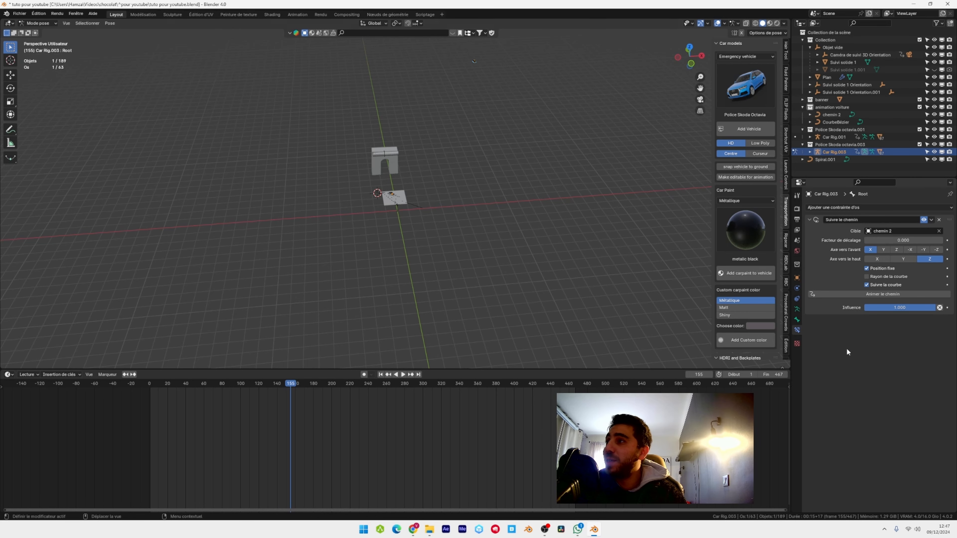
click(798, 277)
double_click(886, 230)
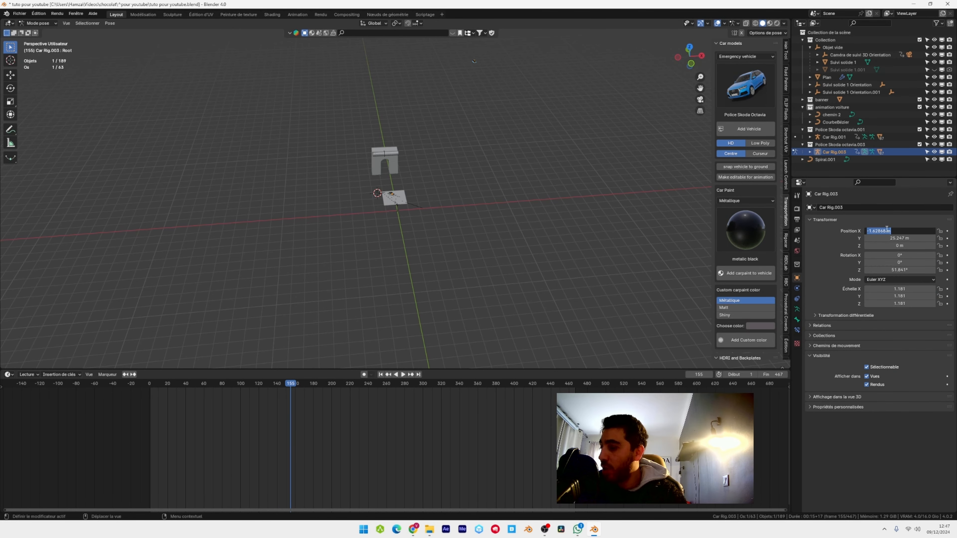
text(0)
key(Return)
double_click(889, 238)
text(0)
key(Return)
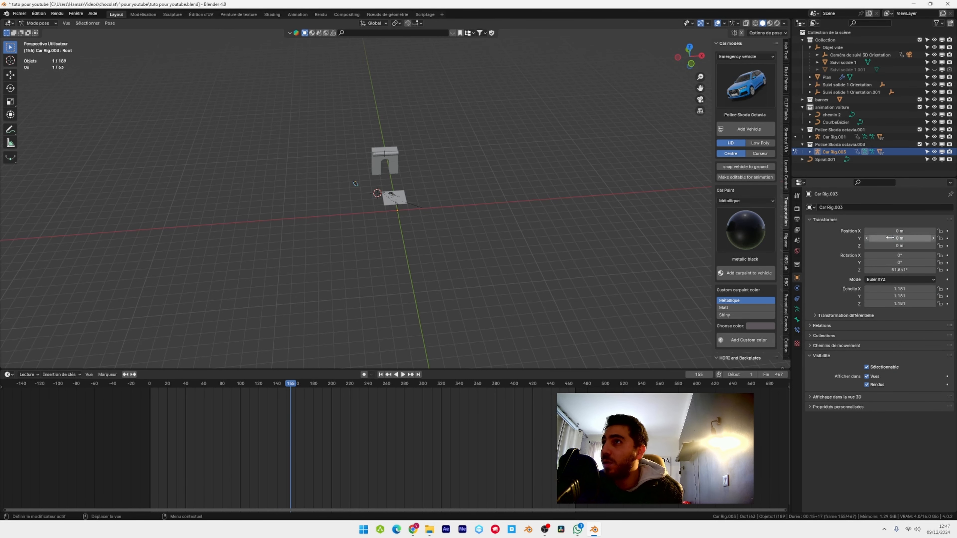
Set Car Rig.003's Z rotation to 90° and shift its position to about X 1.27 m and Y 0.85 m
double_click(890, 270)
text(90)
key(Return)
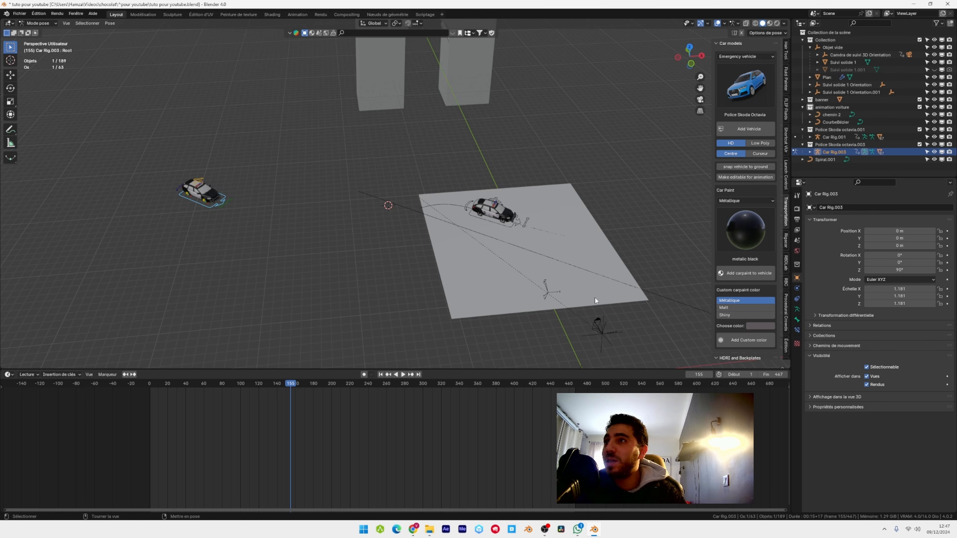
drag(899, 231, 930, 239)
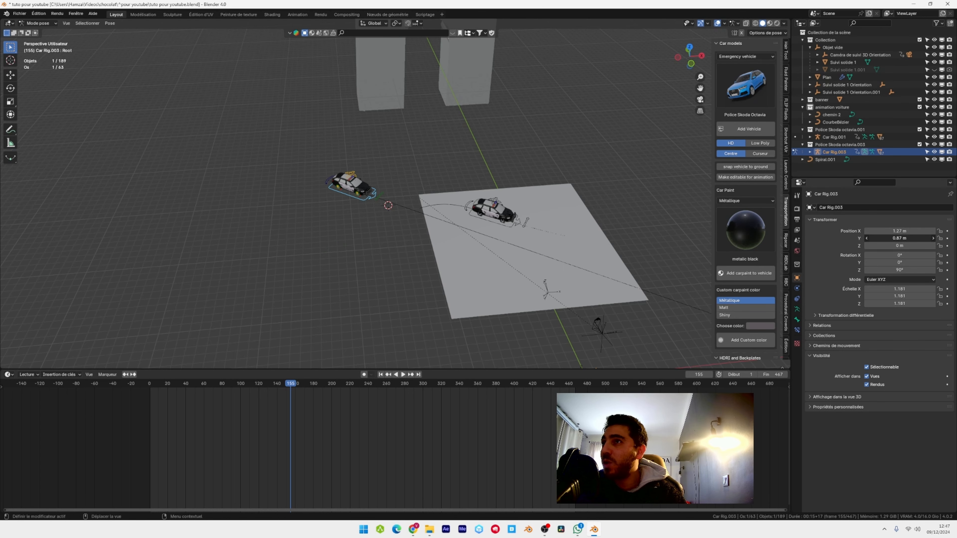
scroll(347, 160, up, 8)
Keyframe the path constraint's offset factor at 0 on frame 1 for Car Rig.003's Root bone
click(380, 374)
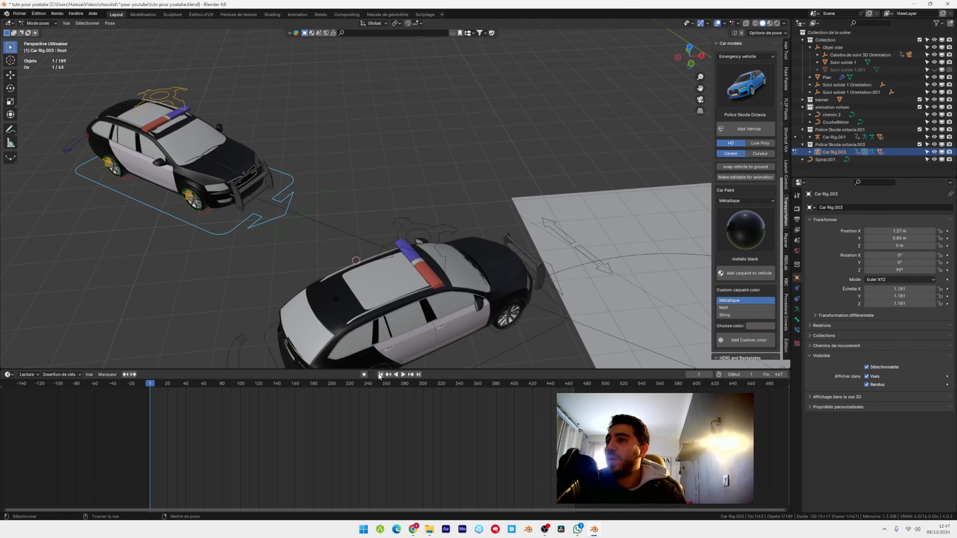
shift+middle_drag(503, 300, 380, 215)
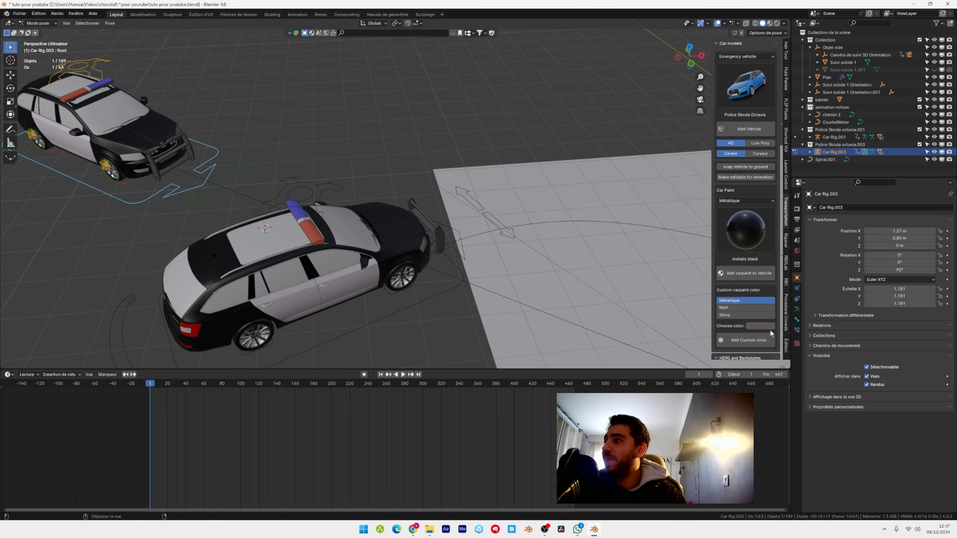
click(796, 331)
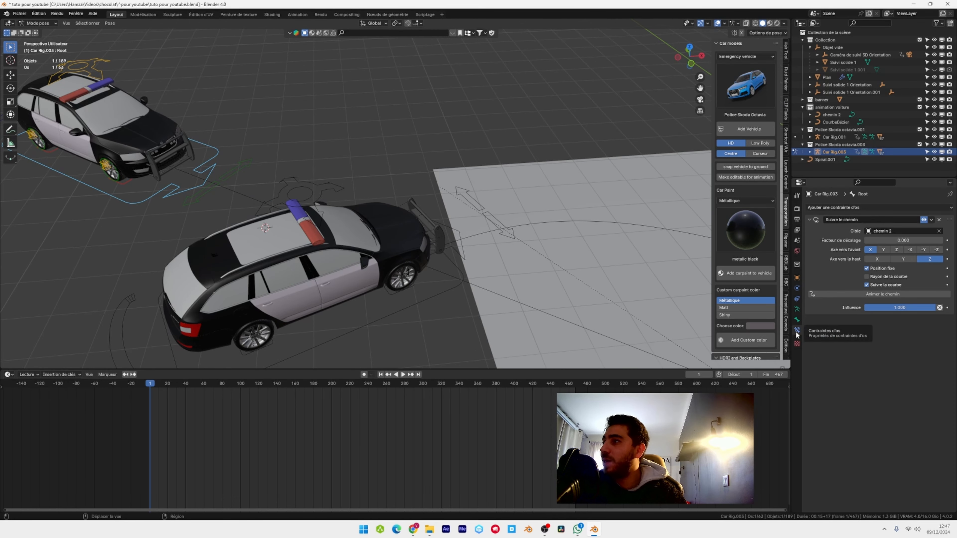
click(946, 240)
In camera view at frame 227, advance Car Rig.003 along its path beside the first police car and keyframe the offset factor
key(KP_0)
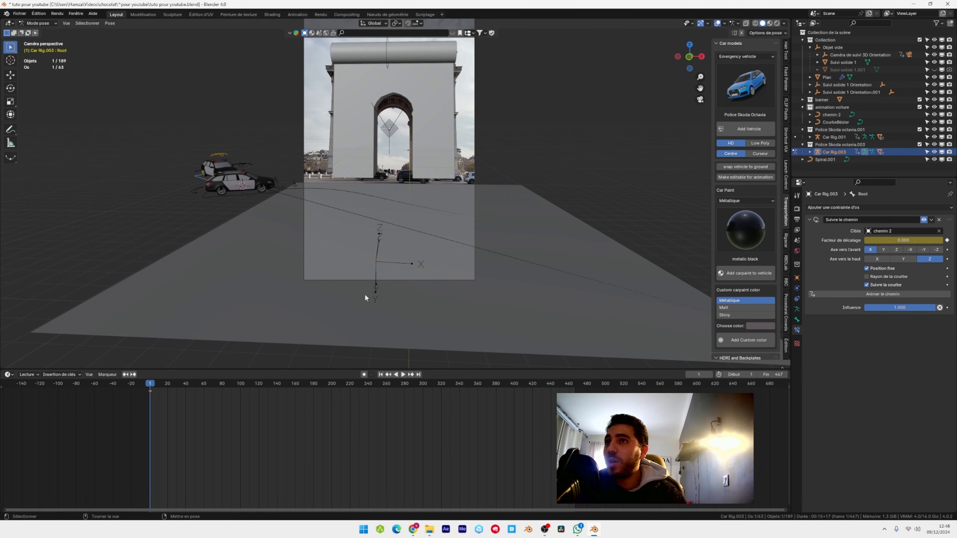
drag(146, 390, 356, 393)
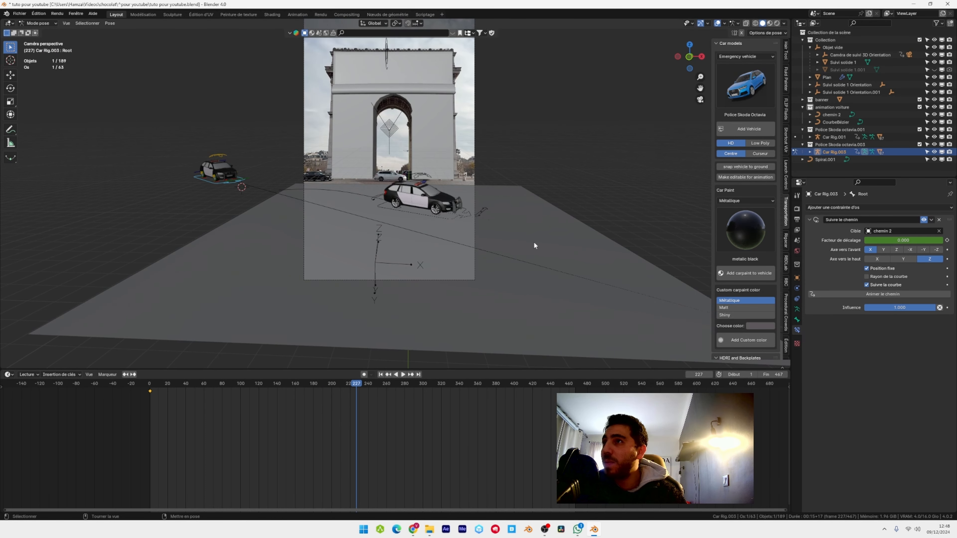
drag(873, 240, 903, 240)
click(947, 240)
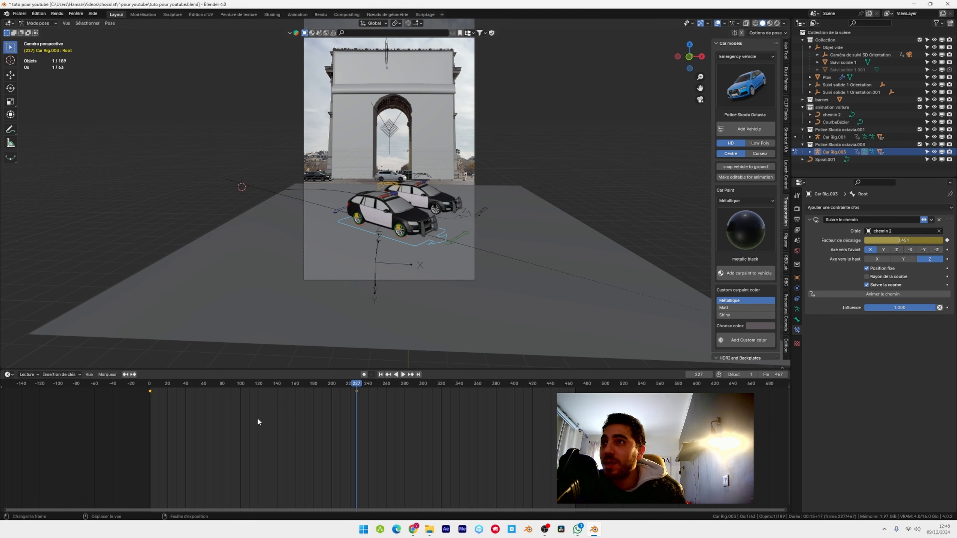
Change the interpolation mode of the car's offset factor keyframes and play the animation
key(t)
click(145, 439)
key(space)
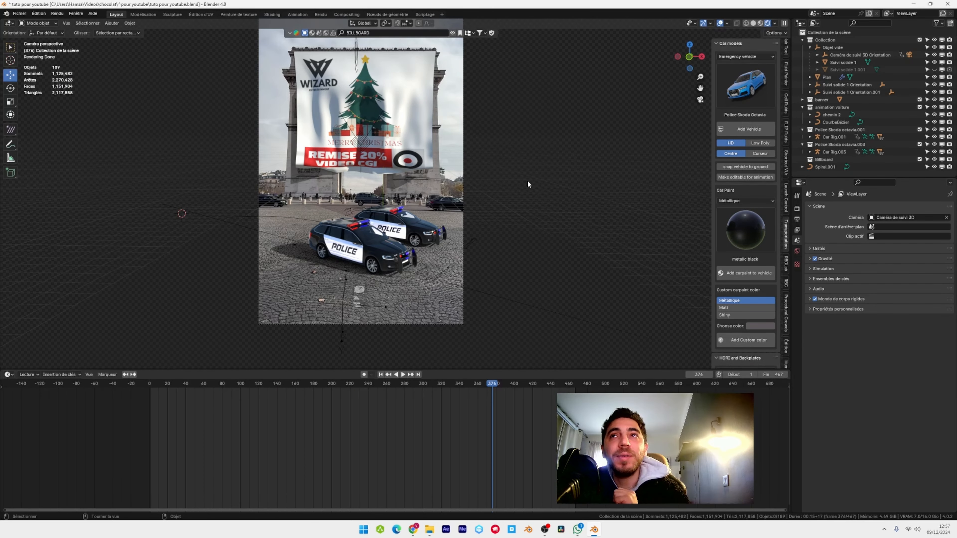
Save the project file
click(20, 14)
click(44, 63)
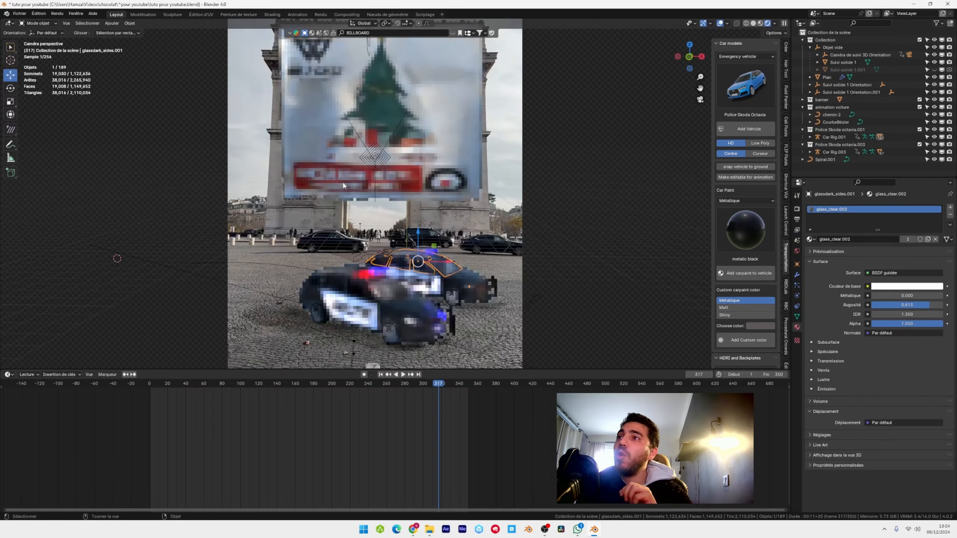
Switch to the Compositing workspace and delete all existing nodes from the compositing node tree
click(347, 14)
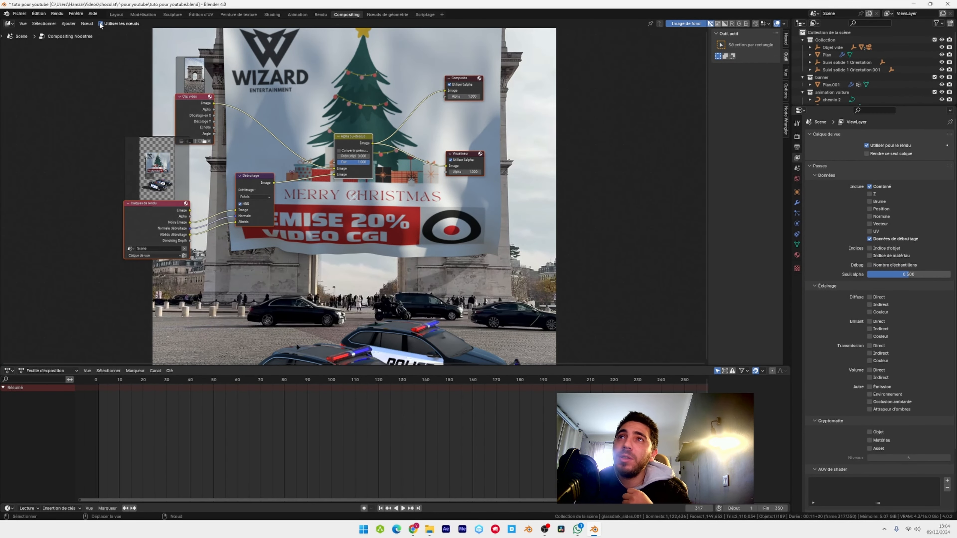
drag(104, 58, 589, 295)
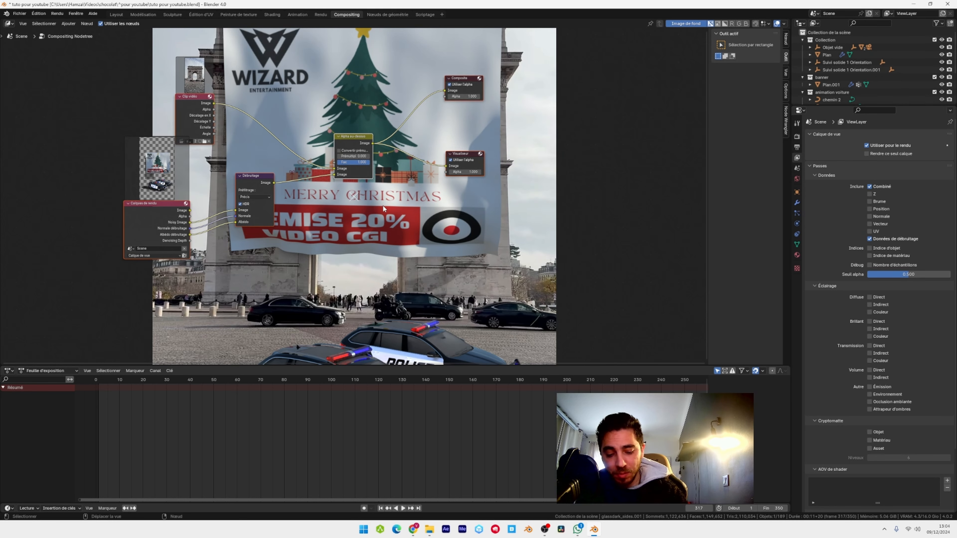
key(x)
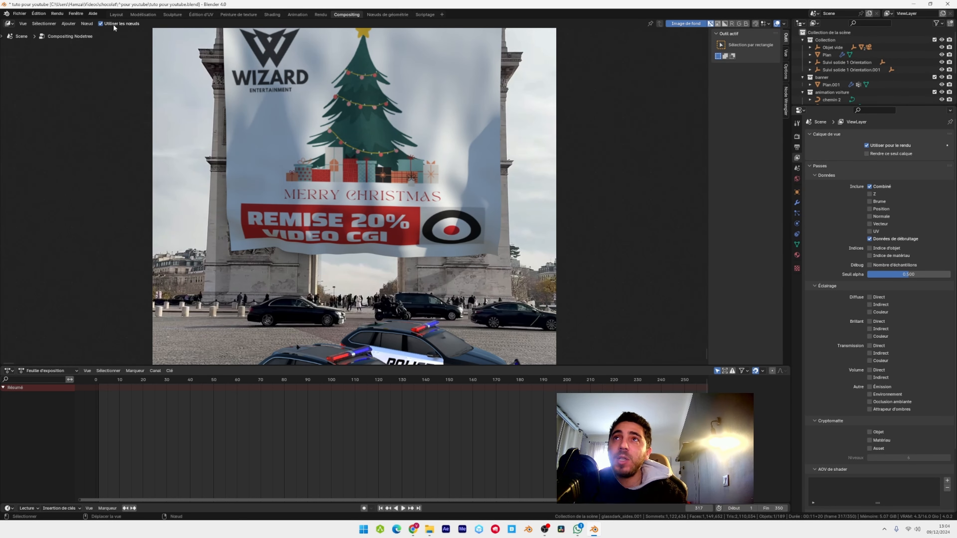
Add an Alpha au-dessus node and a Visualiseur node to the empty compositing tree
key(shift+a)
click(310, 162)
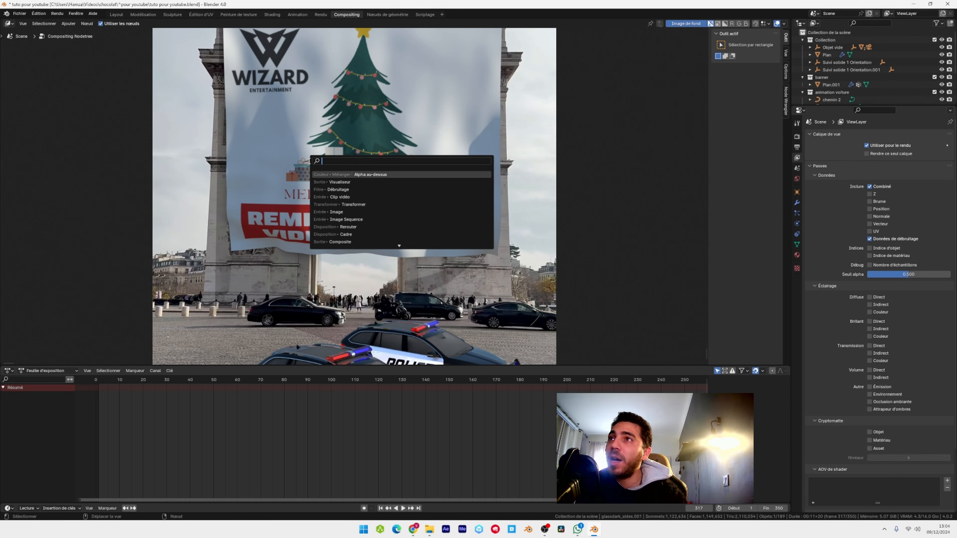
click(381, 174)
click(357, 161)
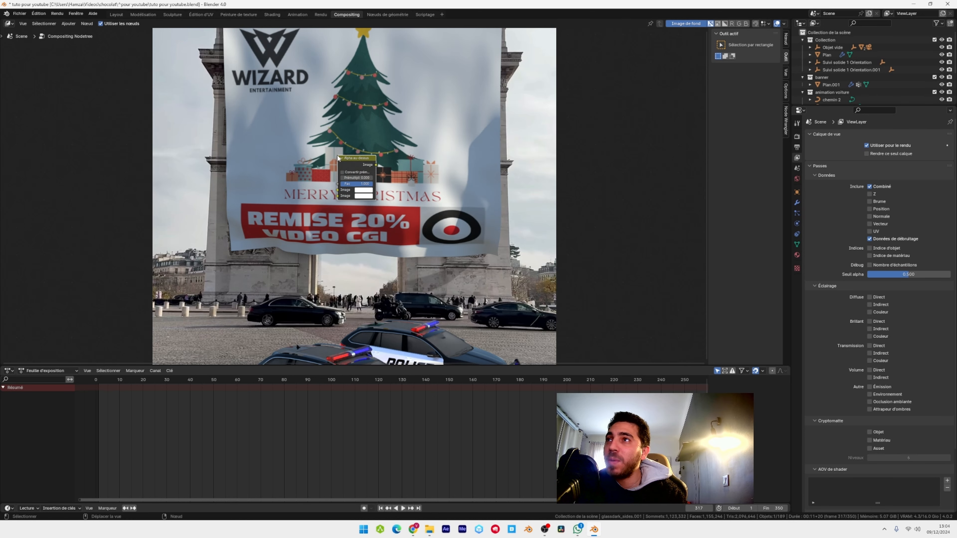
key(shift+a)
click(423, 181)
click(452, 202)
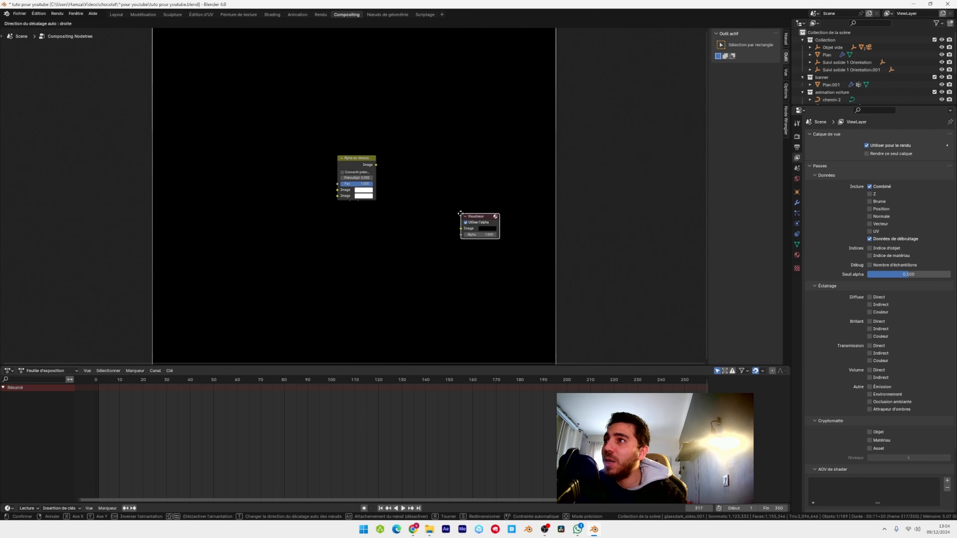
click(471, 221)
Add a Clip vidéo node above and a Débruitage node below, both on the input side of the Alpha au-dessus node
key(shift+a)
click(397, 218)
click(425, 225)
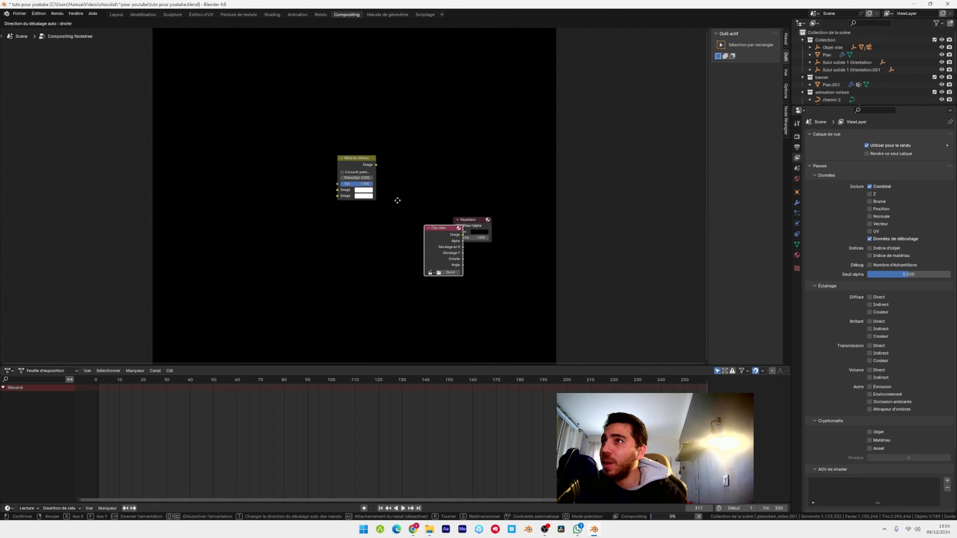
click(228, 97)
key(shift+a)
click(308, 157)
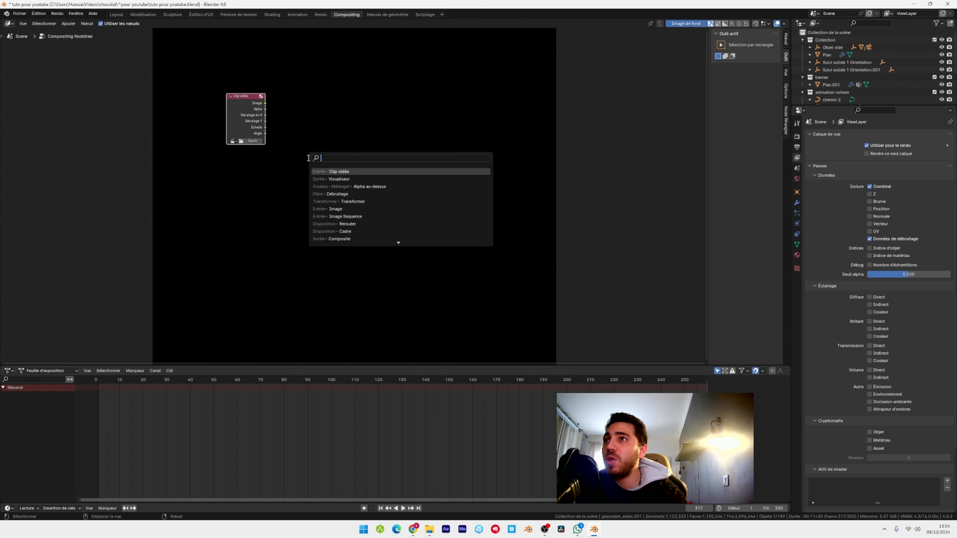
click(337, 194)
click(265, 213)
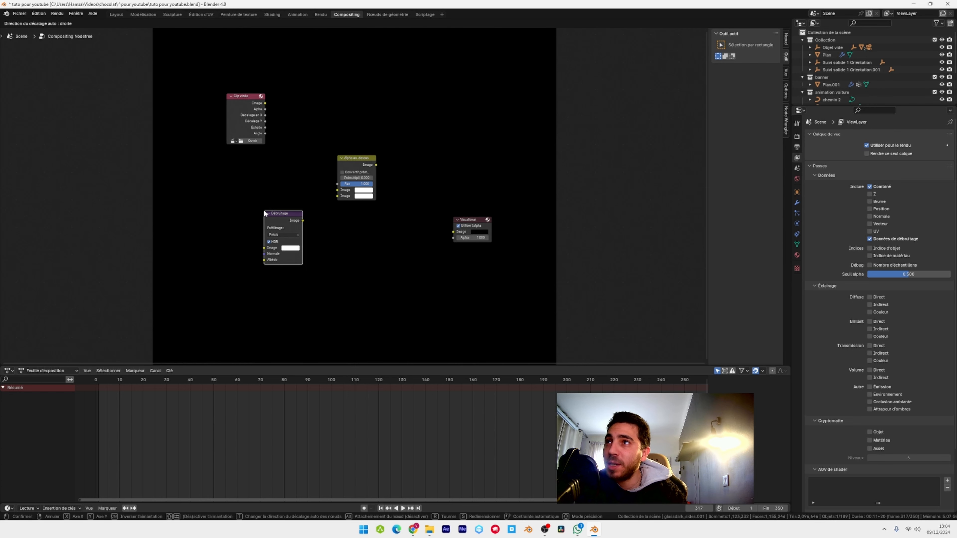
Add a Calques de rendu node beside the Débruitage node and a Composite node above the Visualiseur node
key(shift+a)
click(344, 215)
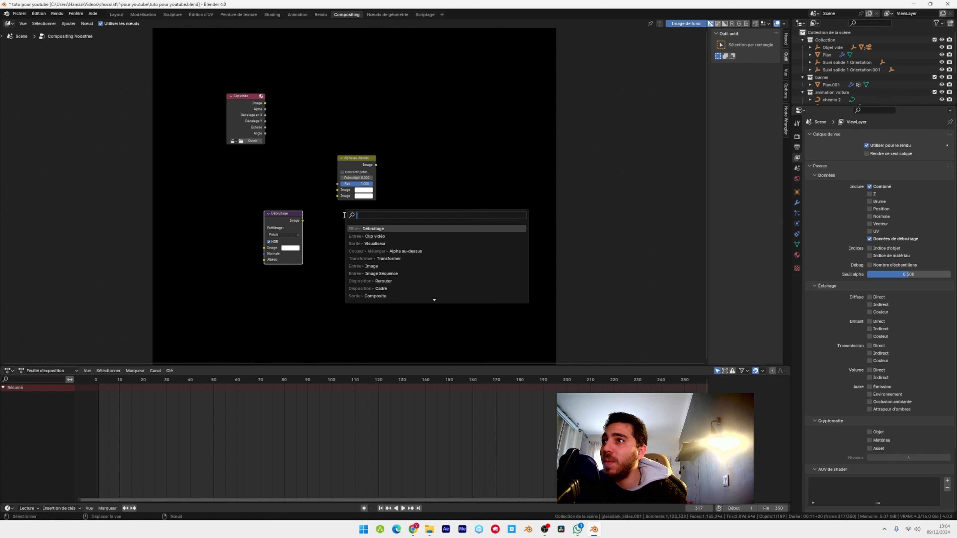
text(cal)
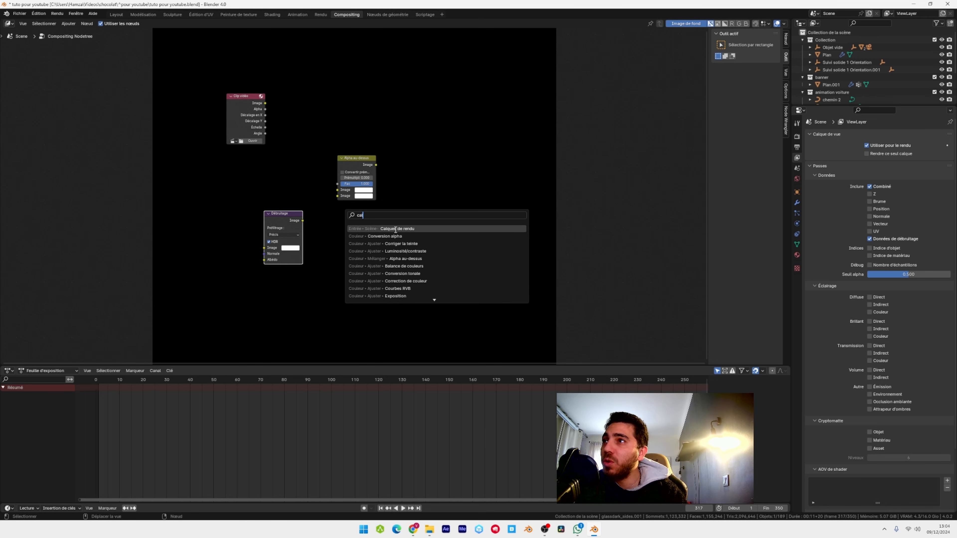
click(395, 229)
click(176, 250)
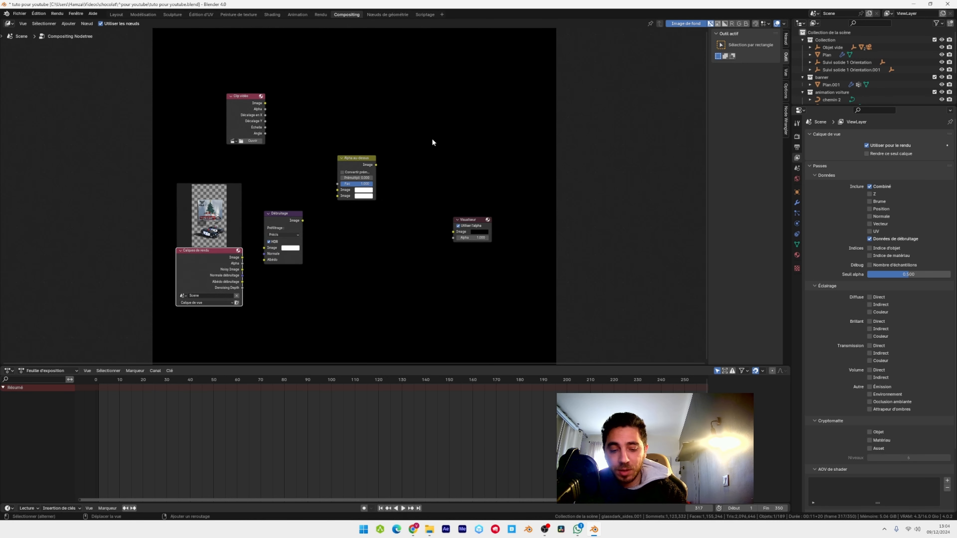
key(shift+a)
text(comp)
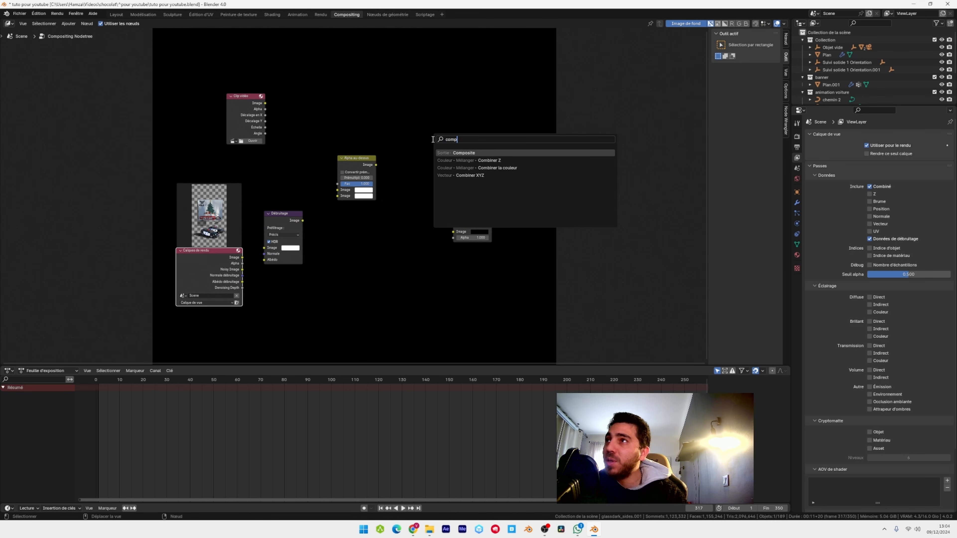
key(Return)
click(427, 106)
Toggle the Données de débruitage pass off and back on, and move the Débruitage node slightly away from Calques de rendu
scroll(415, 128, up, 1)
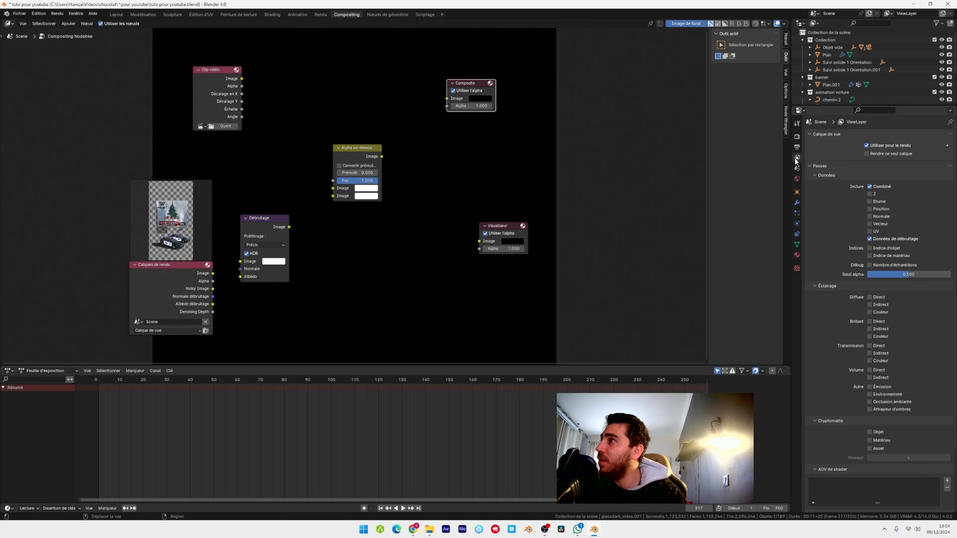
click(869, 239)
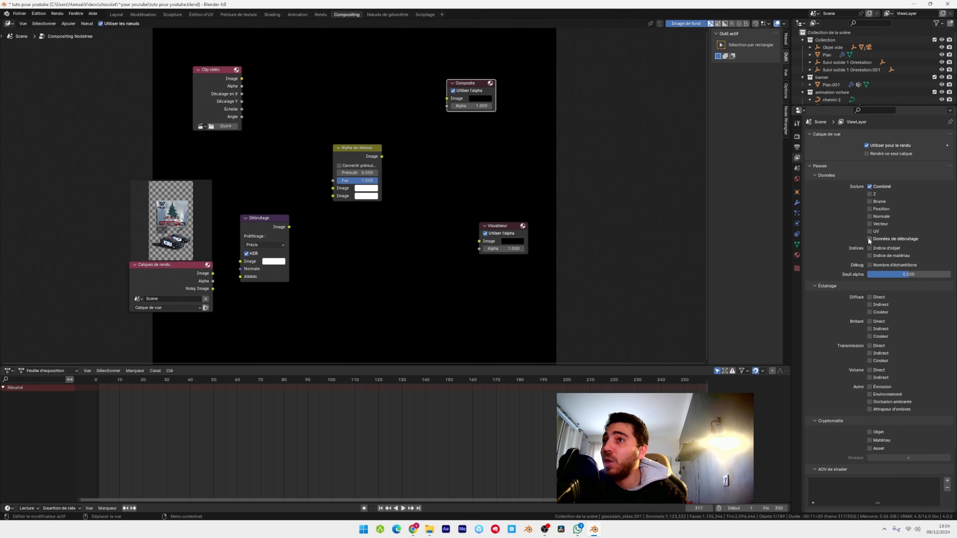
click(869, 239)
drag(272, 222, 286, 227)
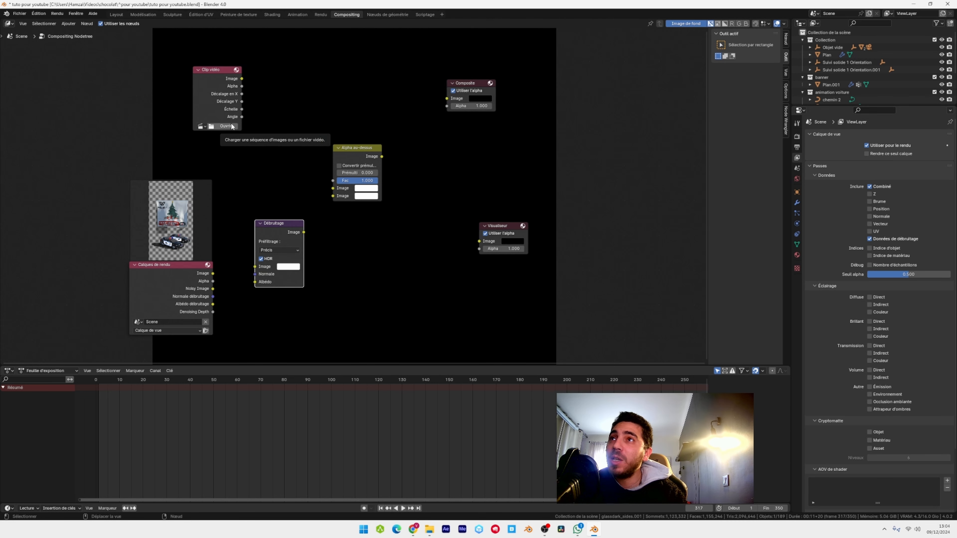
Load the Arc de Triomphe clip into the Clip vidéo node and link it through the first Alpha au-dessus Image input to Composite
click(226, 125)
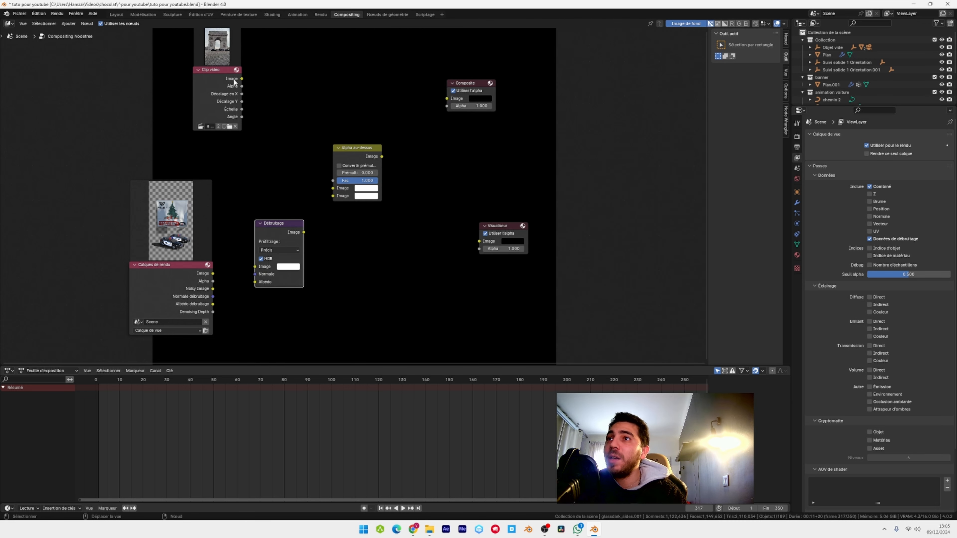
drag(234, 81, 333, 188)
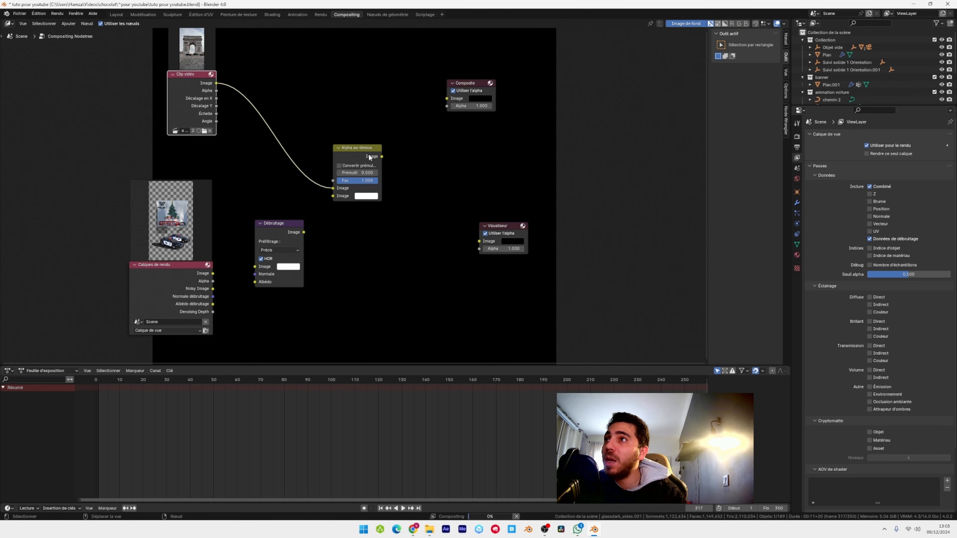
drag(382, 156, 446, 99)
Wire Noisy Image, Normale débruitage and Albédo débruitage through Débruitage into the second Alpha au-dessus Image input, and link Alpha au-dessus to Visualiseur
drag(213, 288, 255, 266)
drag(213, 297, 255, 274)
drag(213, 304, 254, 281)
drag(304, 232, 333, 195)
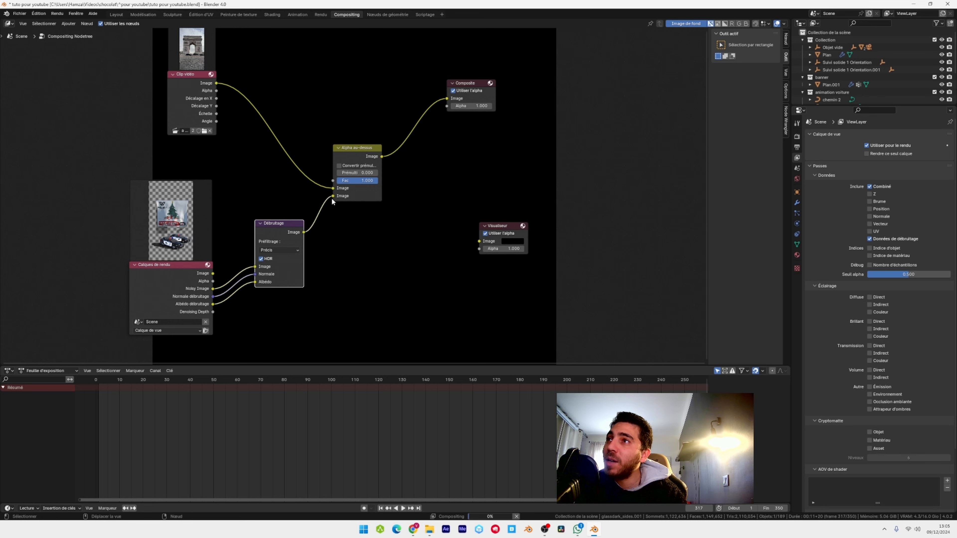
drag(382, 157, 479, 241)
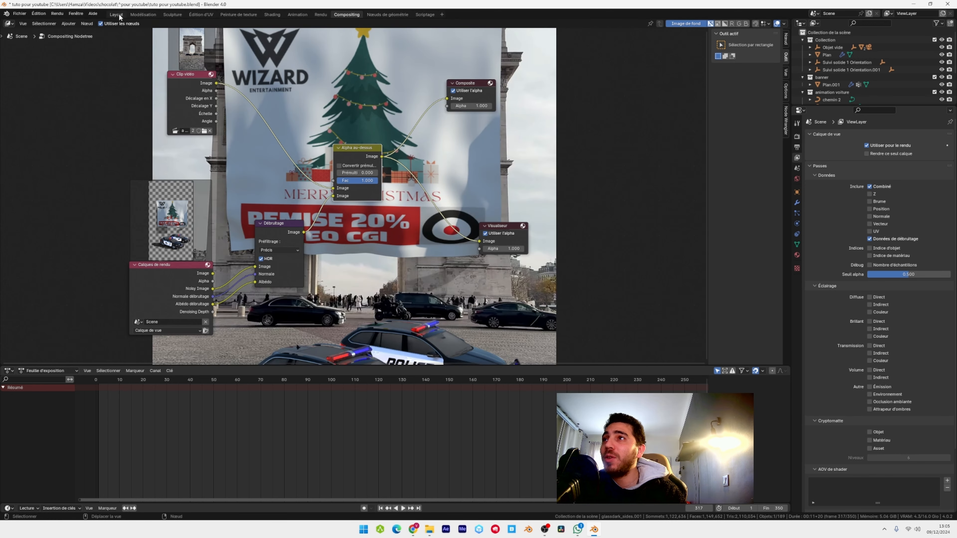
Render a test still of frame 317 from the Layout workspace, close the render and save the project
click(116, 14)
key(F12)
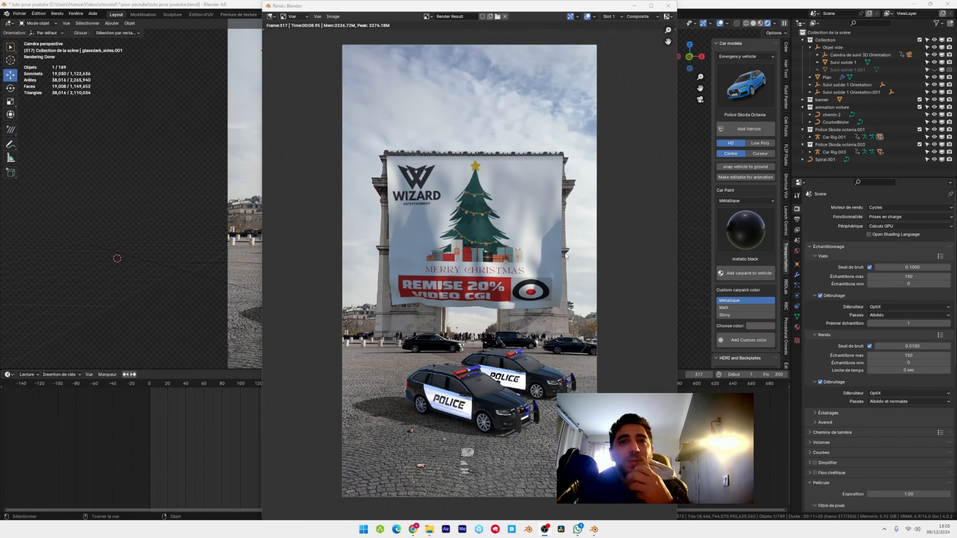
key(Escape)
key(ctrl+s)
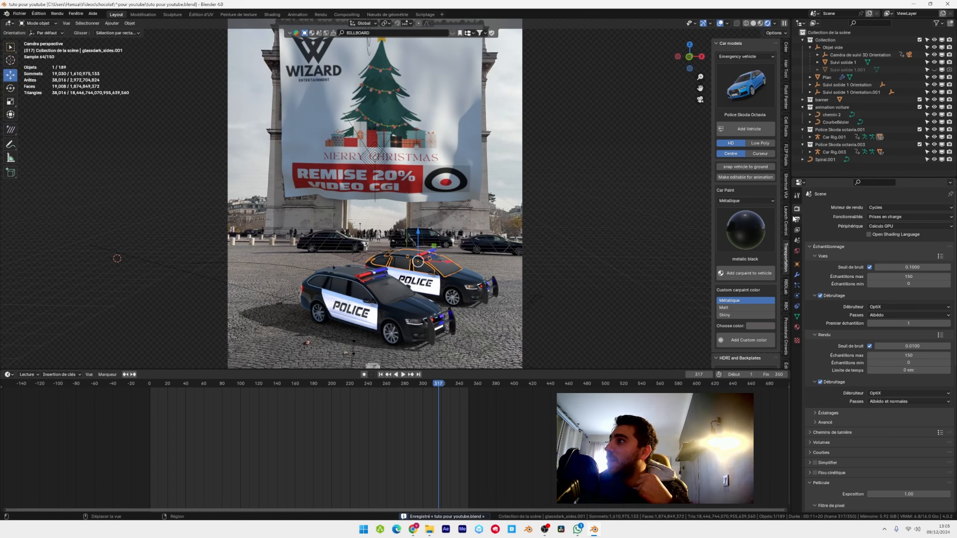
Set the render output path to the Pnj sequences folder inside the ^pour youtube folder
click(796, 219)
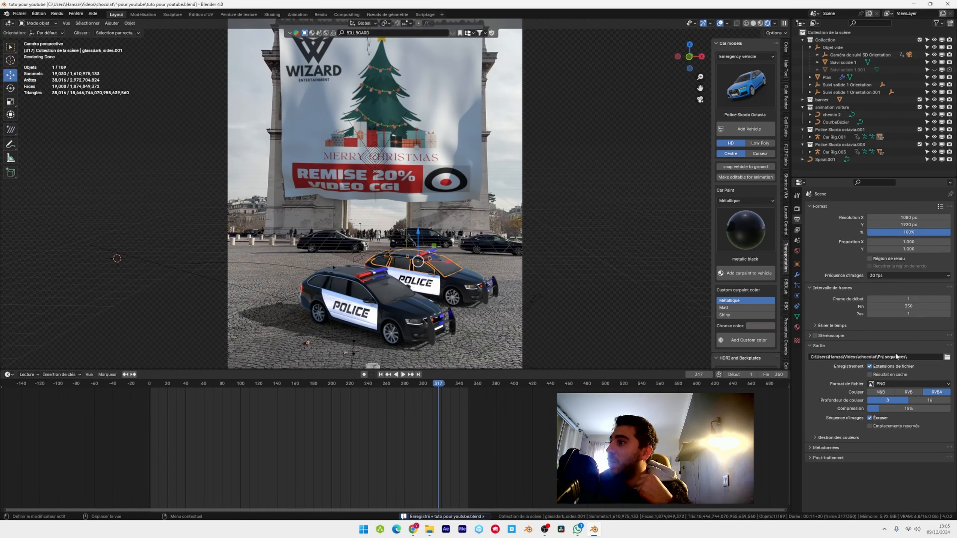
click(946, 358)
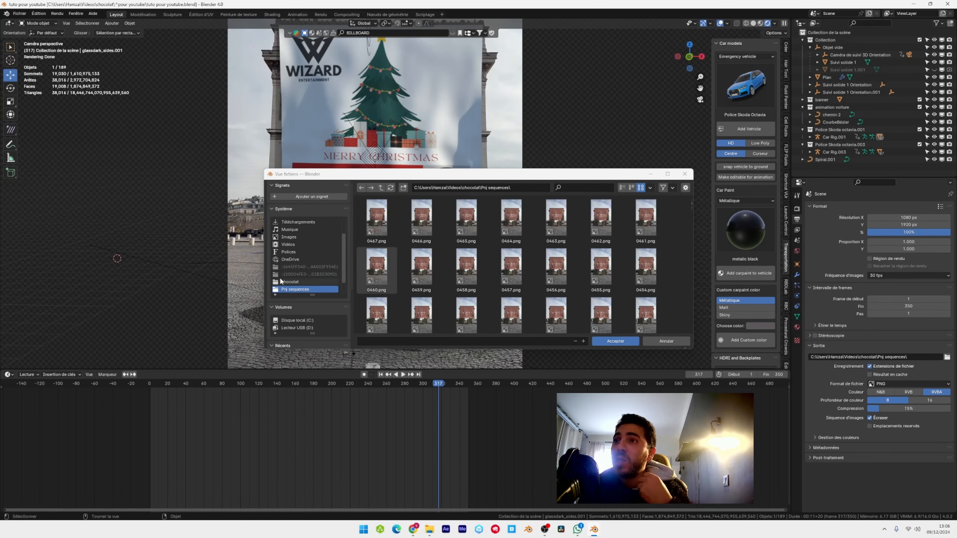
click(619, 340)
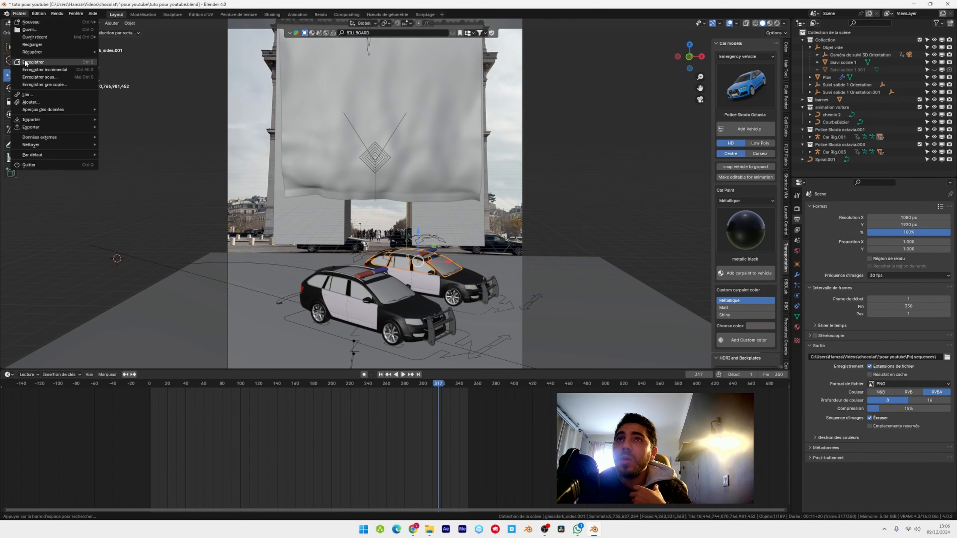
Save the Blender project and render the full animation
click(26, 62)
click(56, 13)
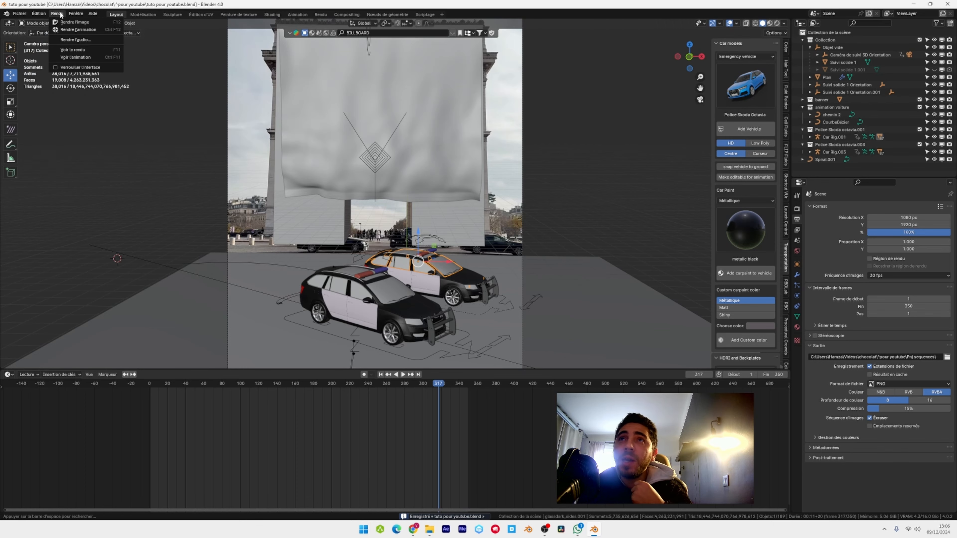
click(68, 33)
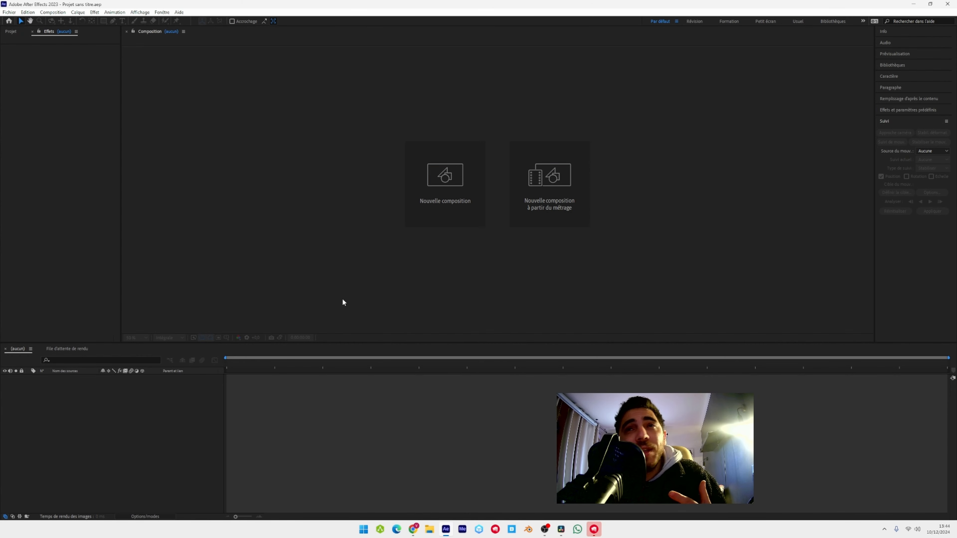
In After Effects, import the rendered frames starting at 0001 as a PNG sequence in a new composition and preview its playback
click(550, 203)
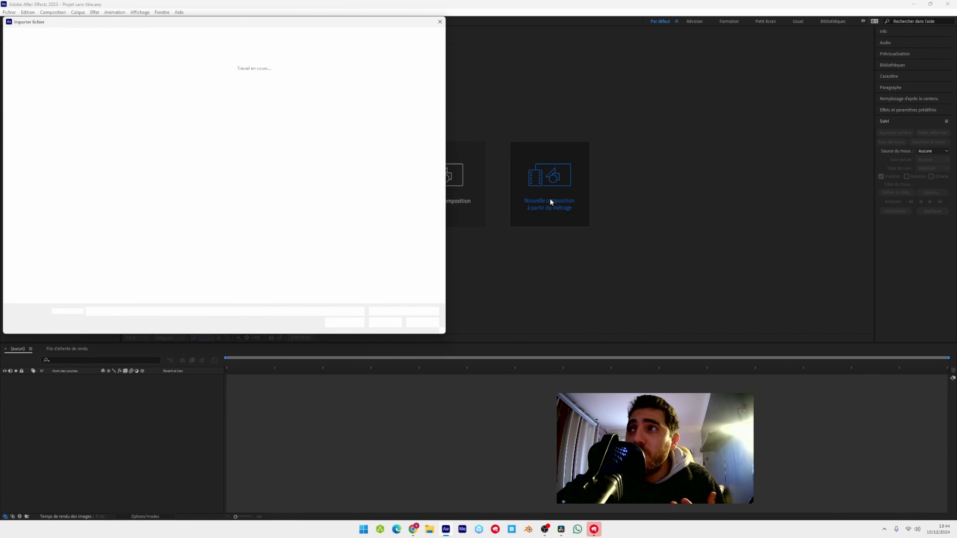
double_click(171, 83)
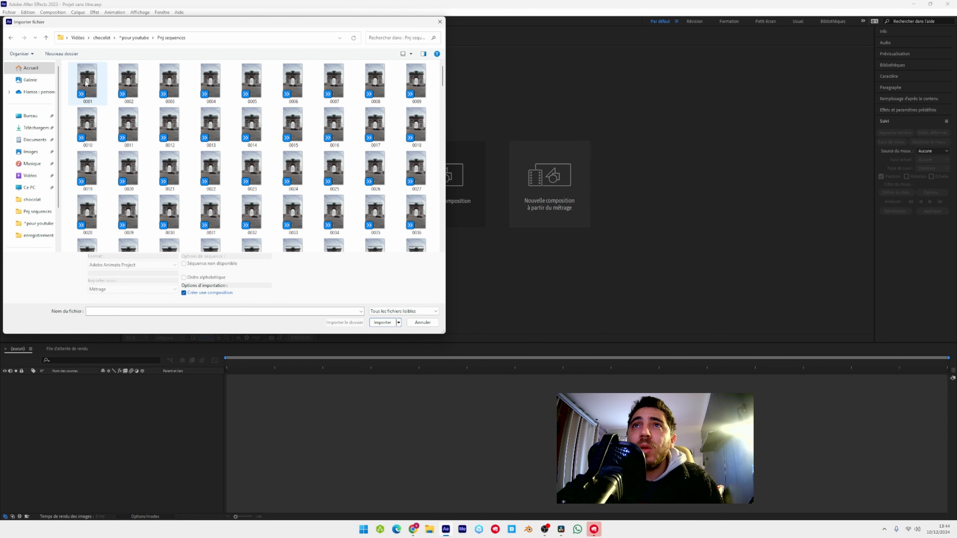
click(86, 83)
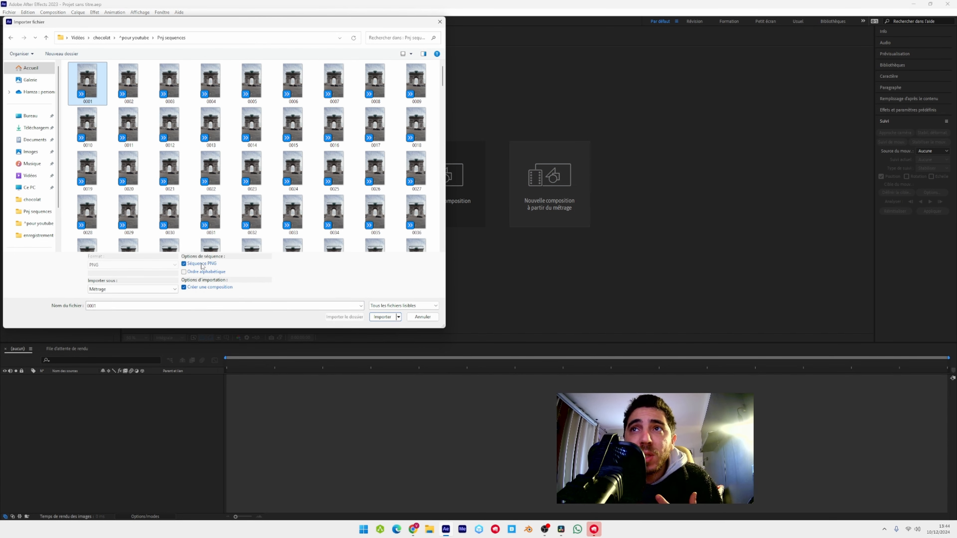
click(378, 318)
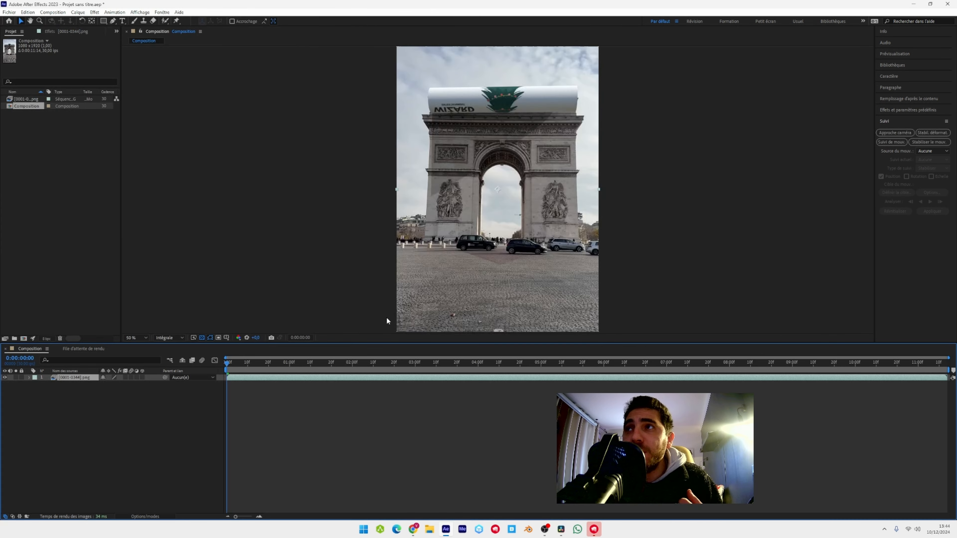
key(space)
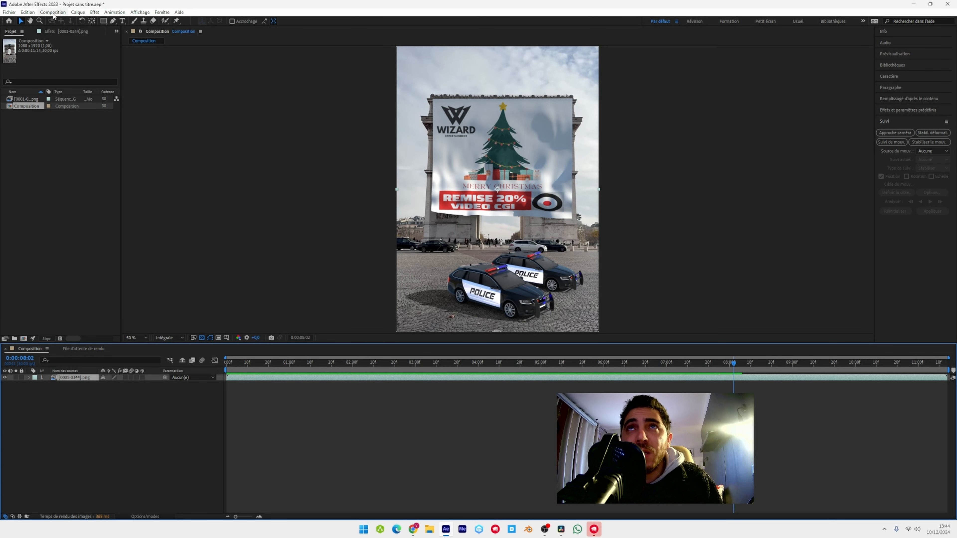
Add the composition to the render queue and accept its render settings and H.264 output module options
click(53, 12)
click(74, 76)
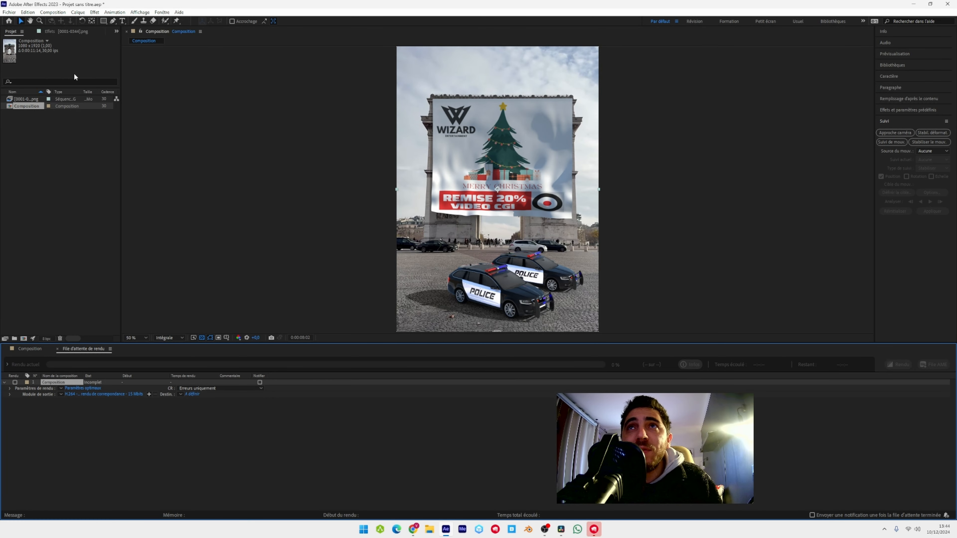
click(83, 388)
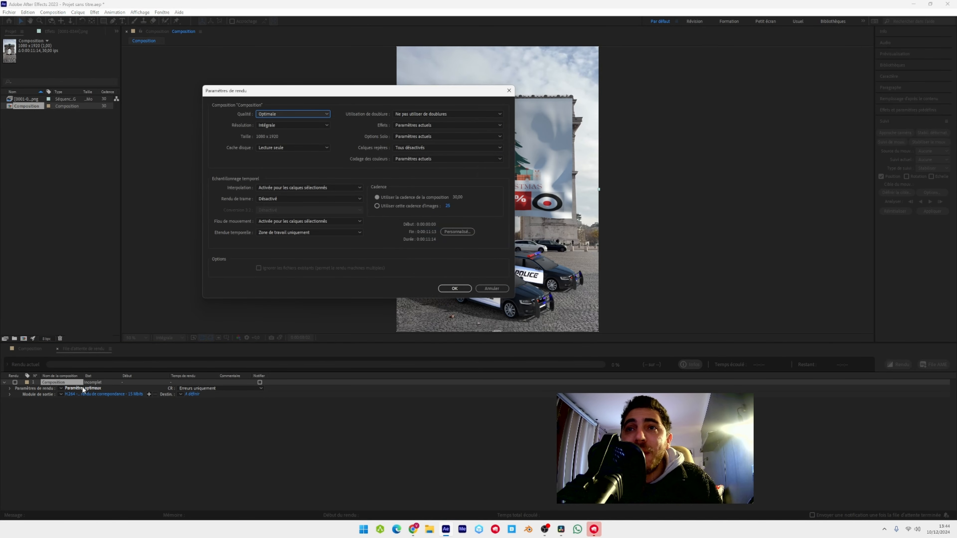
click(454, 288)
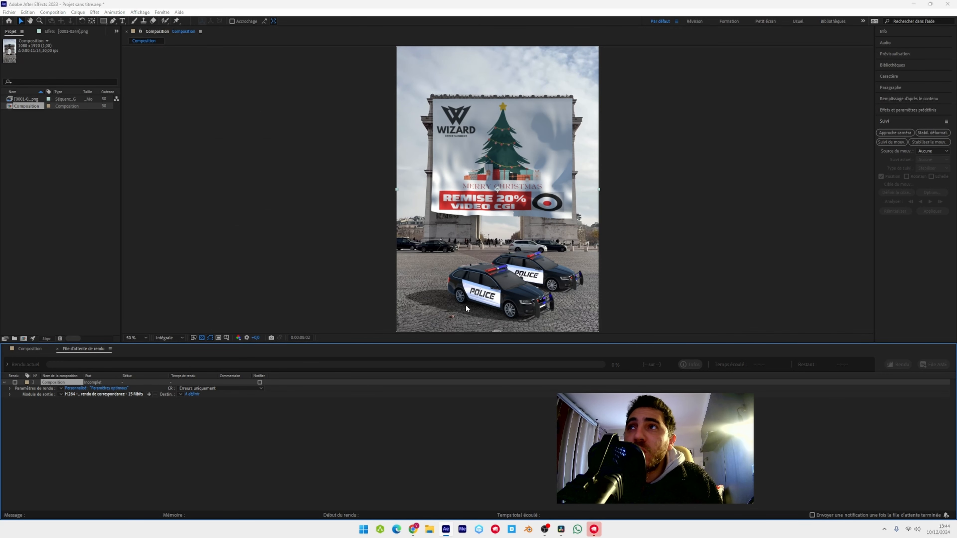
click(457, 312)
Set the output destination to Composition.mp4 in the ^pour youtube folder and start the render
click(192, 394)
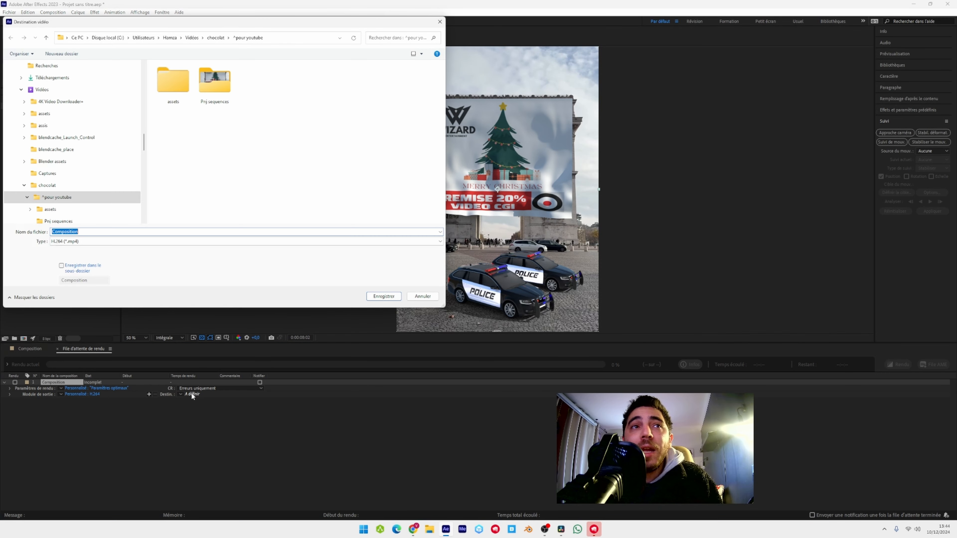
key(Return)
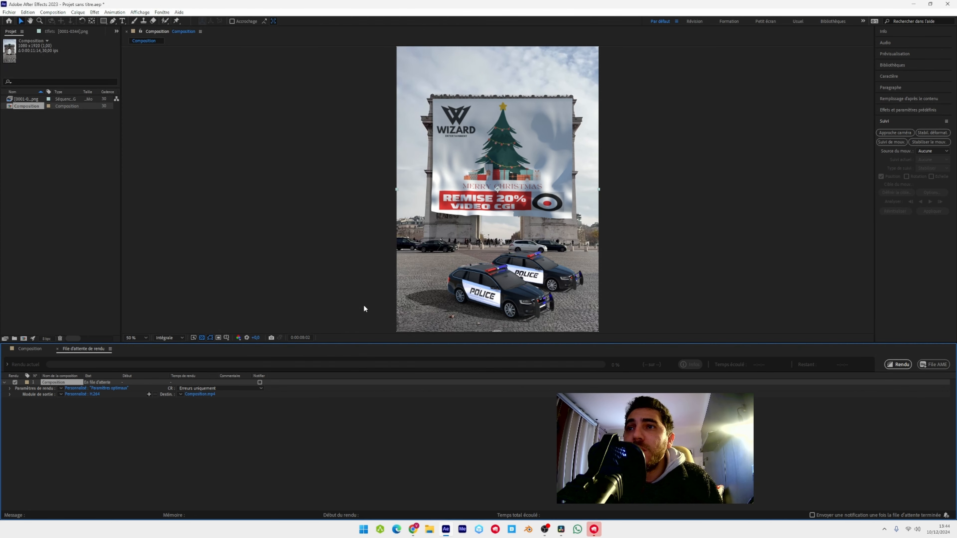
click(897, 368)
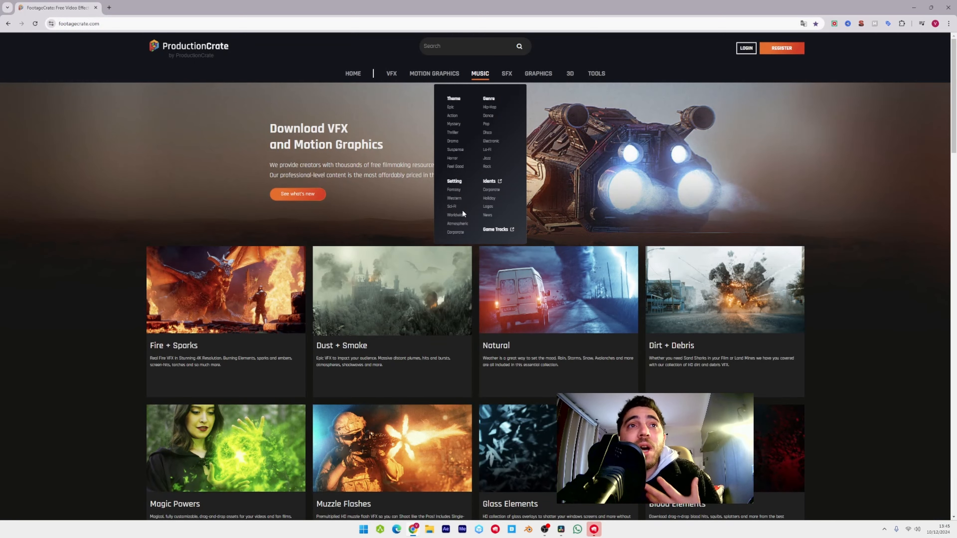
In the browser, search ProductionCrate's audio library for "robotic" and turn off the preview of Pro content
click(471, 48)
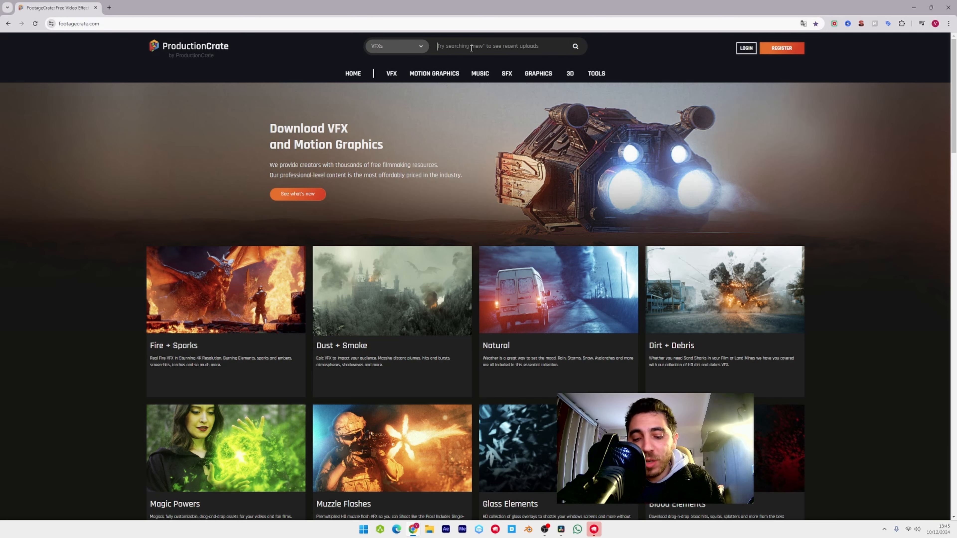
text(robotic)
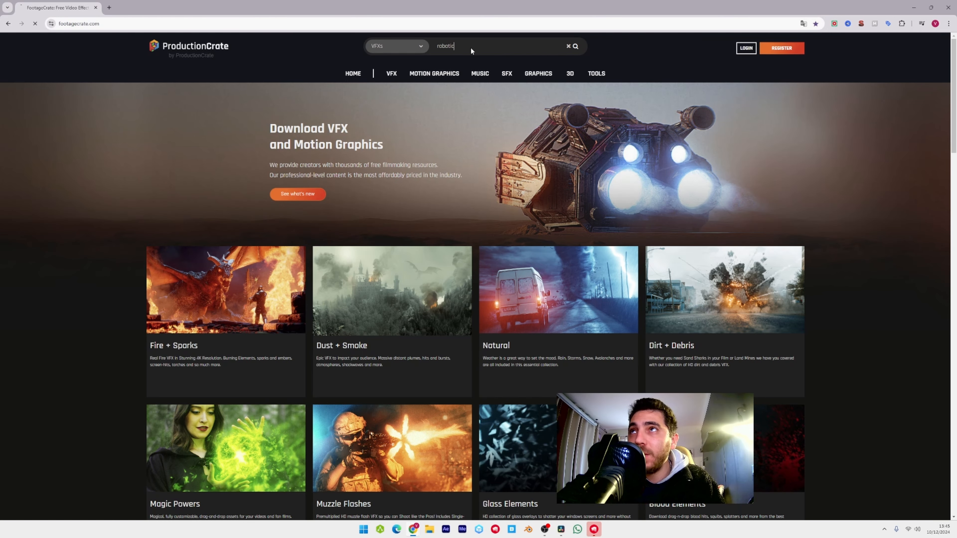
key(Return)
click(496, 117)
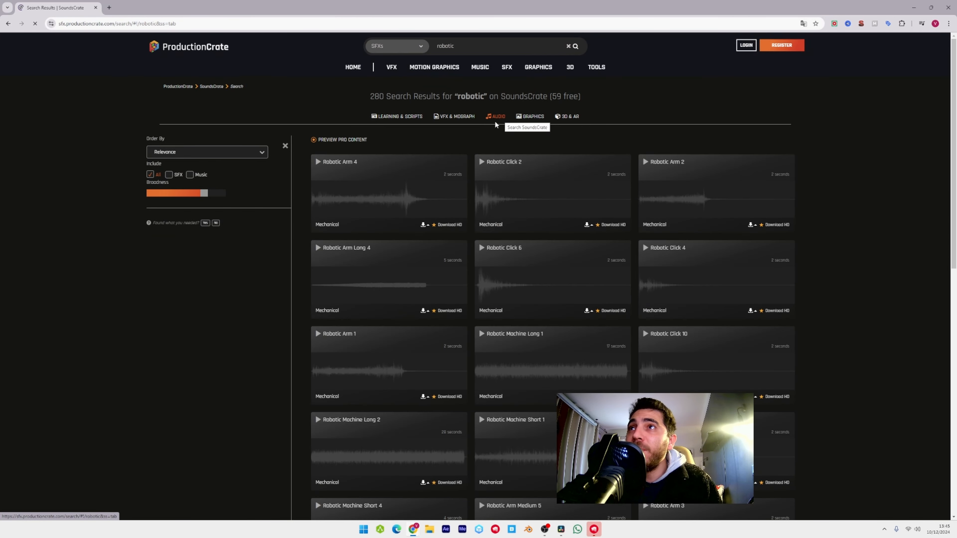
click(326, 142)
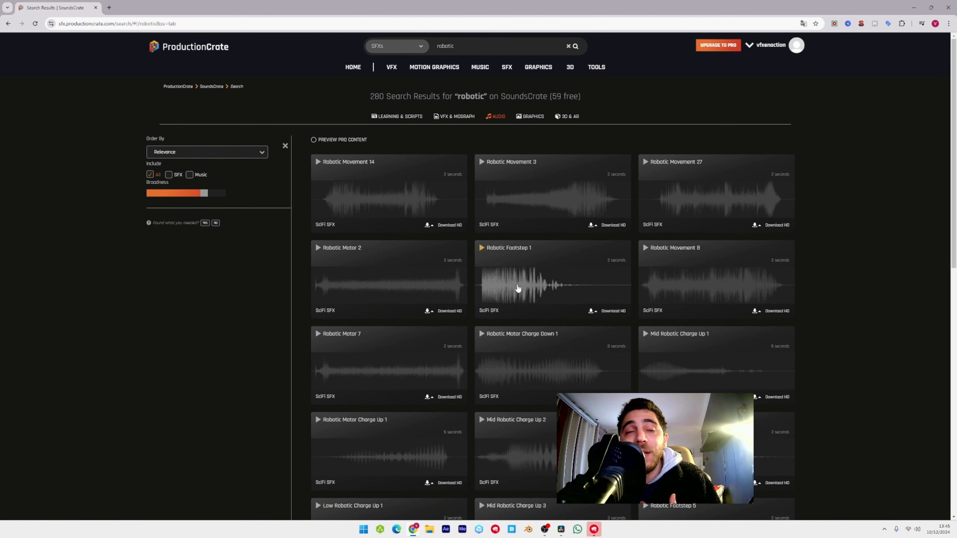